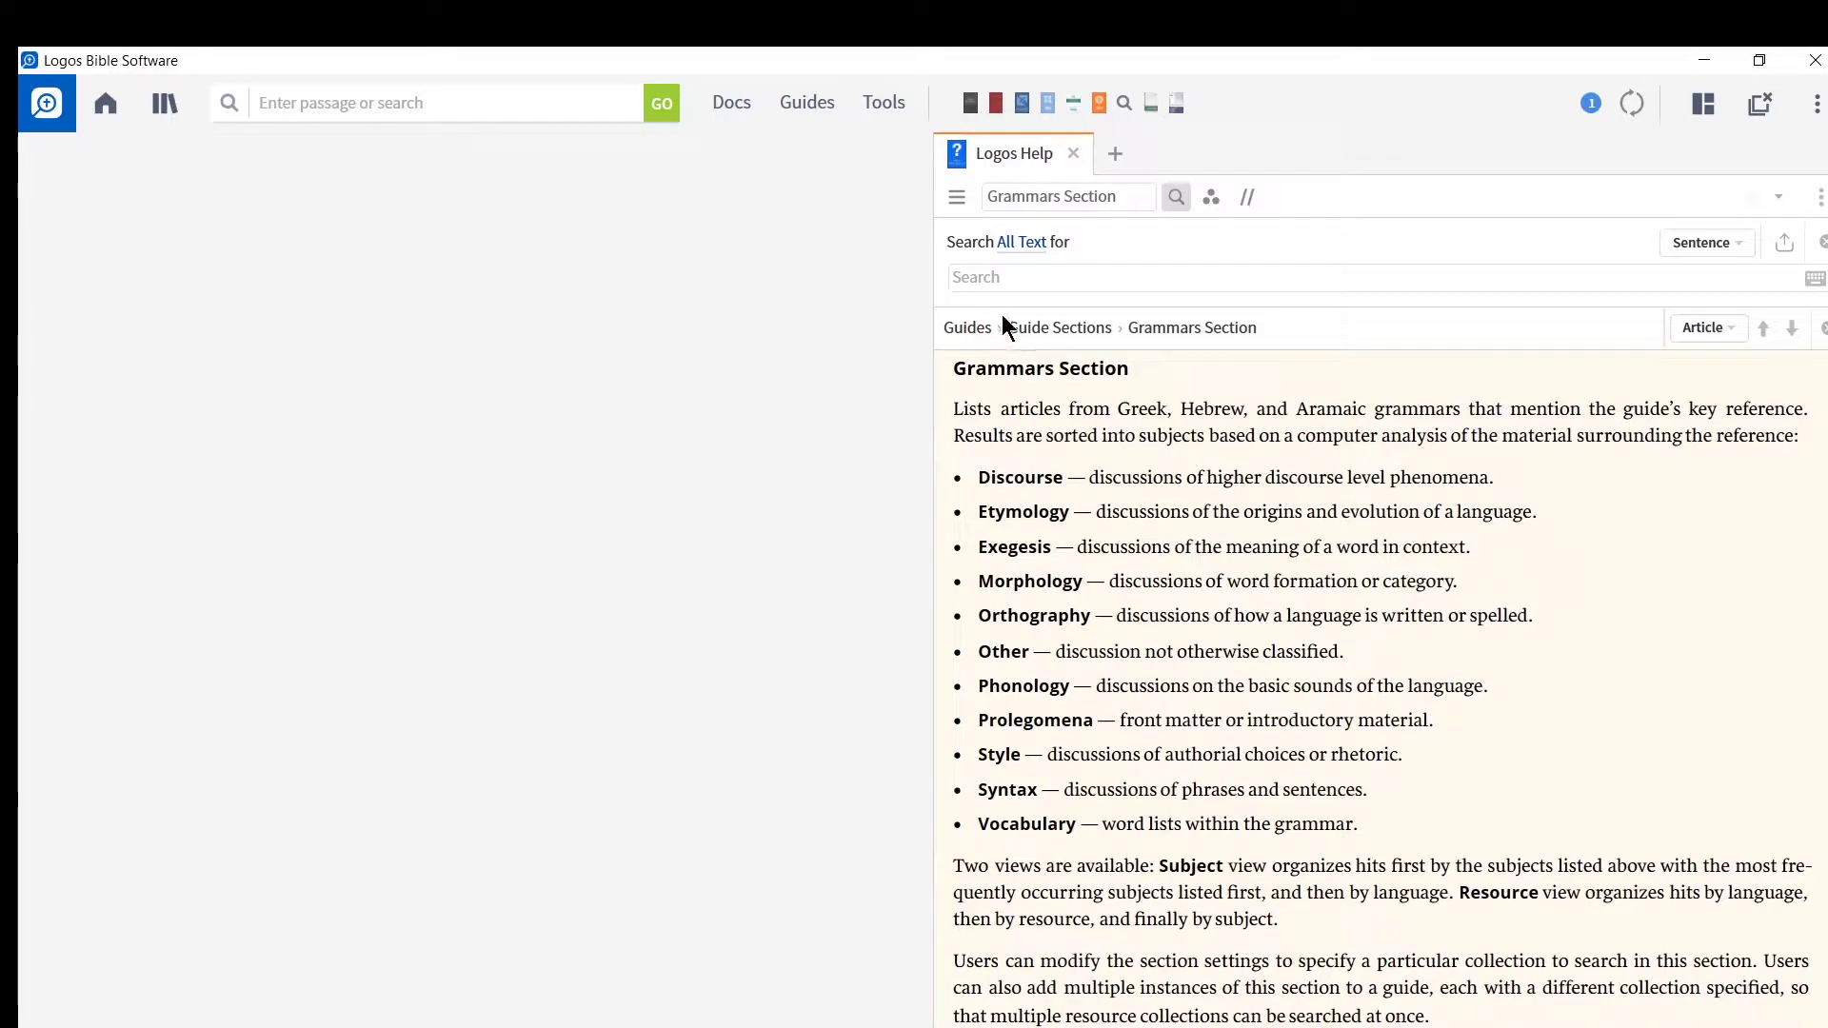
# Close the Logos Help article and hide the Home page so no resources remain open
pyautogui.click(1073, 153)
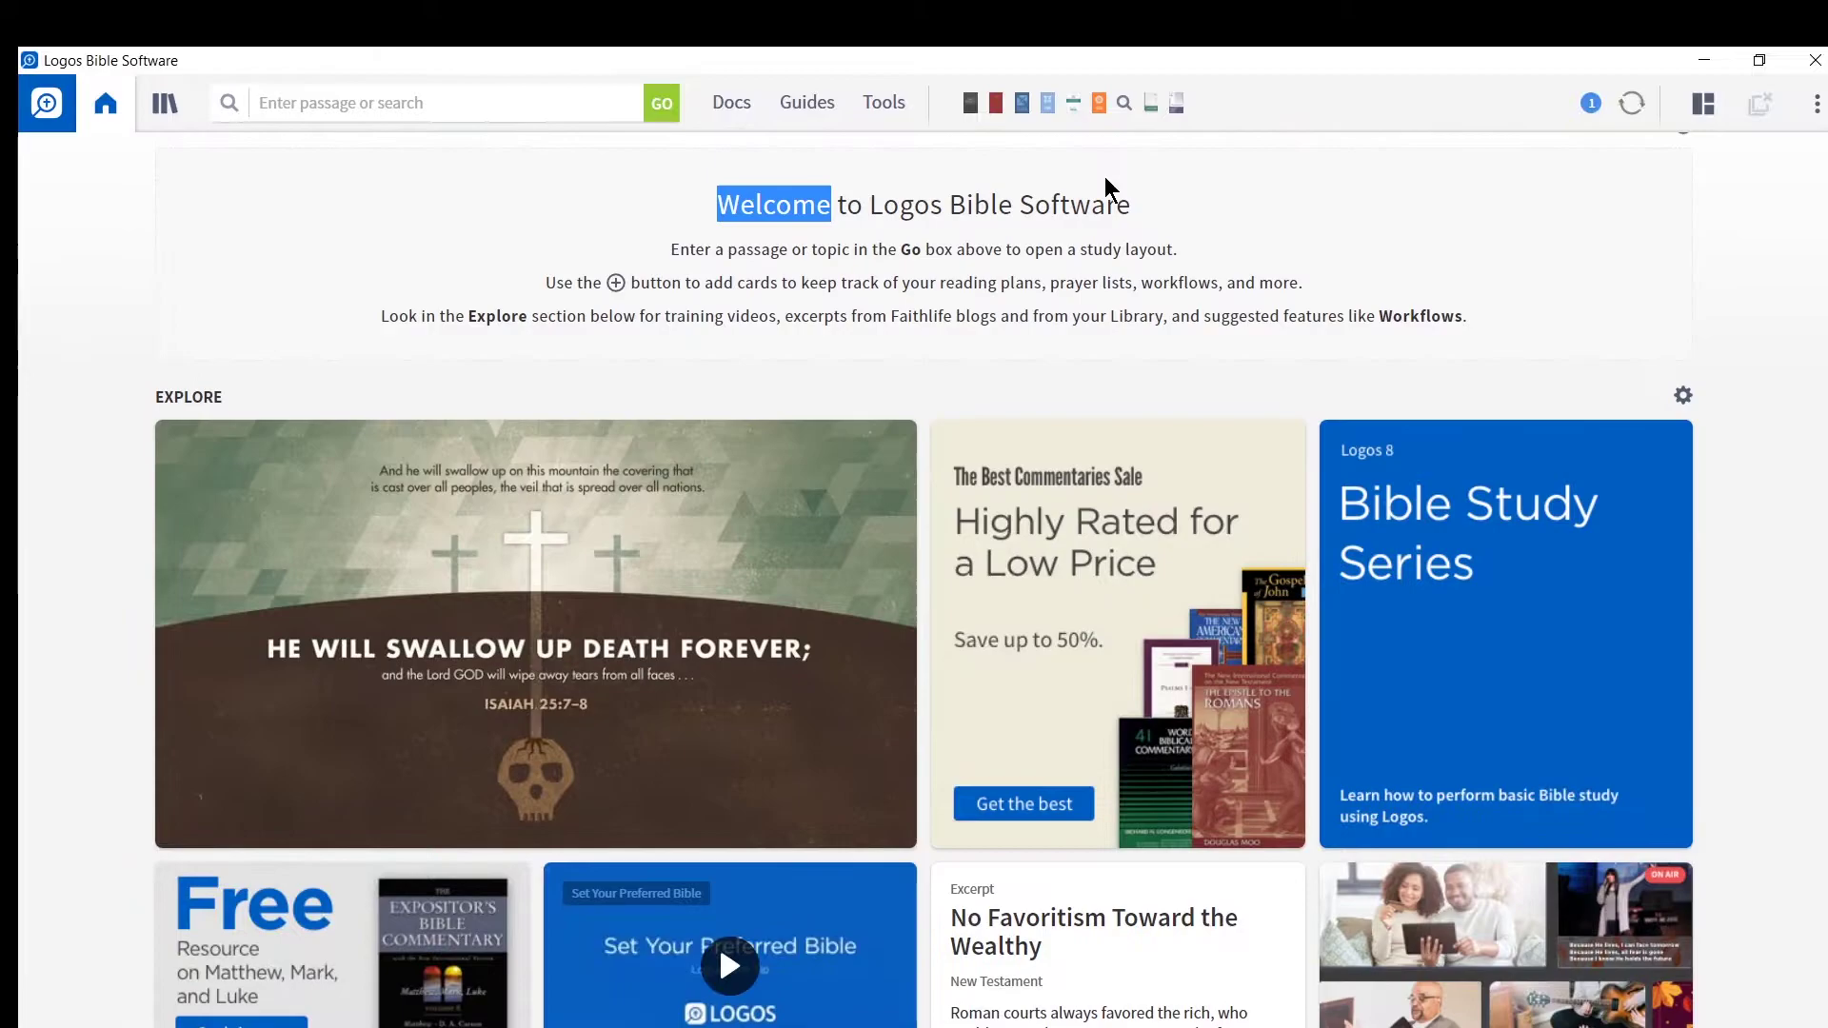
pyautogui.click(99, 116)
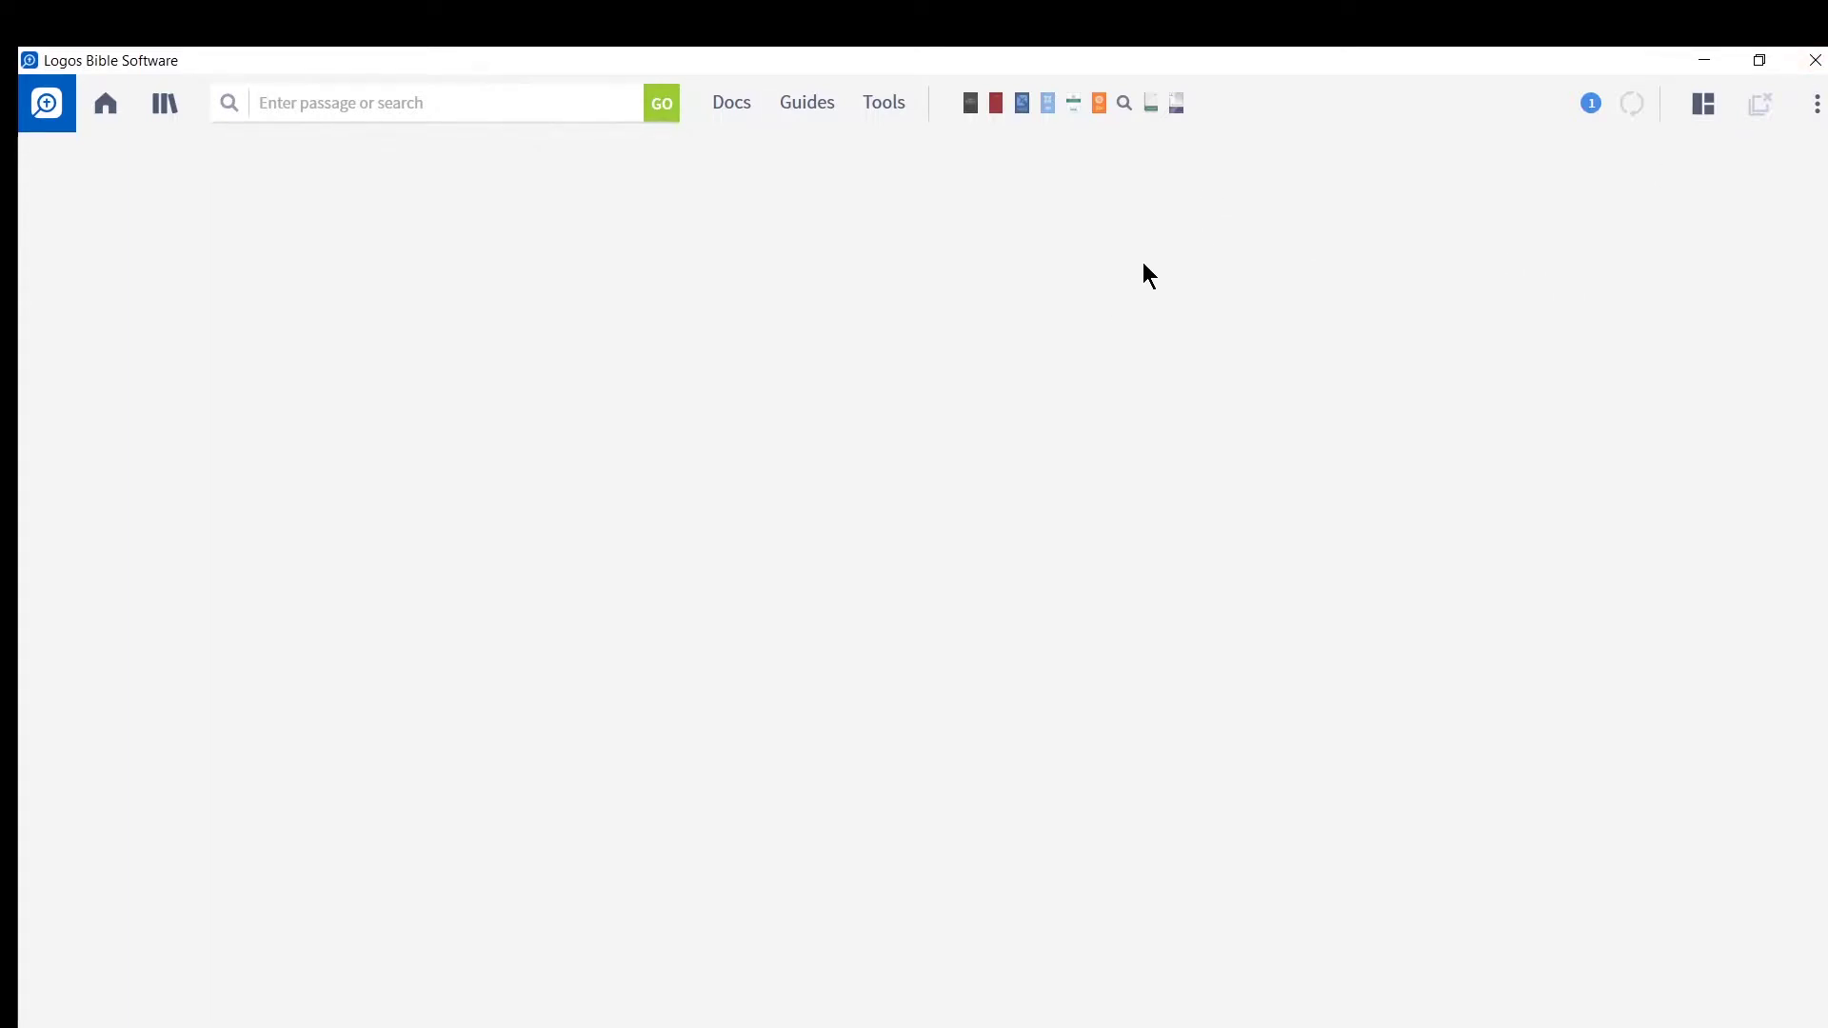
# Find 'bhs' in the Library and open Biblia Hebraica Westmonasteriensis at Genesis 1:1
pyautogui.click(164, 127)
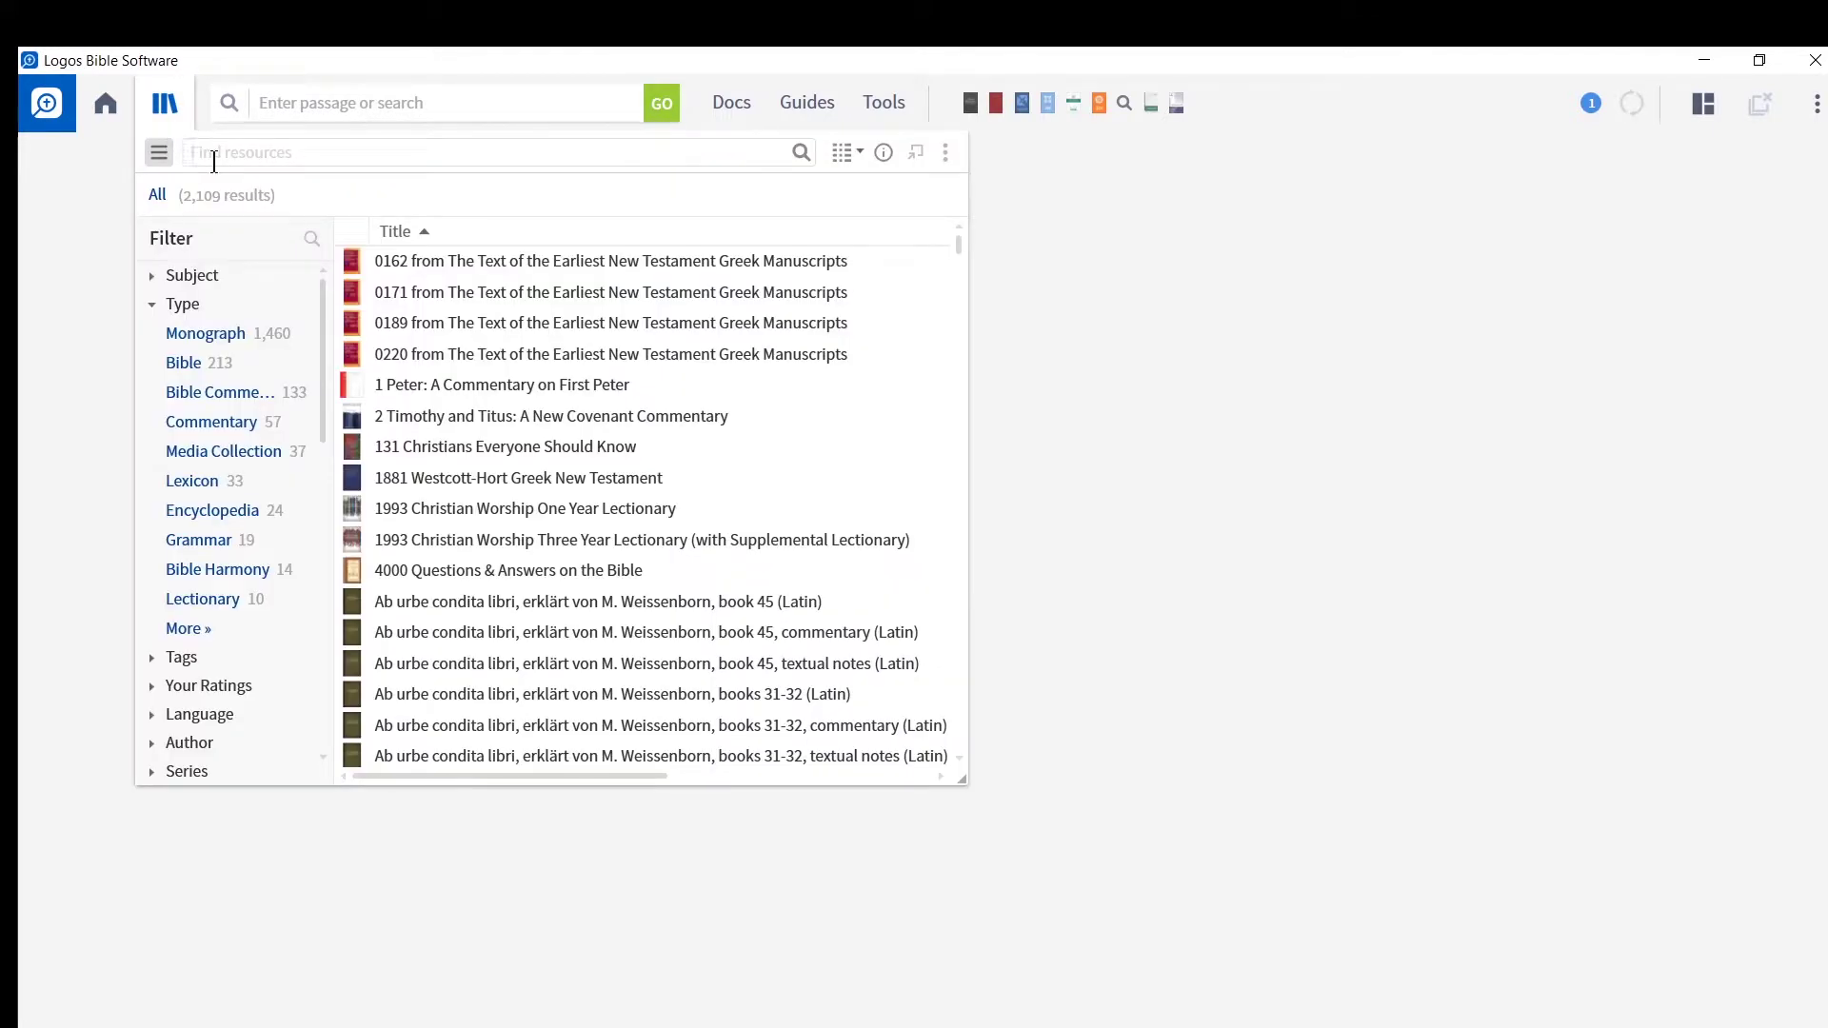
pyautogui.write('bhs')
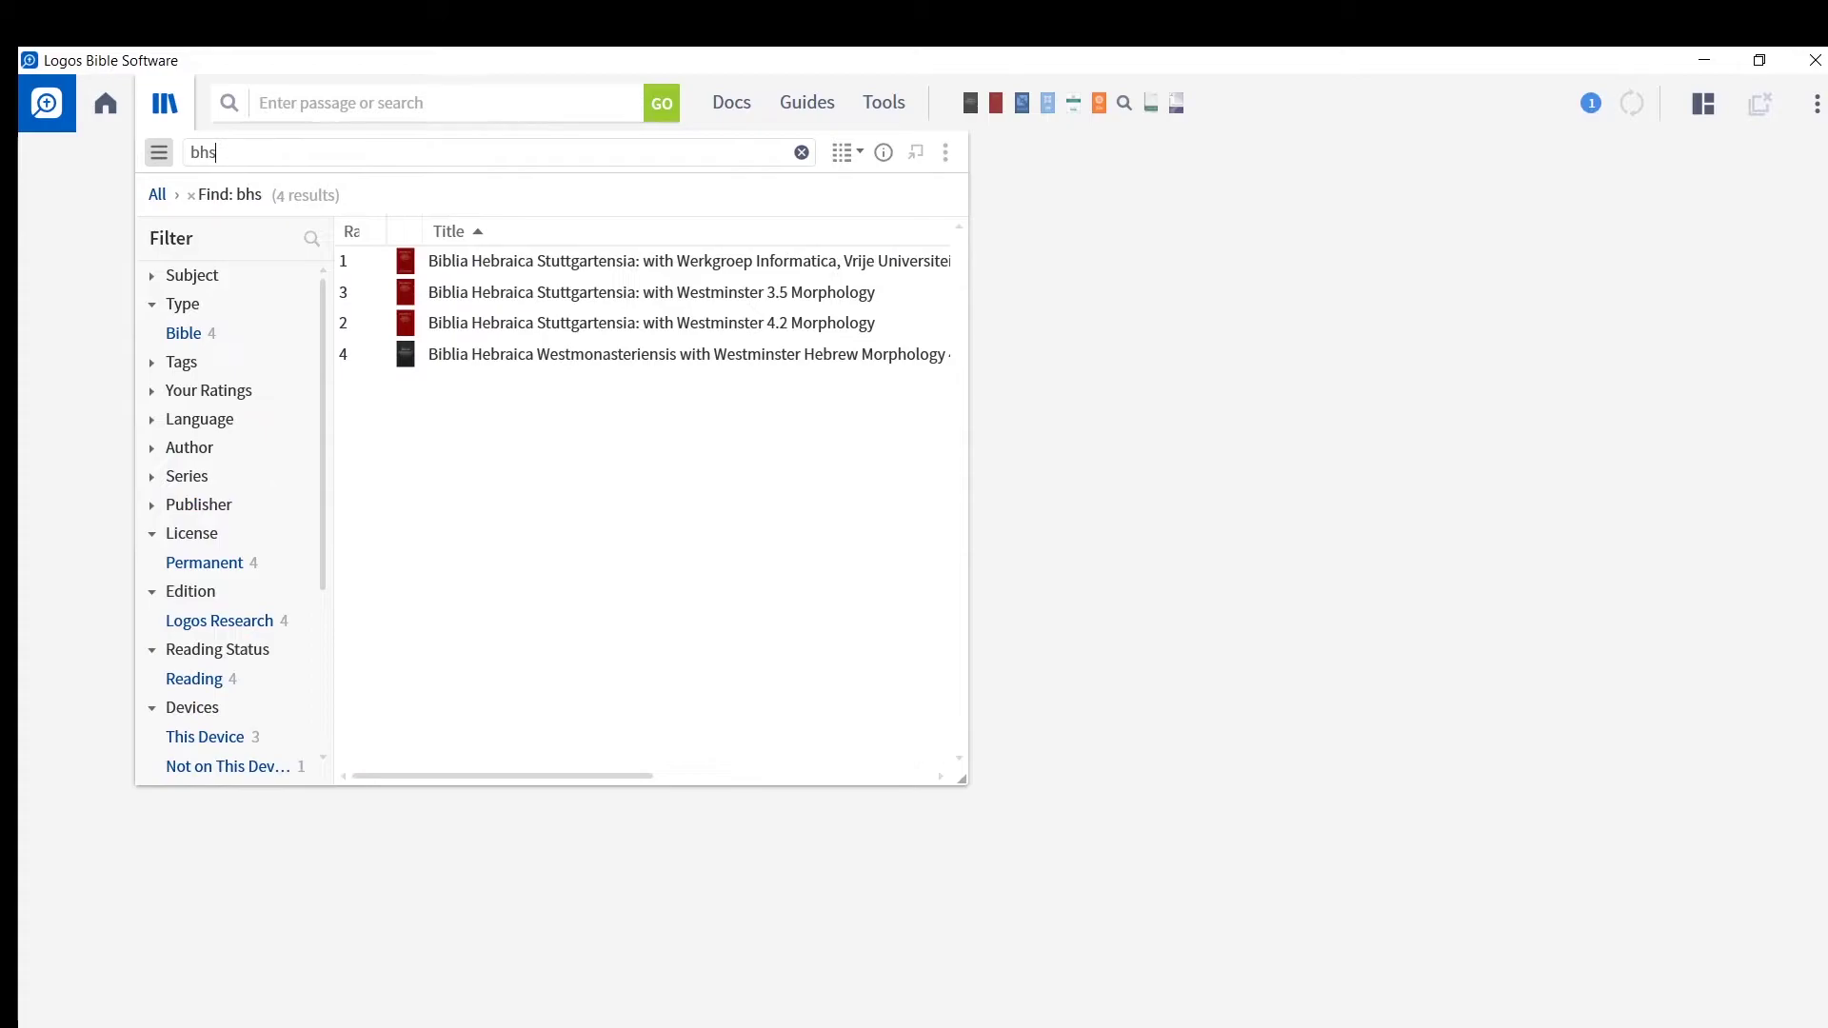
pyautogui.click(490, 354)
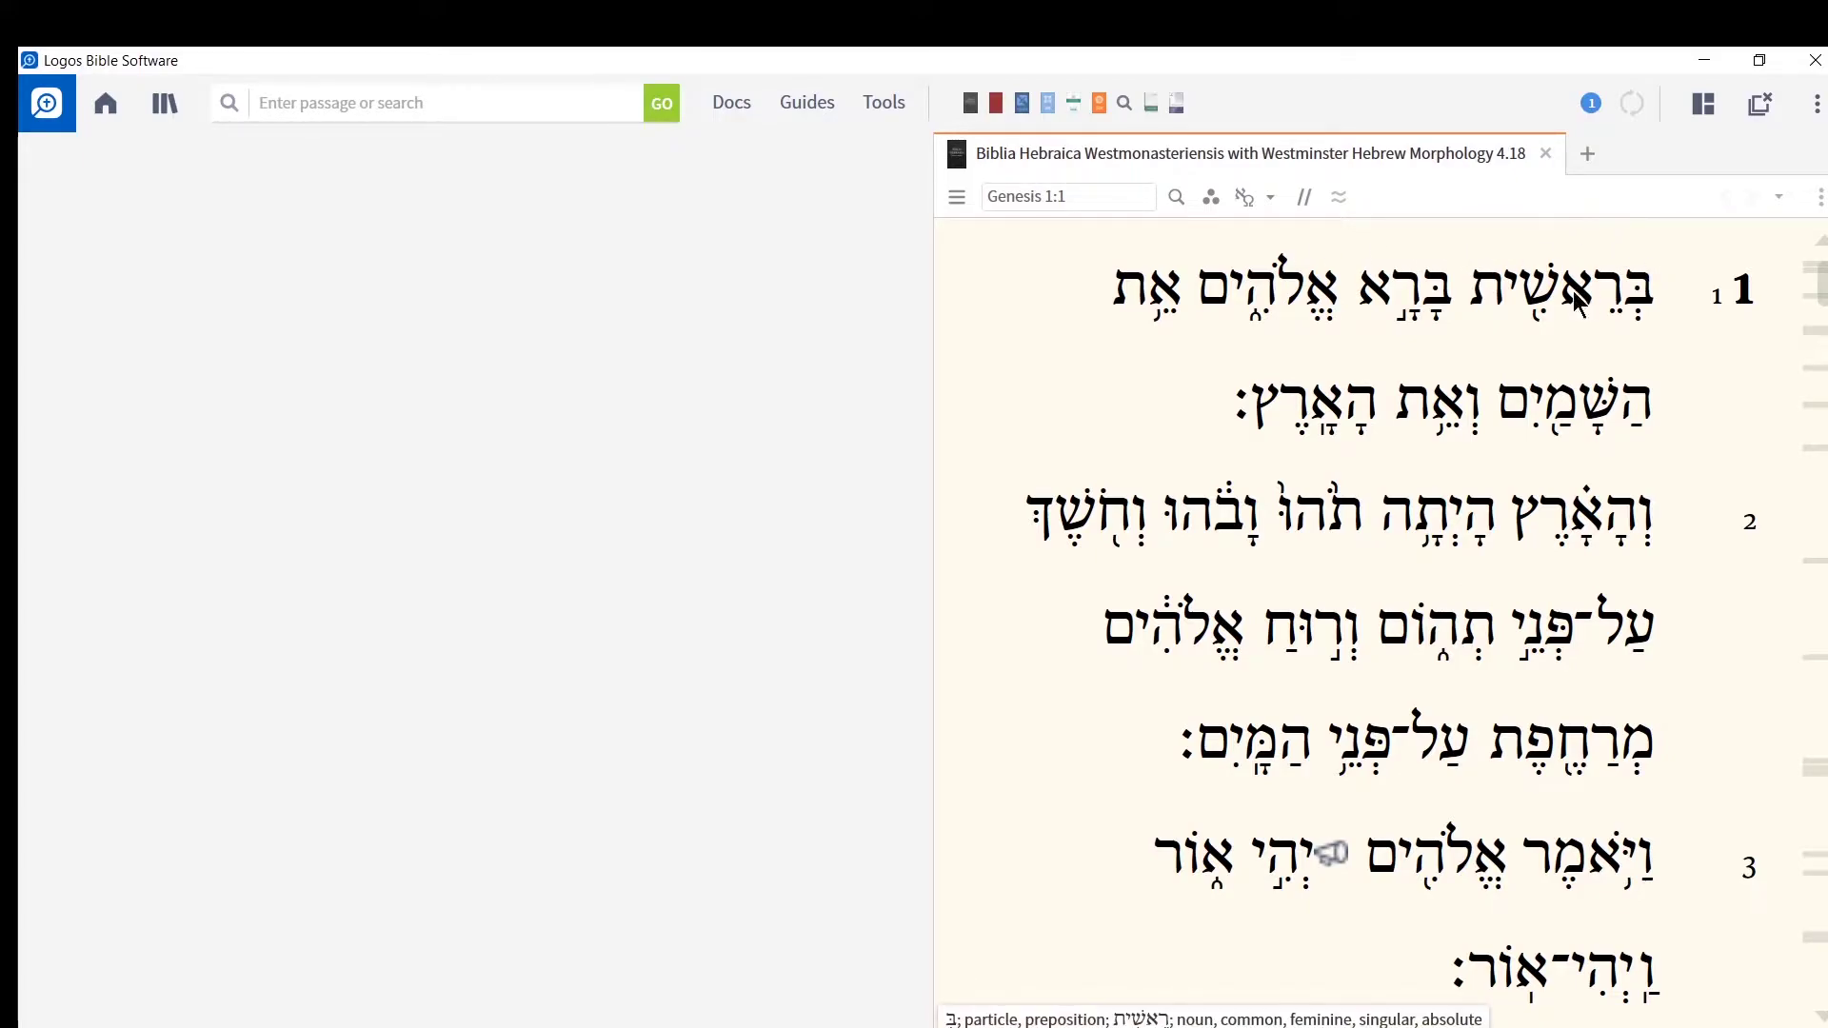
# Open the Concise Hebrew and Aramaic Lexicon entry for בָּרָא, read it, and search its lemma
pyautogui.doubleClick(1438, 303)
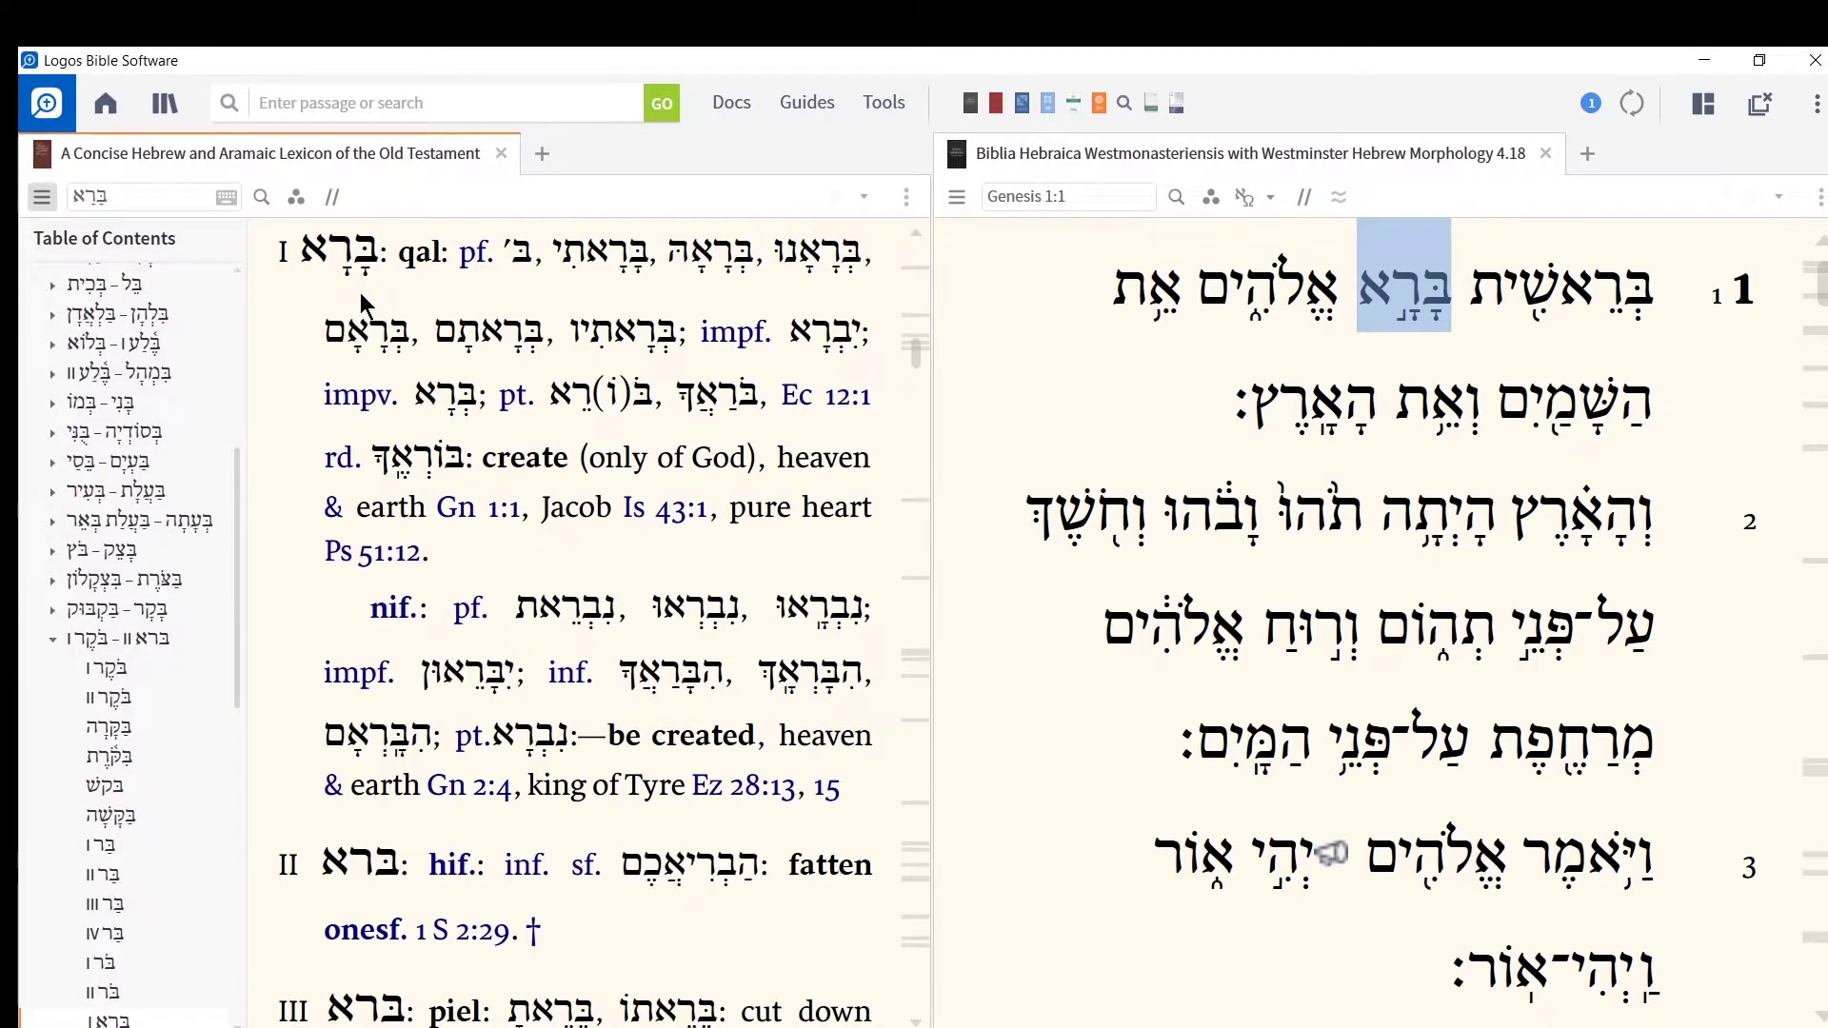
pyautogui.scroll(-2, 609, 459)
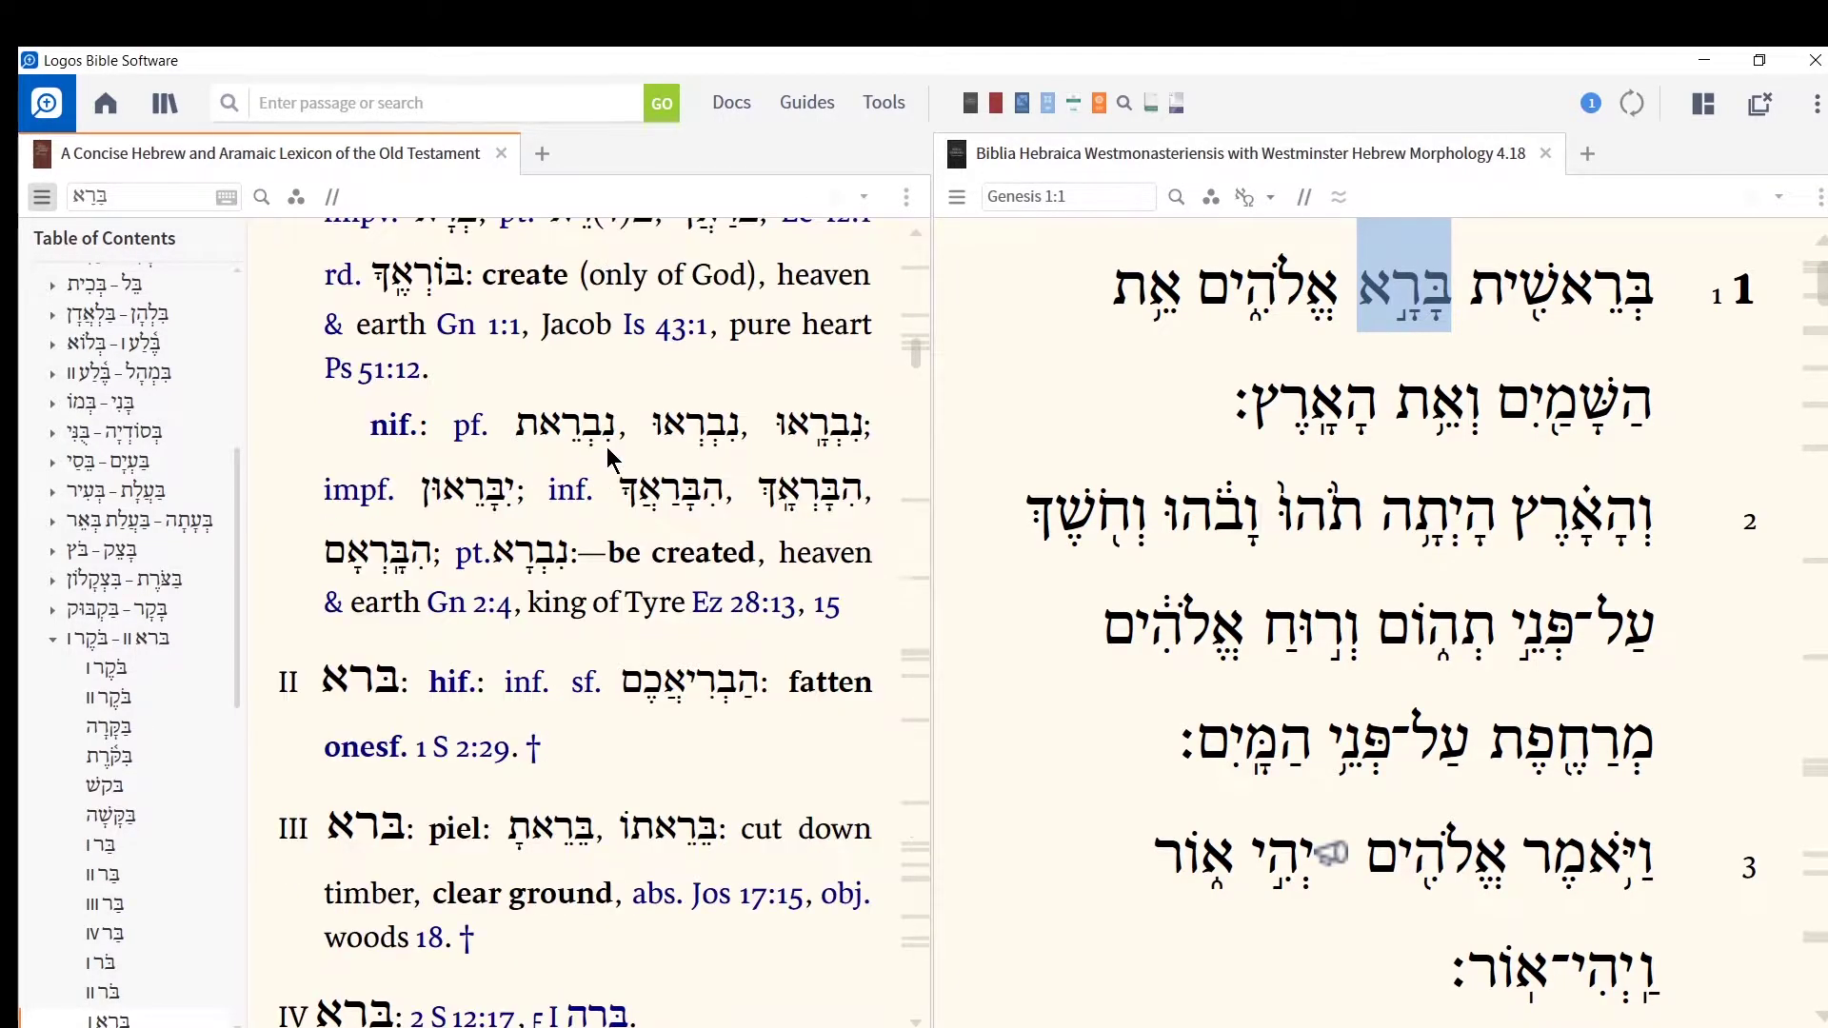
pyautogui.scroll(-5, 610, 460)
pyautogui.scroll(7, 610, 460)
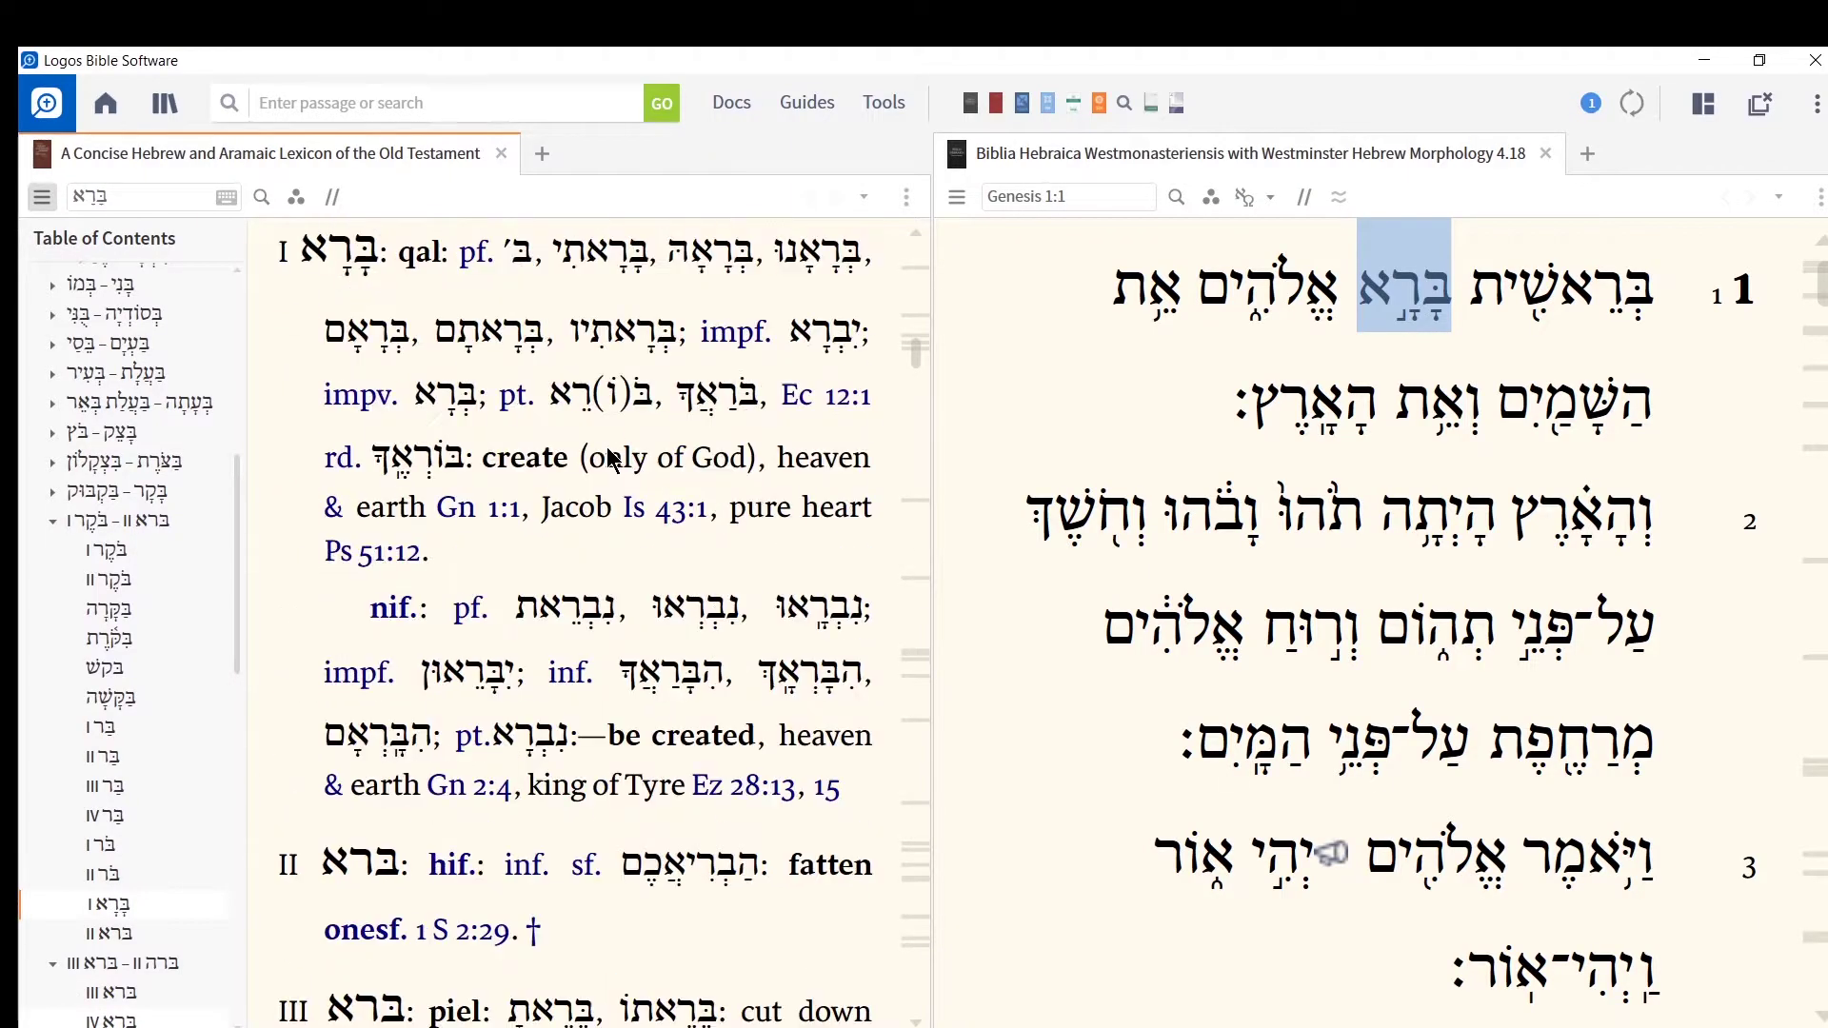
pyautogui.scroll(2, 610, 459)
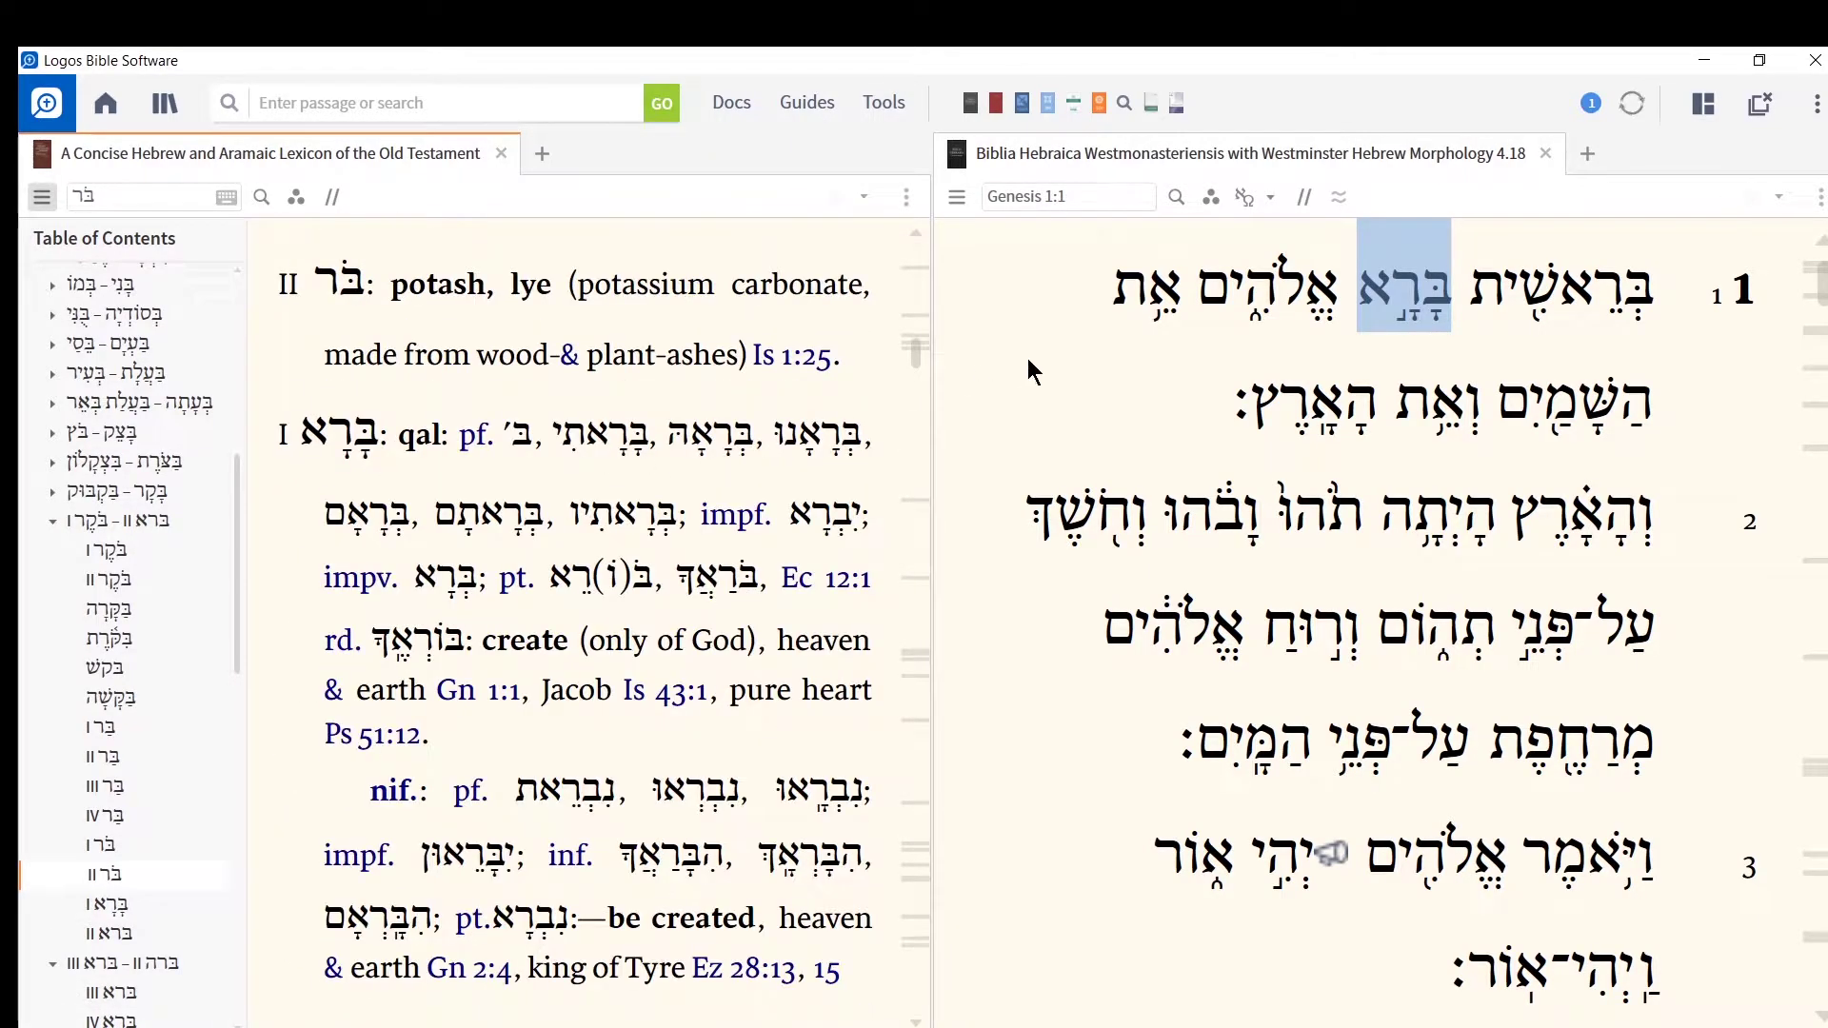
pyautogui.click(1402, 314)
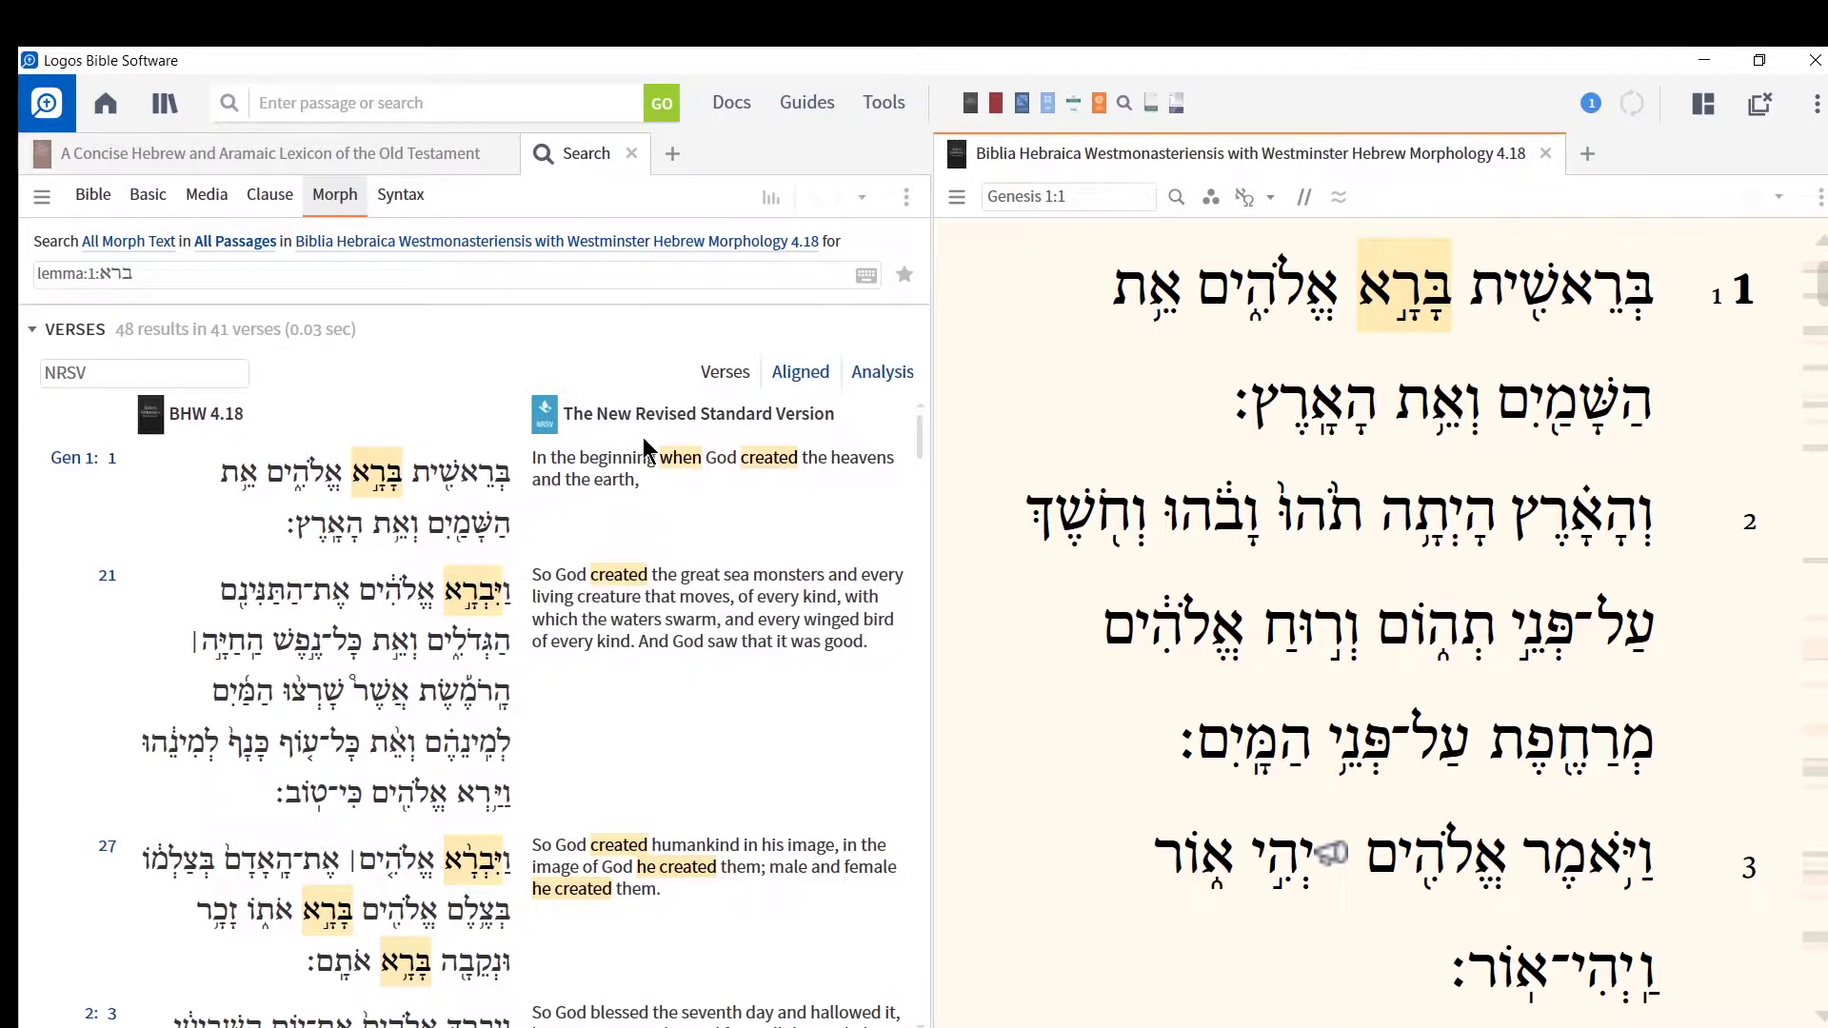
# Review the 48 lemma:1:ברא results with their NRSV renderings, then close the Search tab
pyautogui.click(630, 552)
pyautogui.scroll(-5, 636, 576)
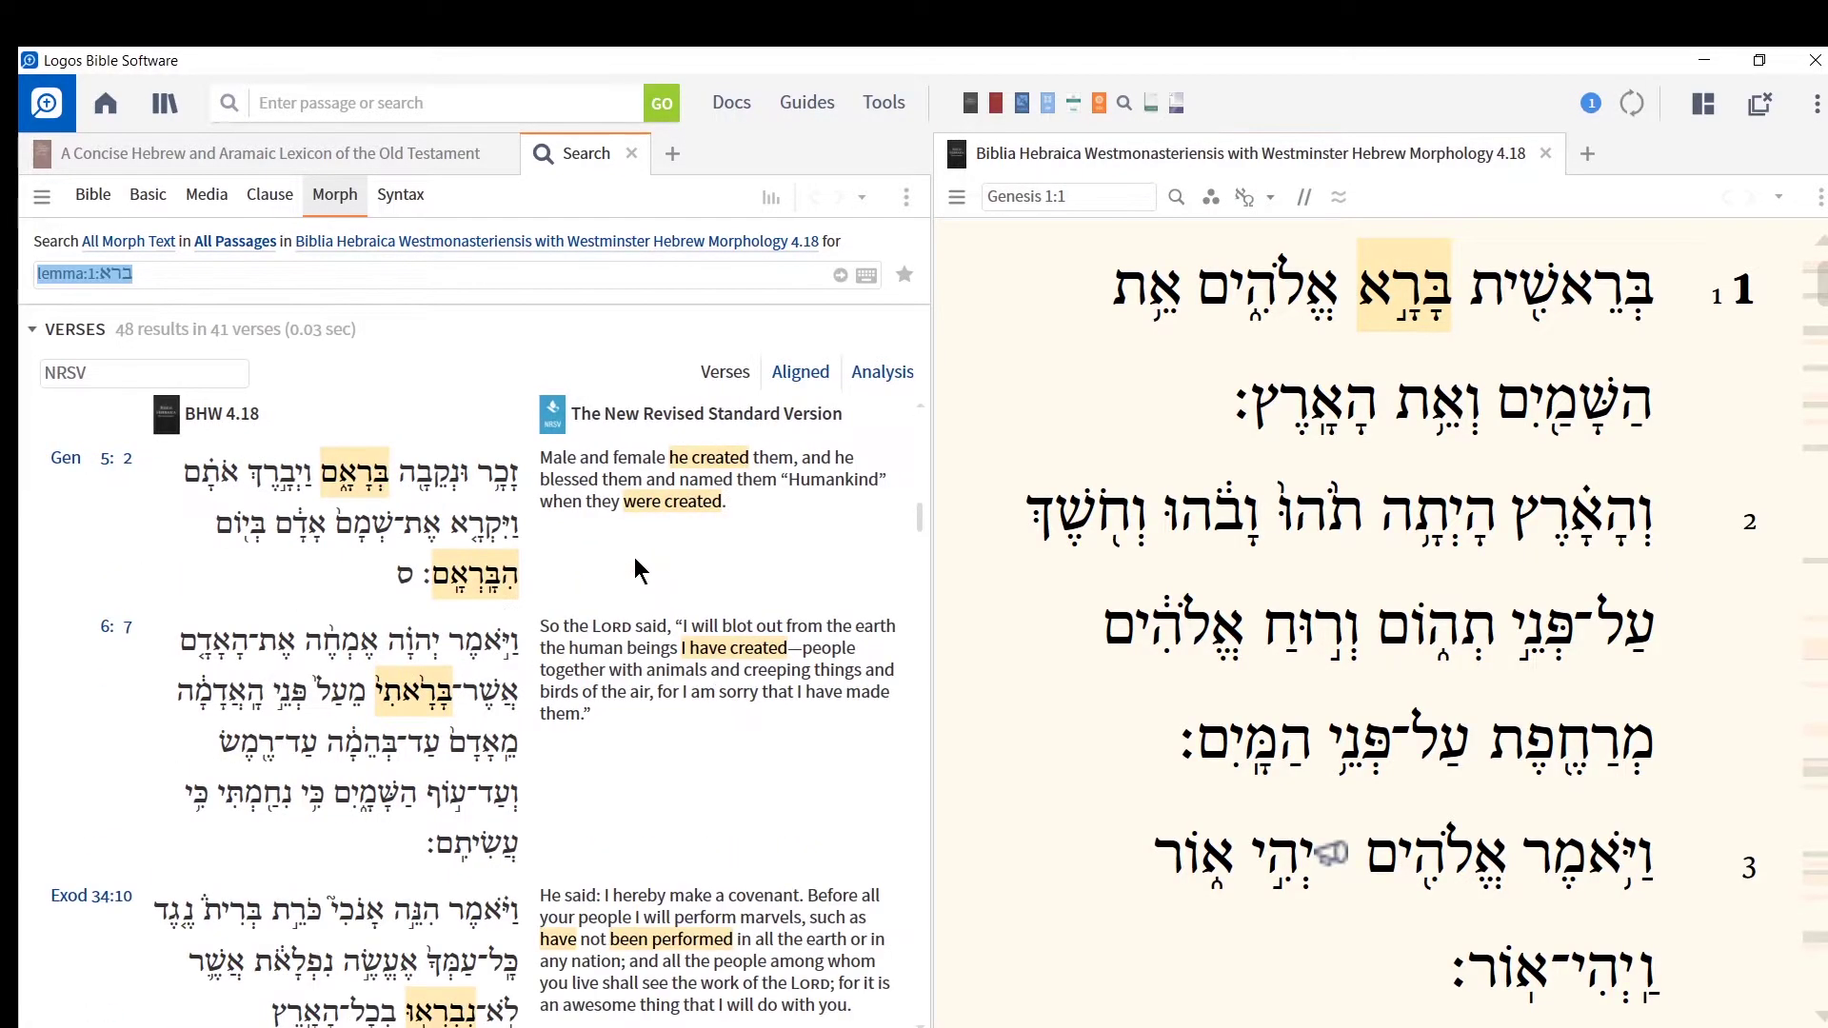
pyautogui.scroll(-5, 447, 647)
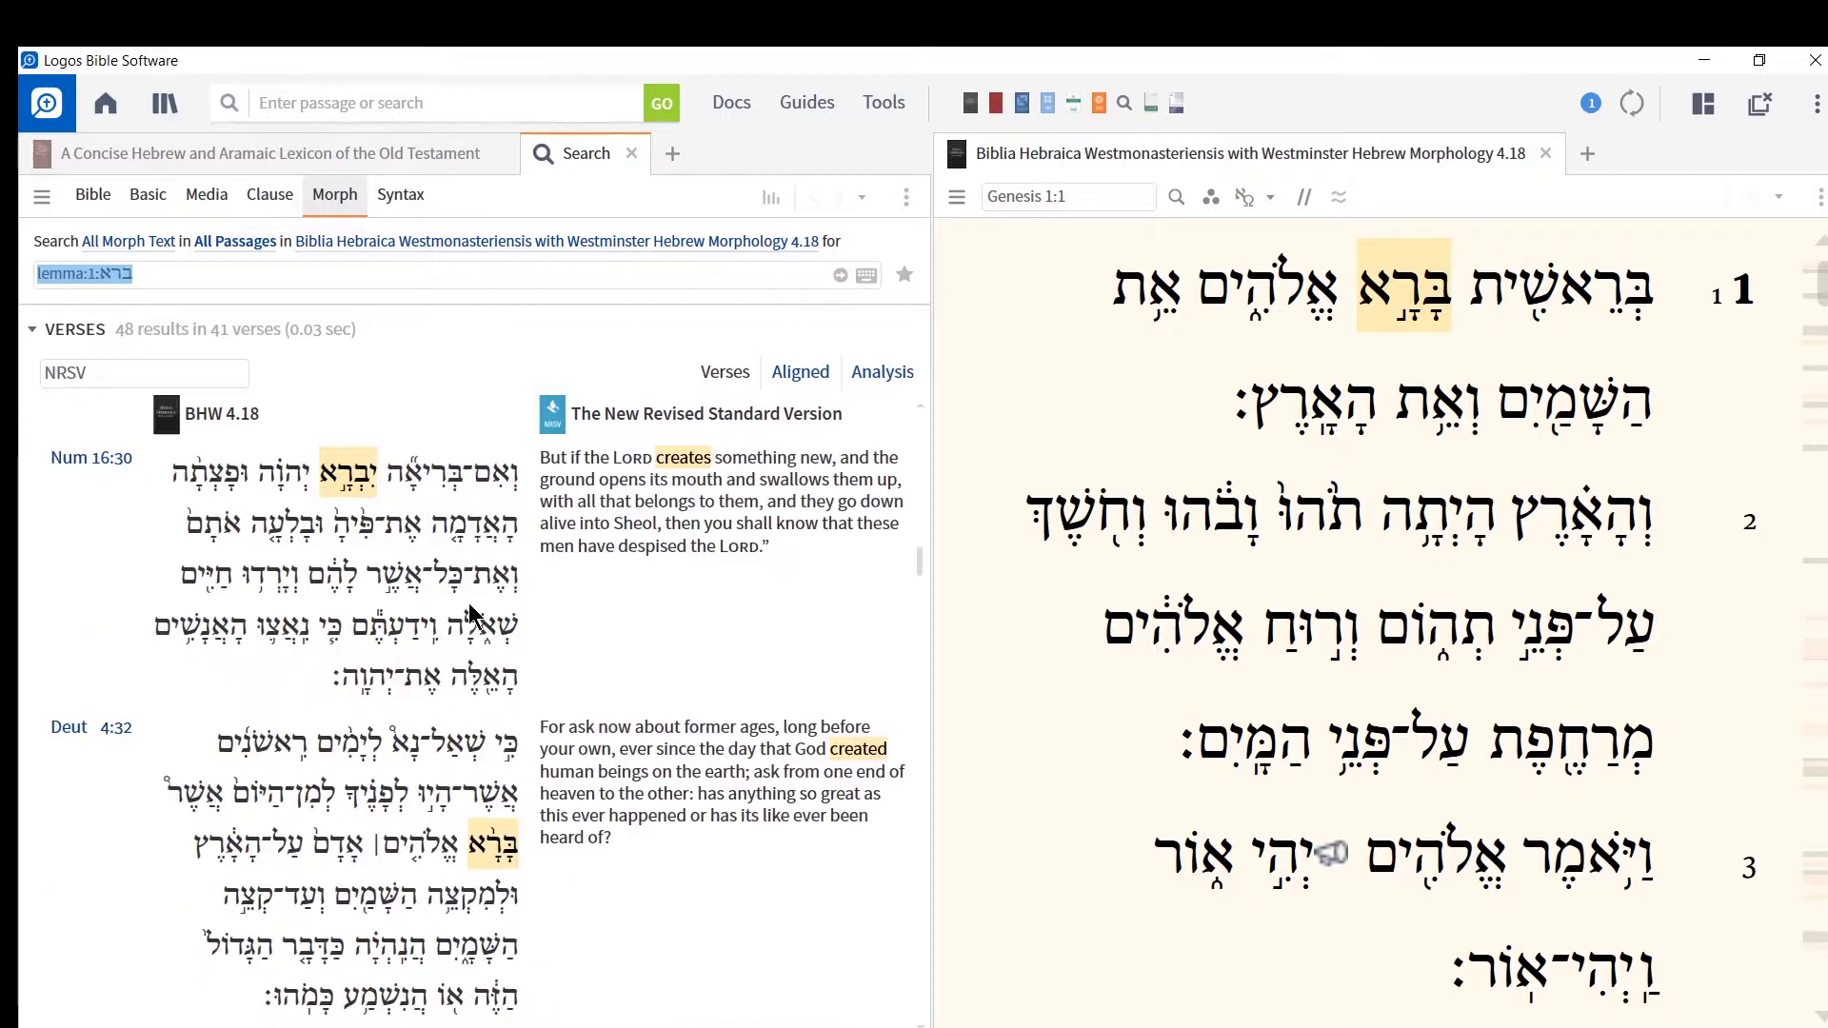
pyautogui.scroll(-5, 466, 610)
pyautogui.scroll(-5, 433, 628)
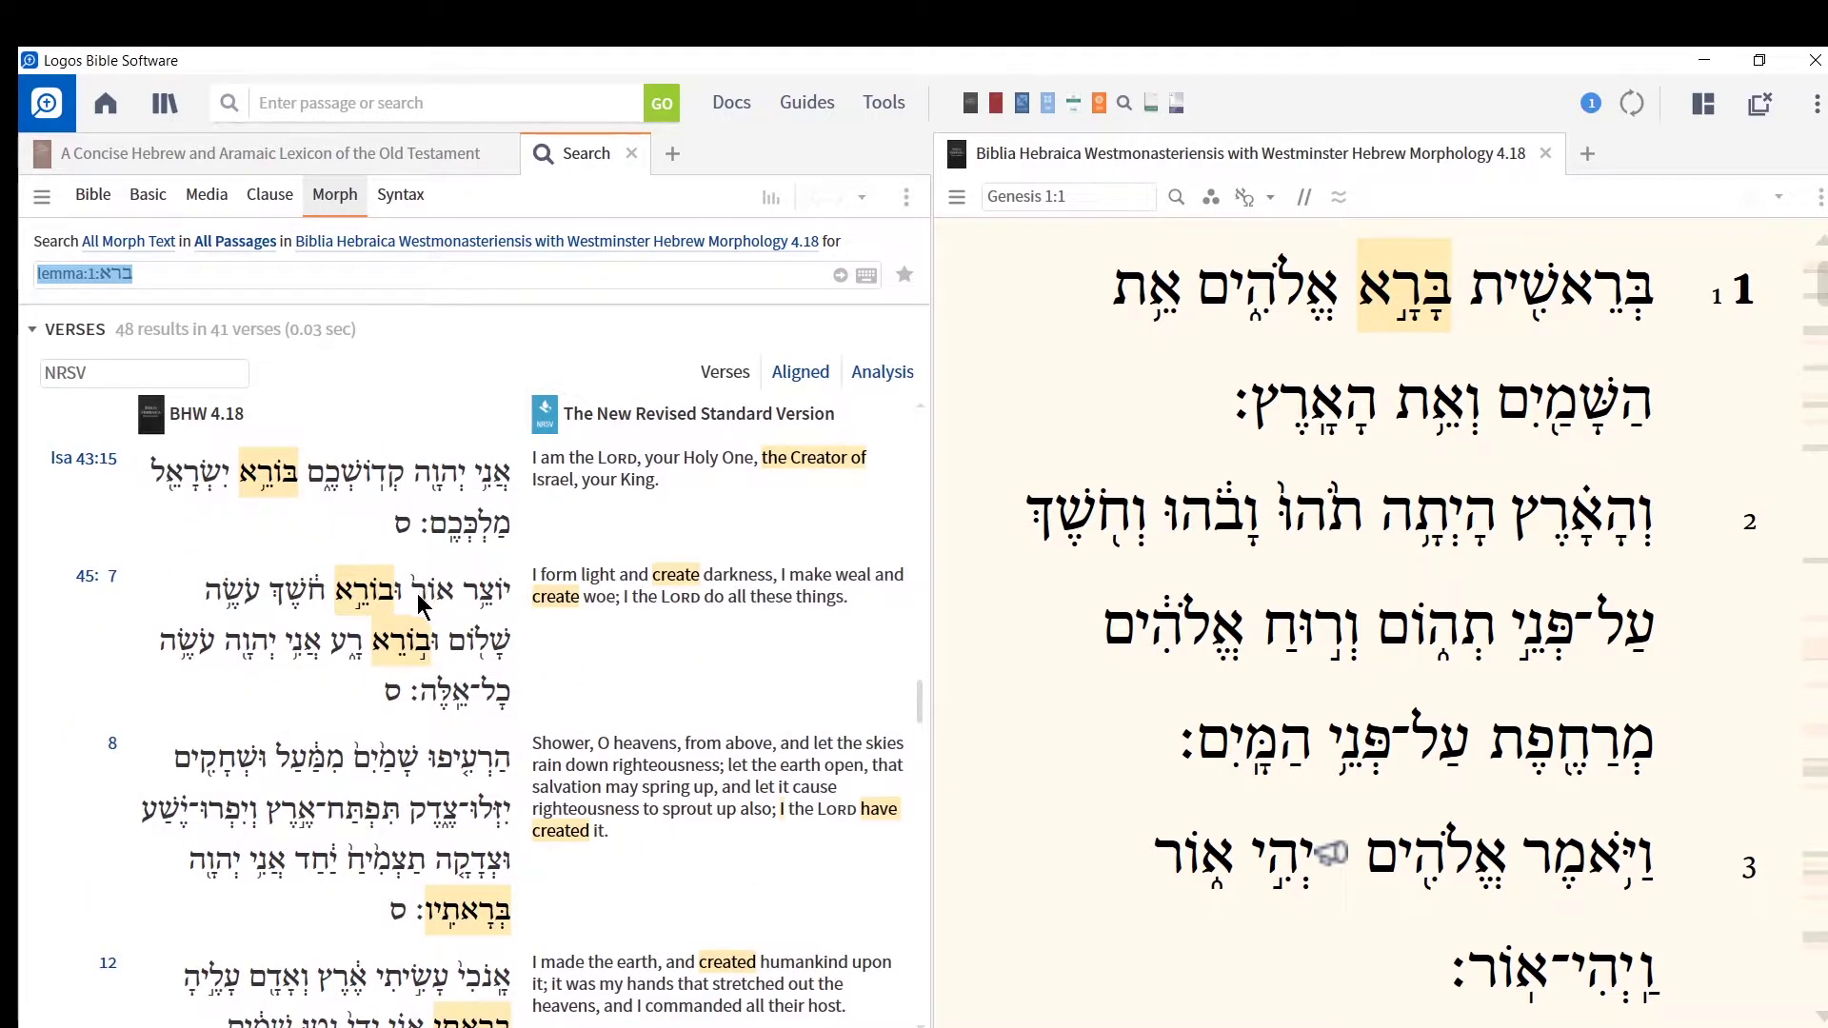
pyautogui.scroll(-5, 419, 604)
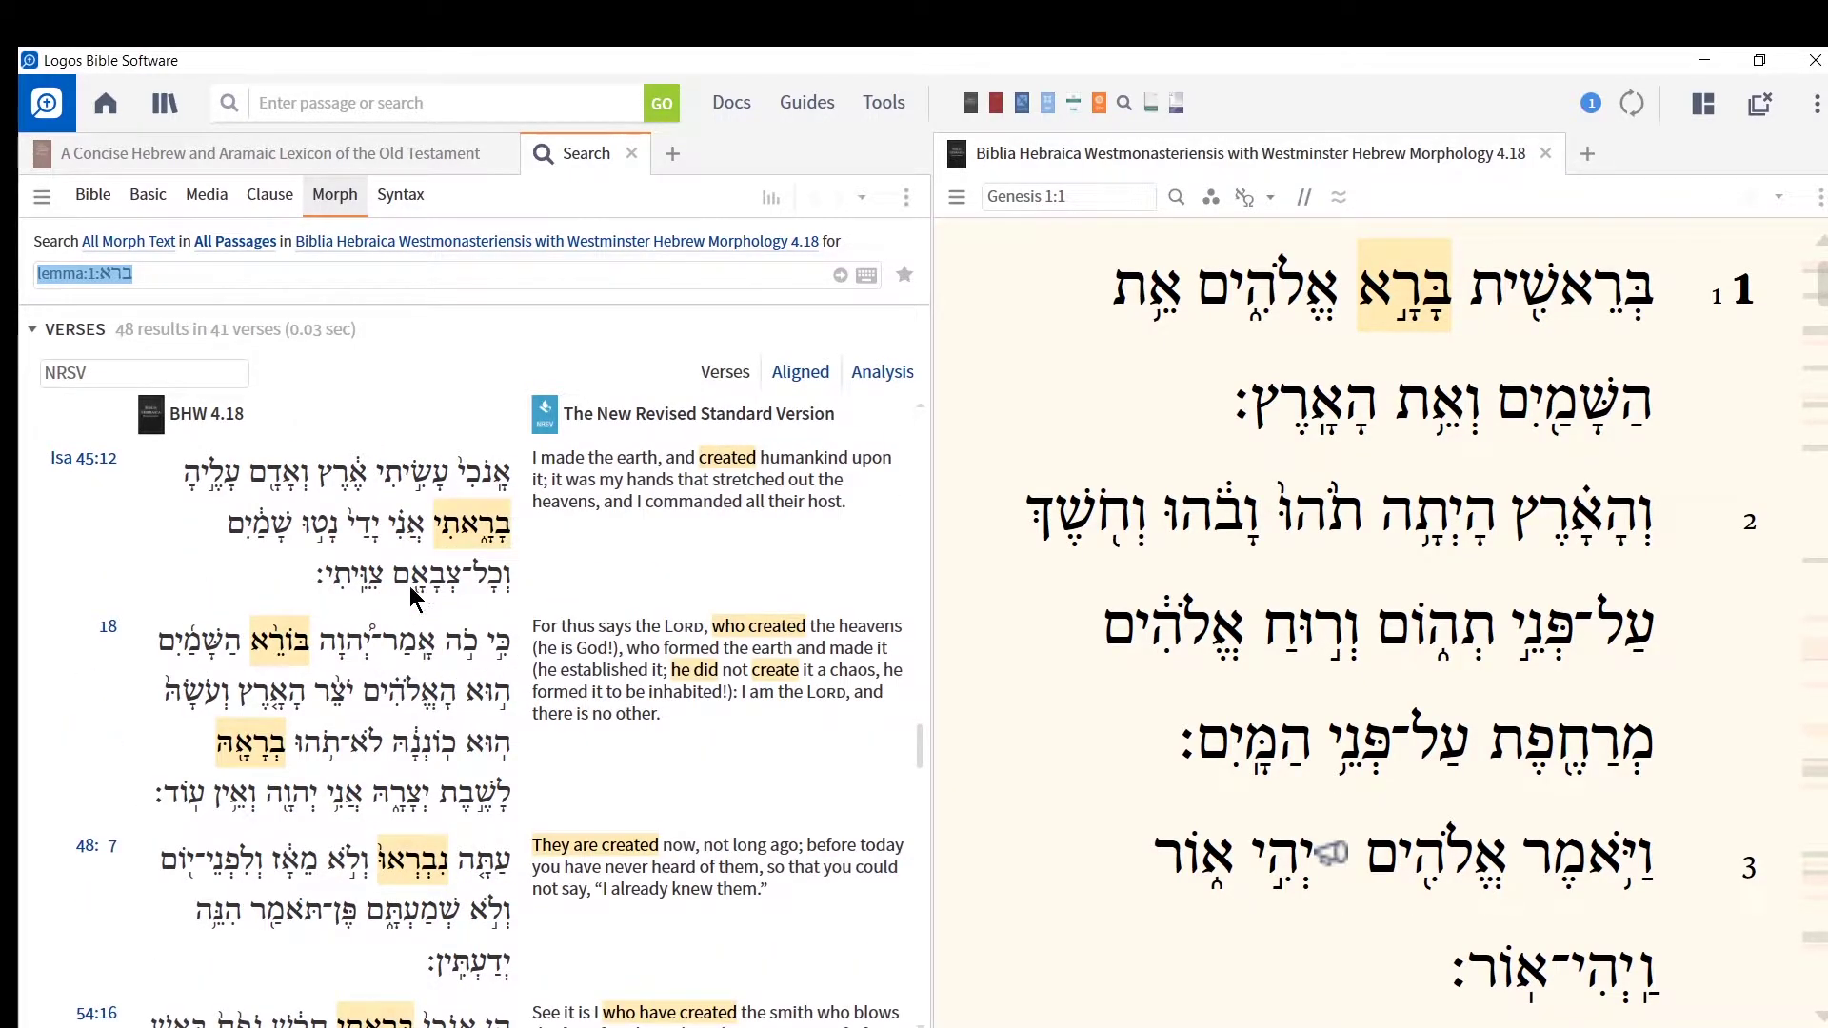
pyautogui.scroll(20, 410, 586)
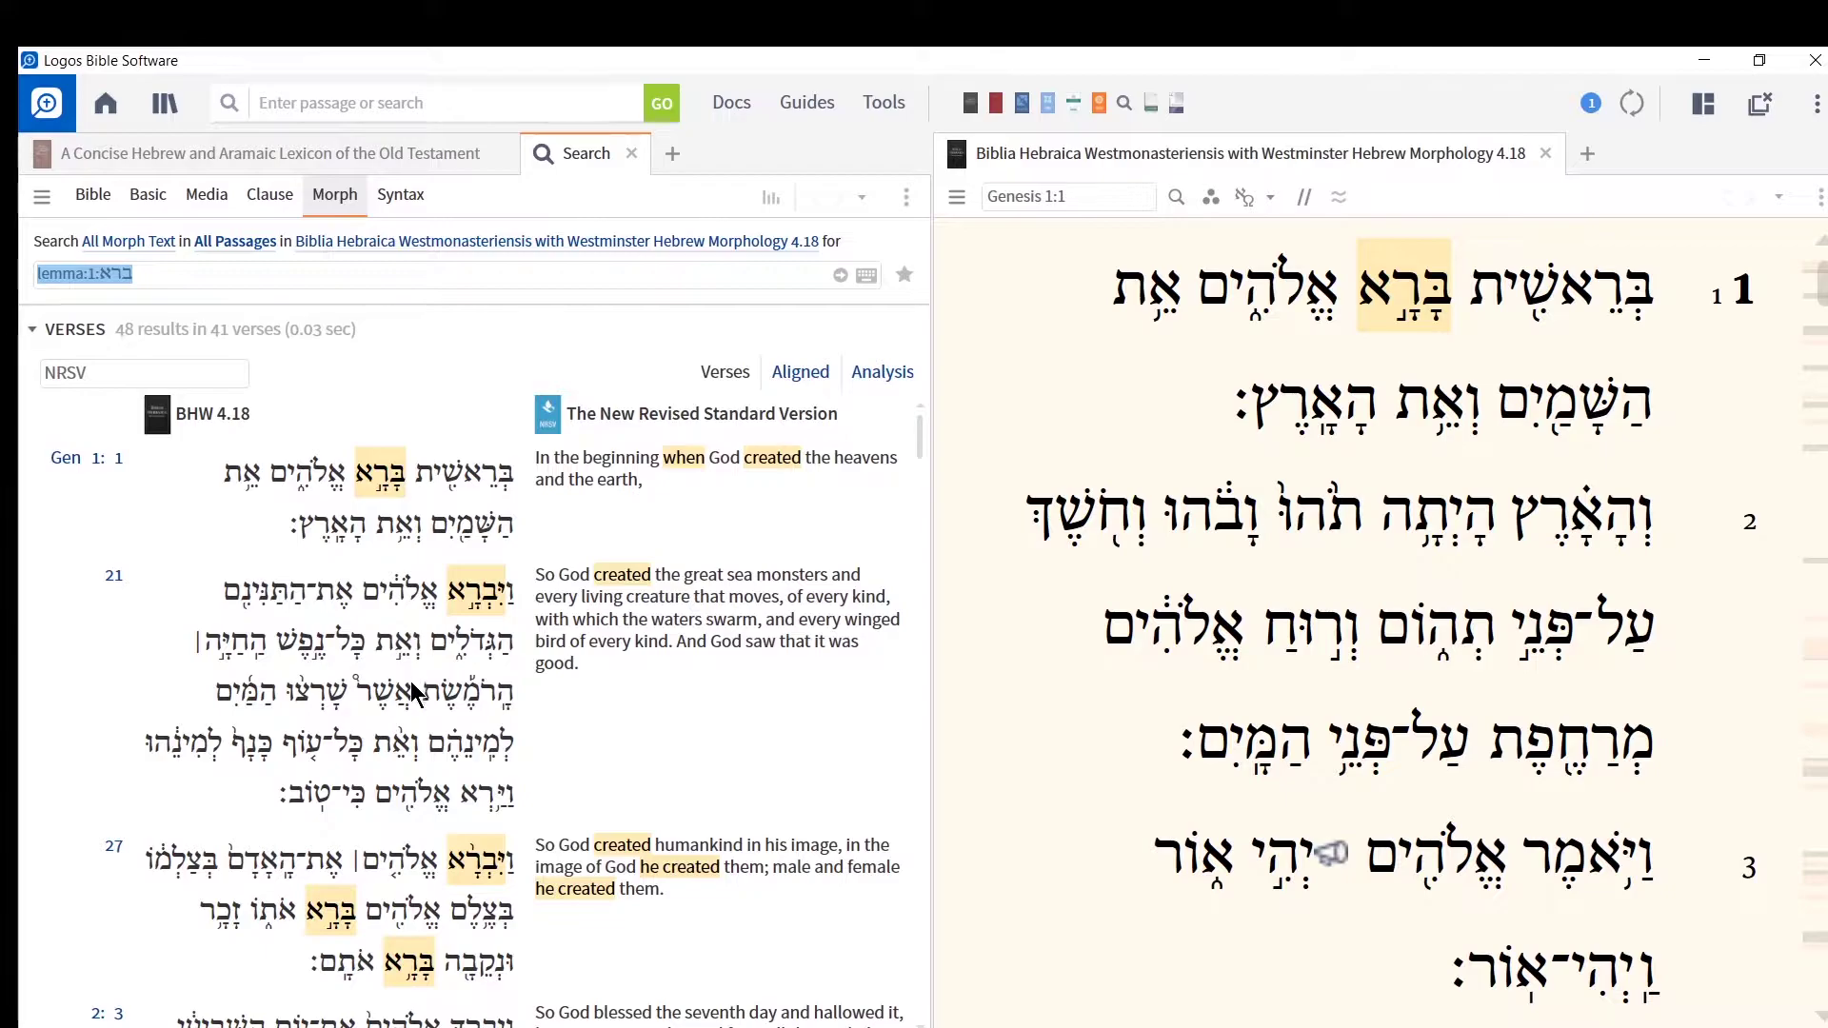
pyautogui.scroll(-15, 409, 628)
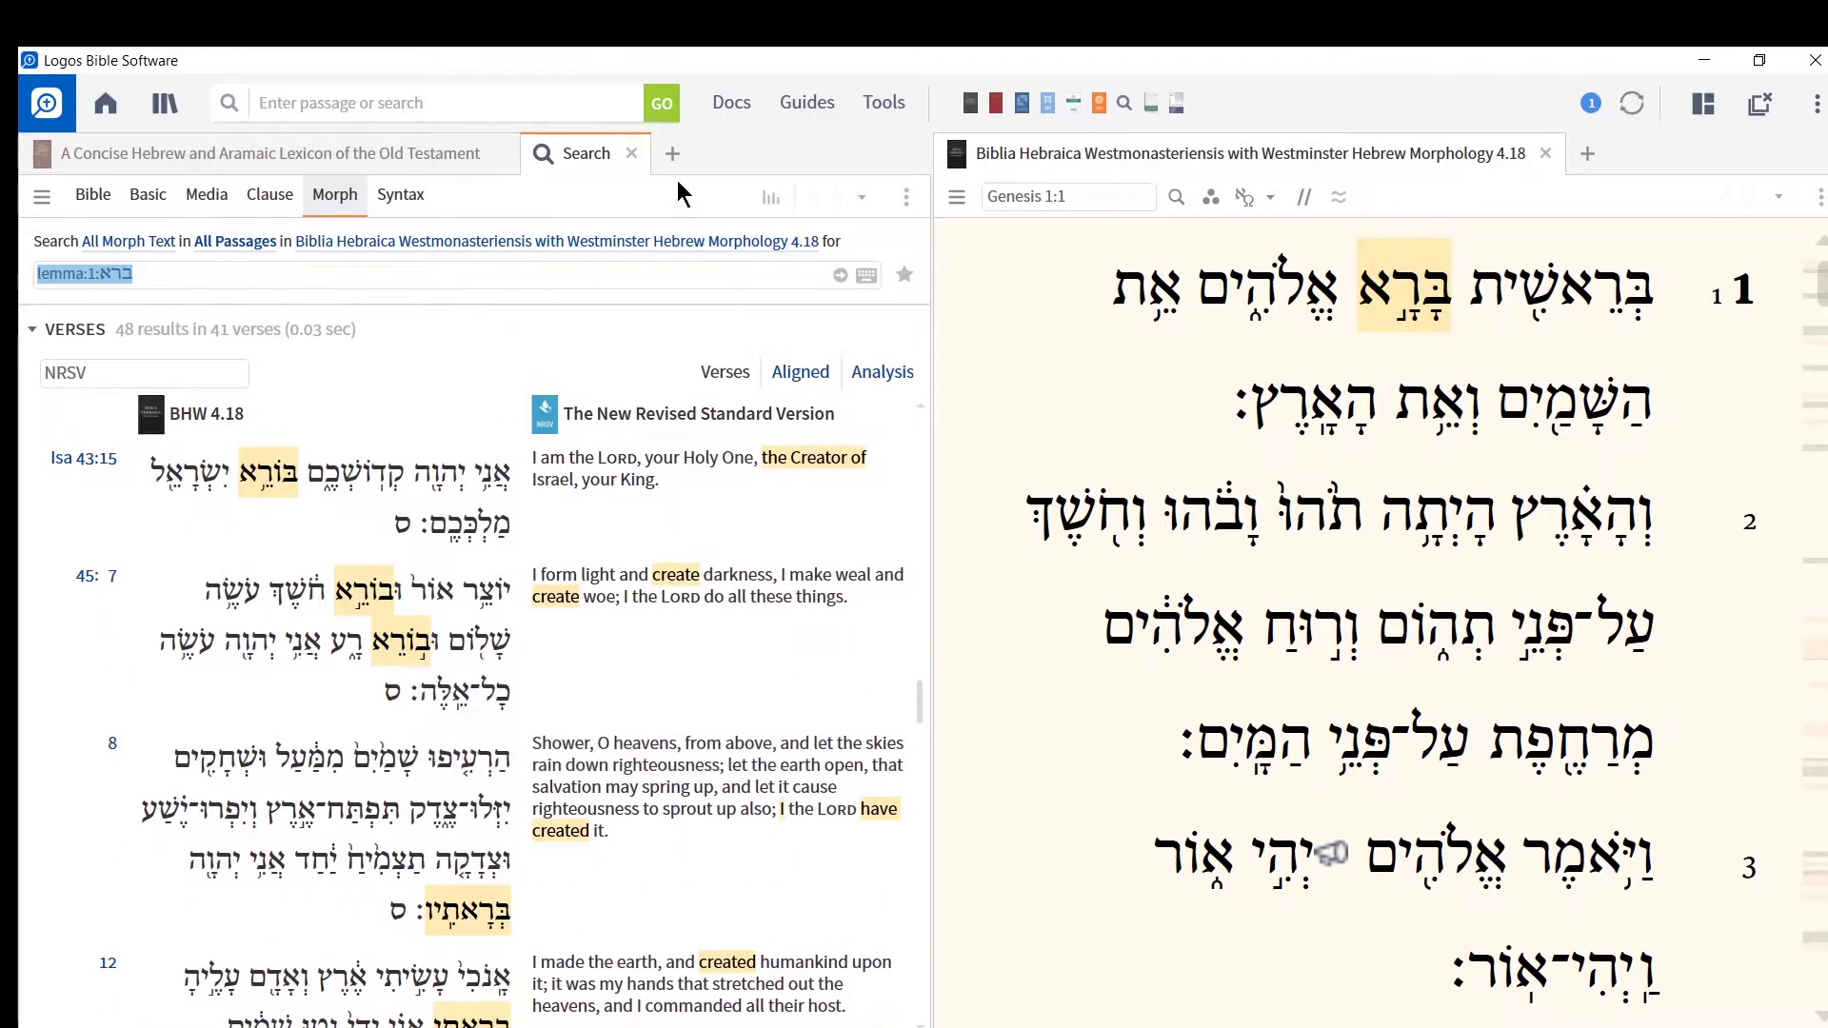
pyautogui.click(628, 161)
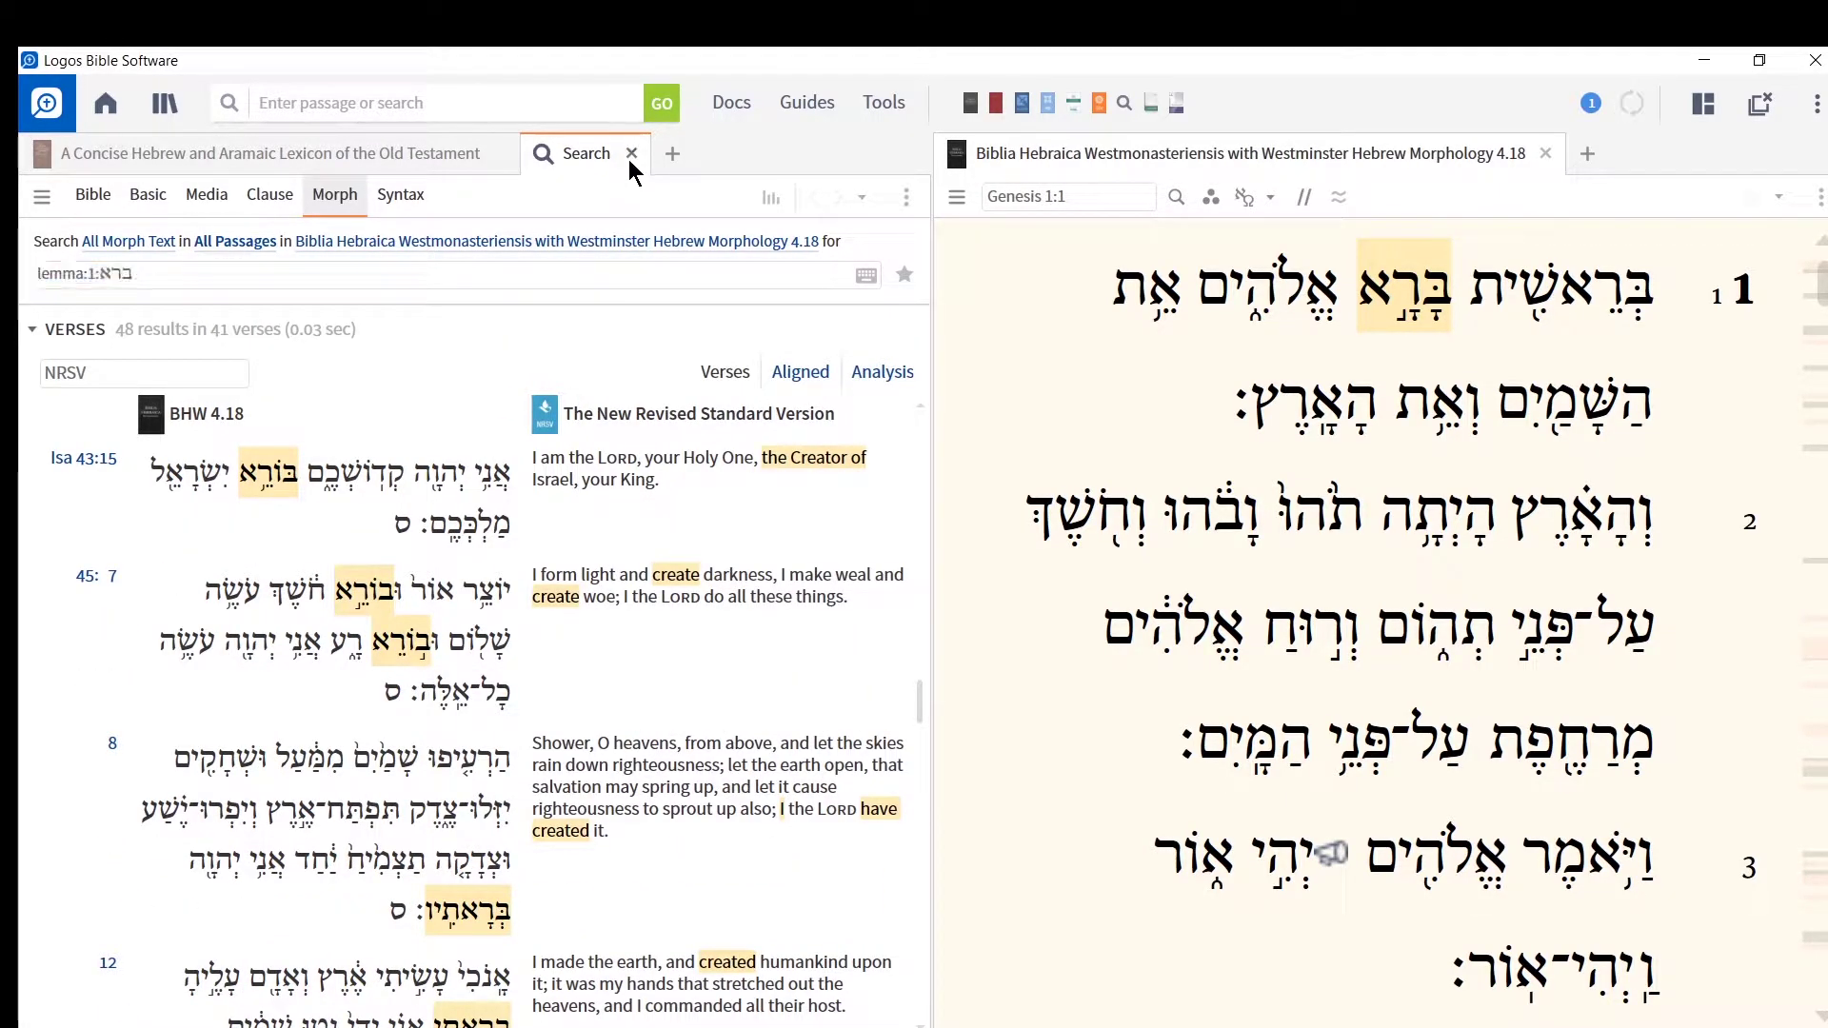
pyautogui.click(631, 154)
# Close the lexicon pane and open the NIDOTTE entry for בָּרָא from its lookup options
pyautogui.click(506, 153)
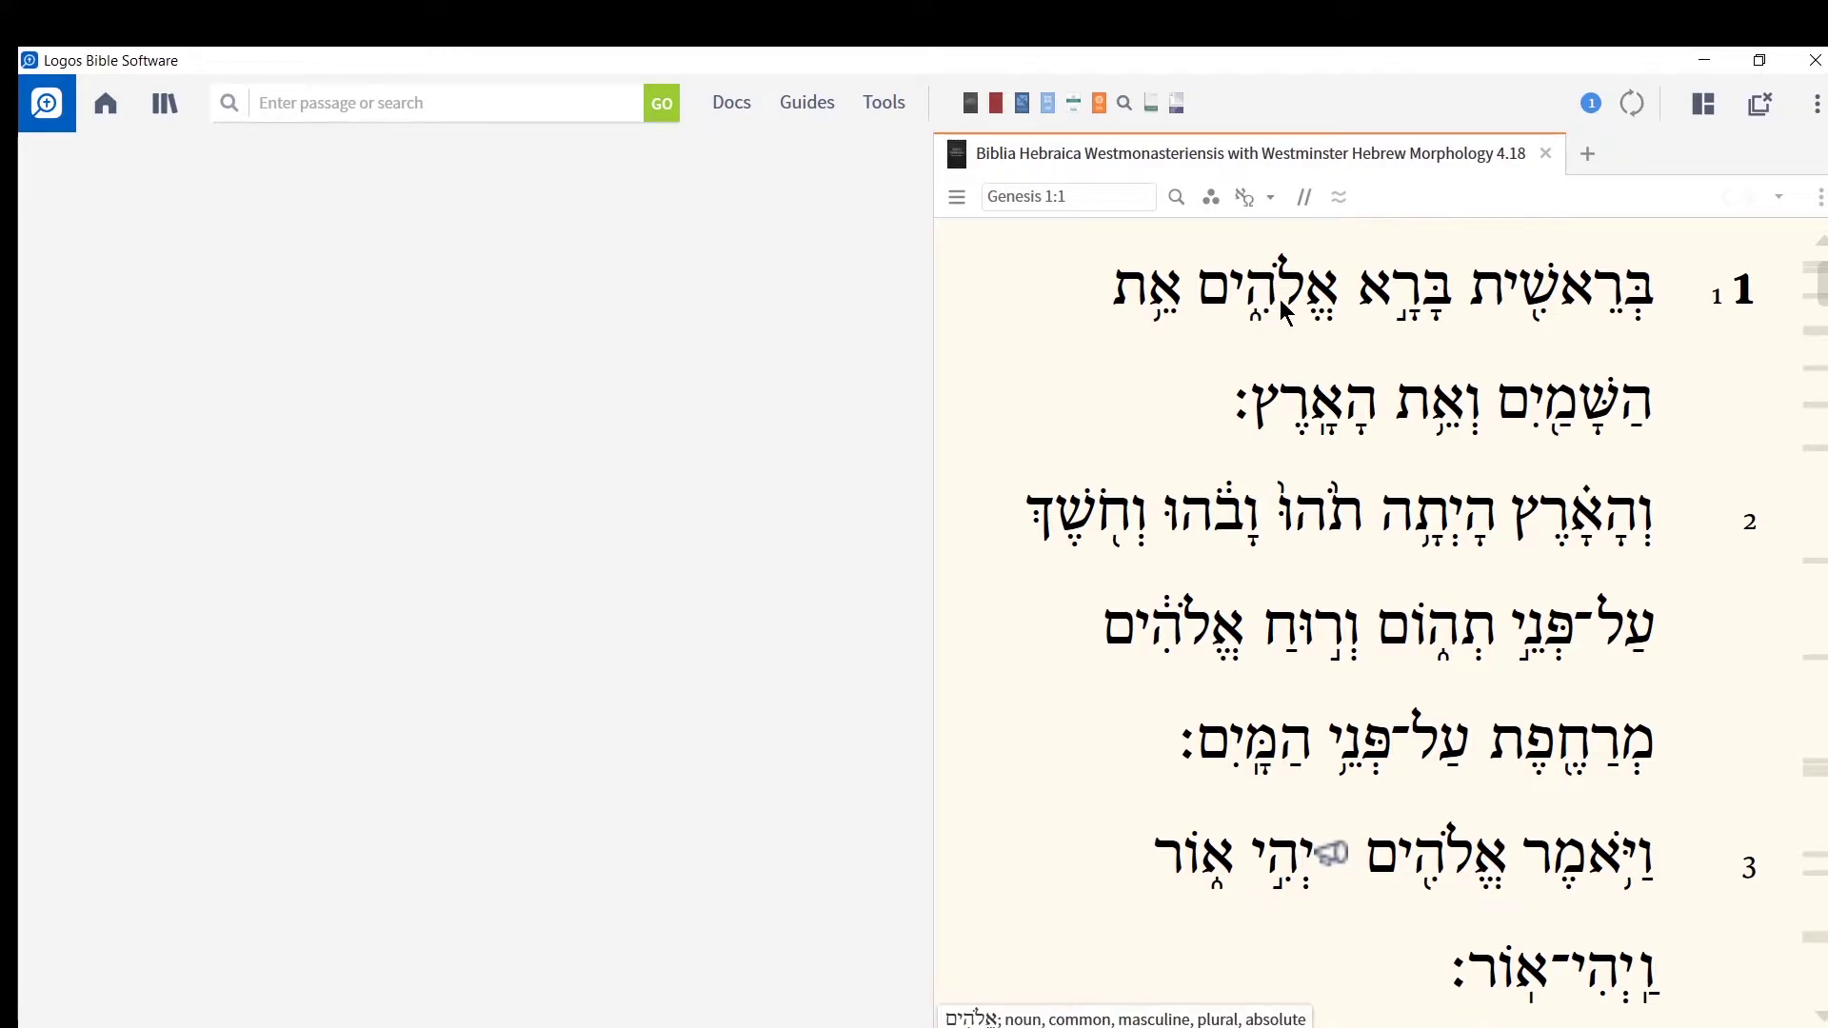
pyautogui.rightClick(1436, 307)
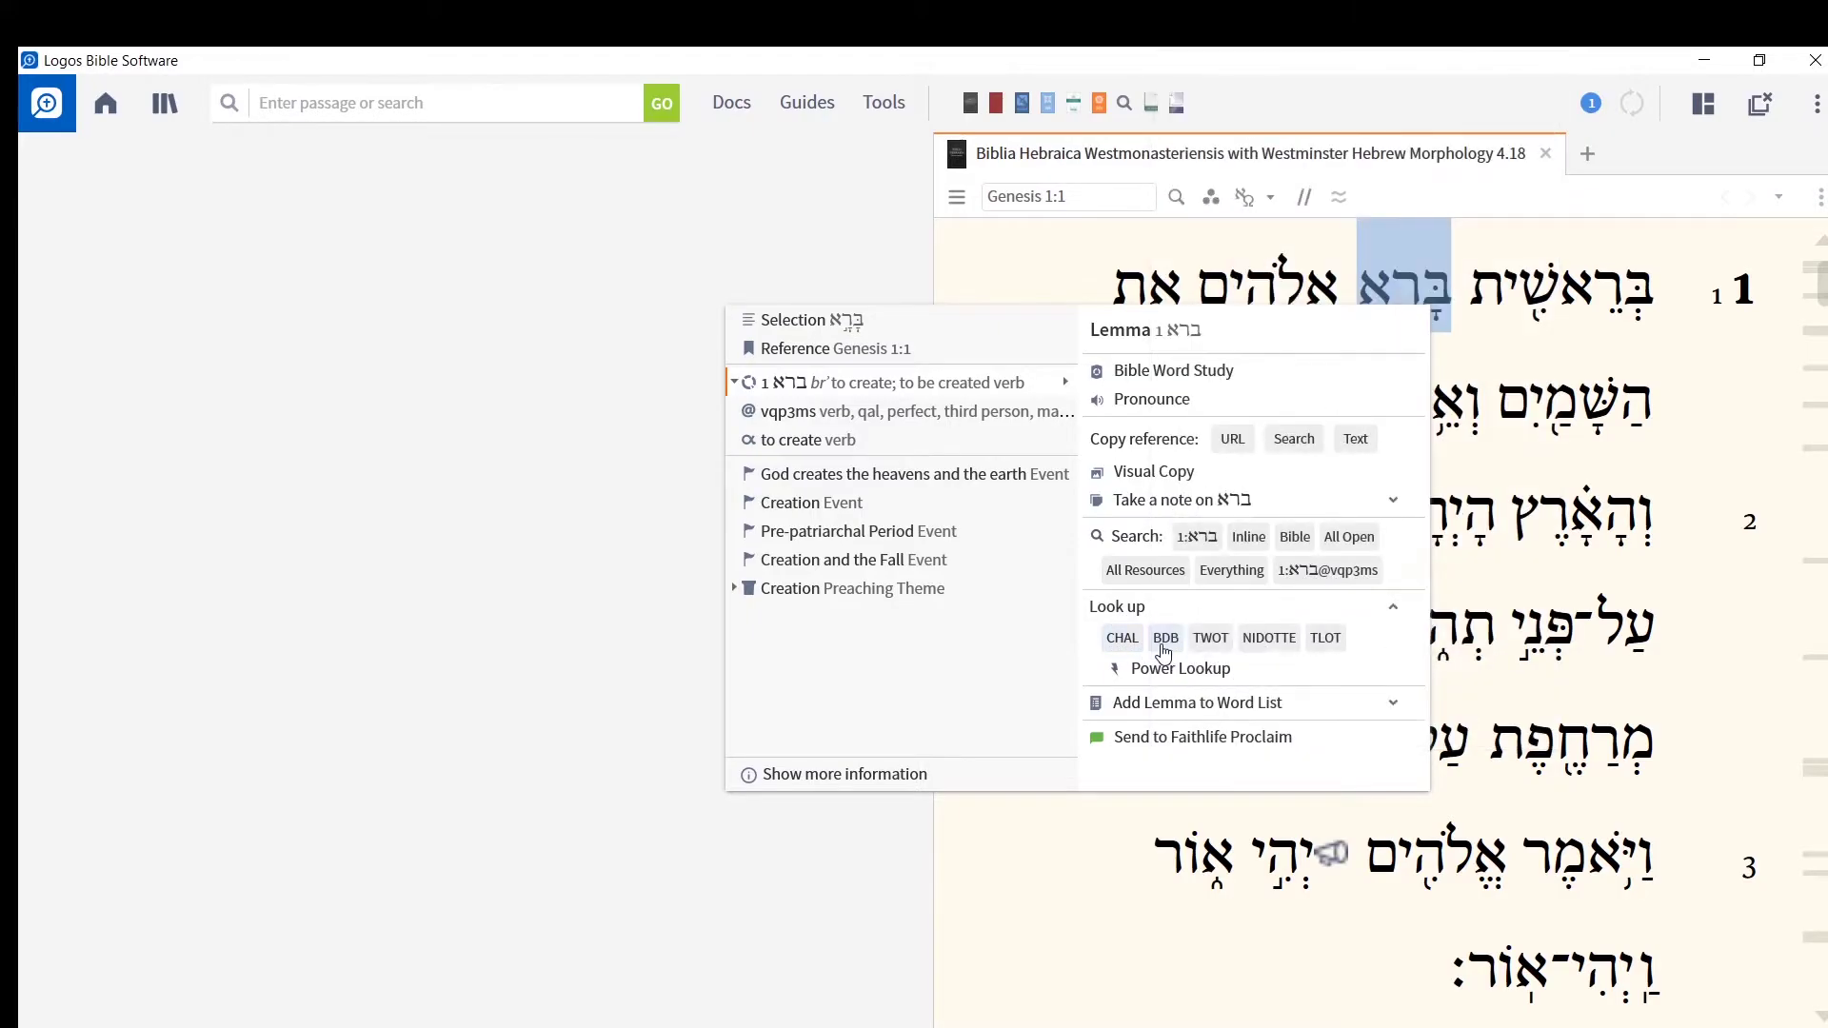
pyautogui.press('Escape')
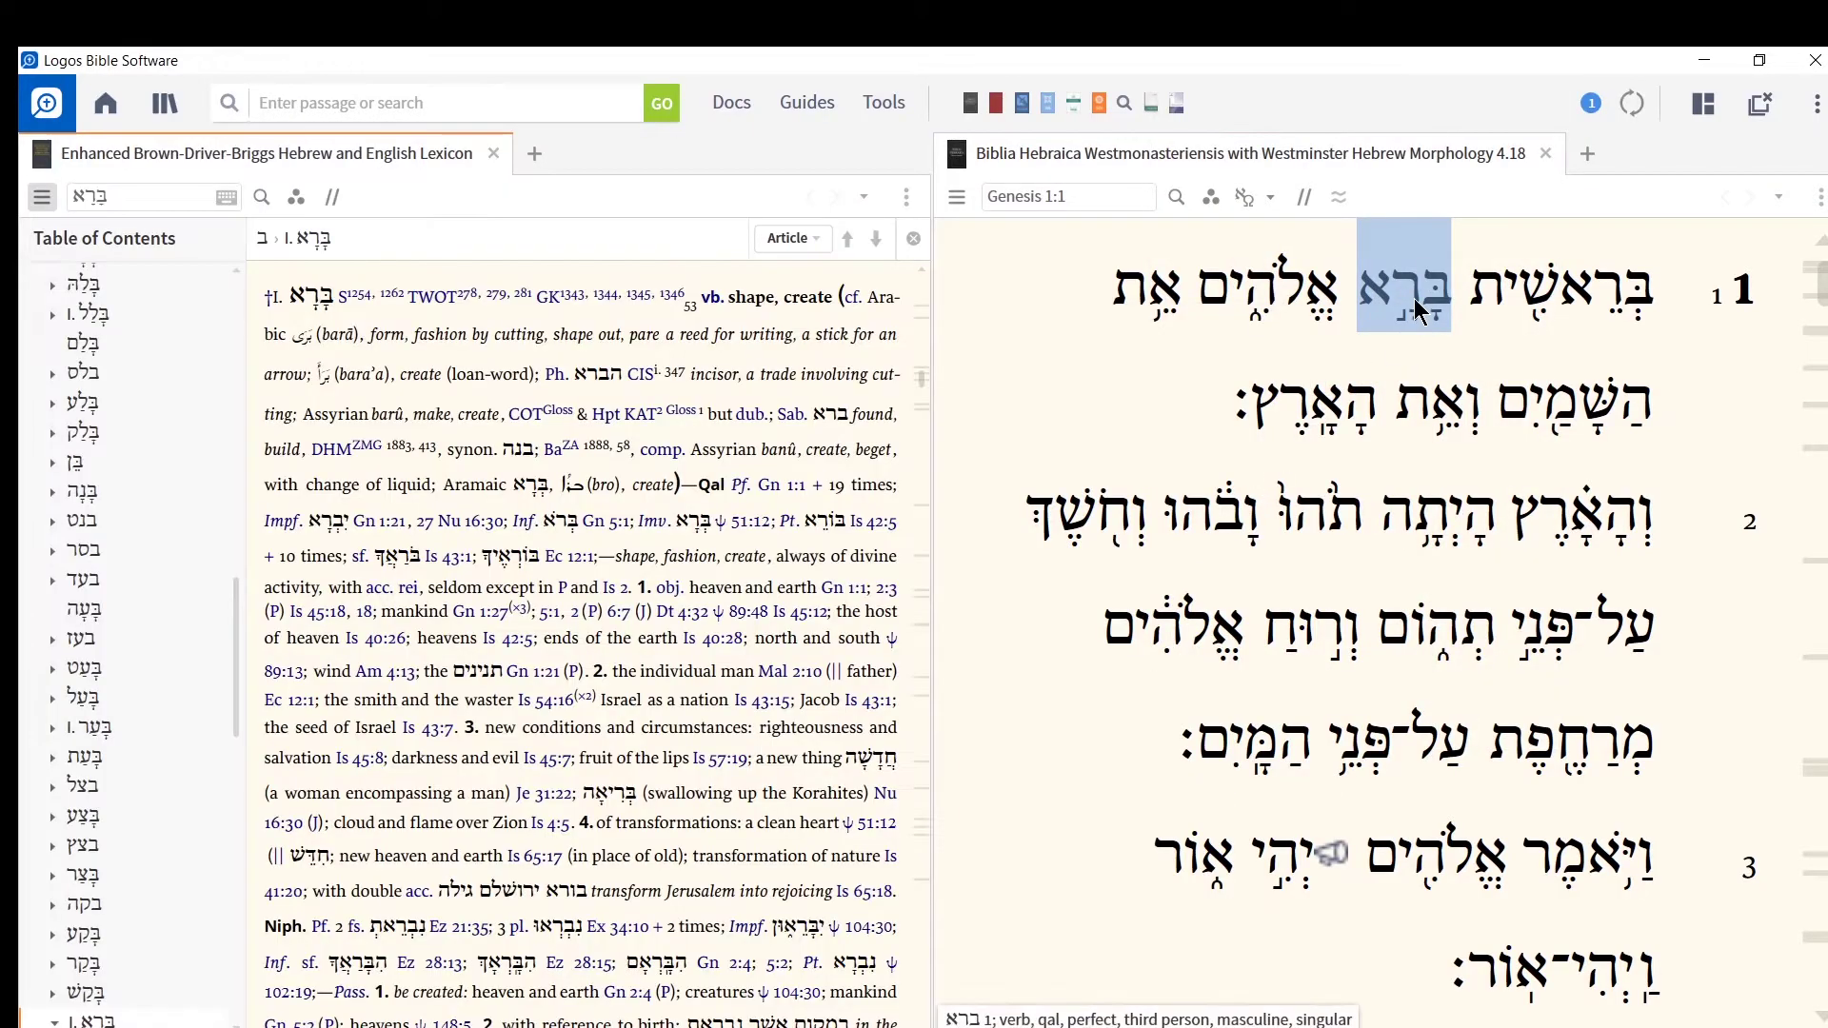
pyautogui.rightClick(1414, 299)
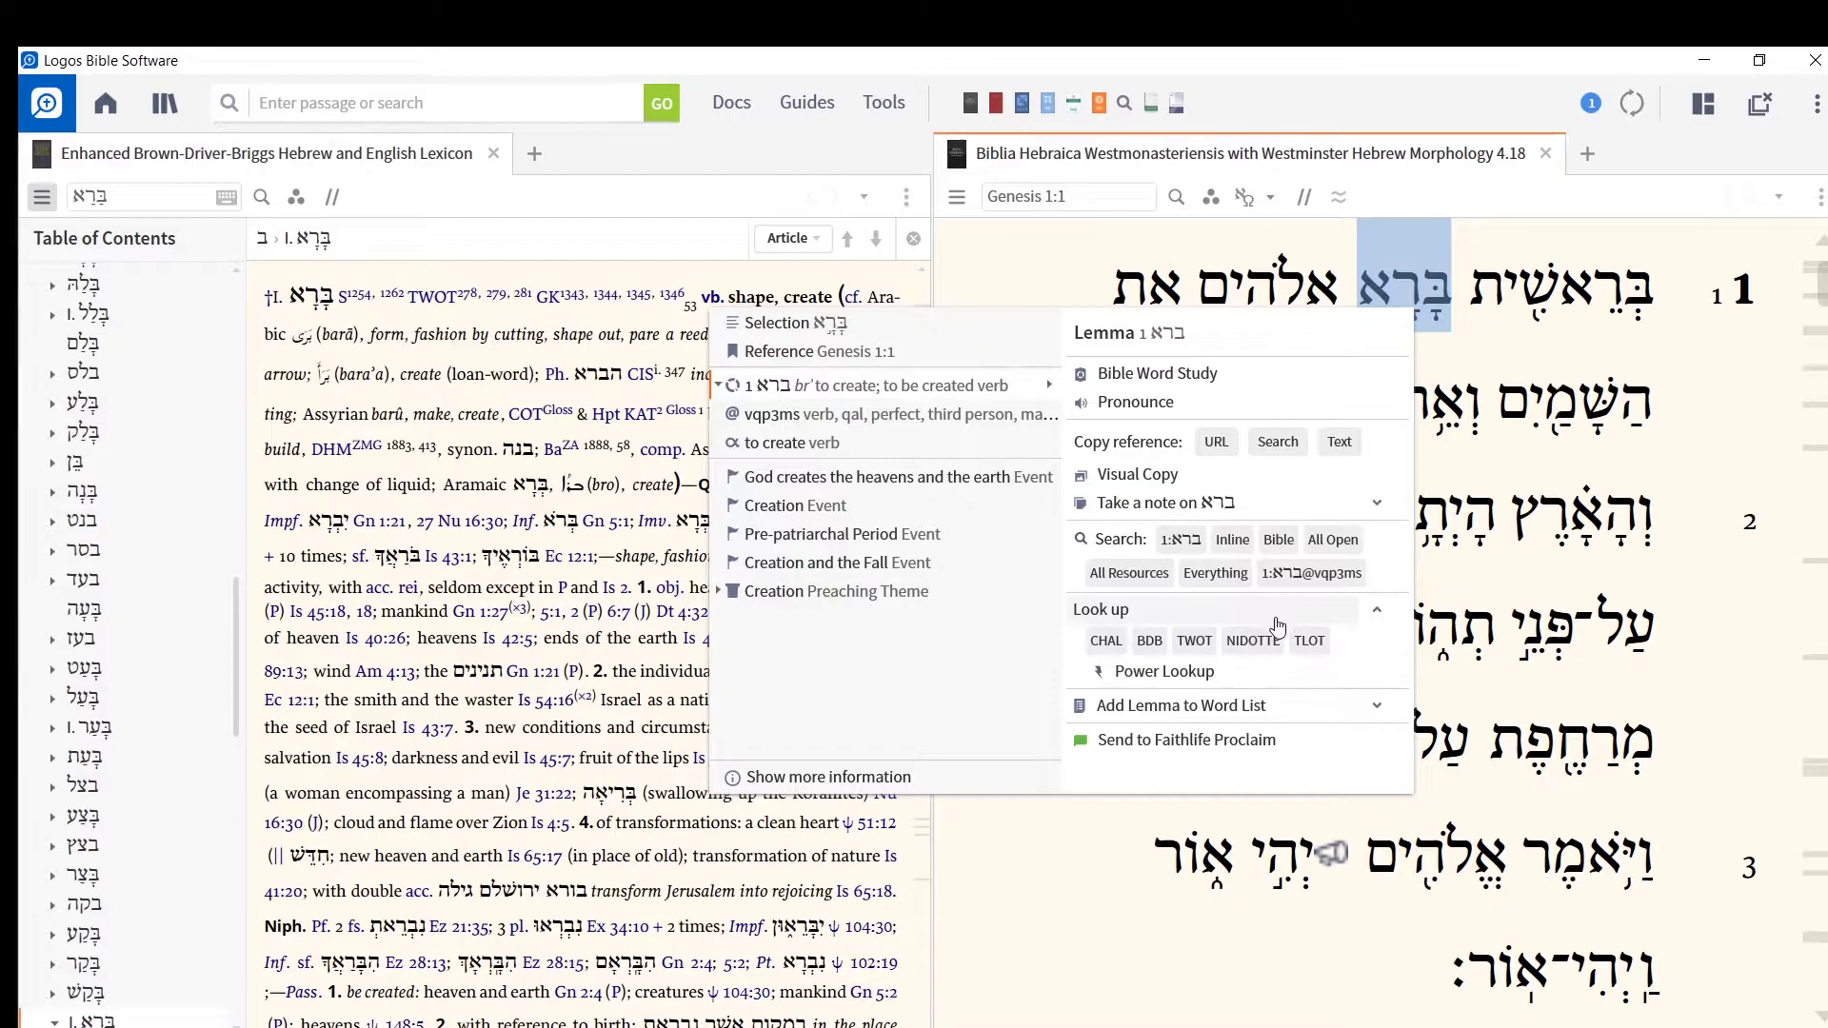
pyautogui.click(1274, 635)
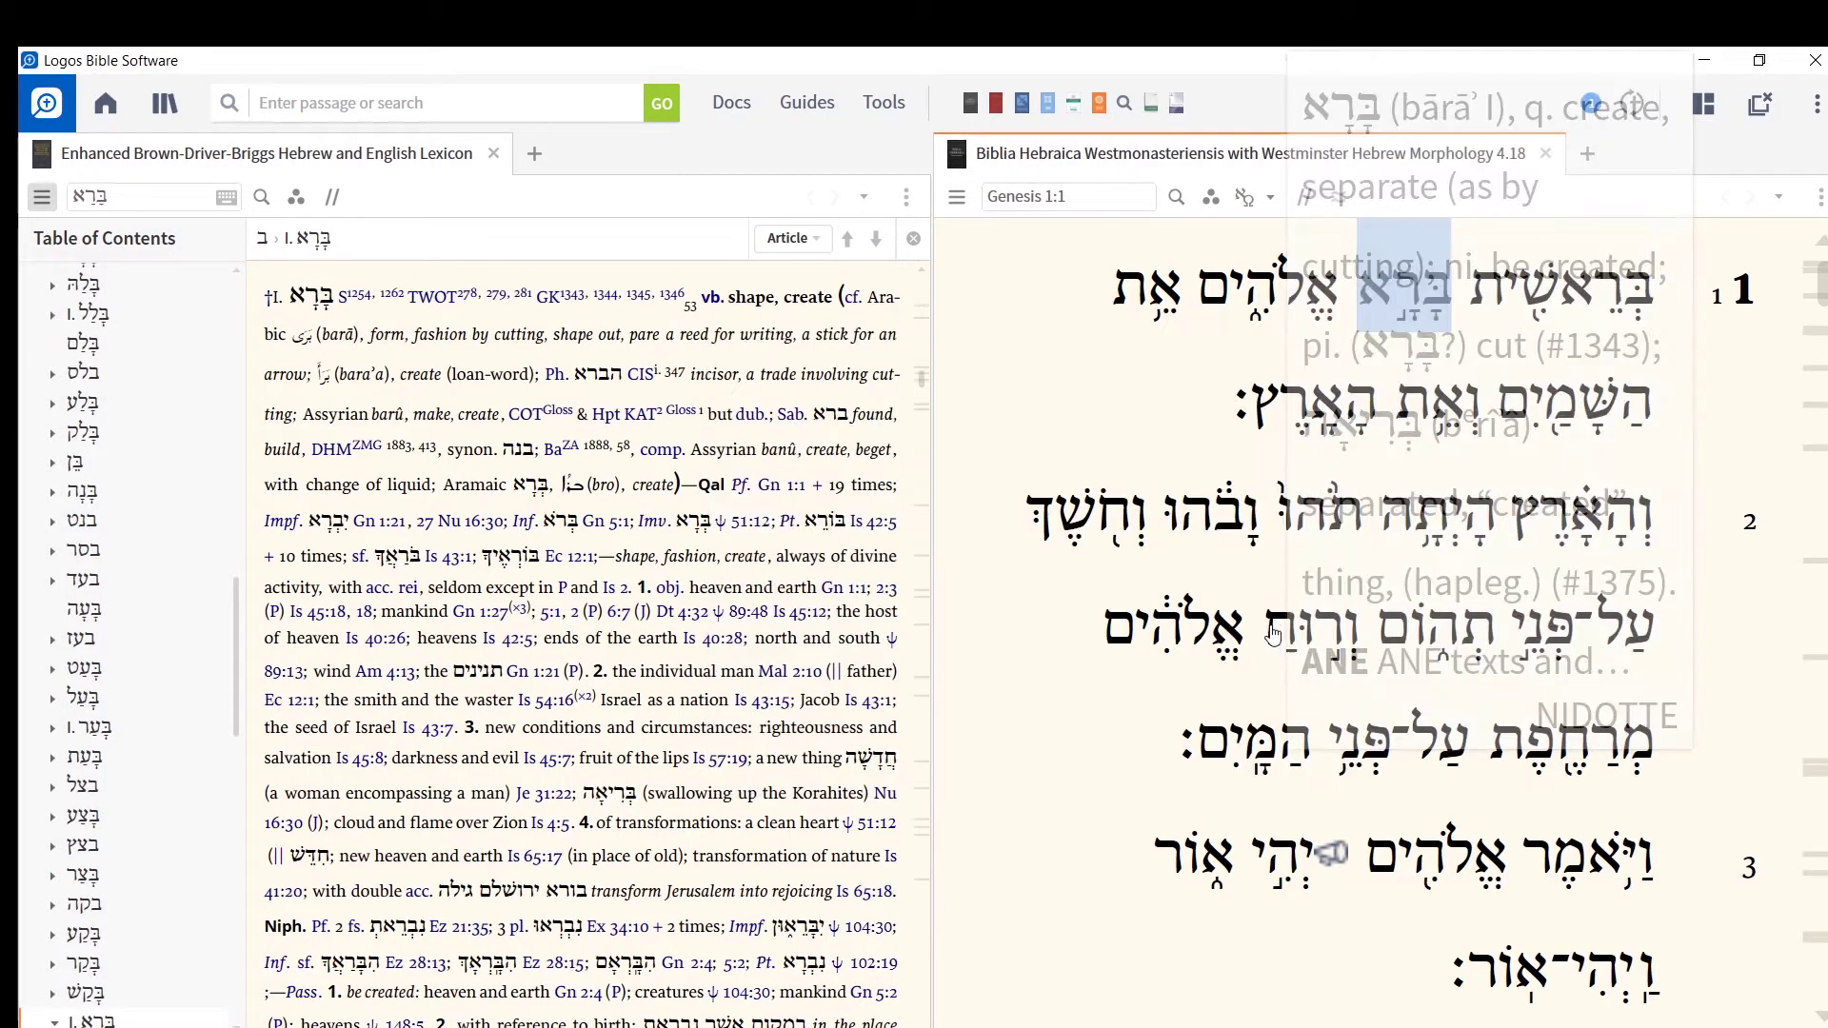
pyautogui.rightClick(1380, 329)
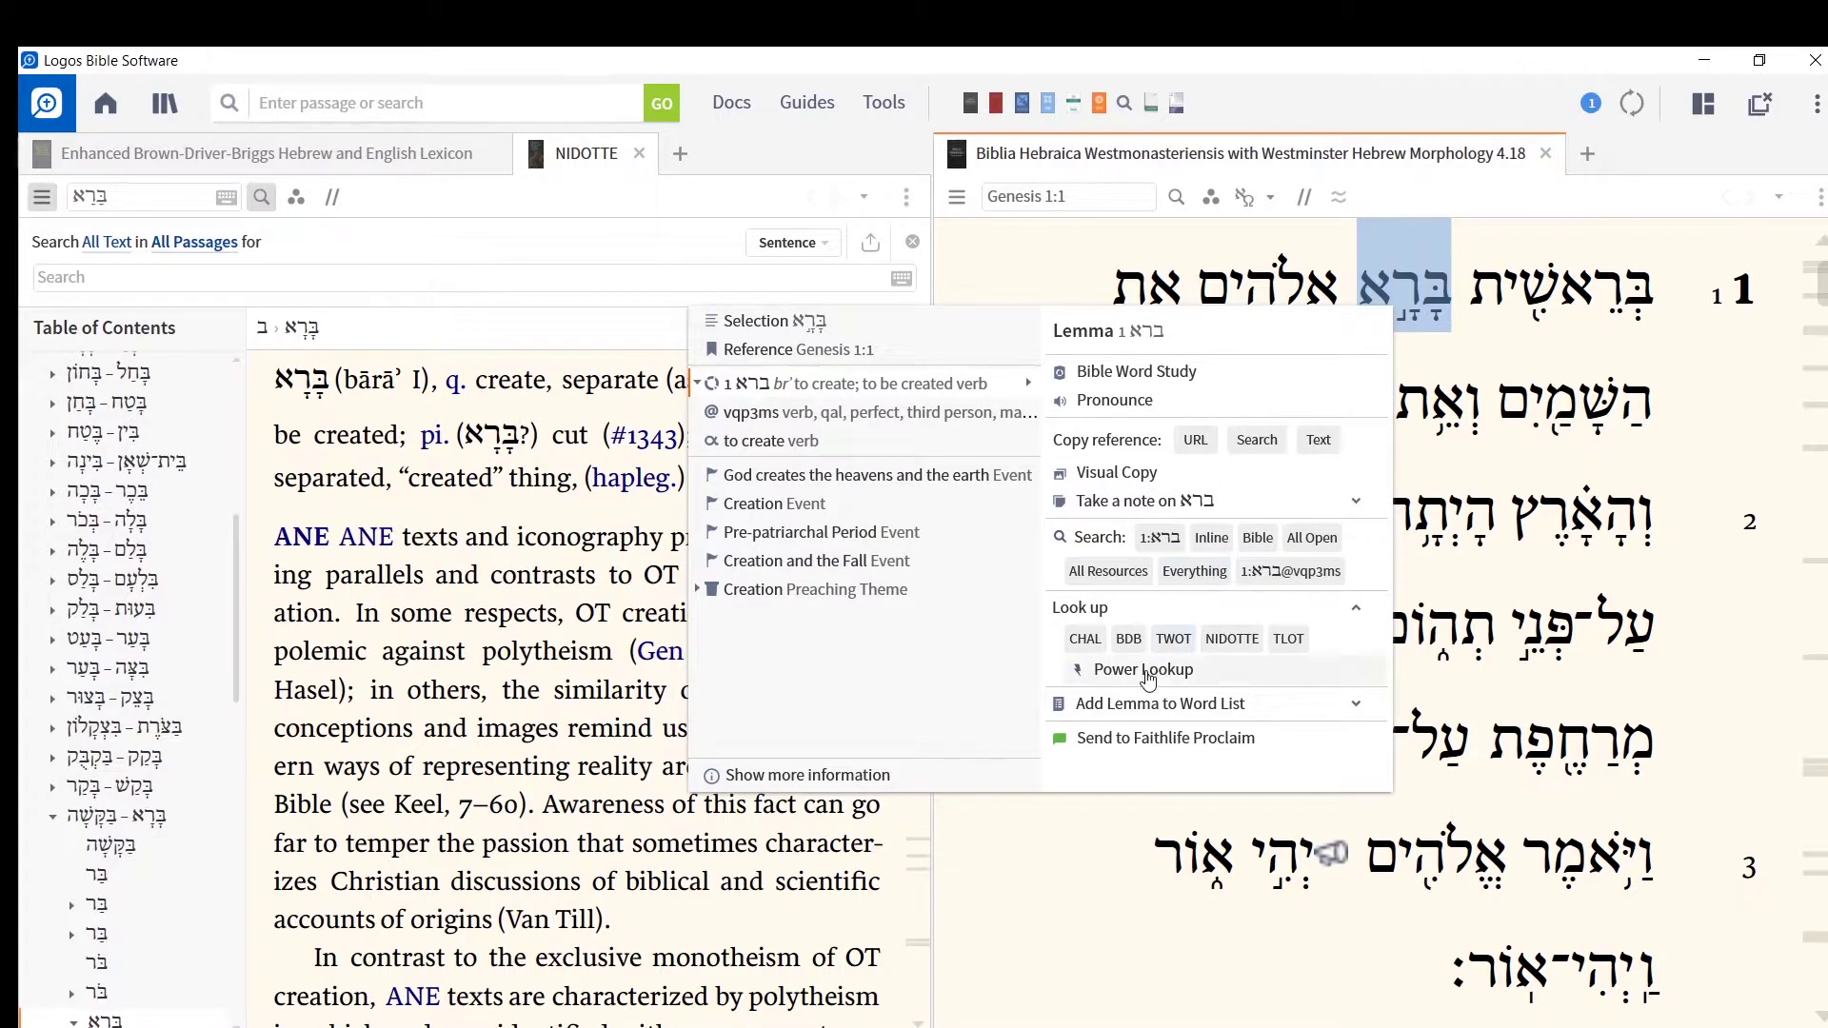
# Open a Power Lookup for בָּרָא and scroll its CHAL, BDB, TWOT, NIDOTTE and TLOT entries
pyautogui.click(1177, 657)
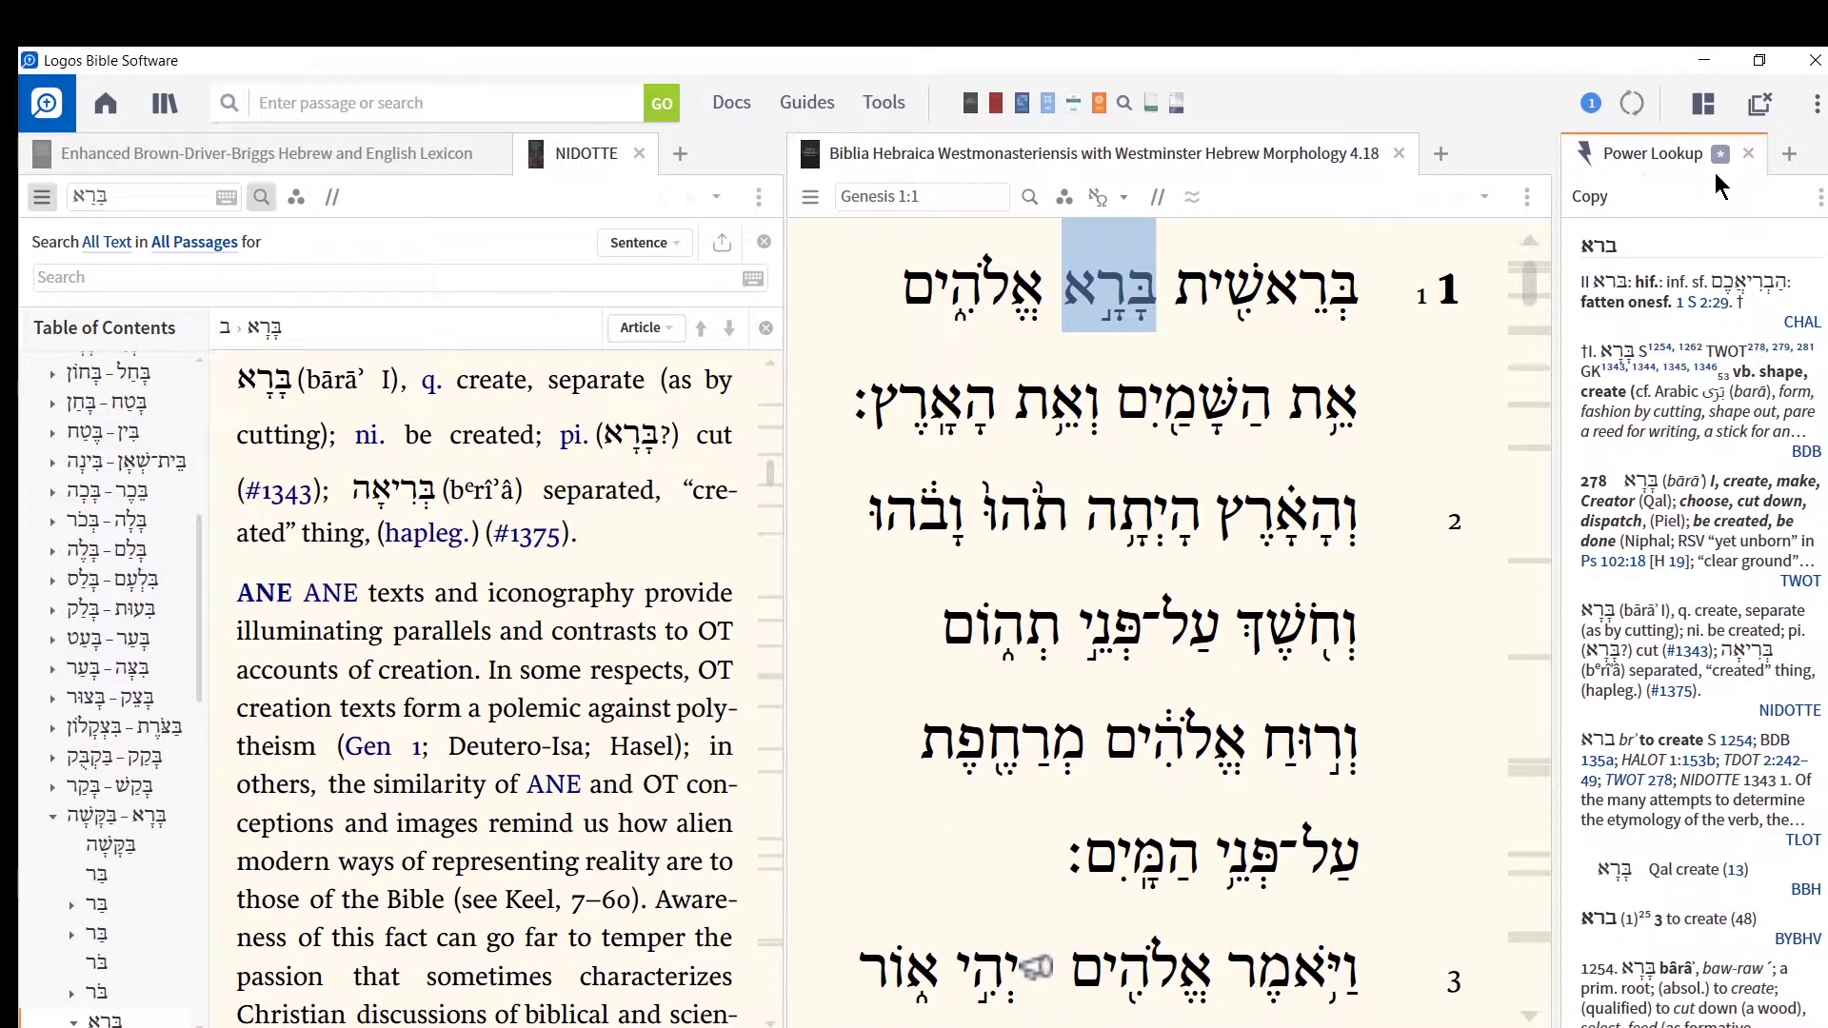
pyautogui.moveTo(1668, 365)
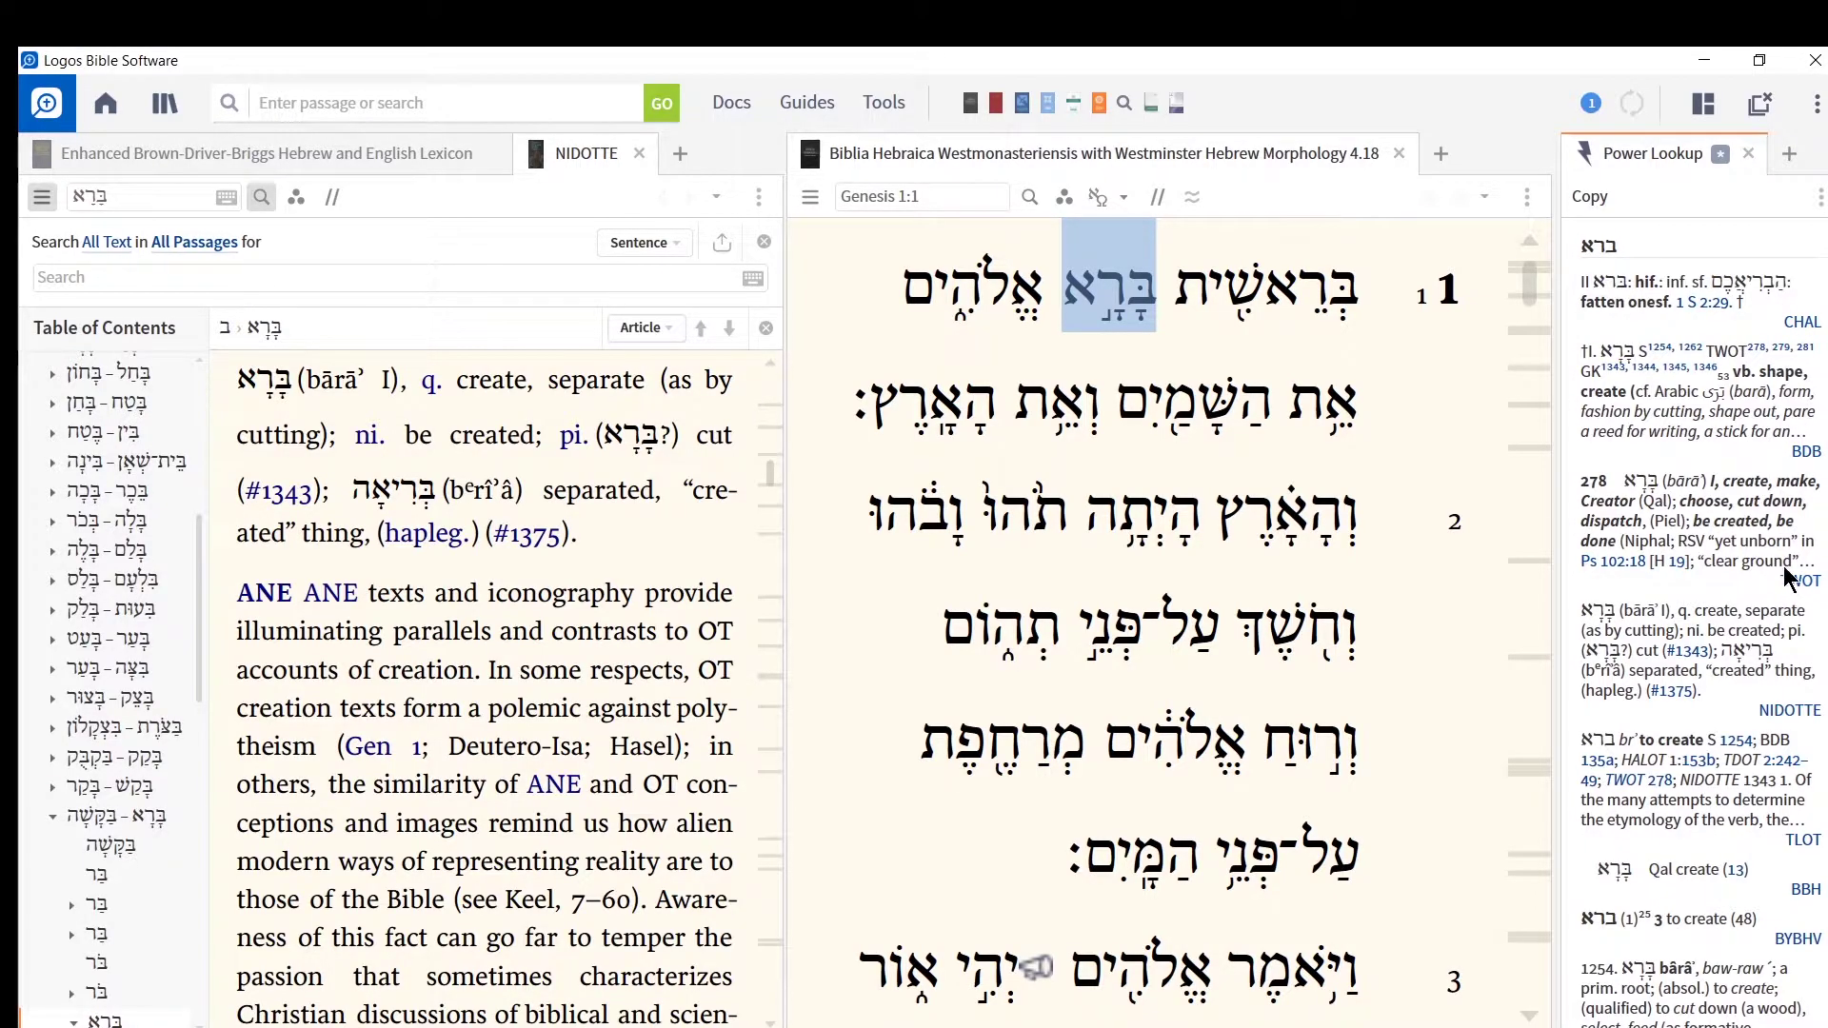
pyautogui.scroll(-1, 1755, 543)
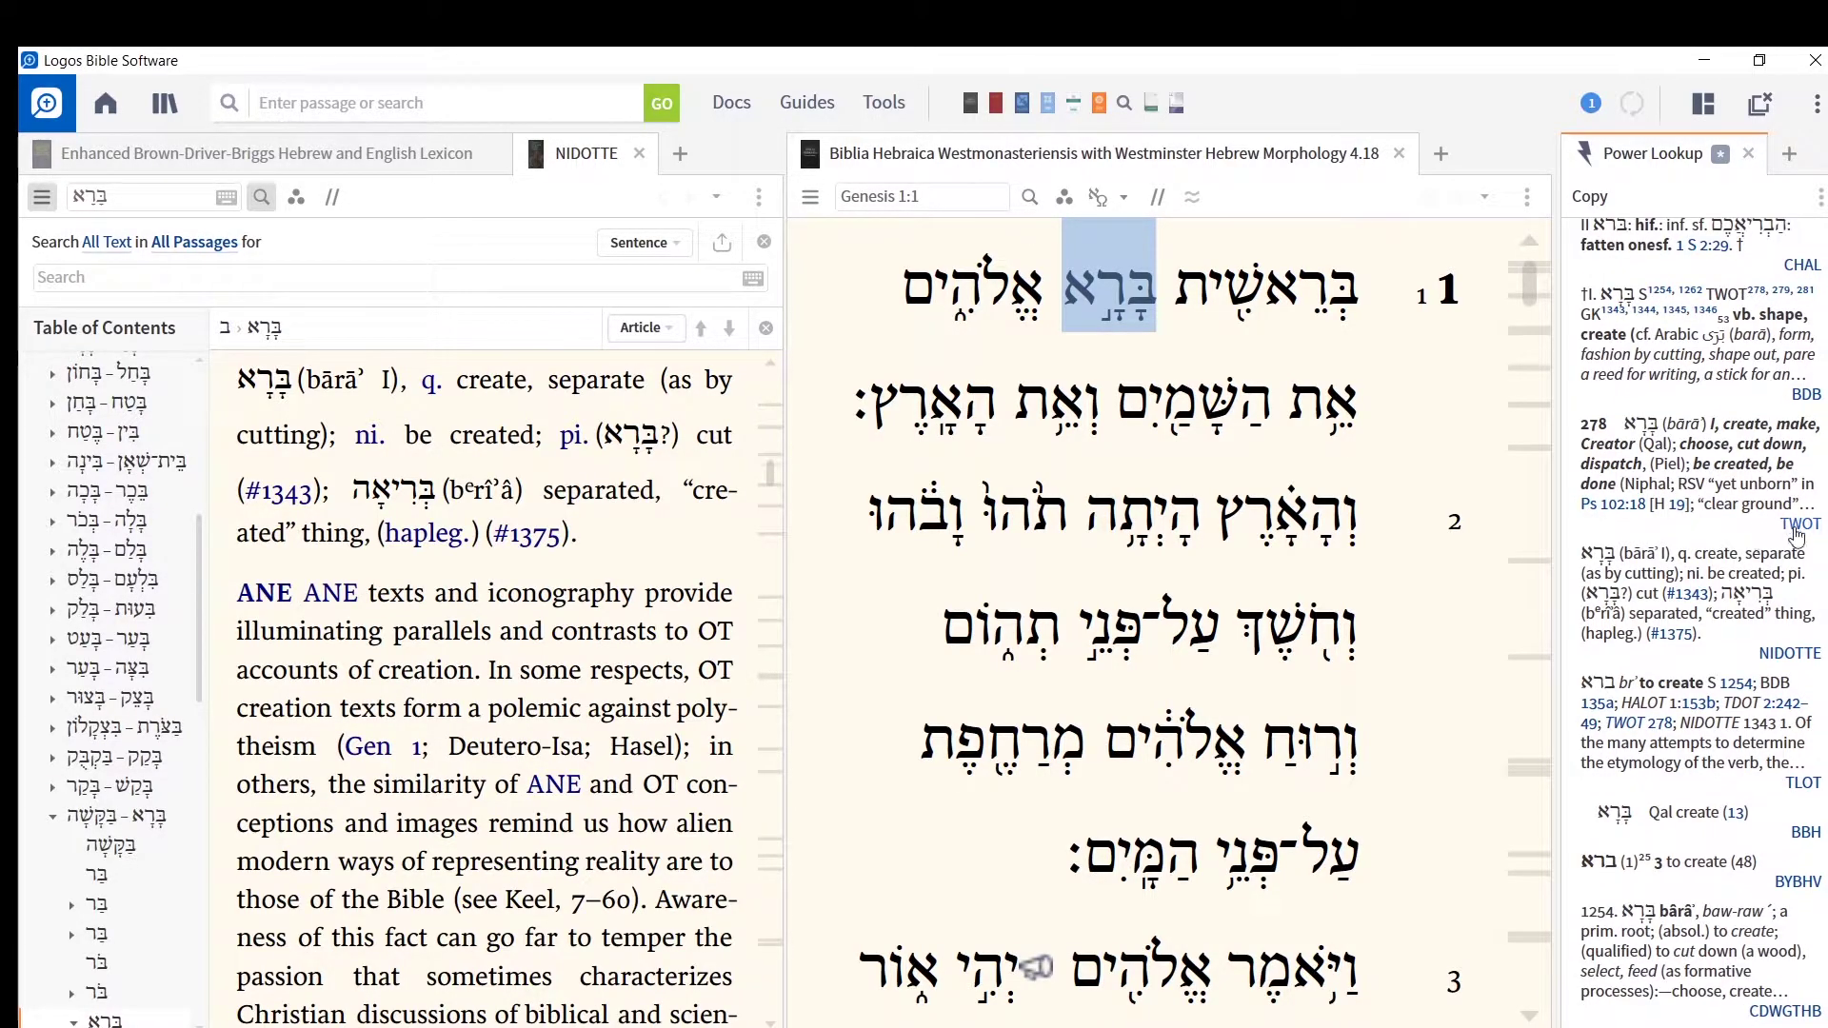
pyautogui.scroll(-2, 1773, 534)
pyautogui.scroll(-3, 1747, 552)
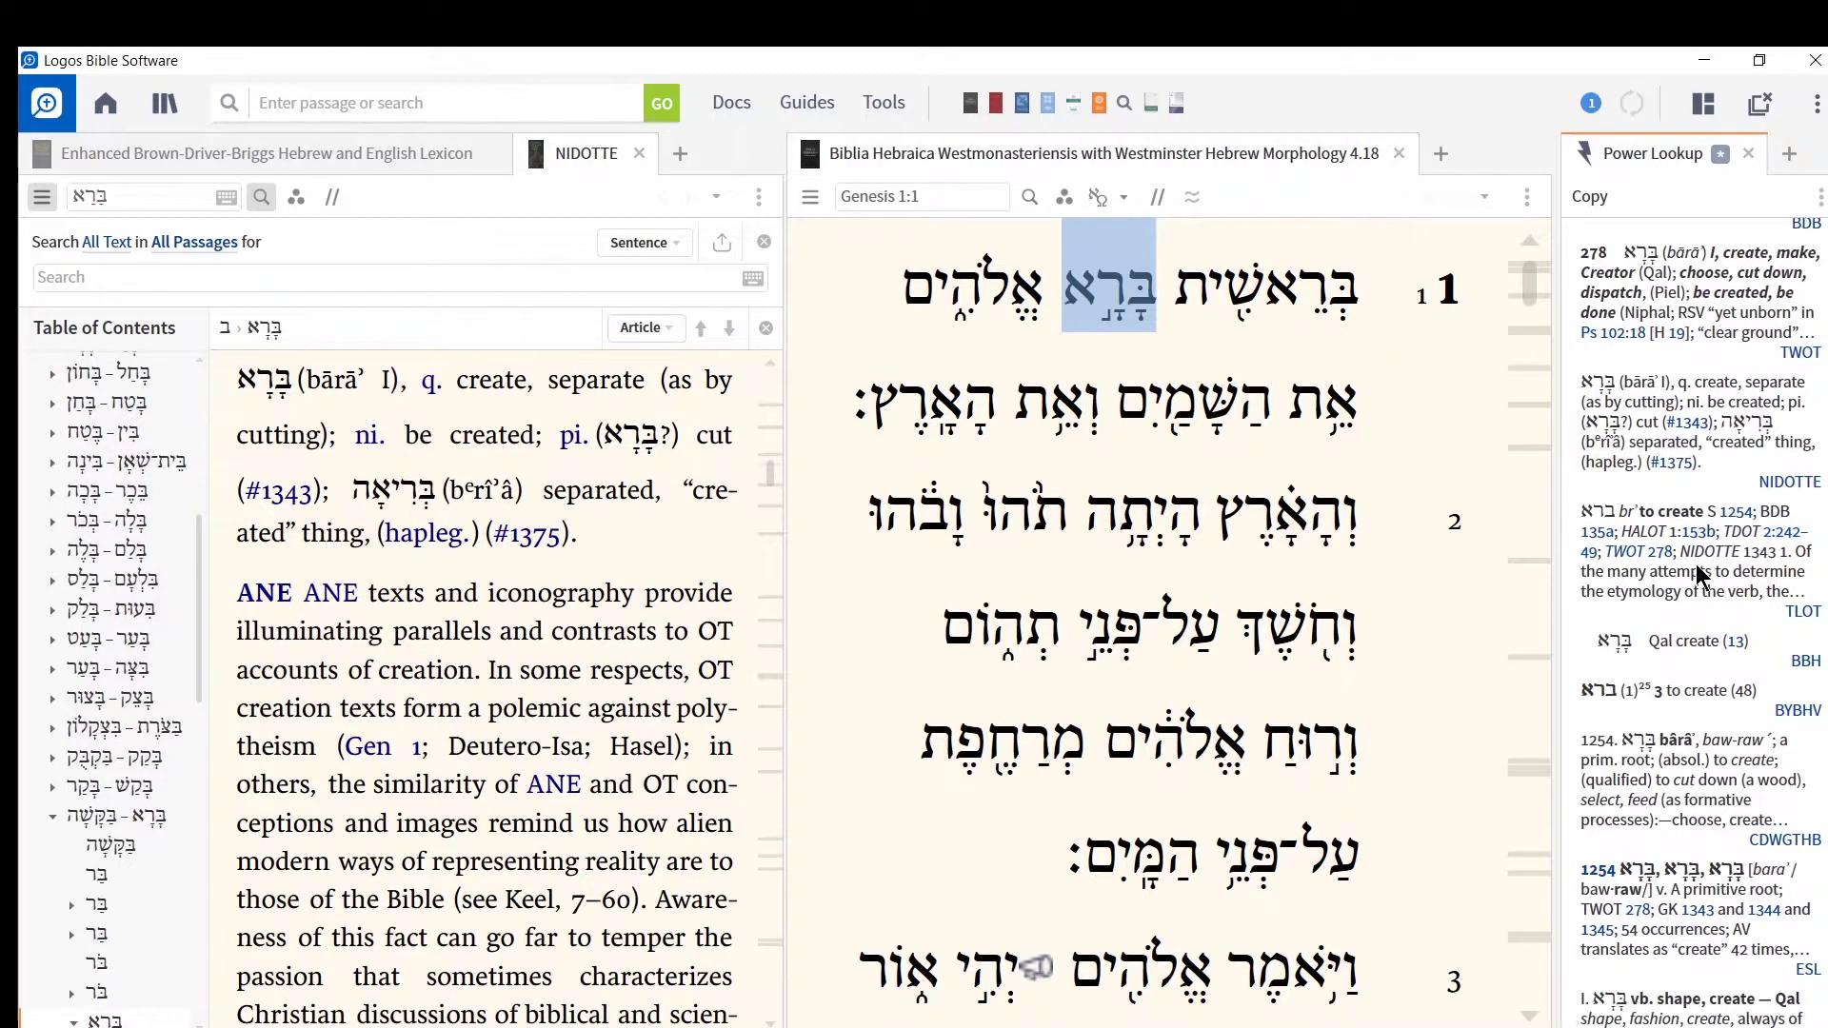
pyautogui.scroll(3, 1691, 552)
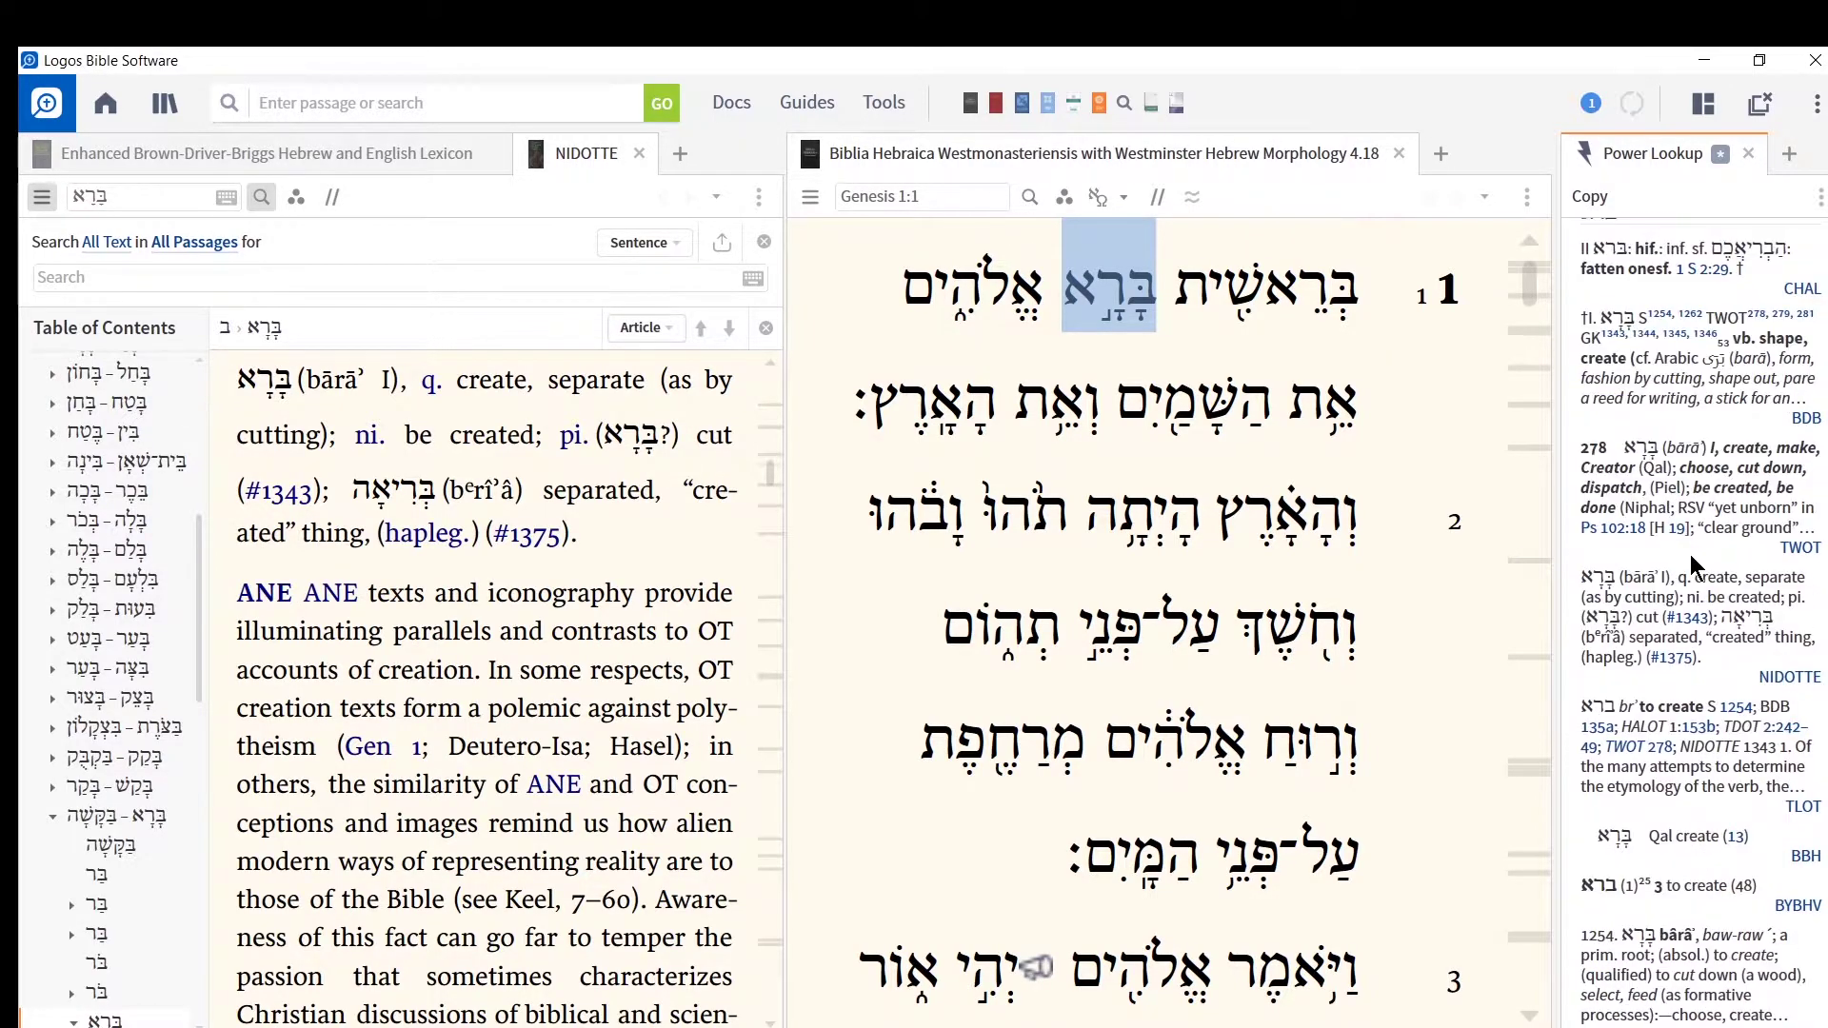
pyautogui.scroll(3, 1687, 524)
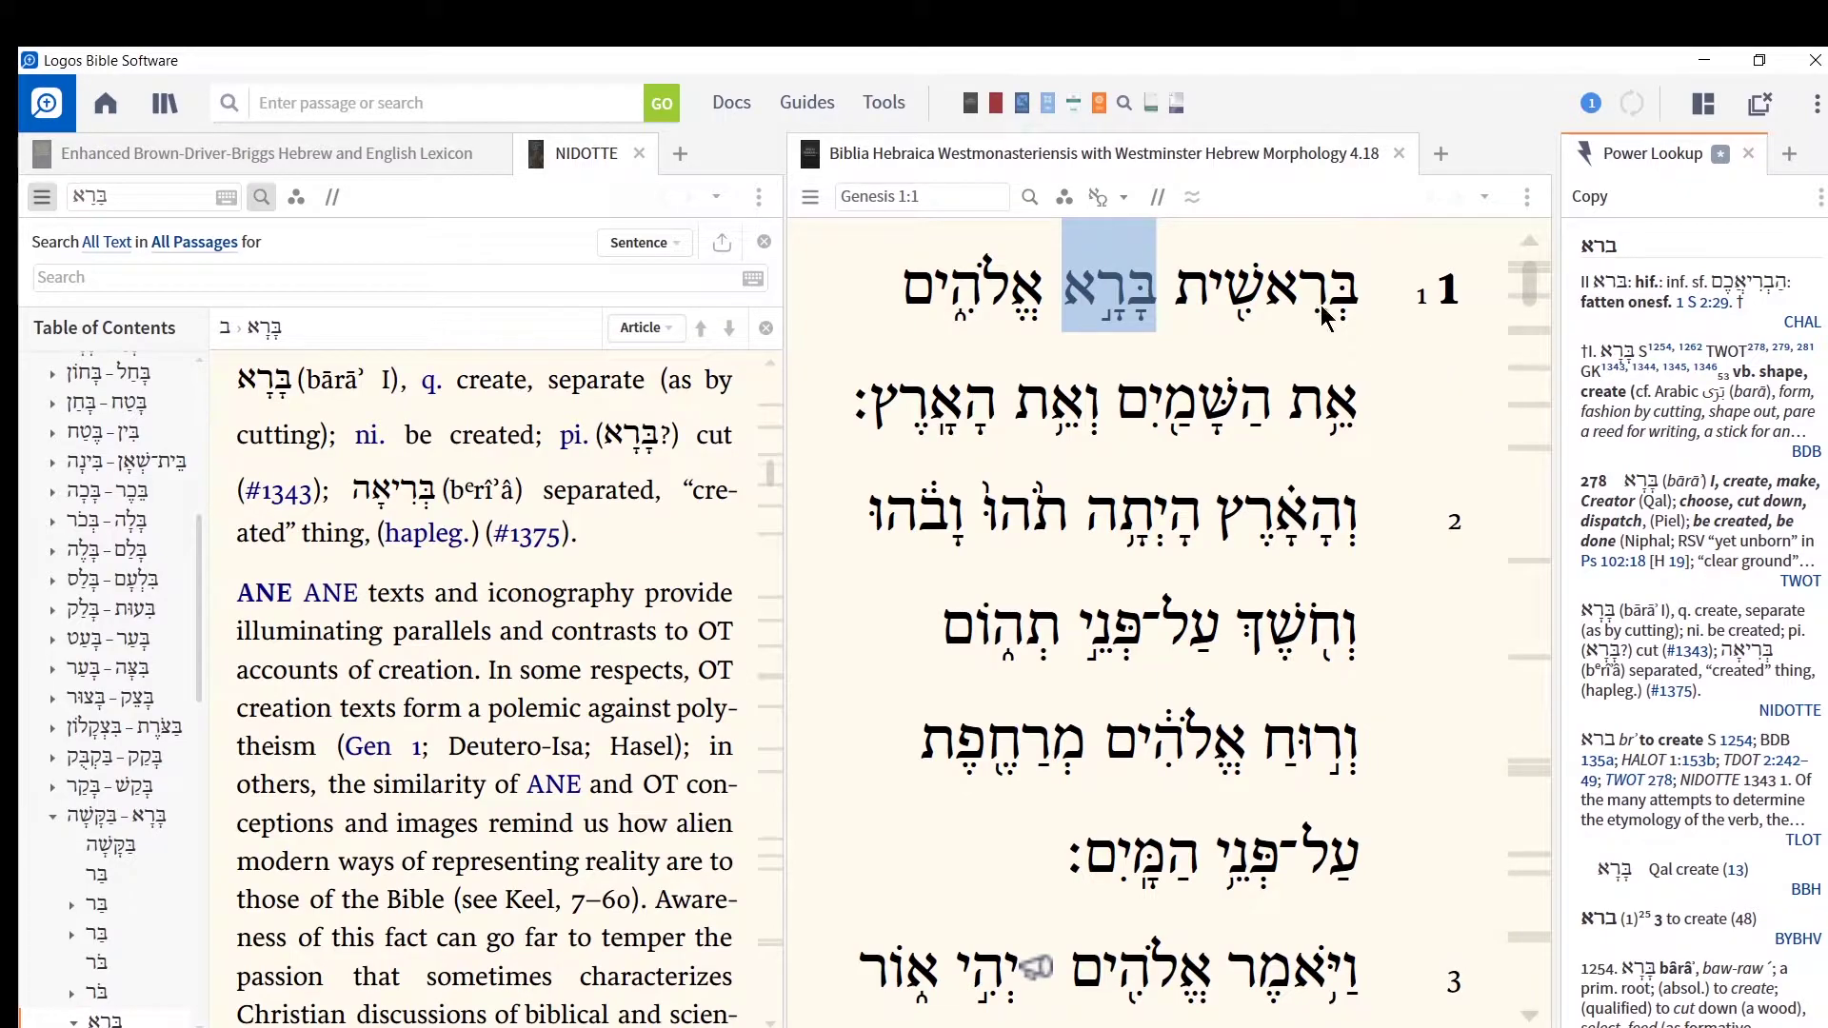
pyautogui.rightClick(1122, 287)
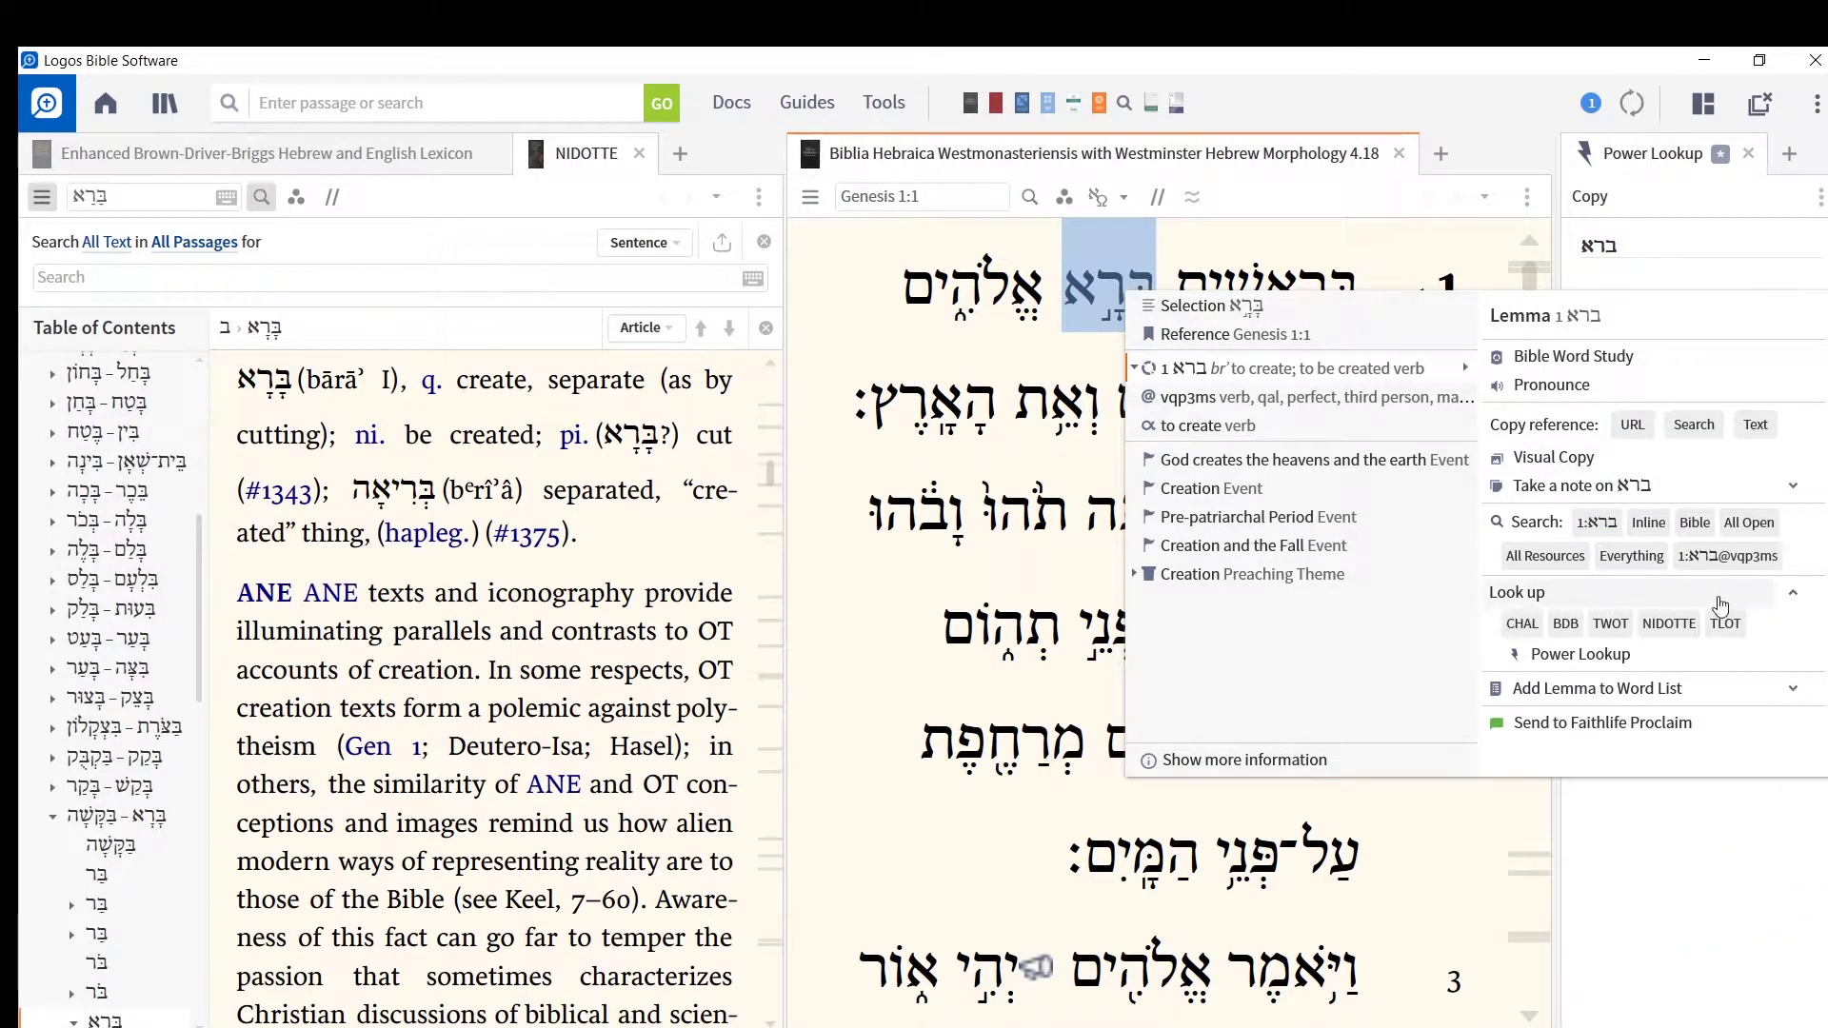
pyautogui.click(1619, 655)
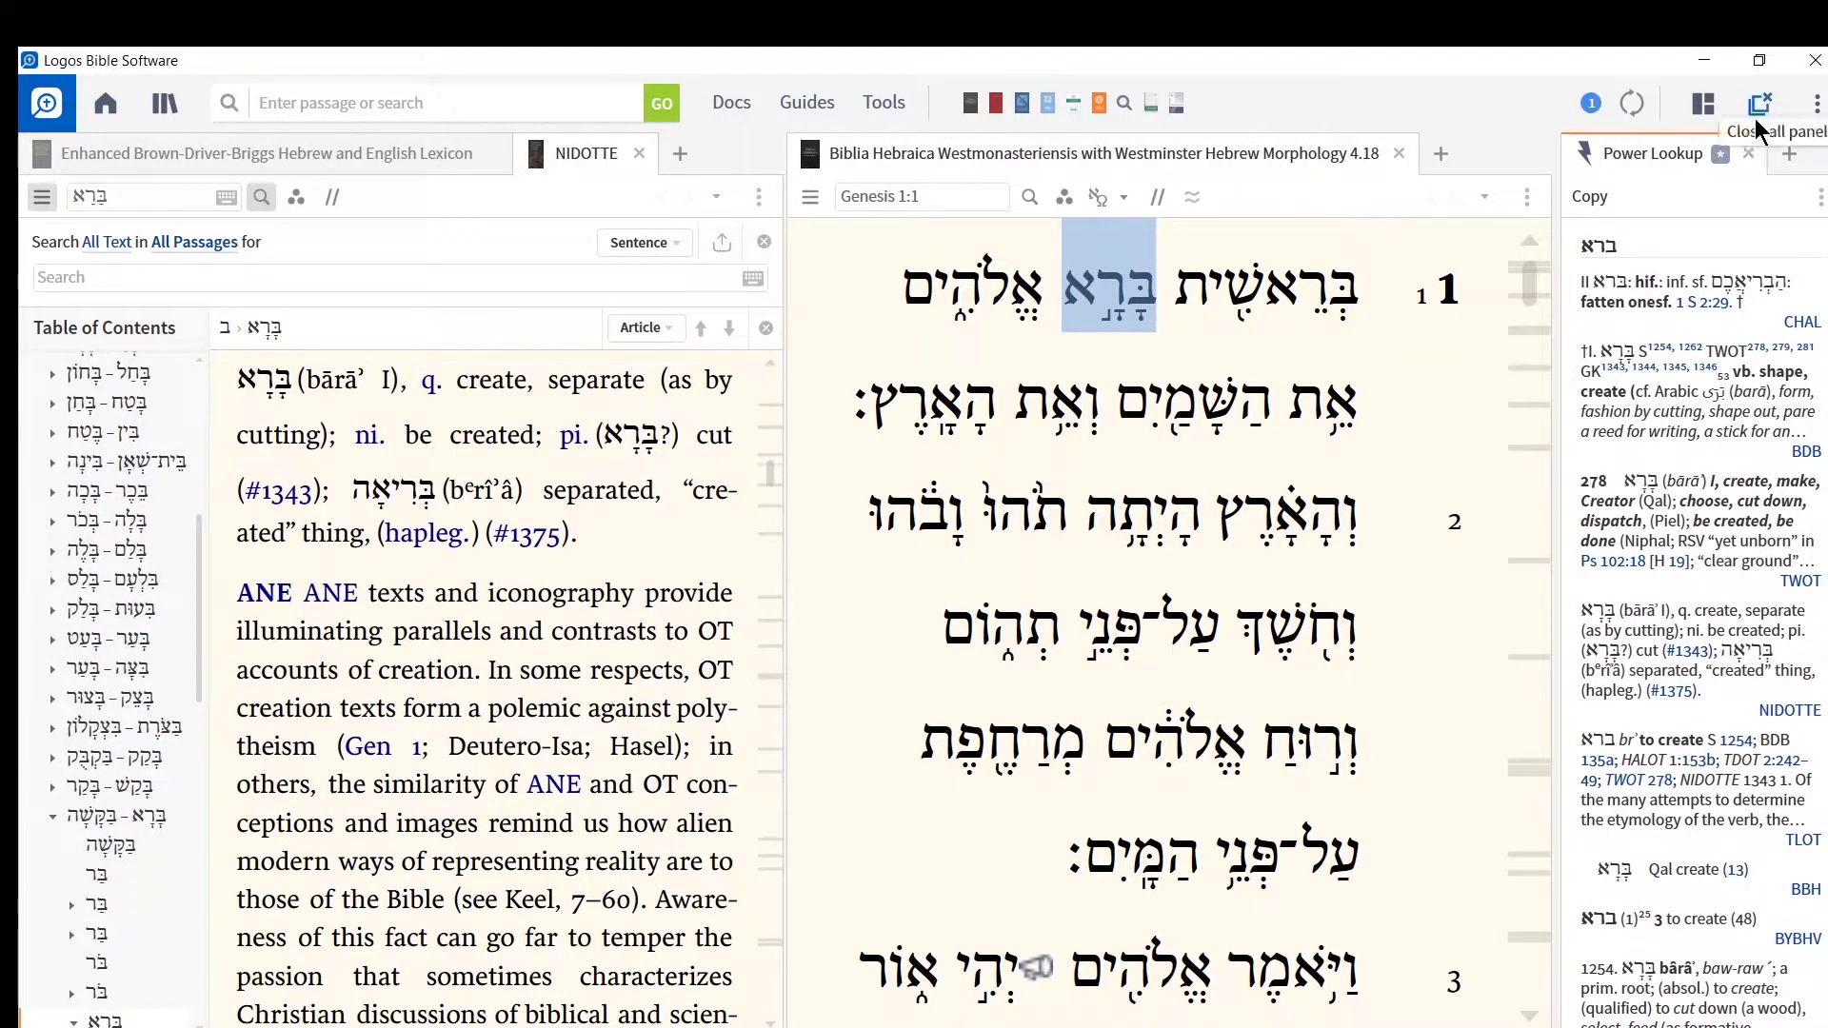
# Close all panels and open Biblia Hebraica Westmonasteriensis from the Library at Genesis 1:1
pyautogui.click(1758, 122)
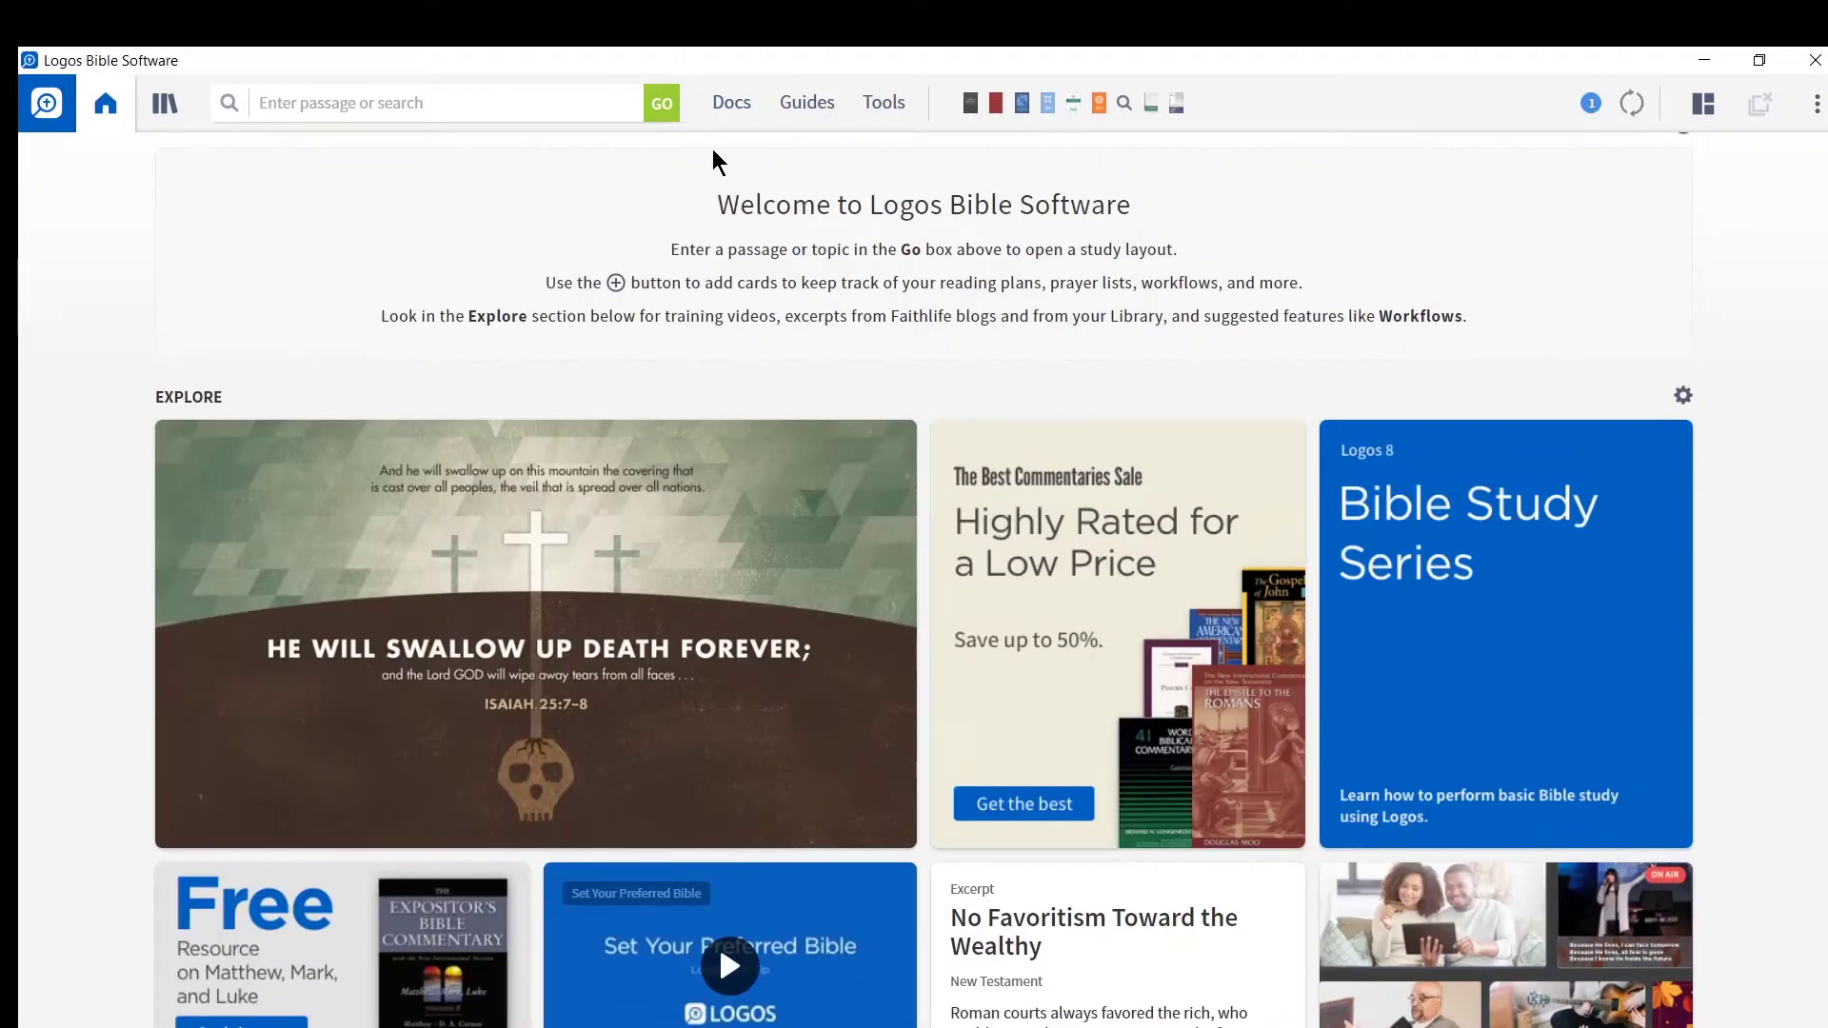
pyautogui.click(104, 105)
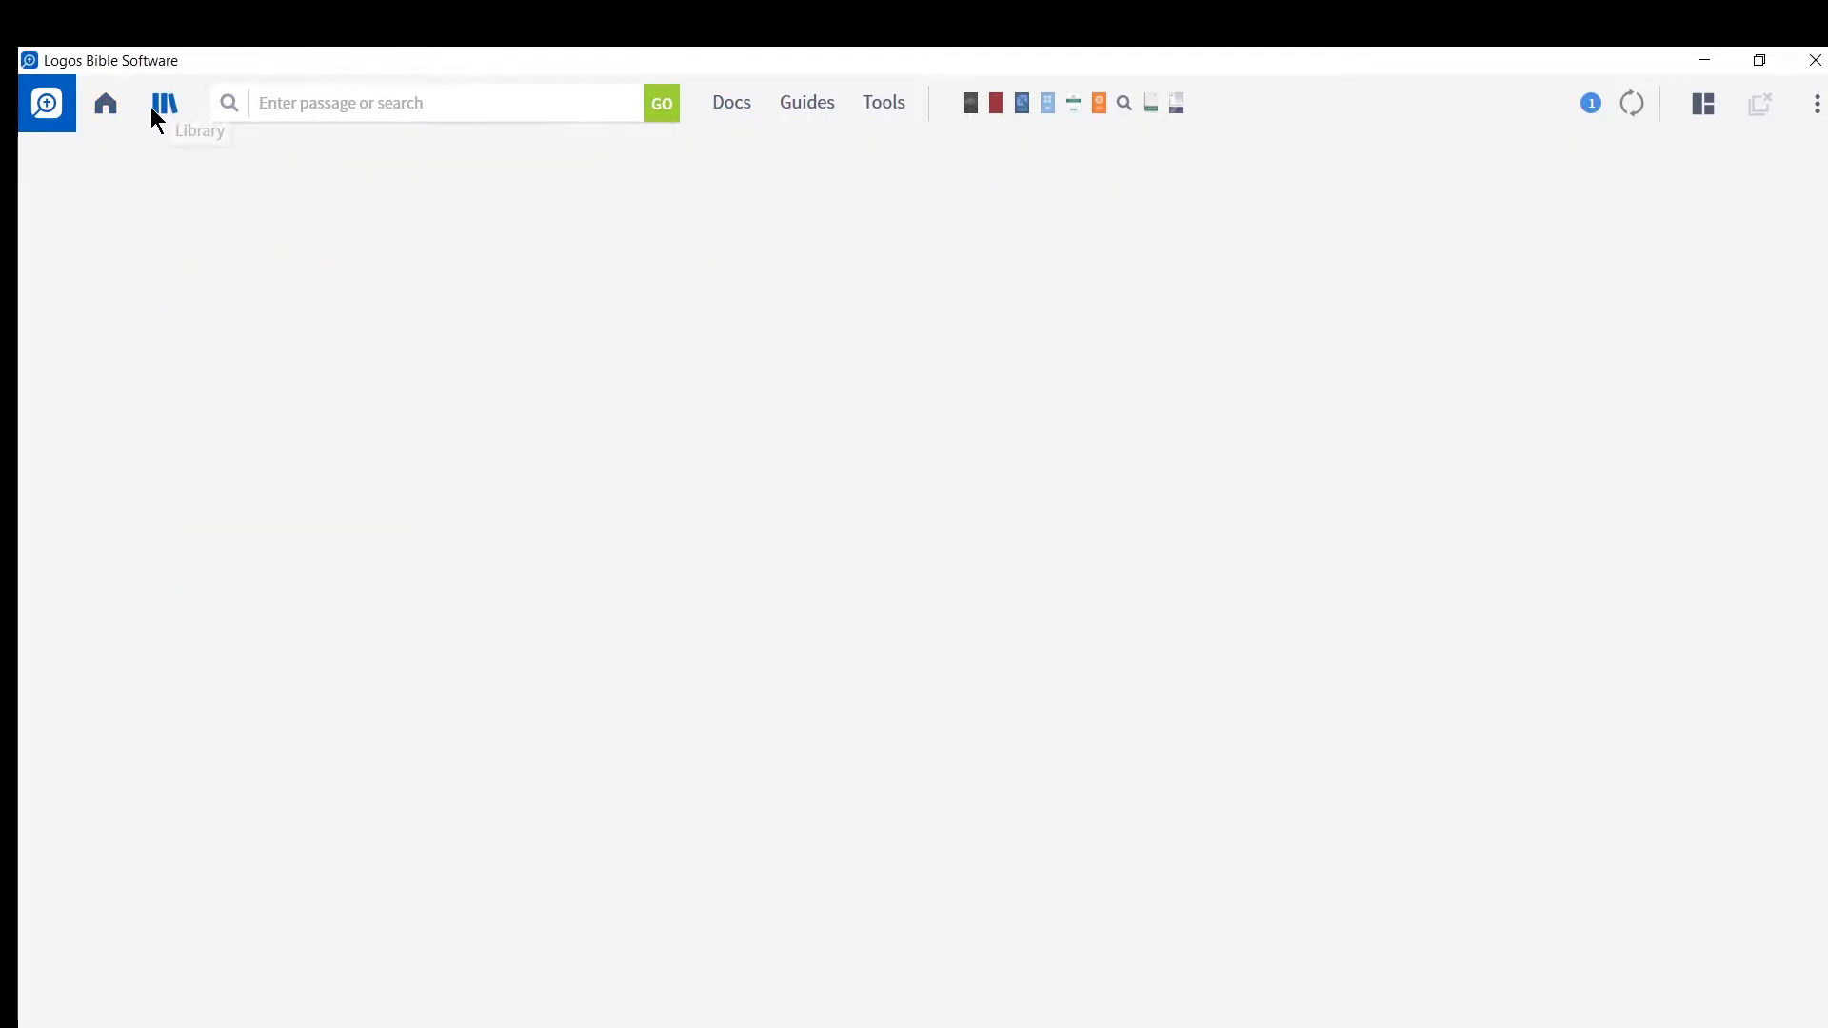
pyautogui.click(153, 109)
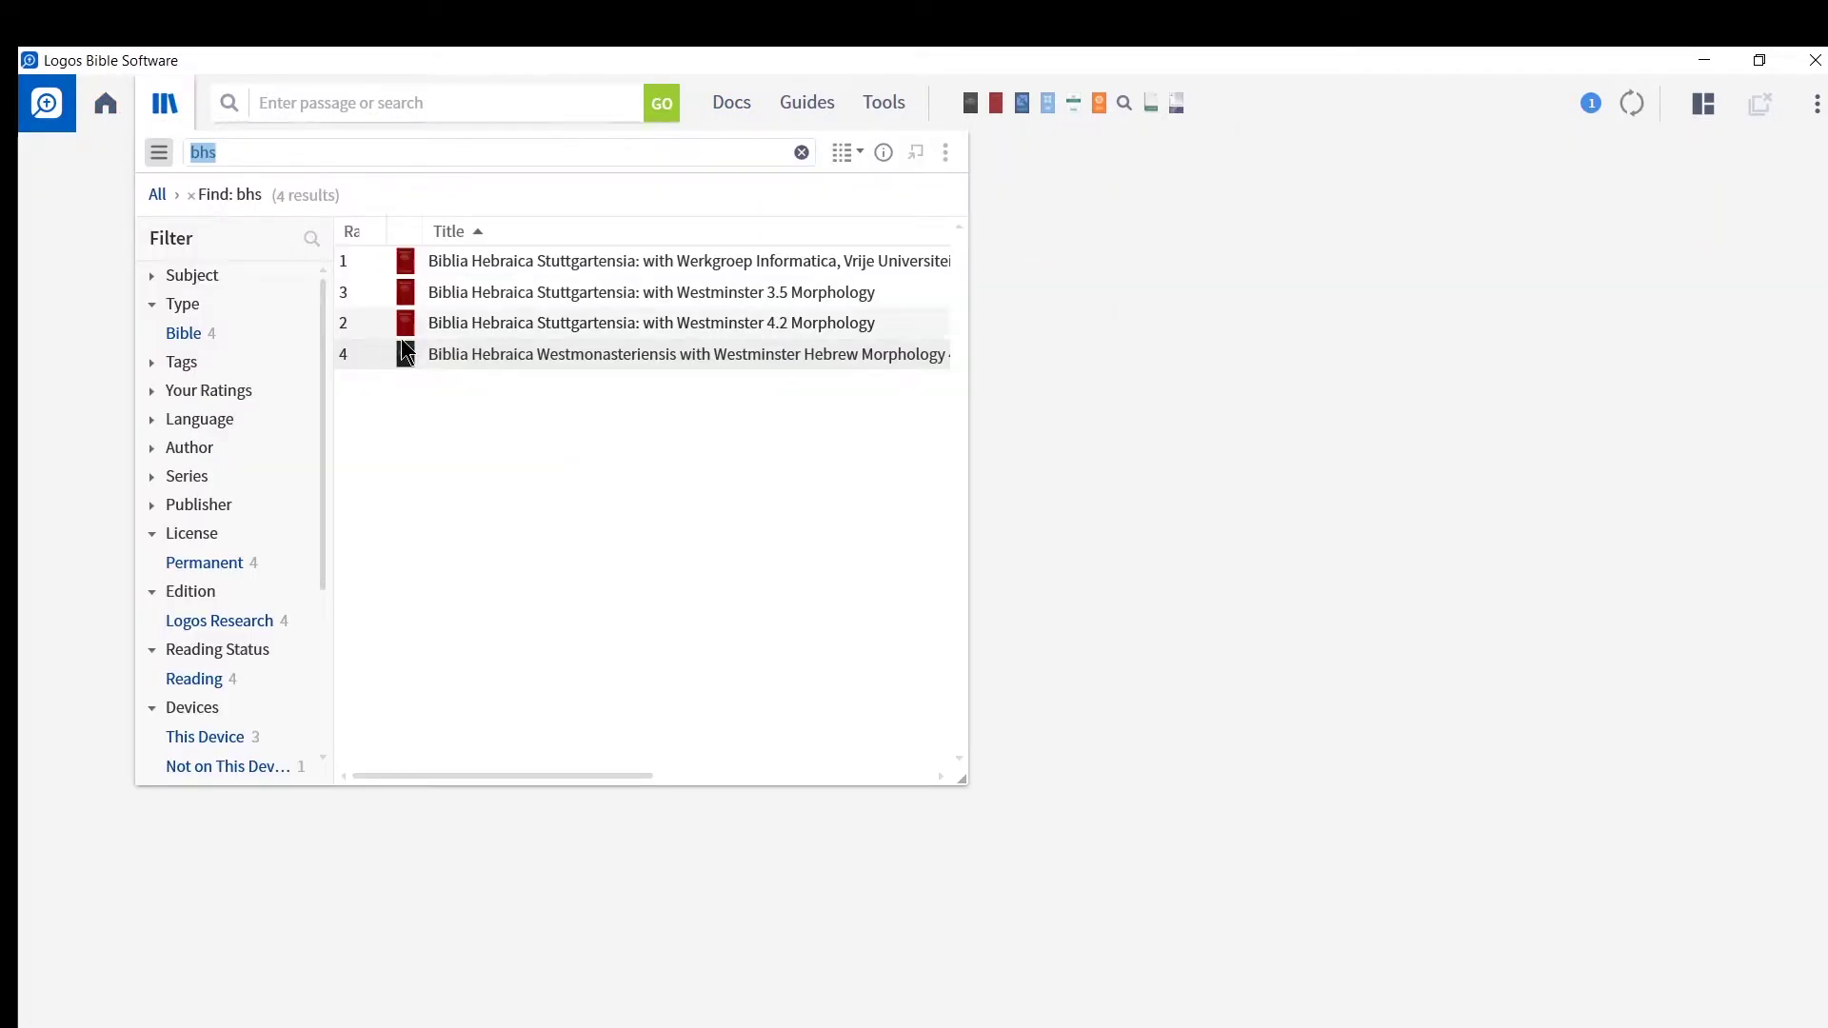
pyautogui.doubleClick(434, 354)
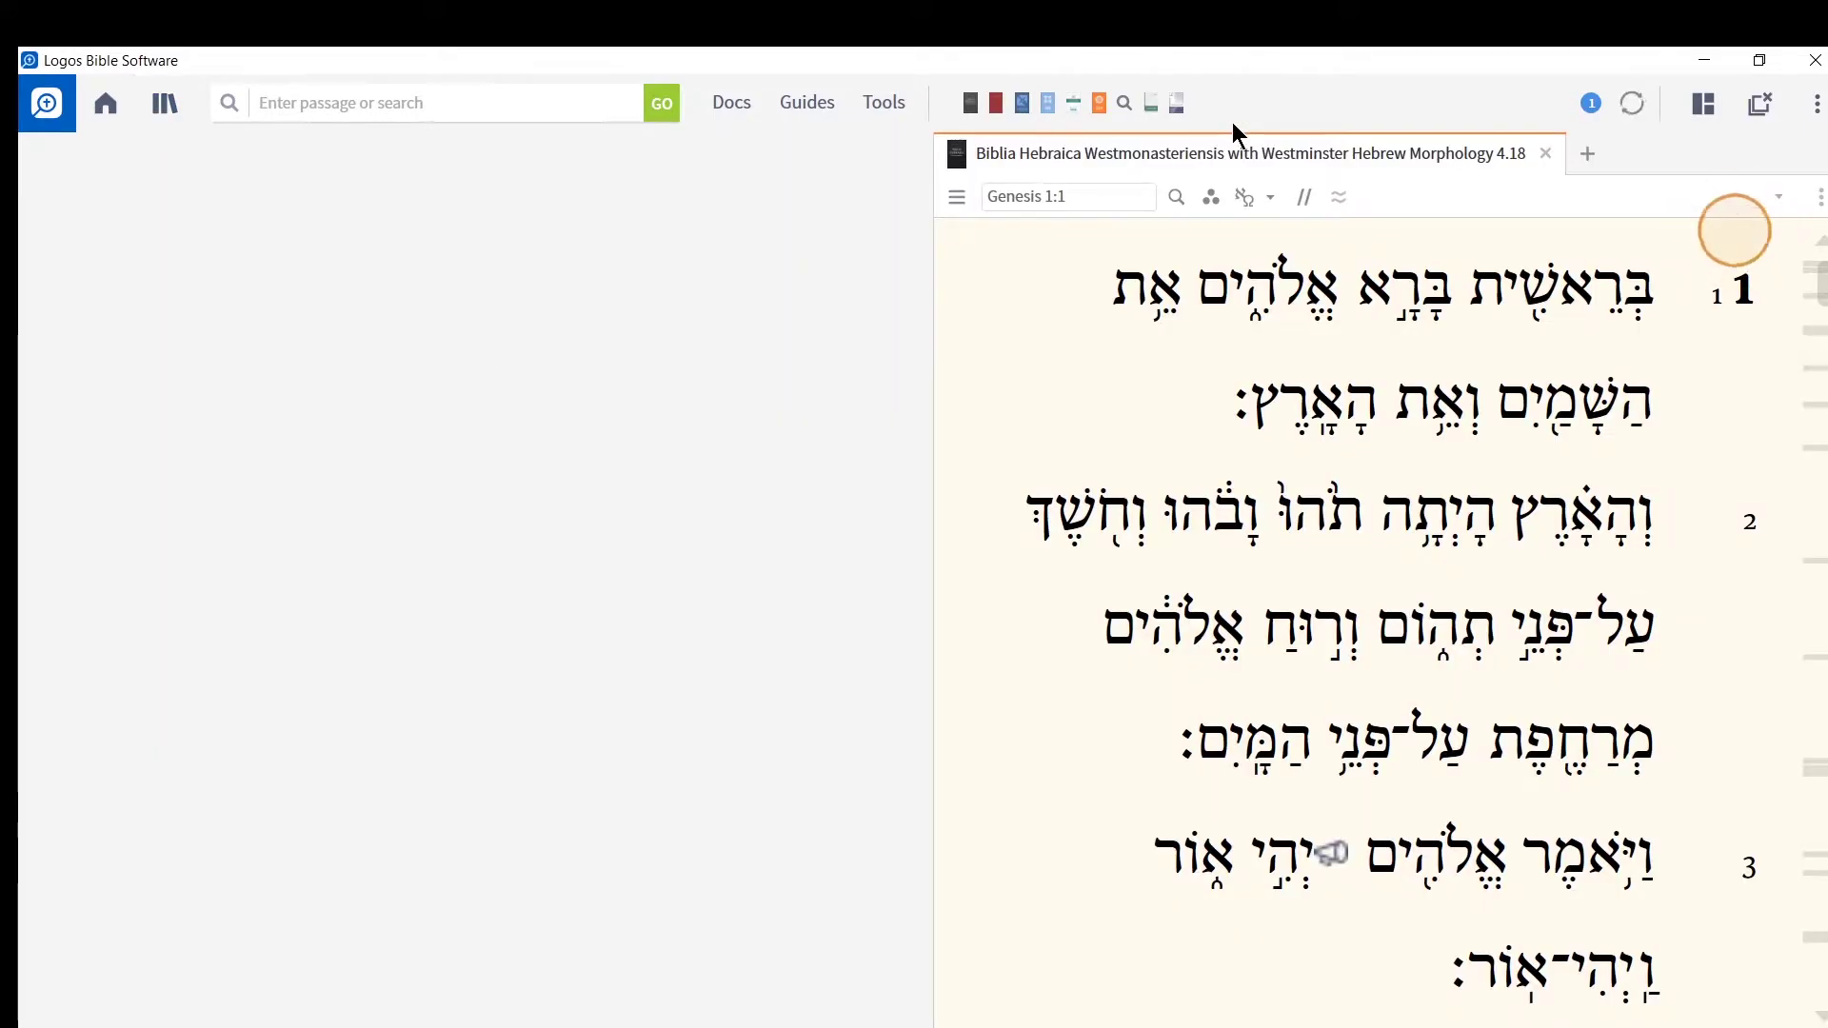
# Pin BHW to the toolbar as a shortcut, close all panels, and reopen it from the shortcut
pyautogui.moveTo(1219, 147); pyautogui.dragTo(1143, 110)
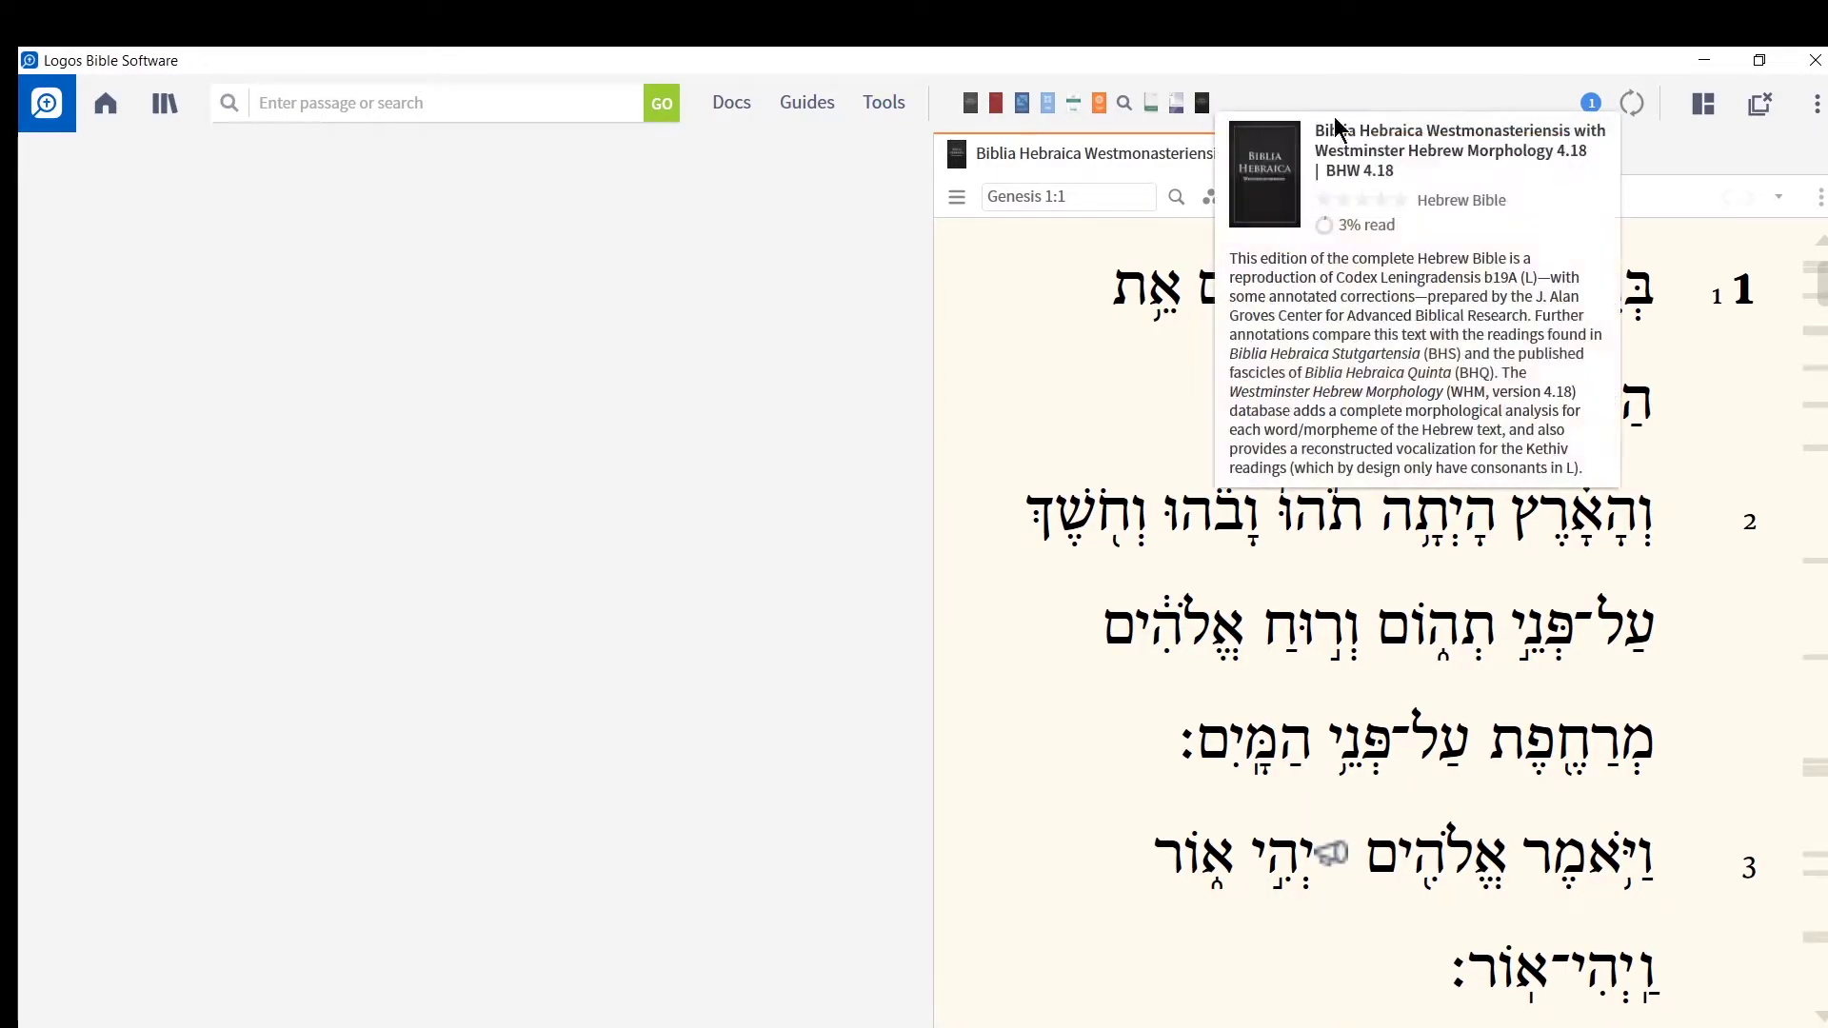
pyautogui.click(1759, 102)
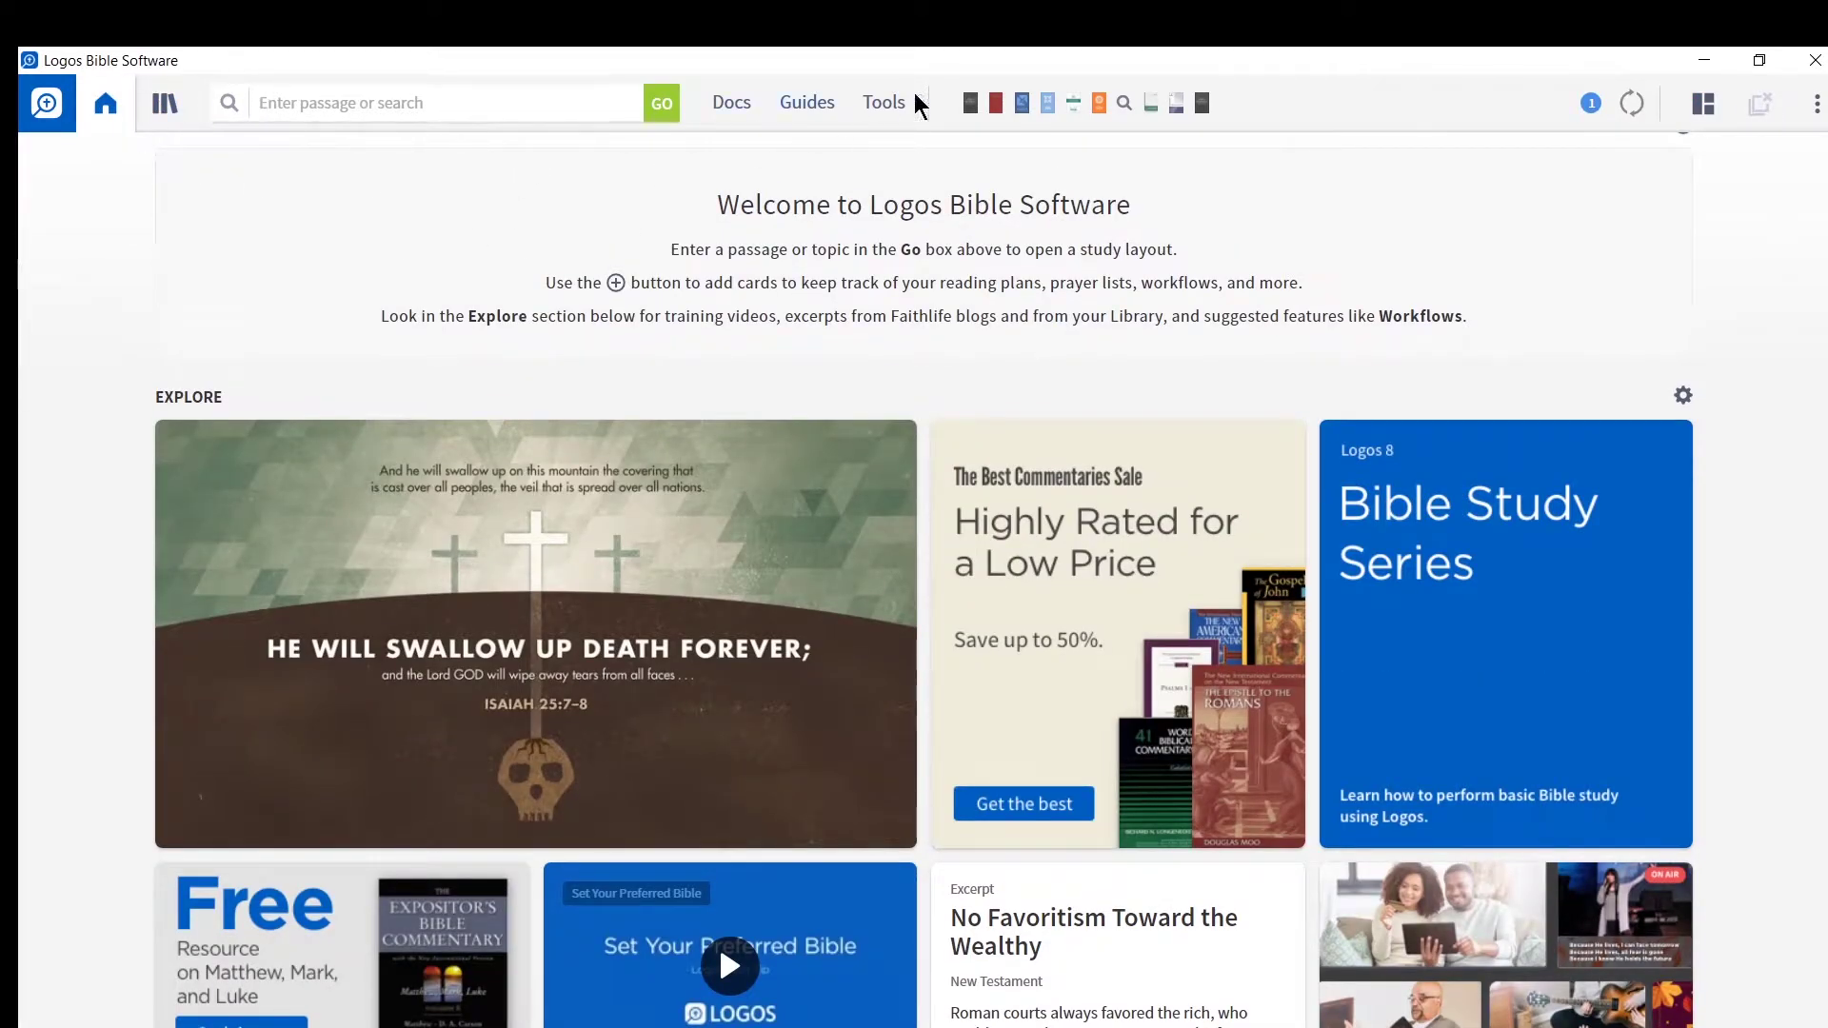
pyautogui.click(1203, 105)
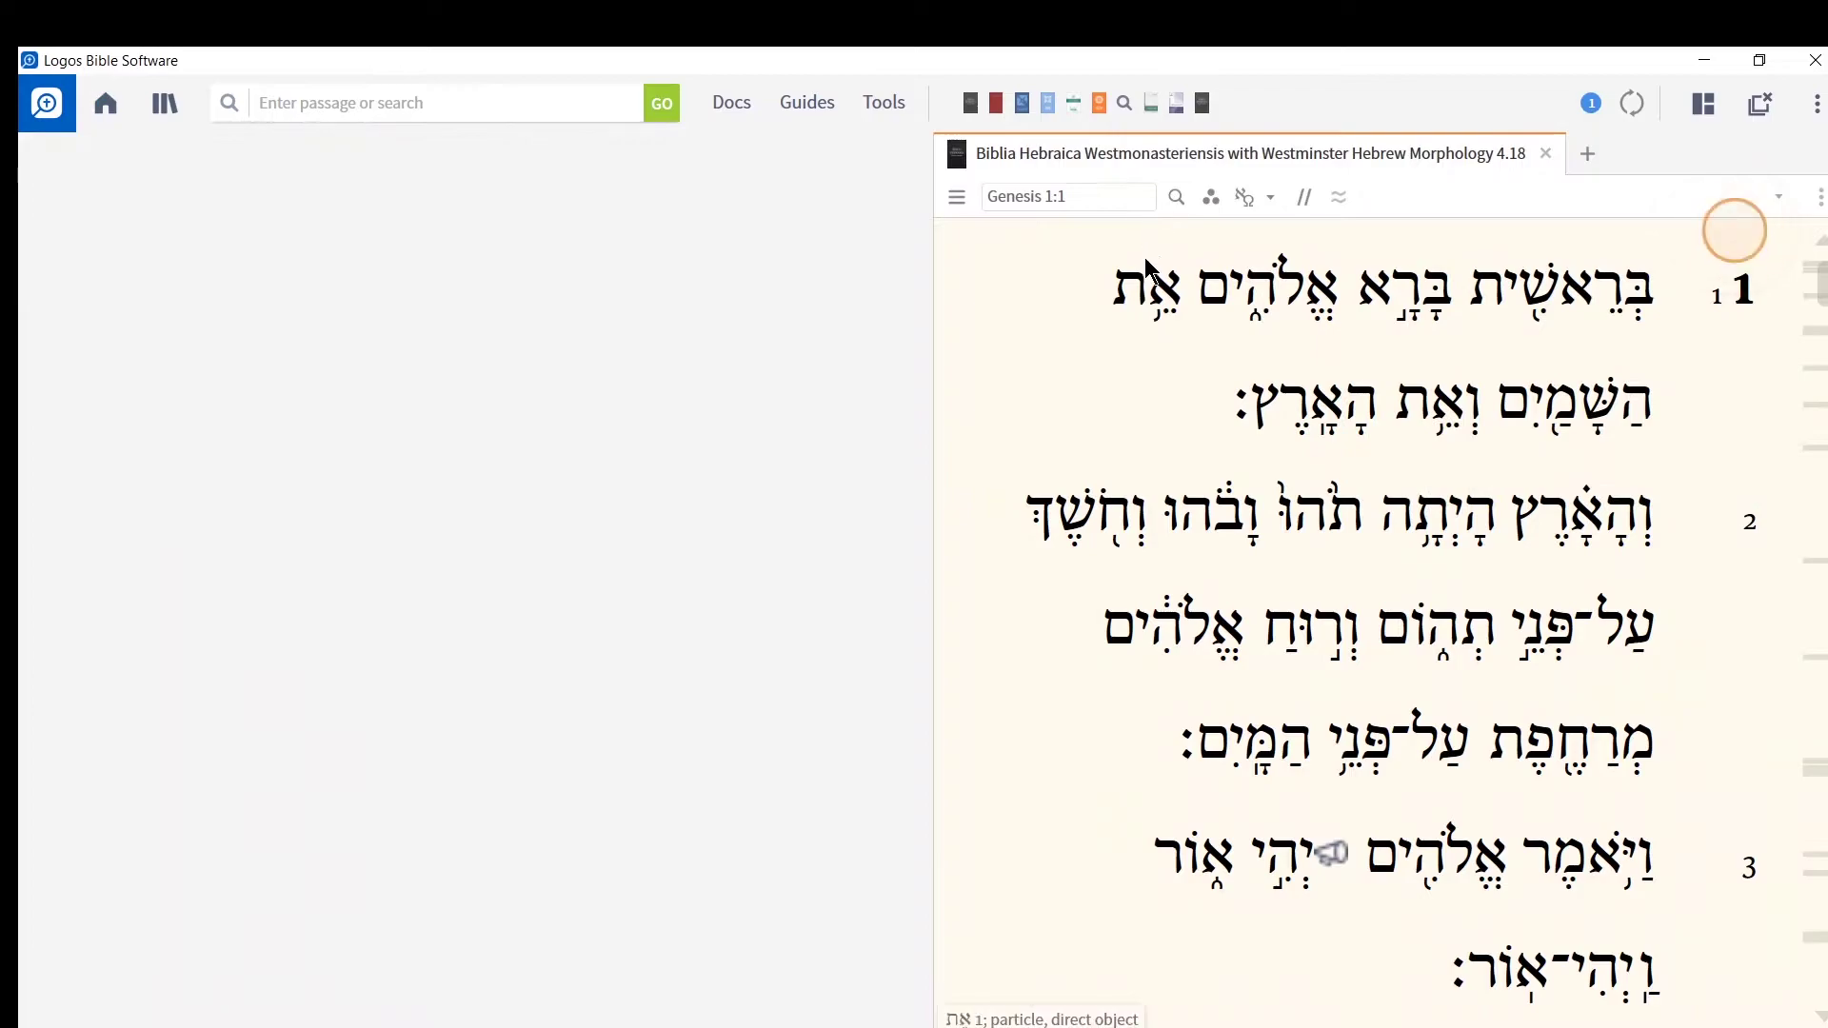
# Run a Bible Word Study on the lemma ברא and scroll through its example uses and clause participants
pyautogui.rightClick(1403, 306)
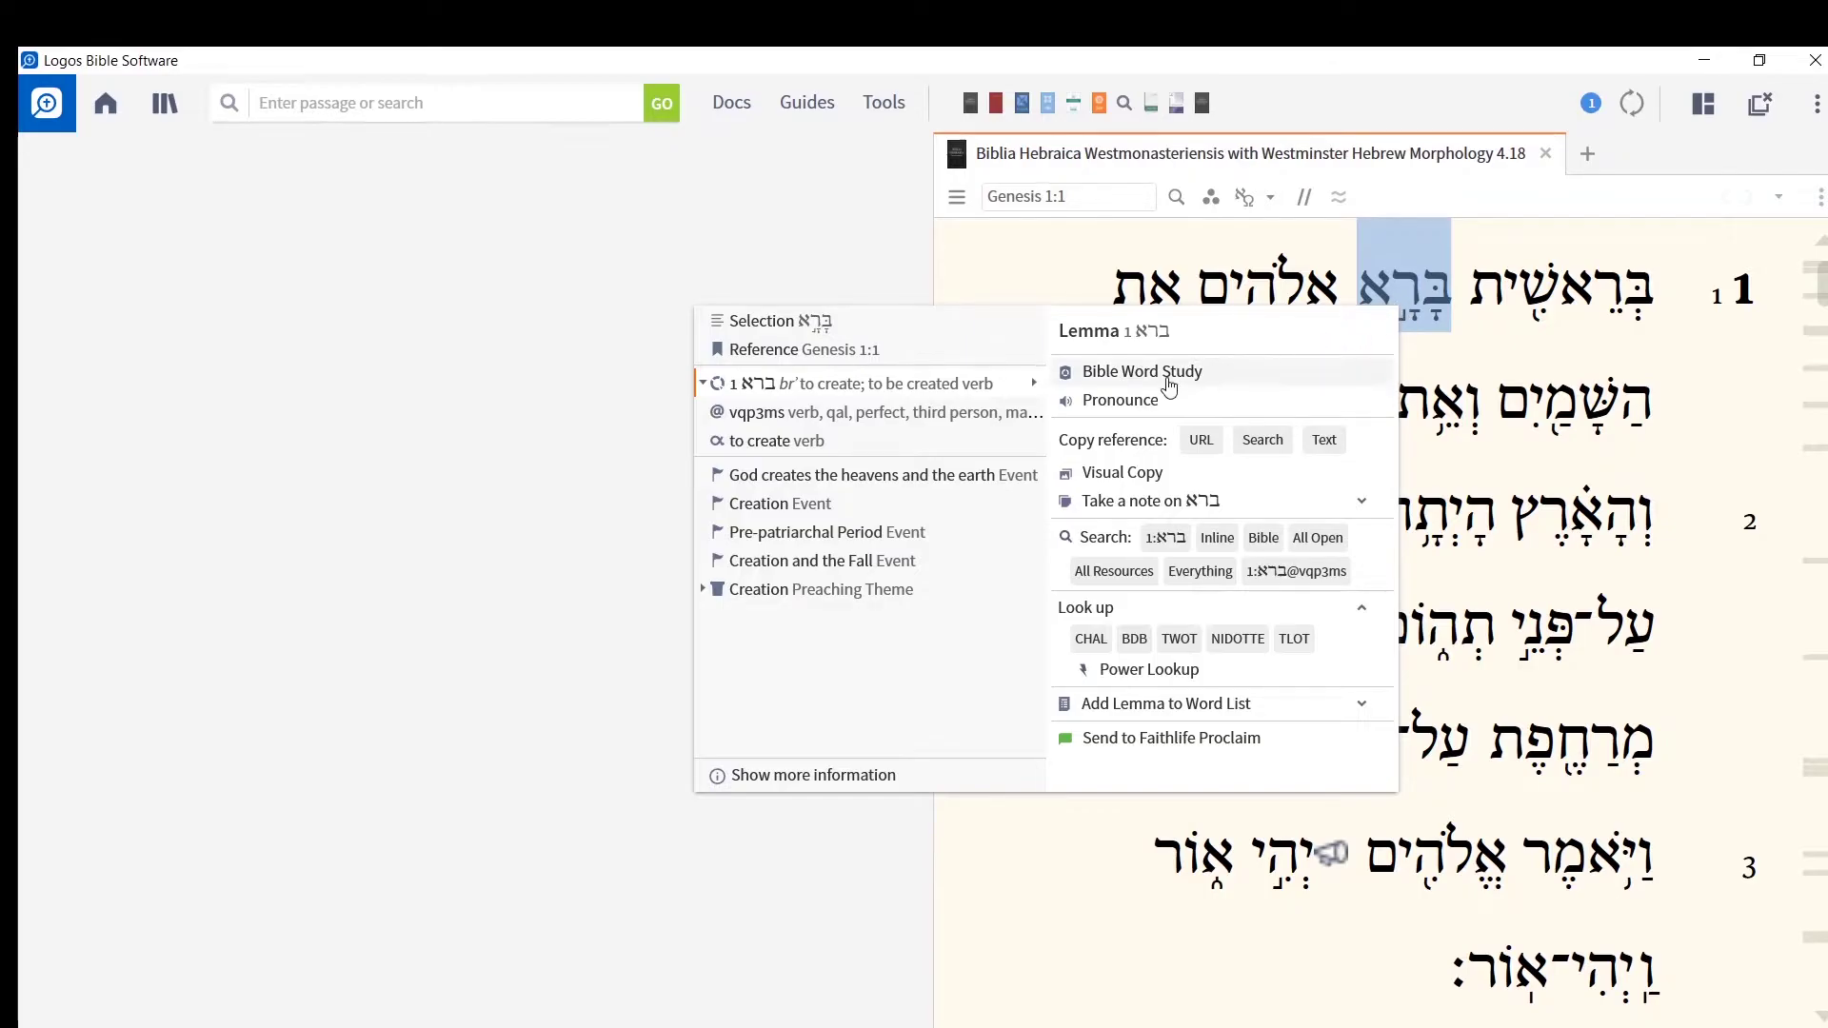
pyautogui.click(1169, 373)
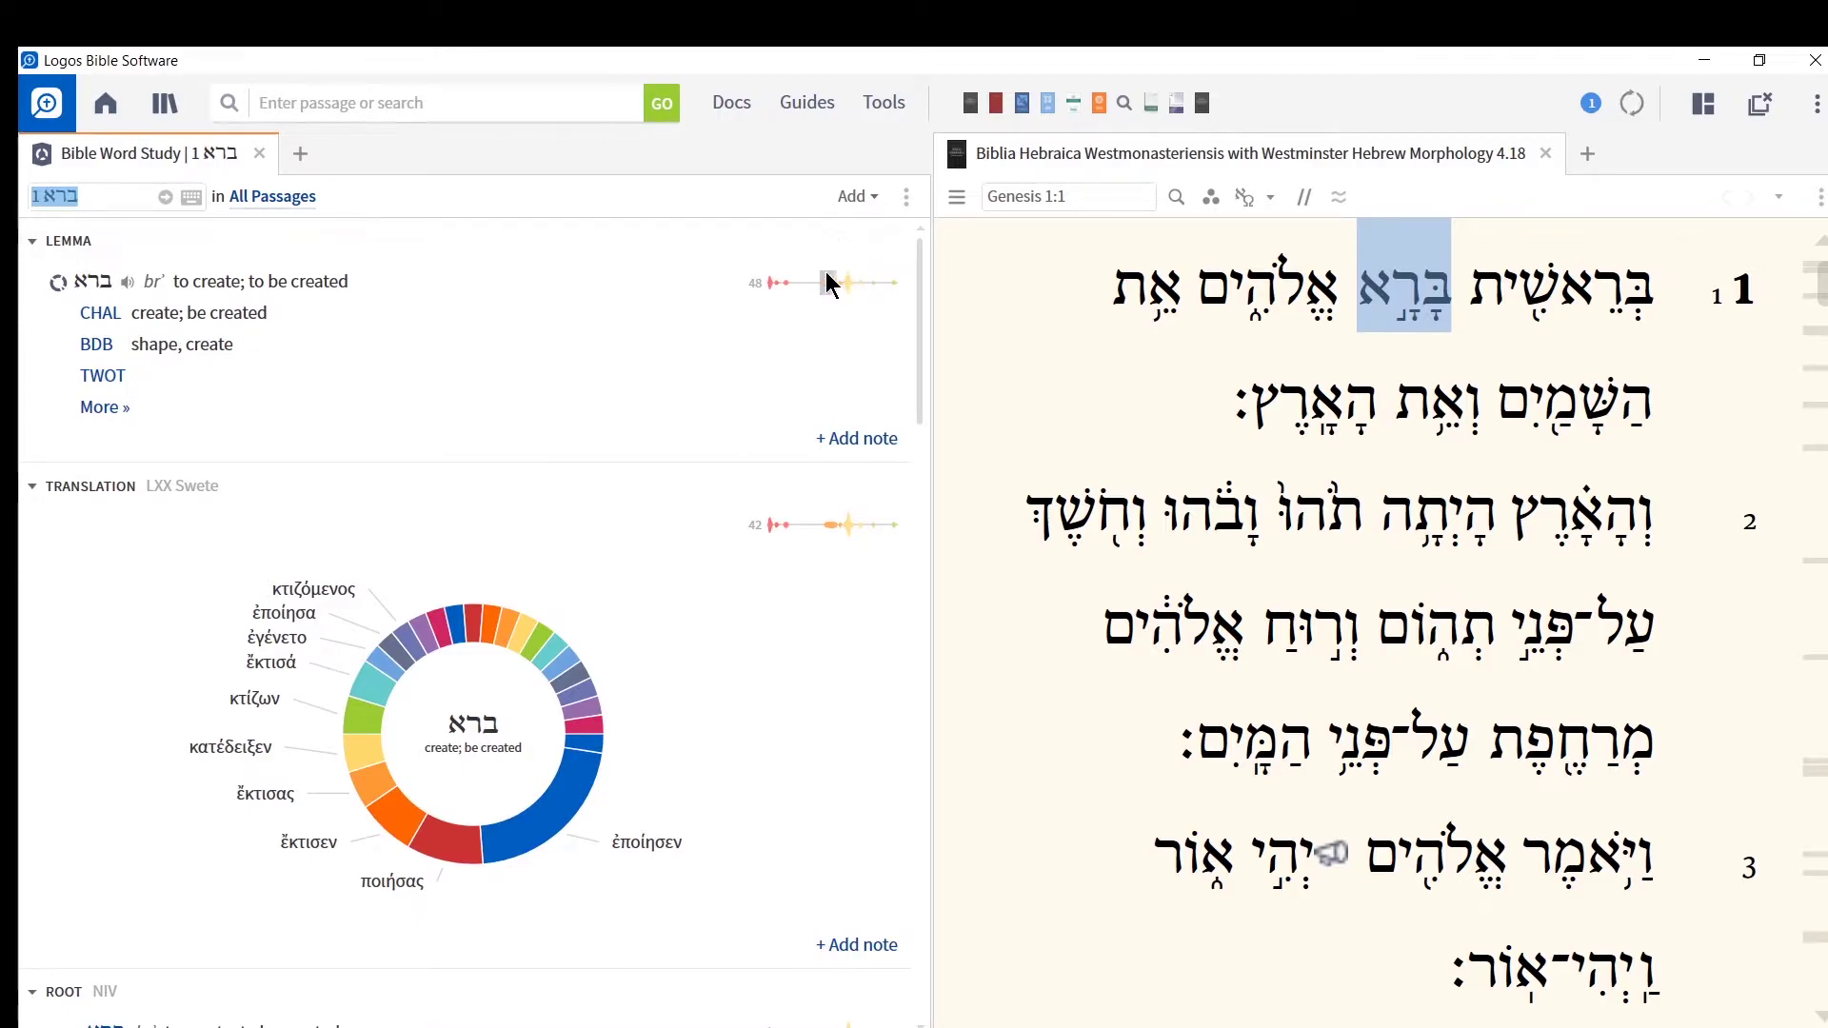
pyautogui.moveTo(781, 286)
pyautogui.scroll(-1, 78, 462)
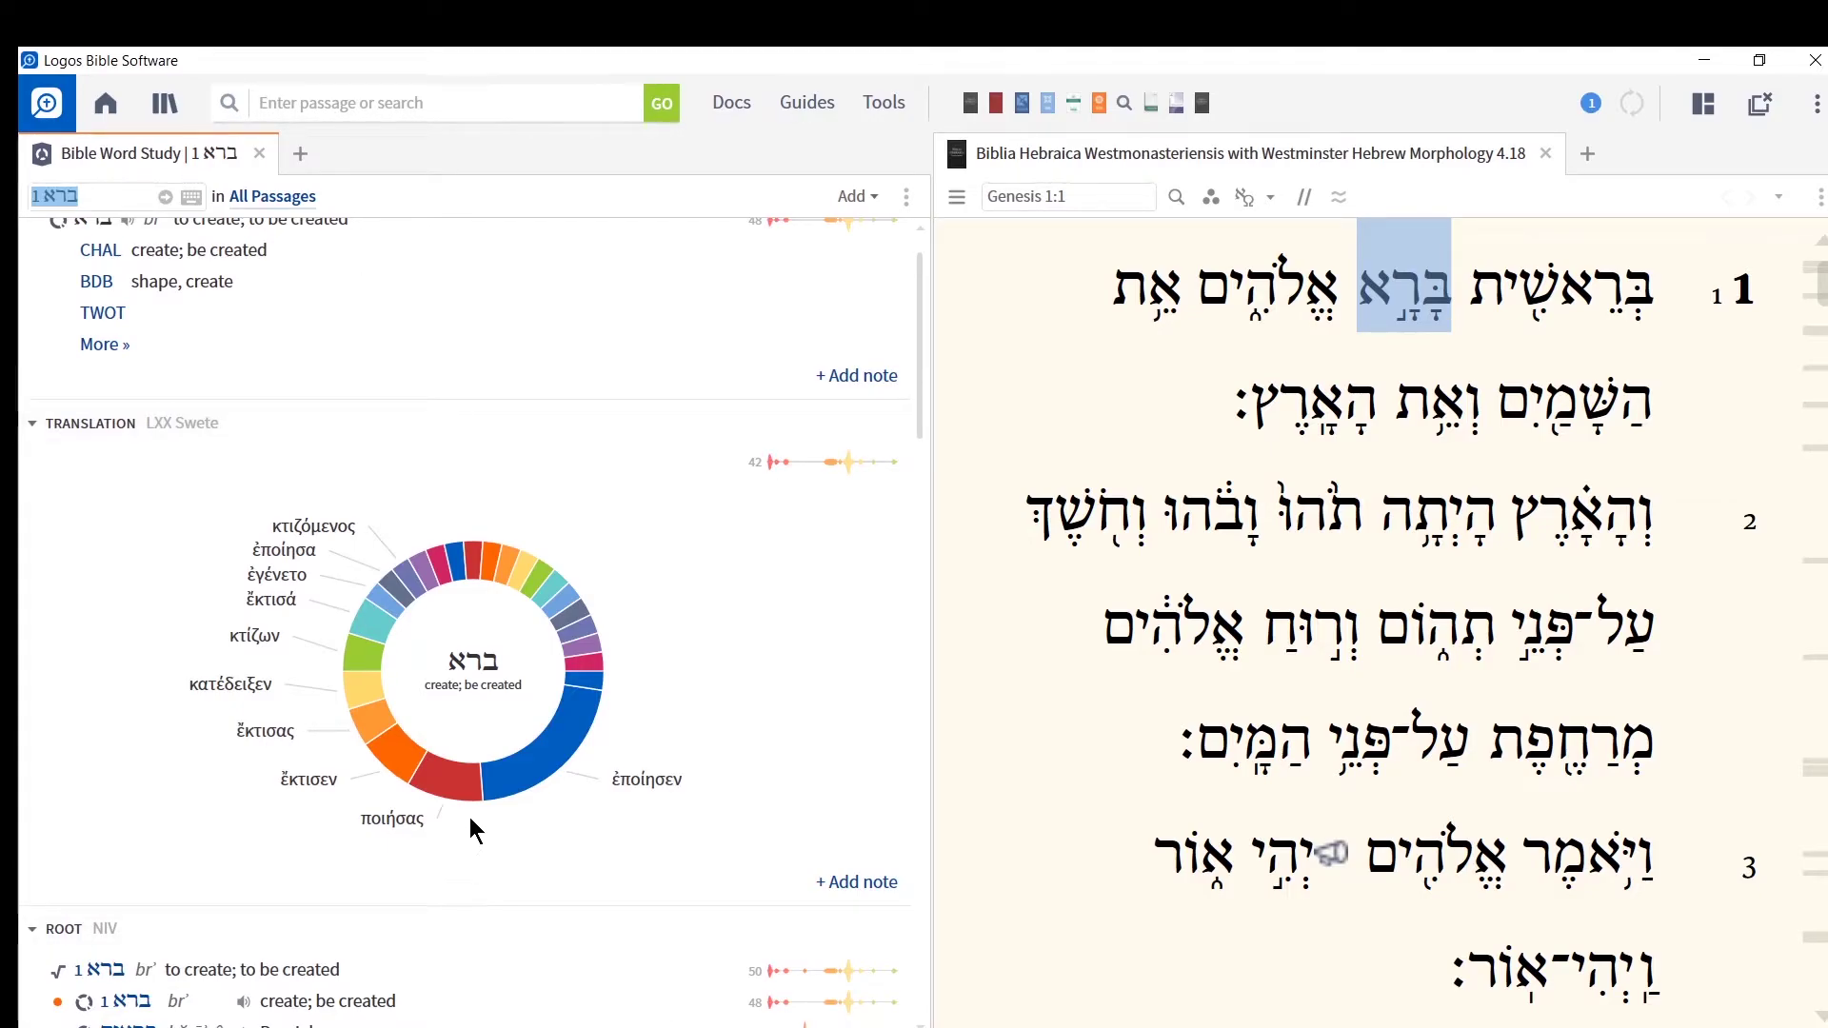
pyautogui.scroll(-7, 115, 855)
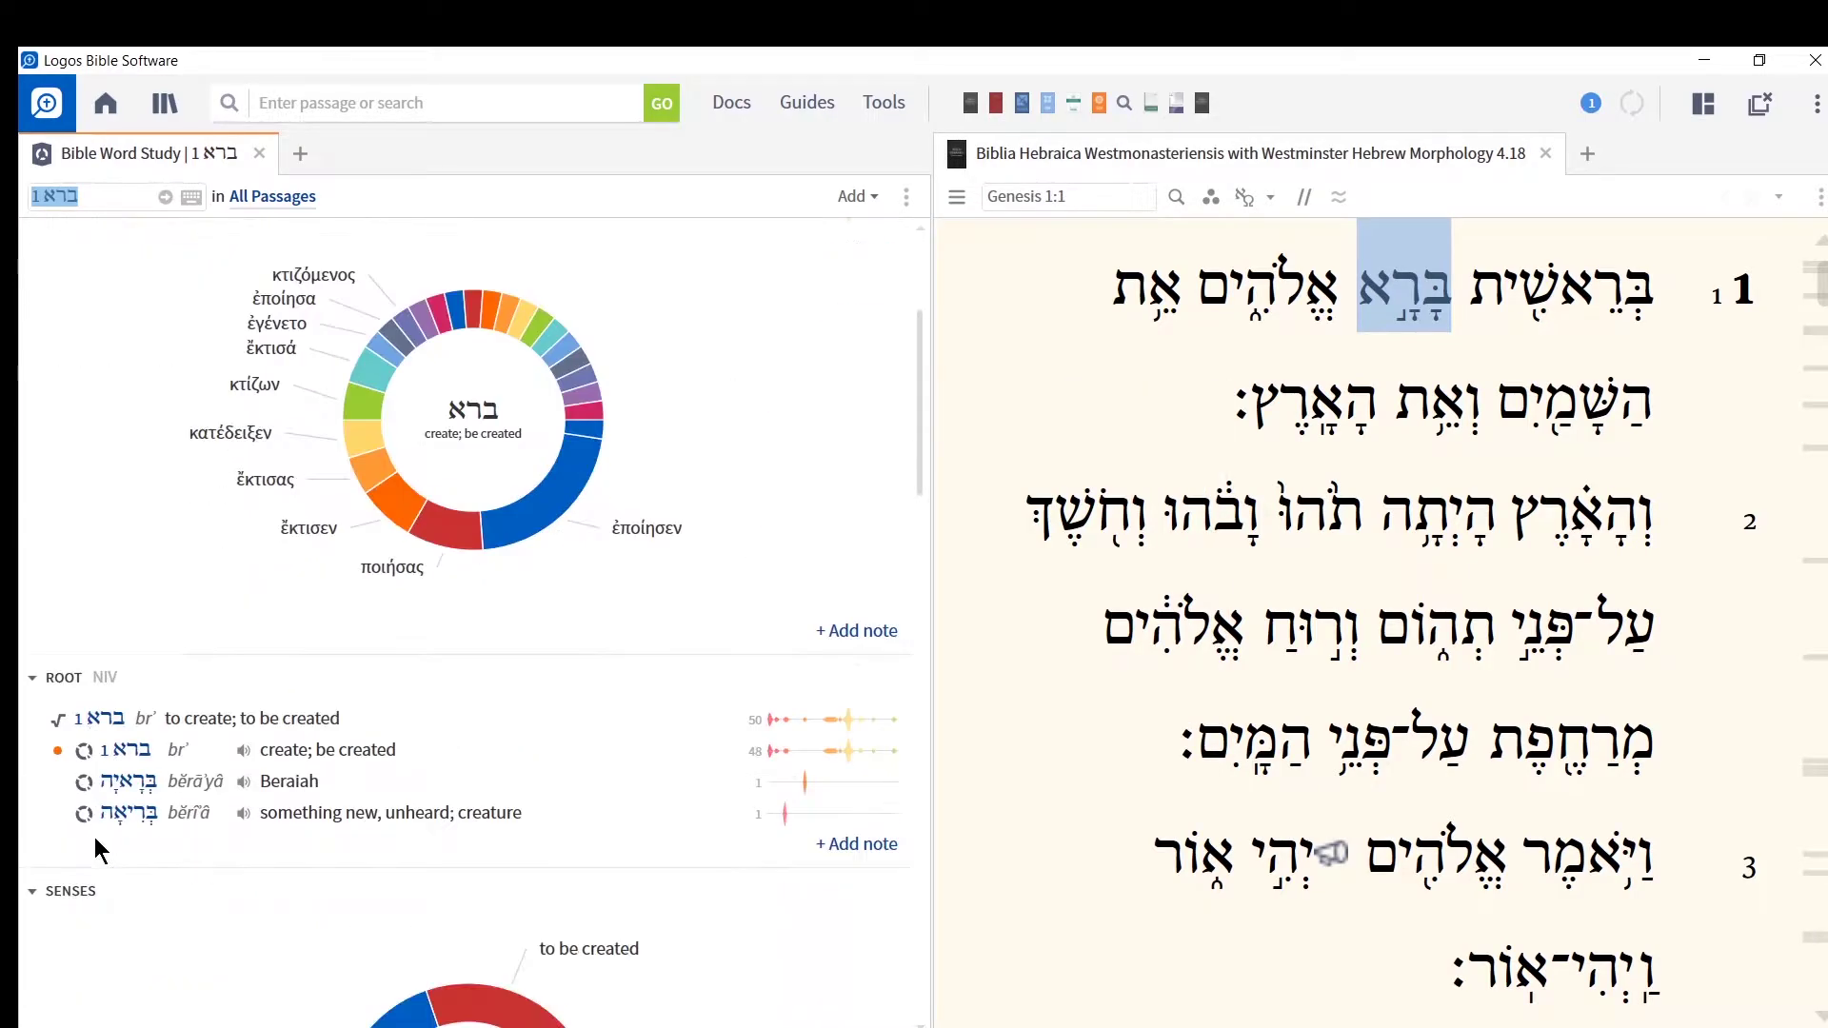
pyautogui.scroll(-5, 69, 632)
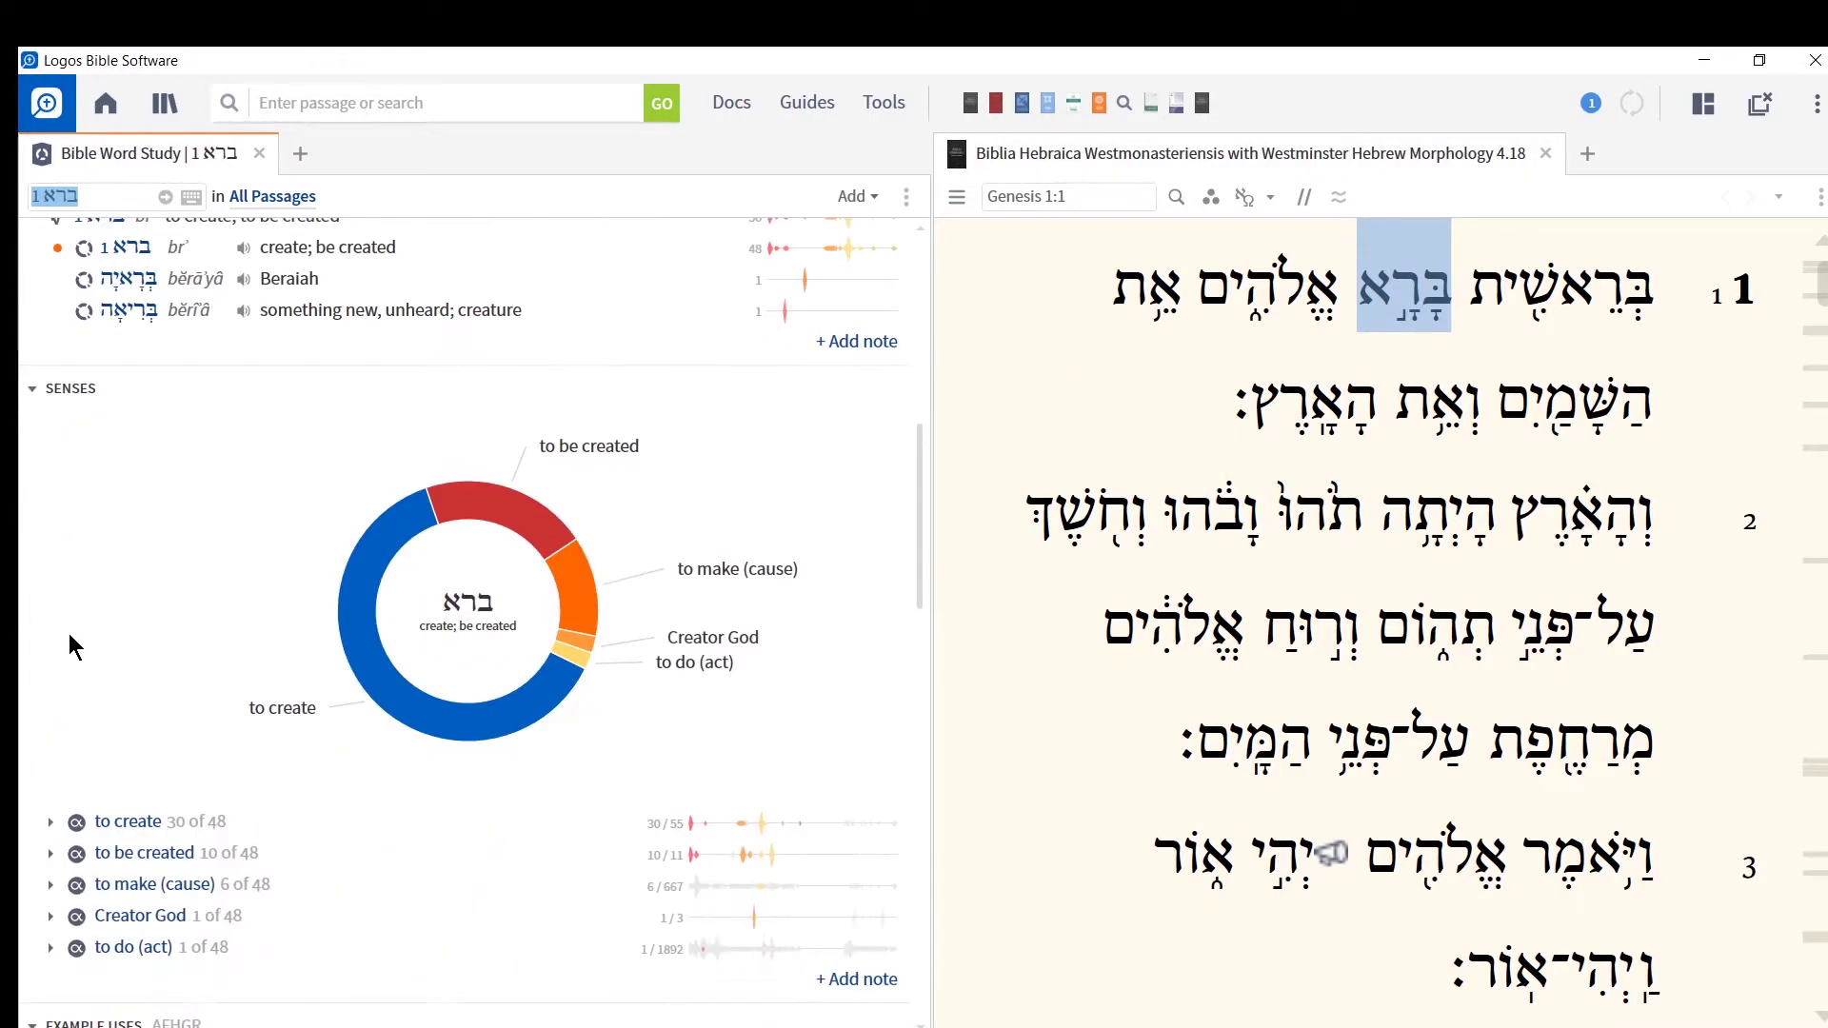
pyautogui.scroll(2, 285, 499)
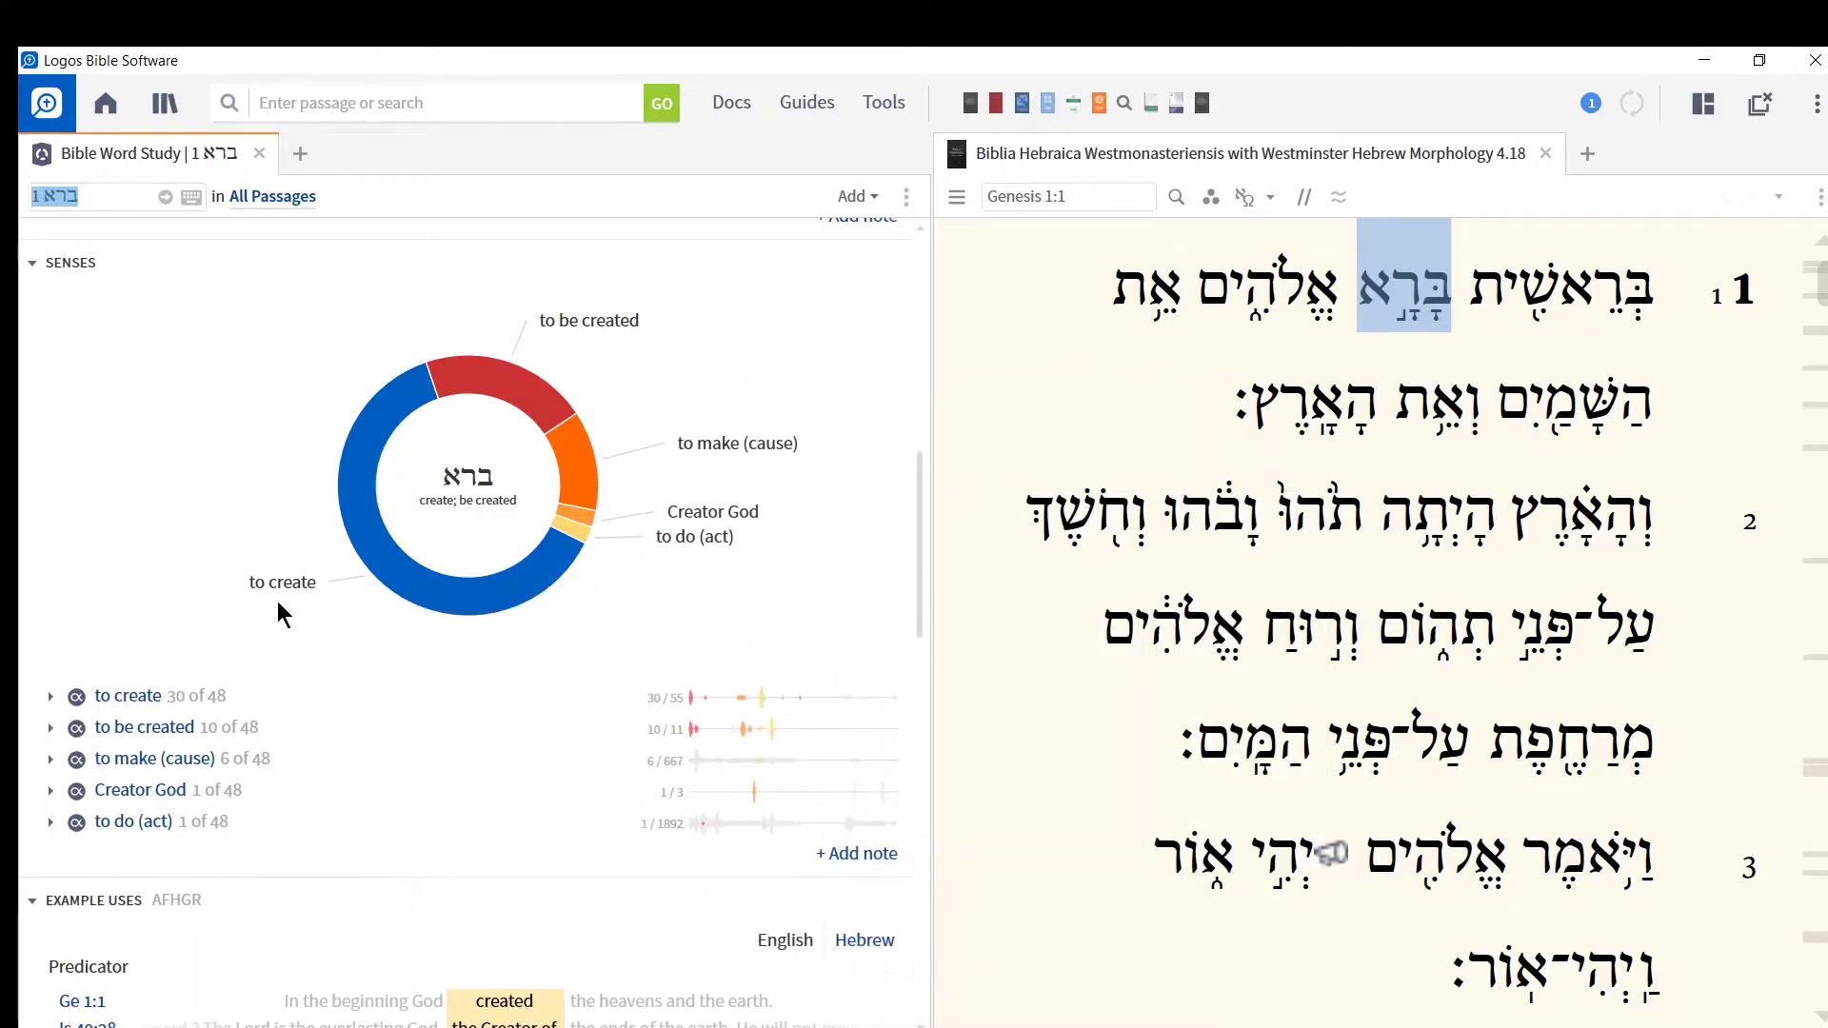
pyautogui.scroll(-2, 277, 601)
pyautogui.scroll(-3, 312, 566)
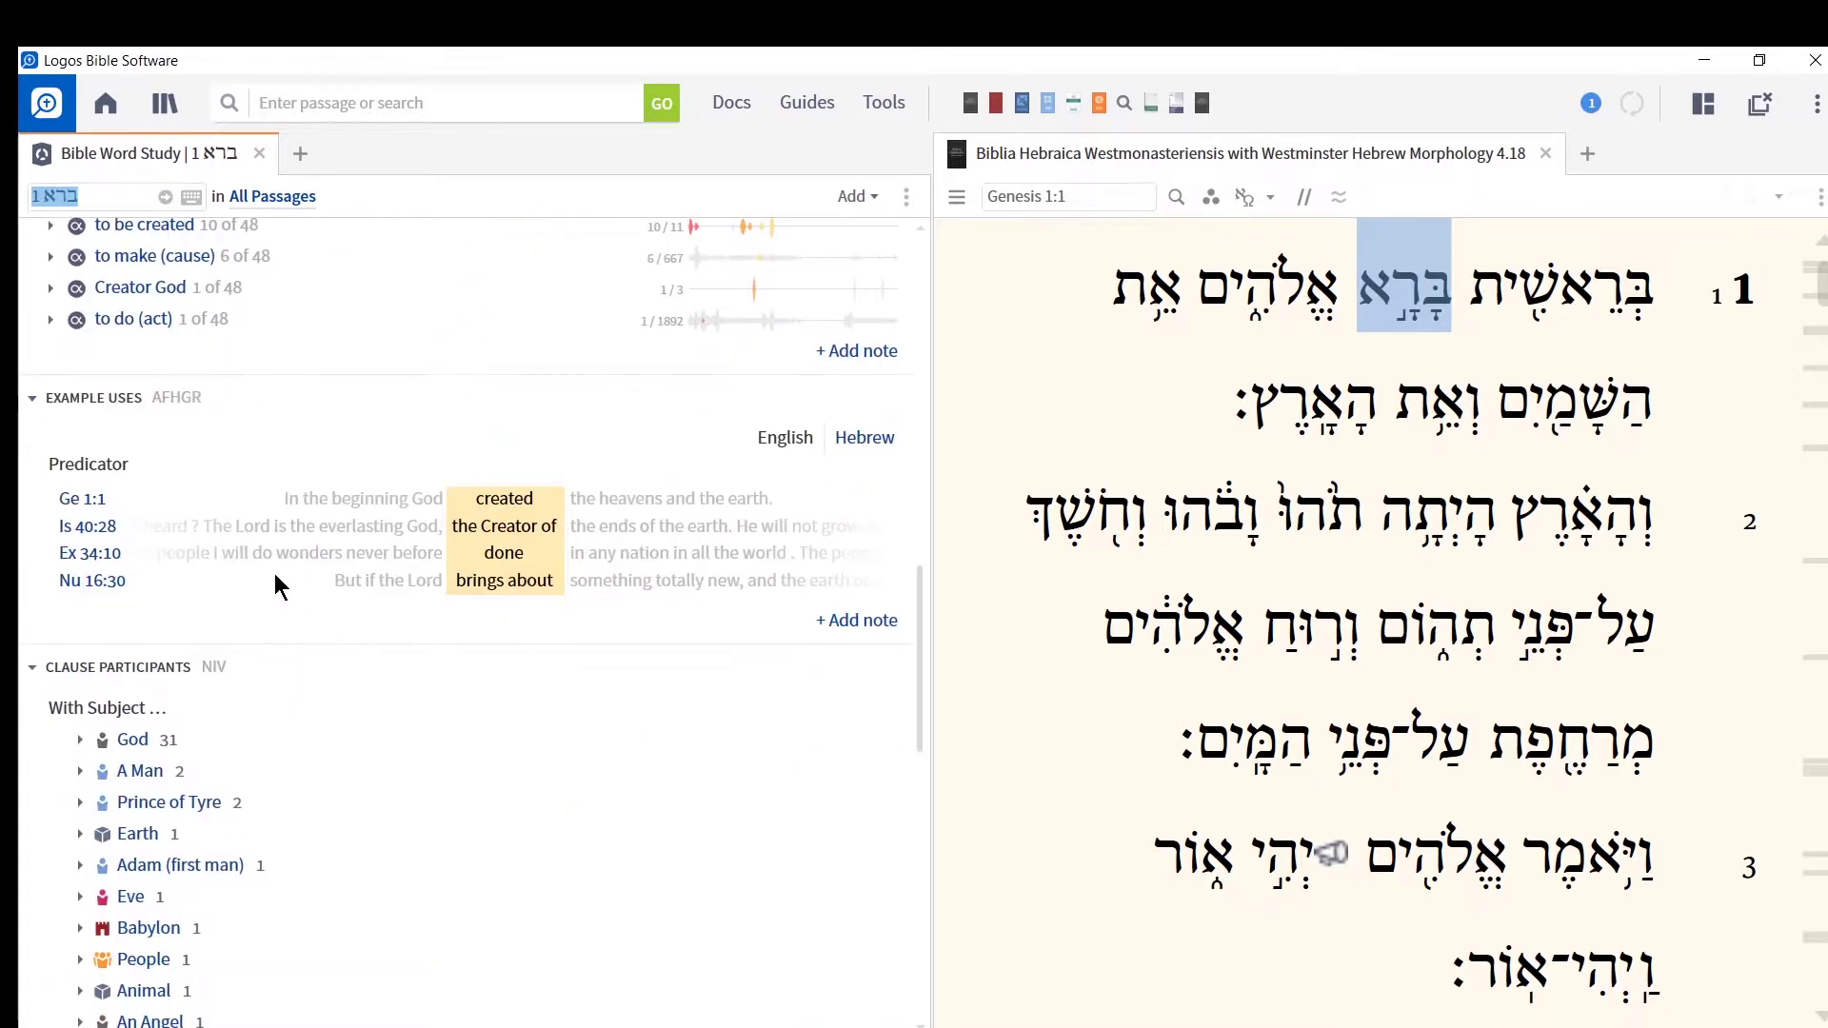
pyautogui.scroll(-12, 257, 583)
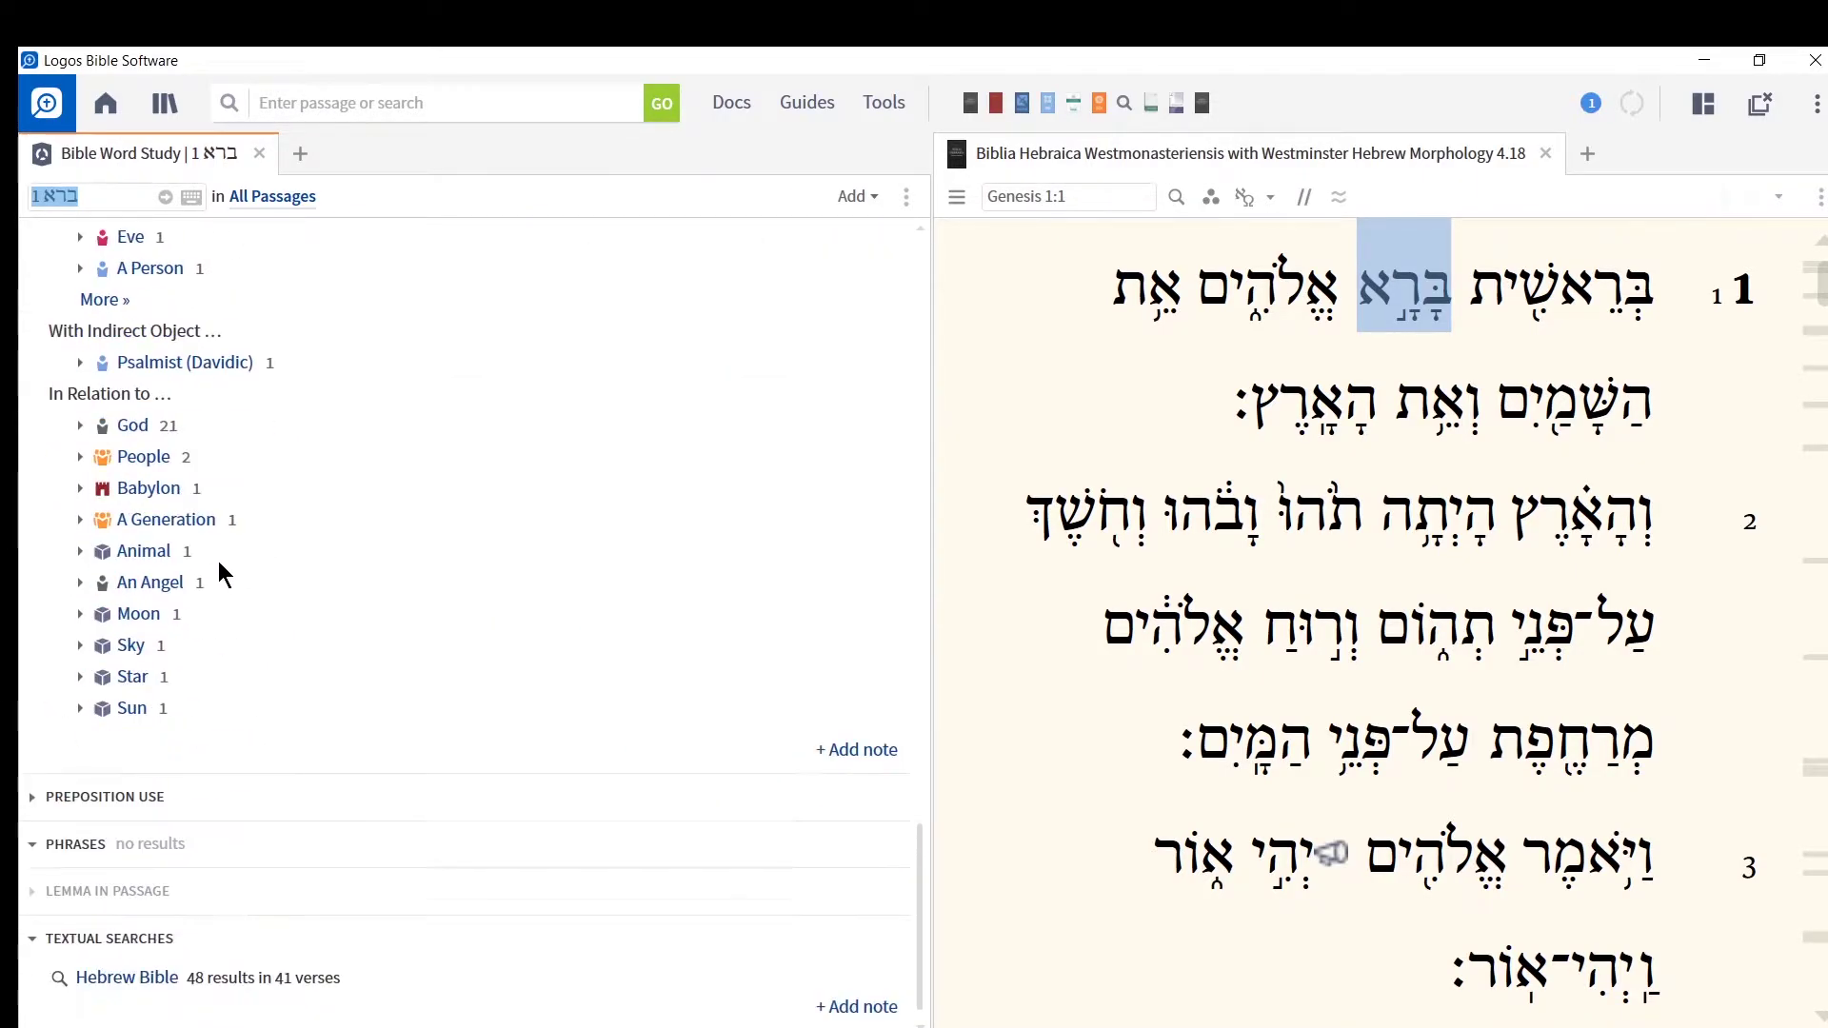
pyautogui.scroll(-1, 217, 552)
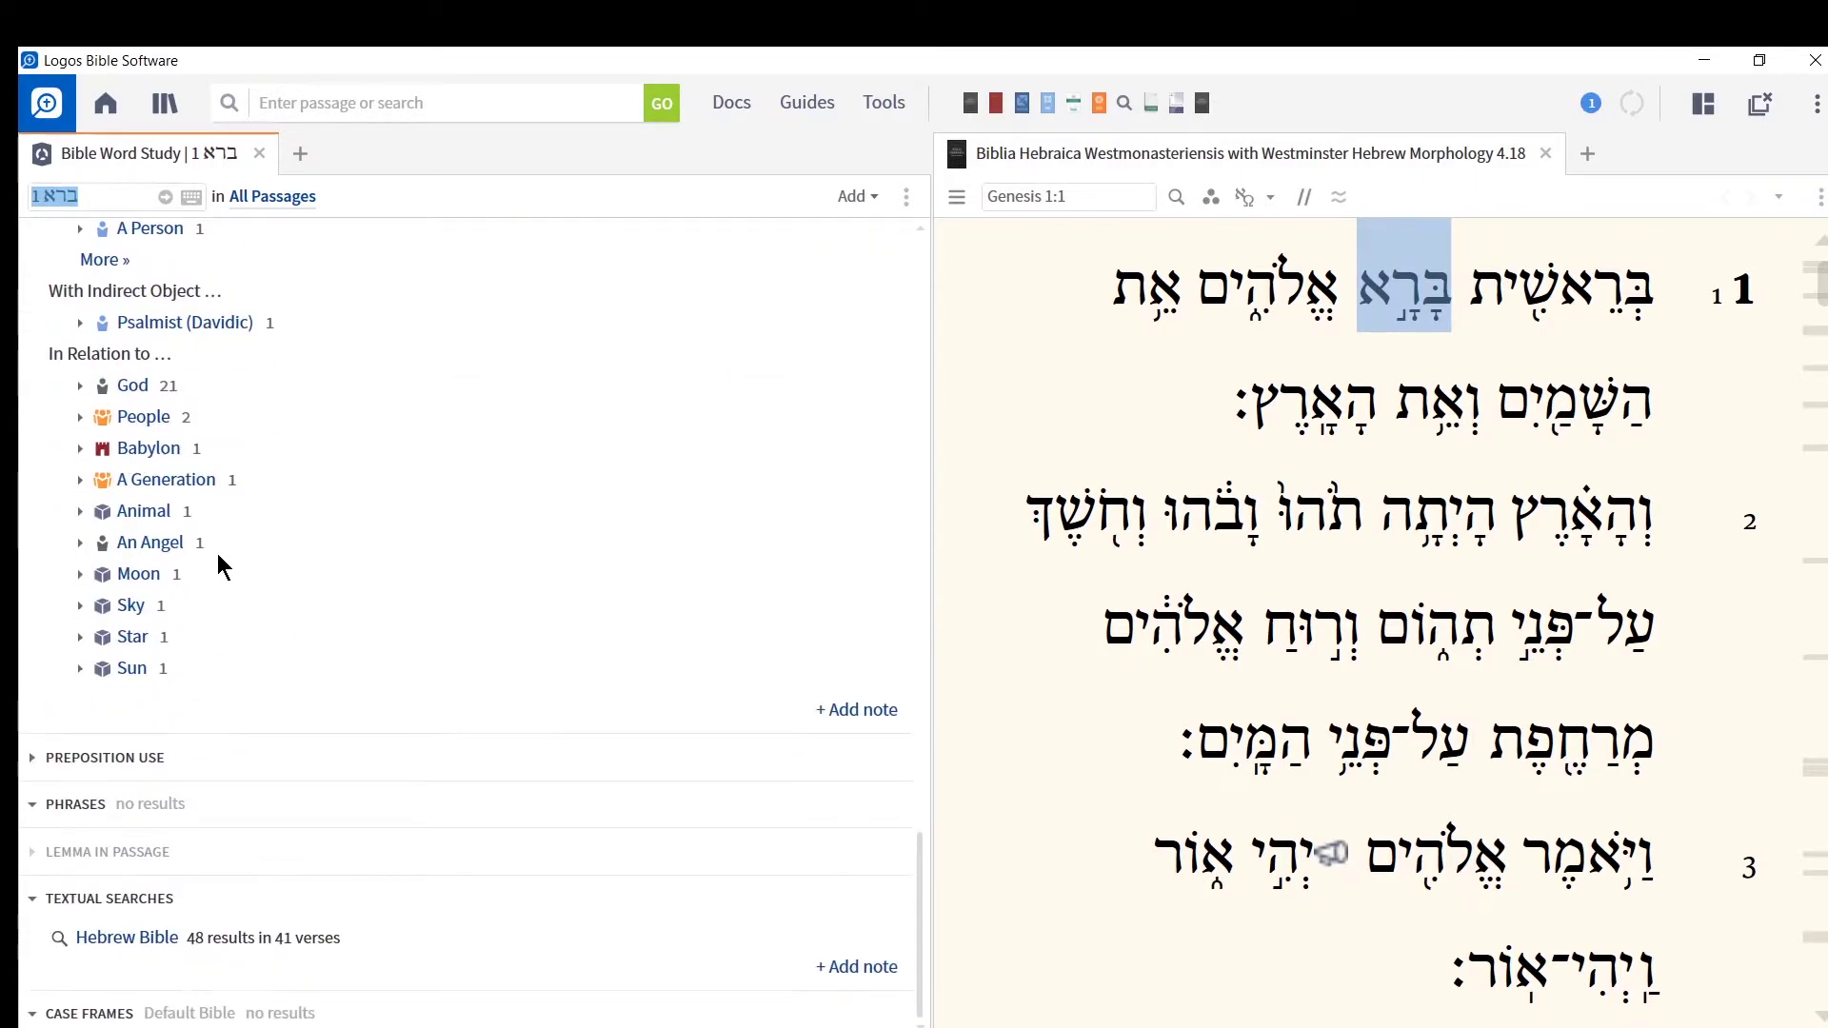
# Open the Hebrew Bible search for ברא (48 results in 41 verses), then close all panels
pyautogui.click(127, 938)
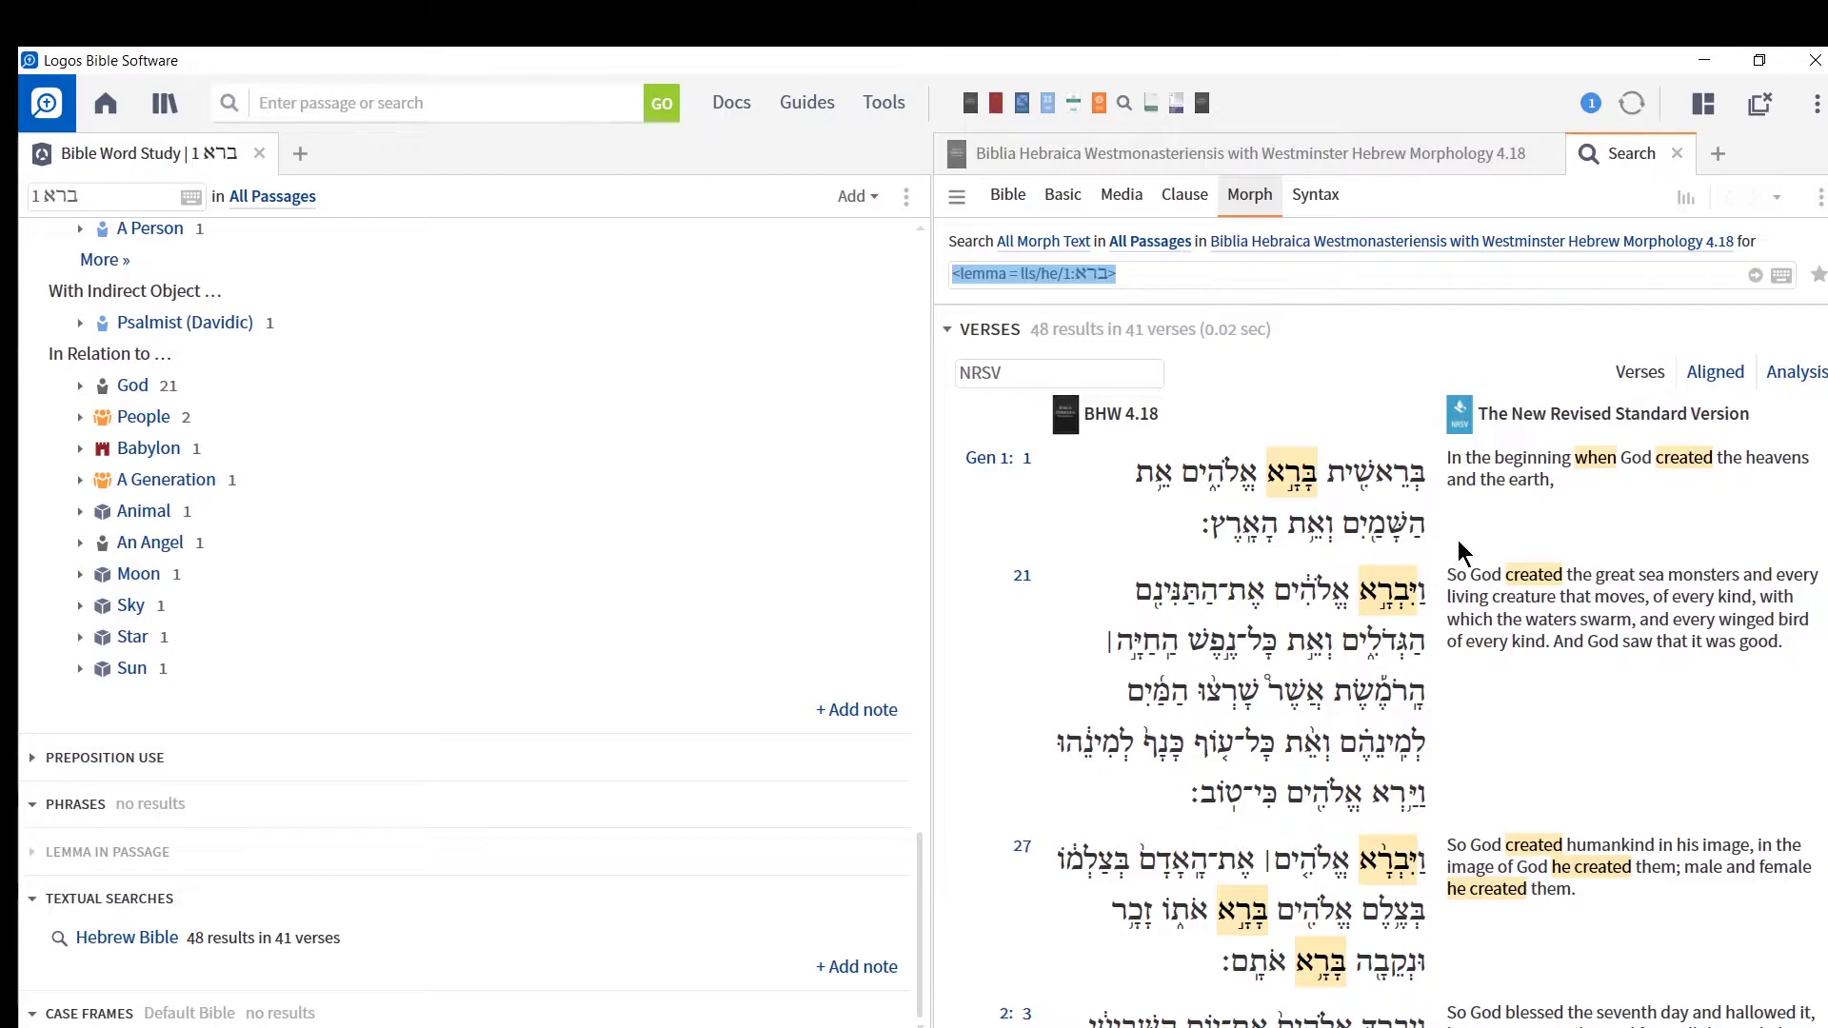
pyautogui.scroll(-10, 1499, 653)
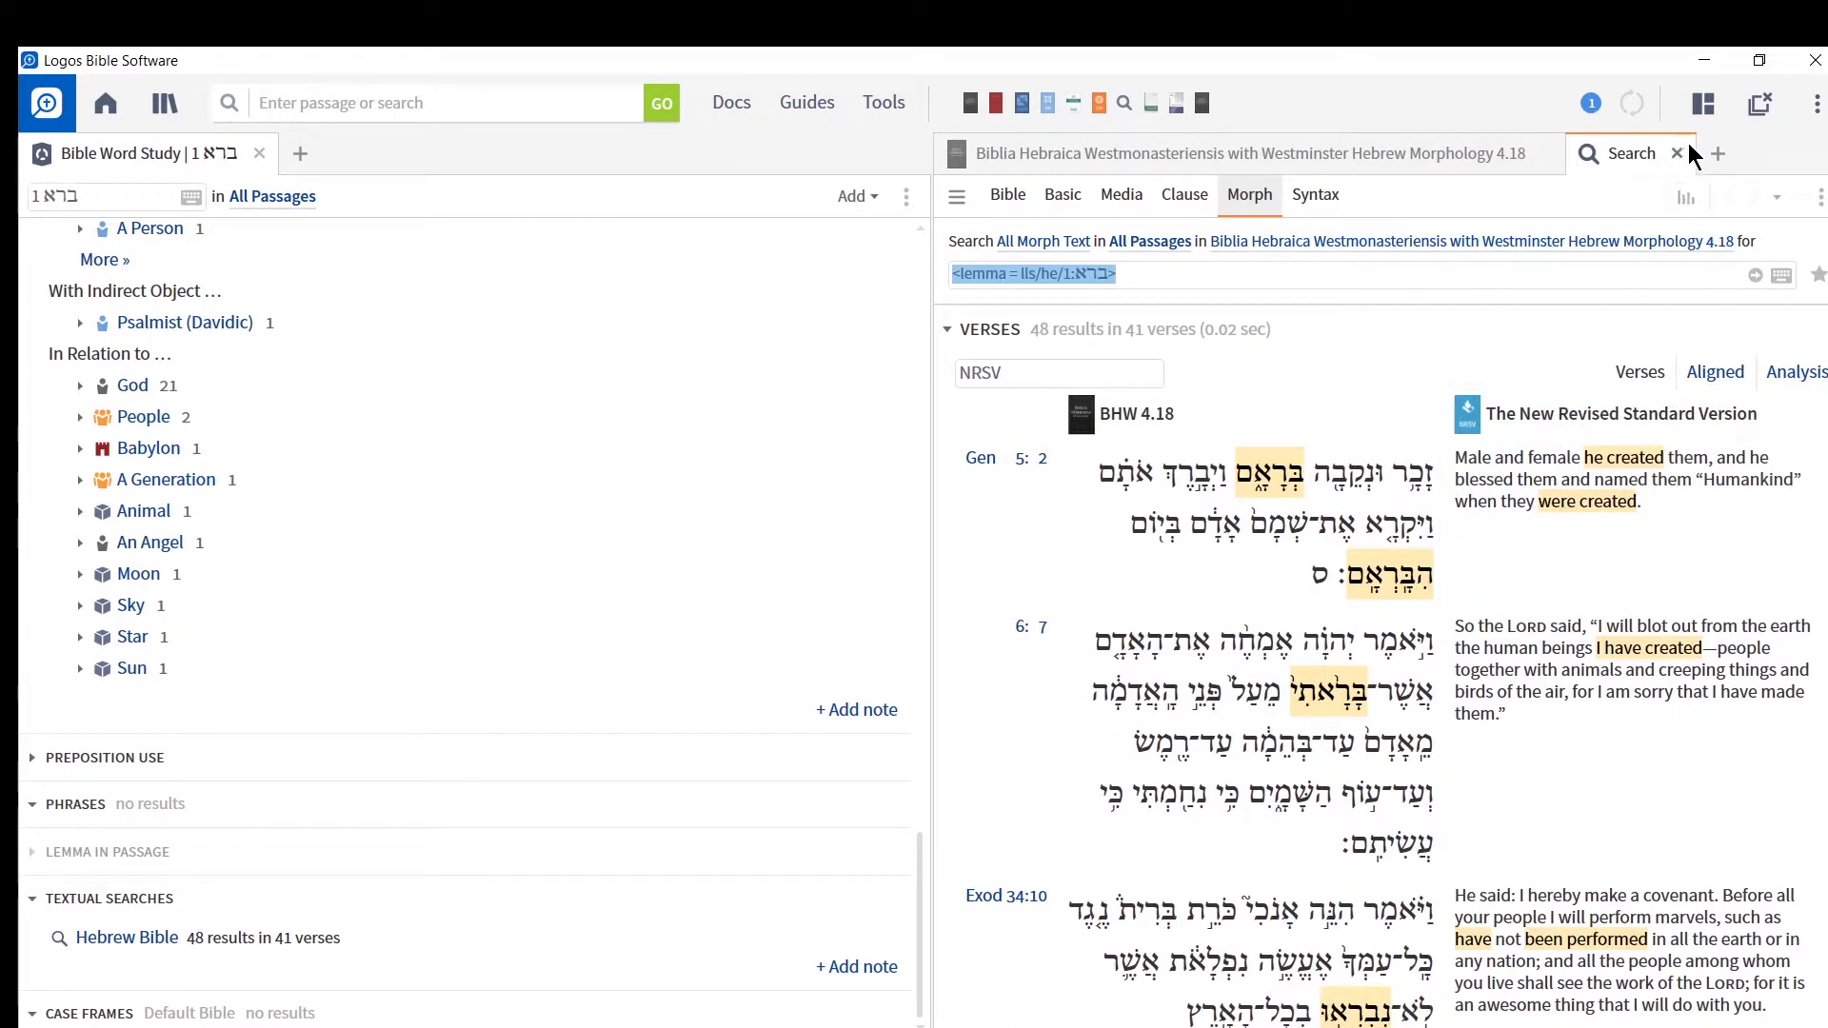
pyautogui.click(1759, 107)
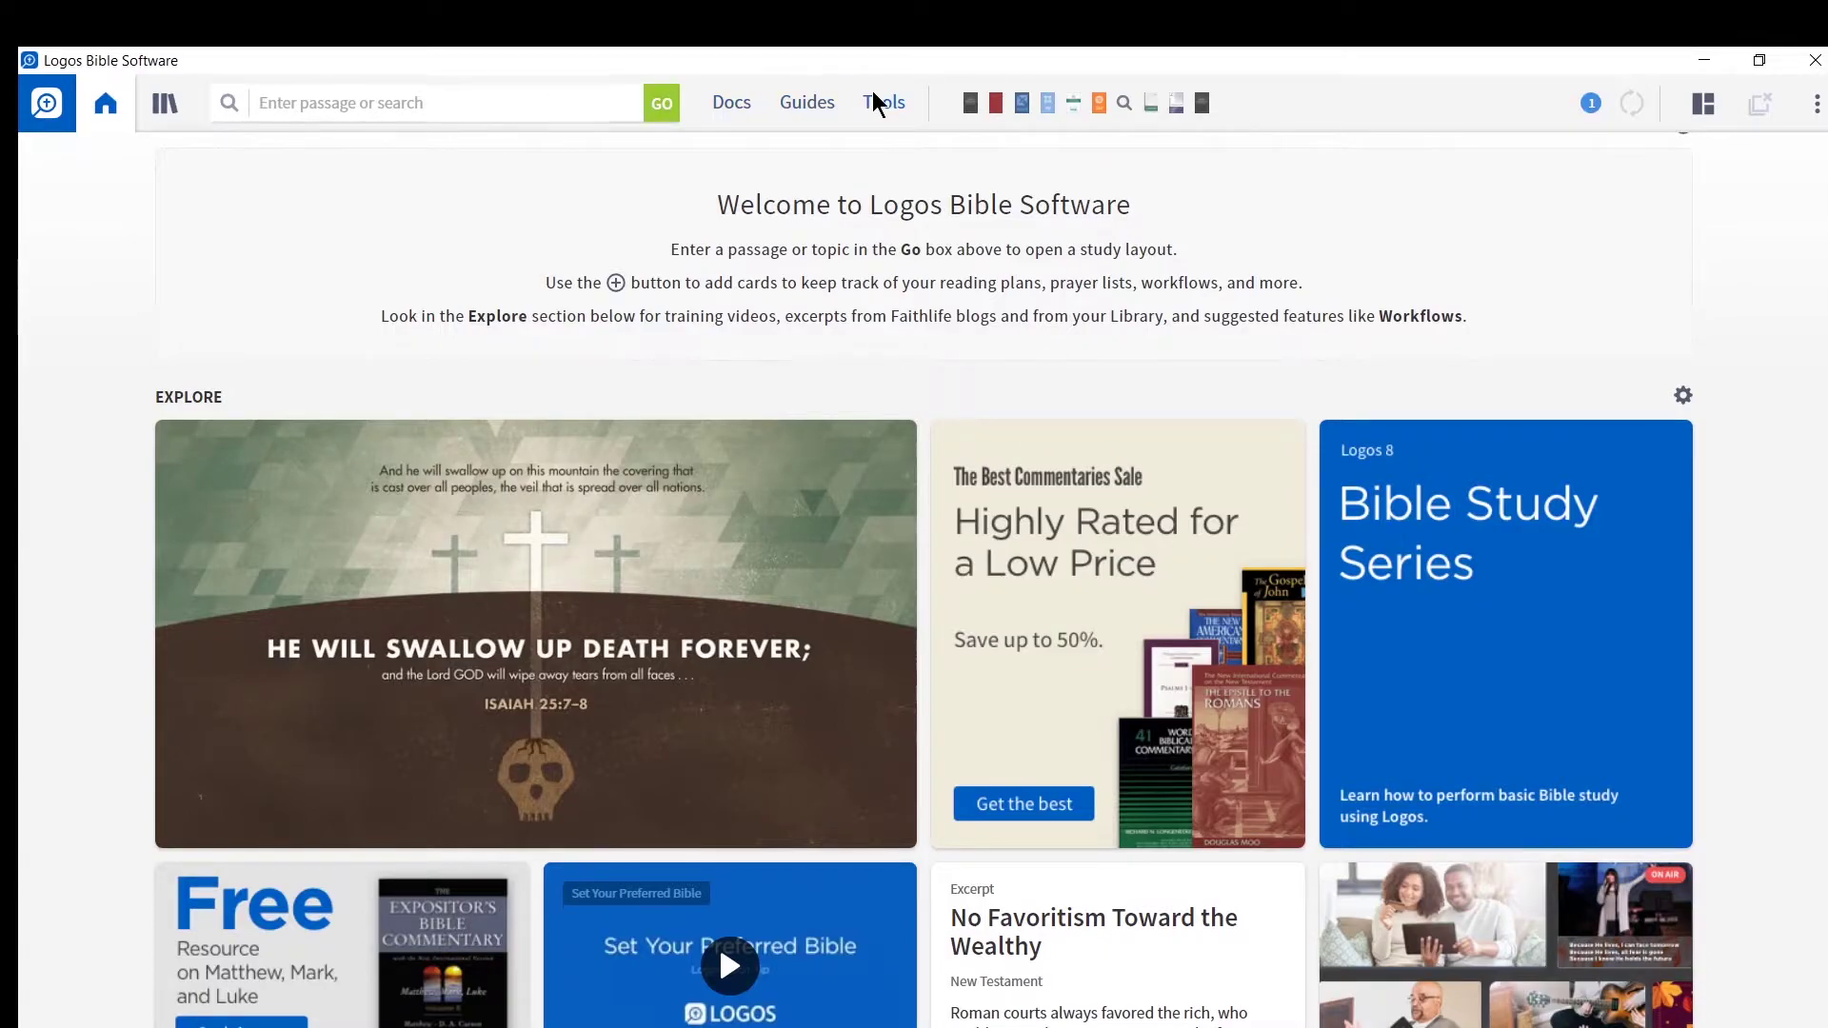
pyautogui.click(881, 106)
pyautogui.click(1326, 224)
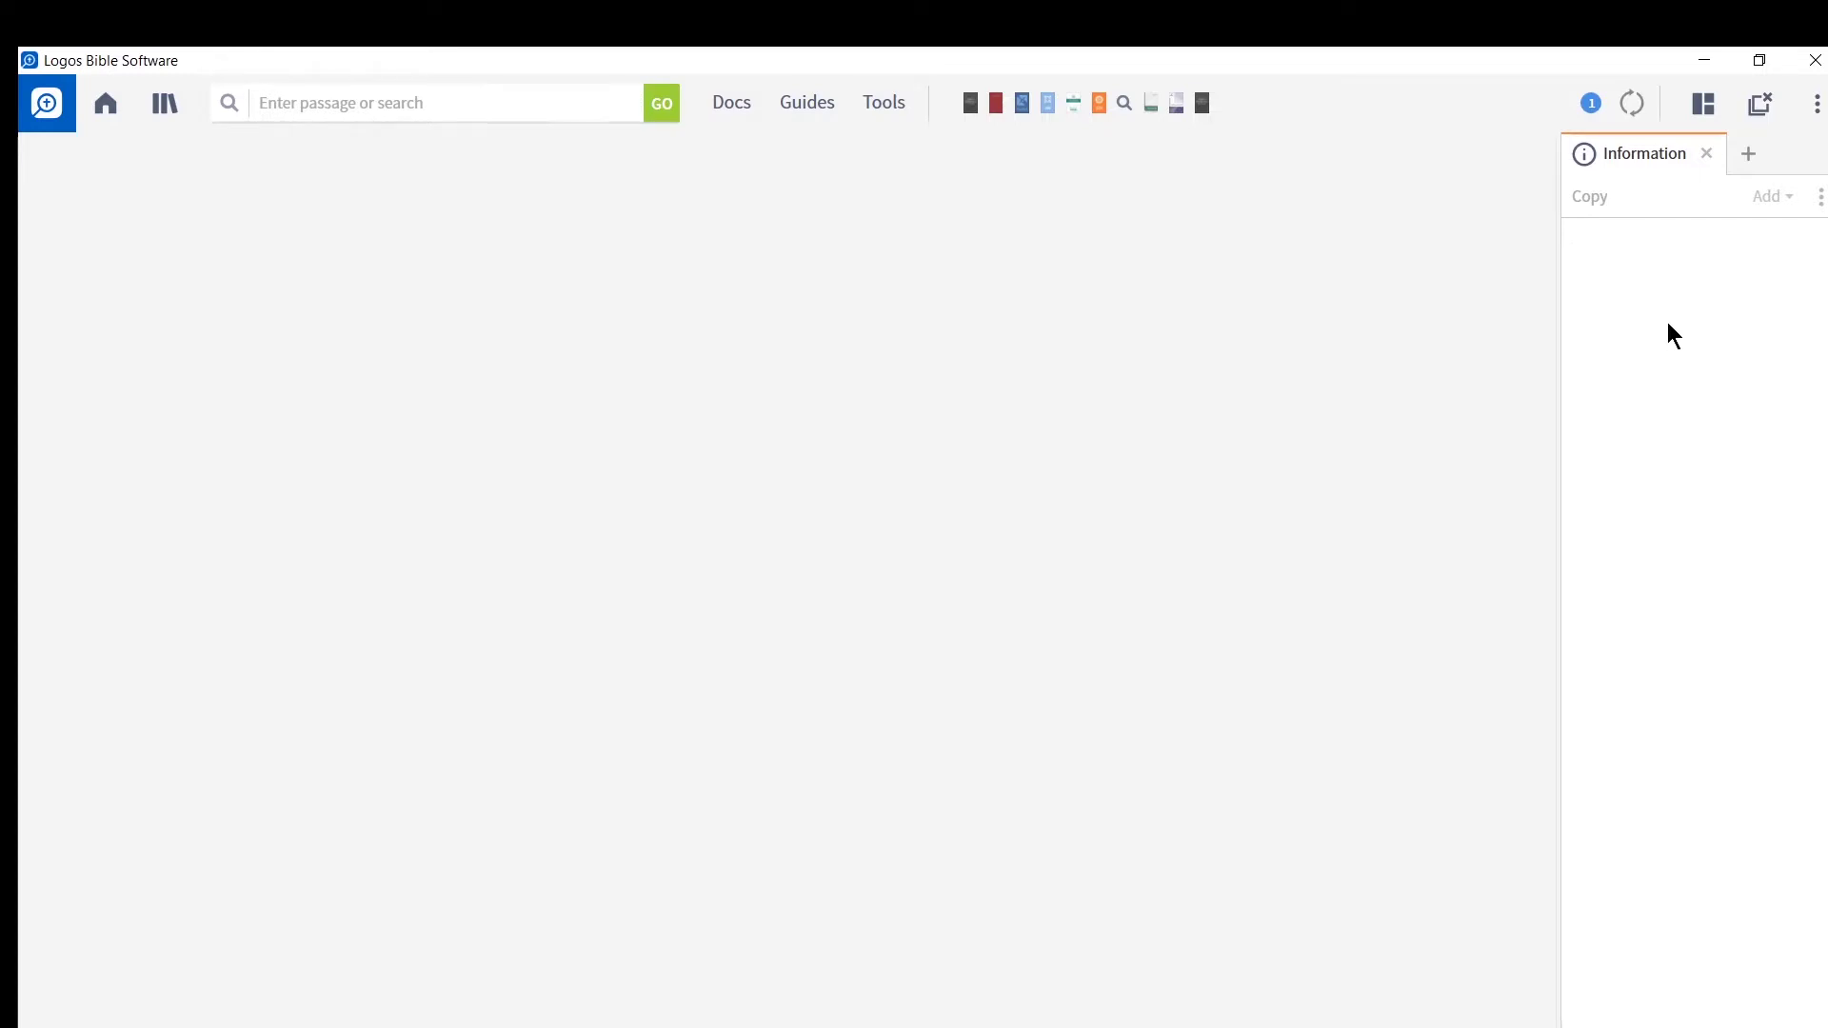
pyautogui.click(970, 103)
pyautogui.click(1439, 233)
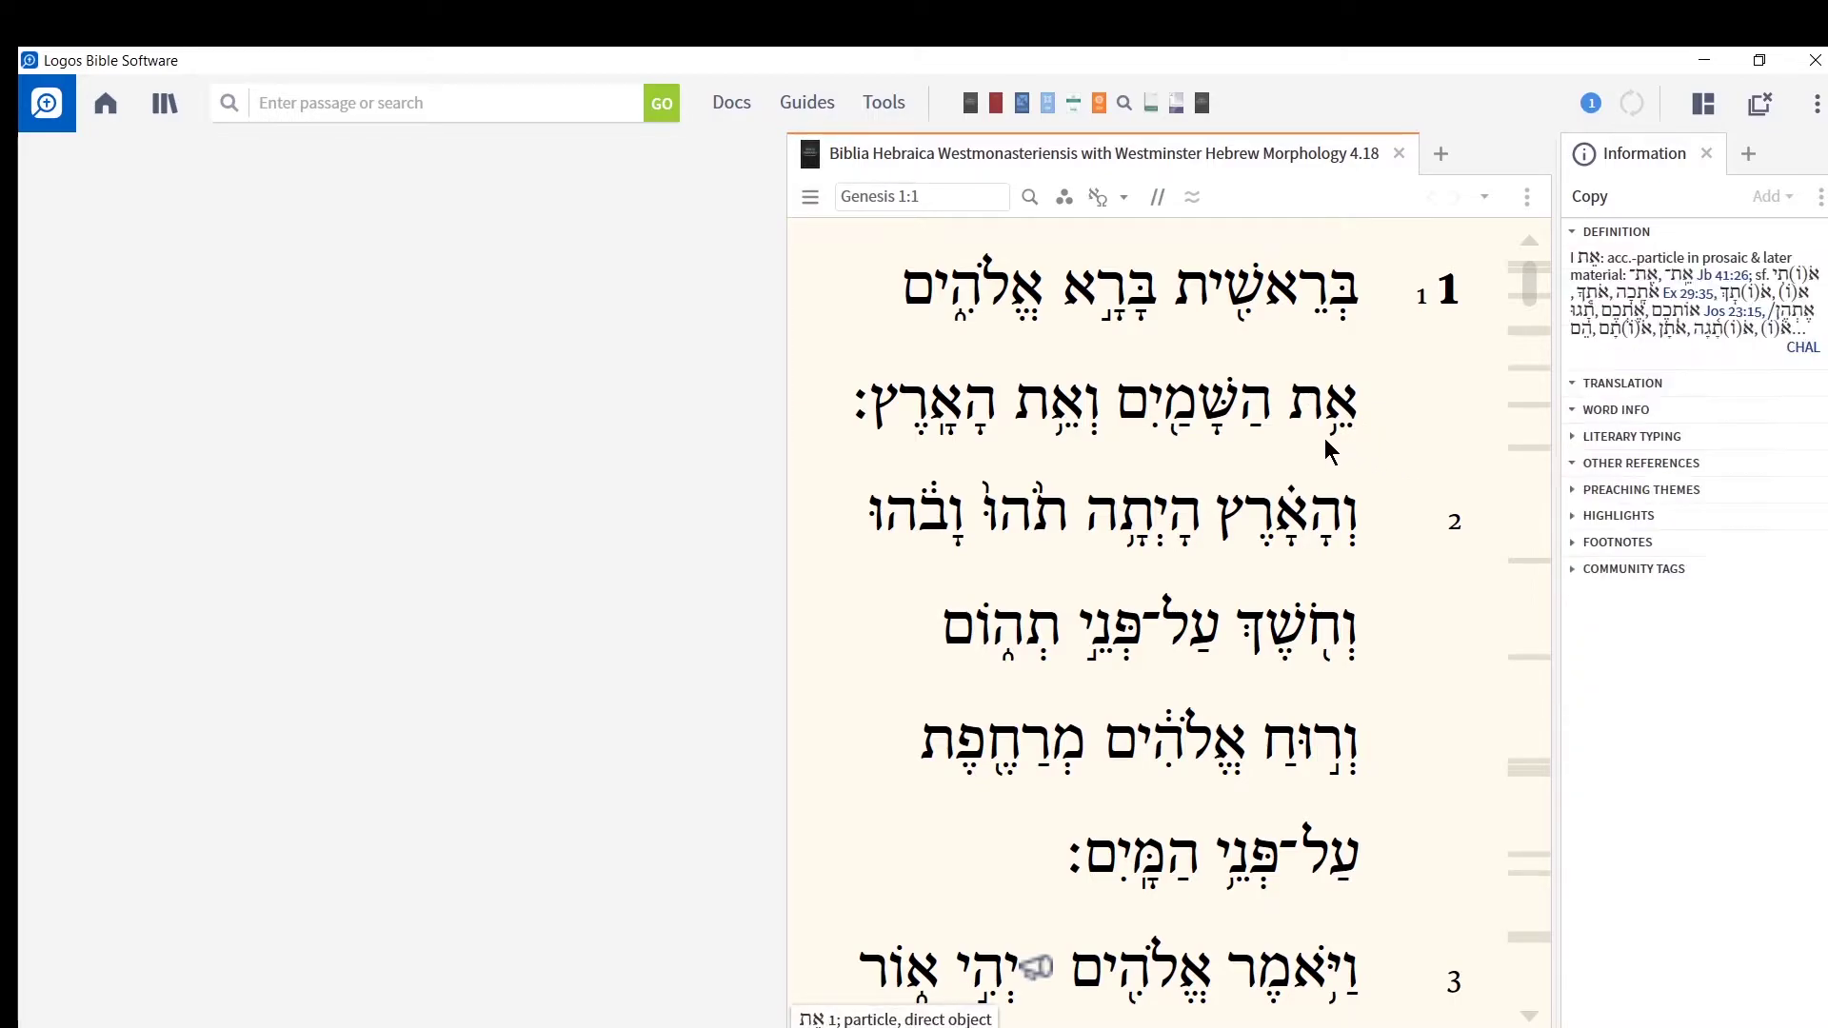
pyautogui.click(1398, 152)
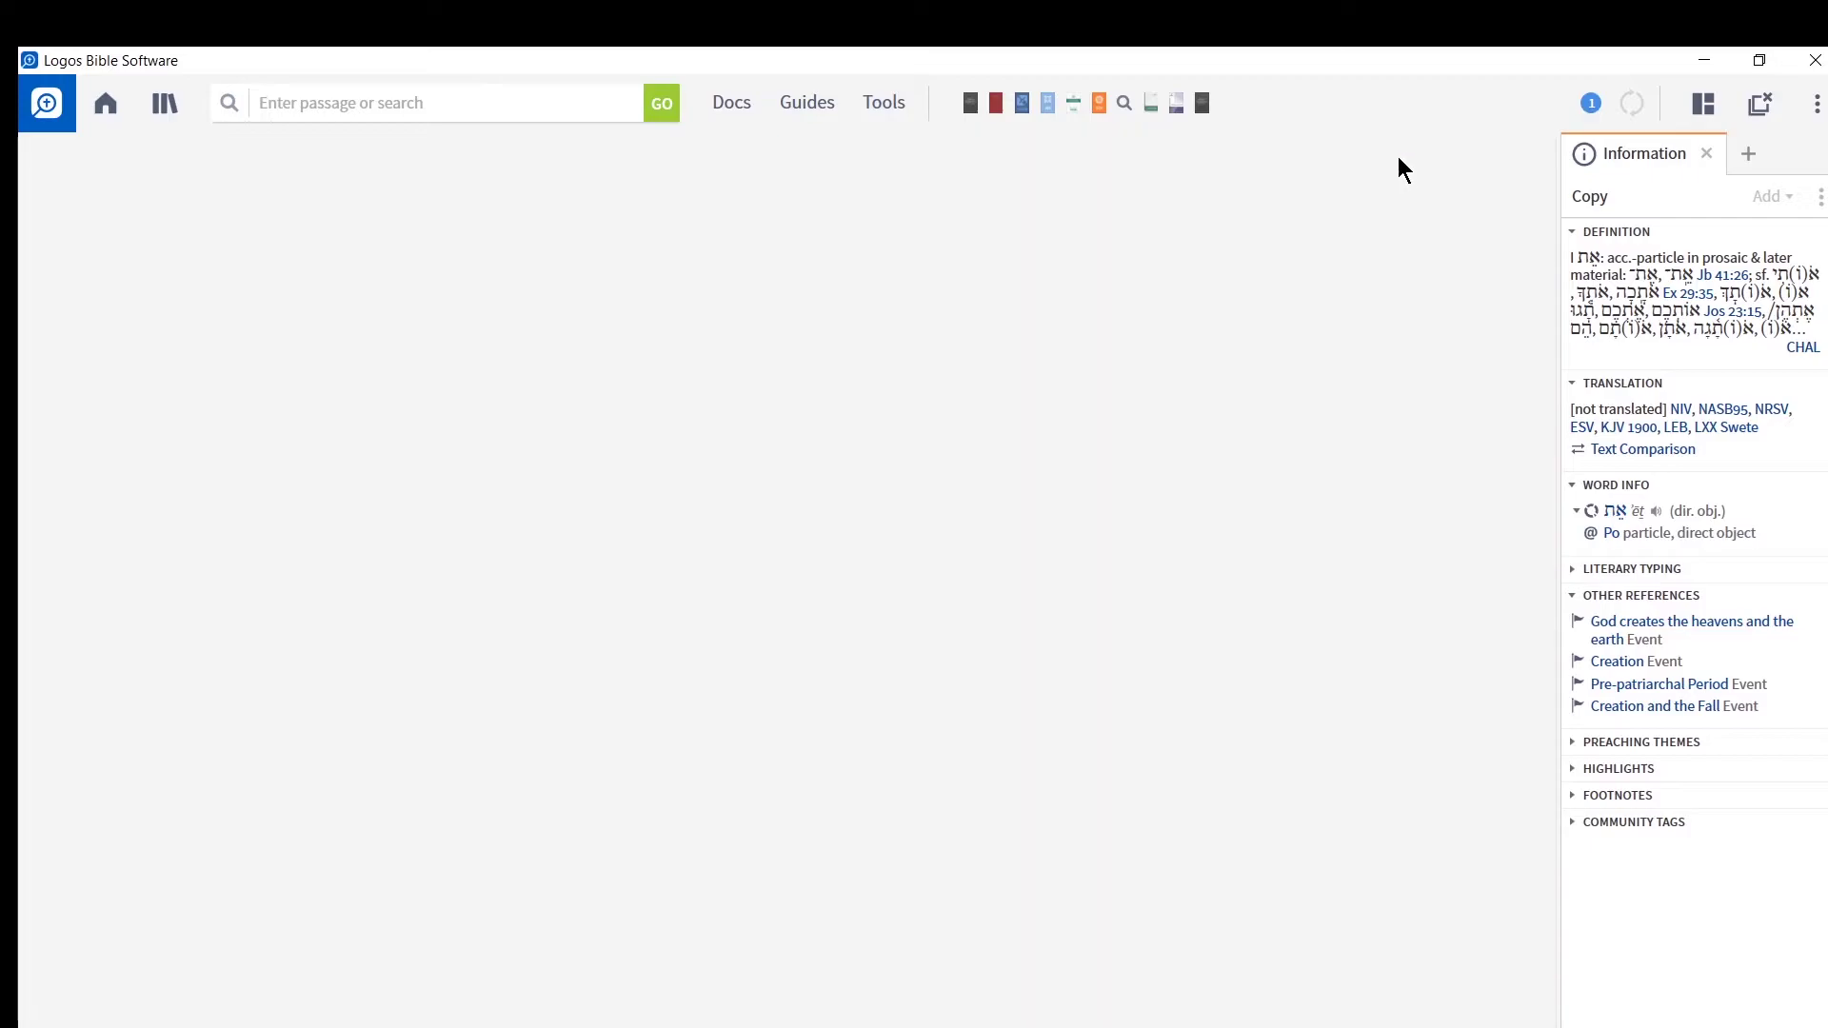
pyautogui.click(1707, 152)
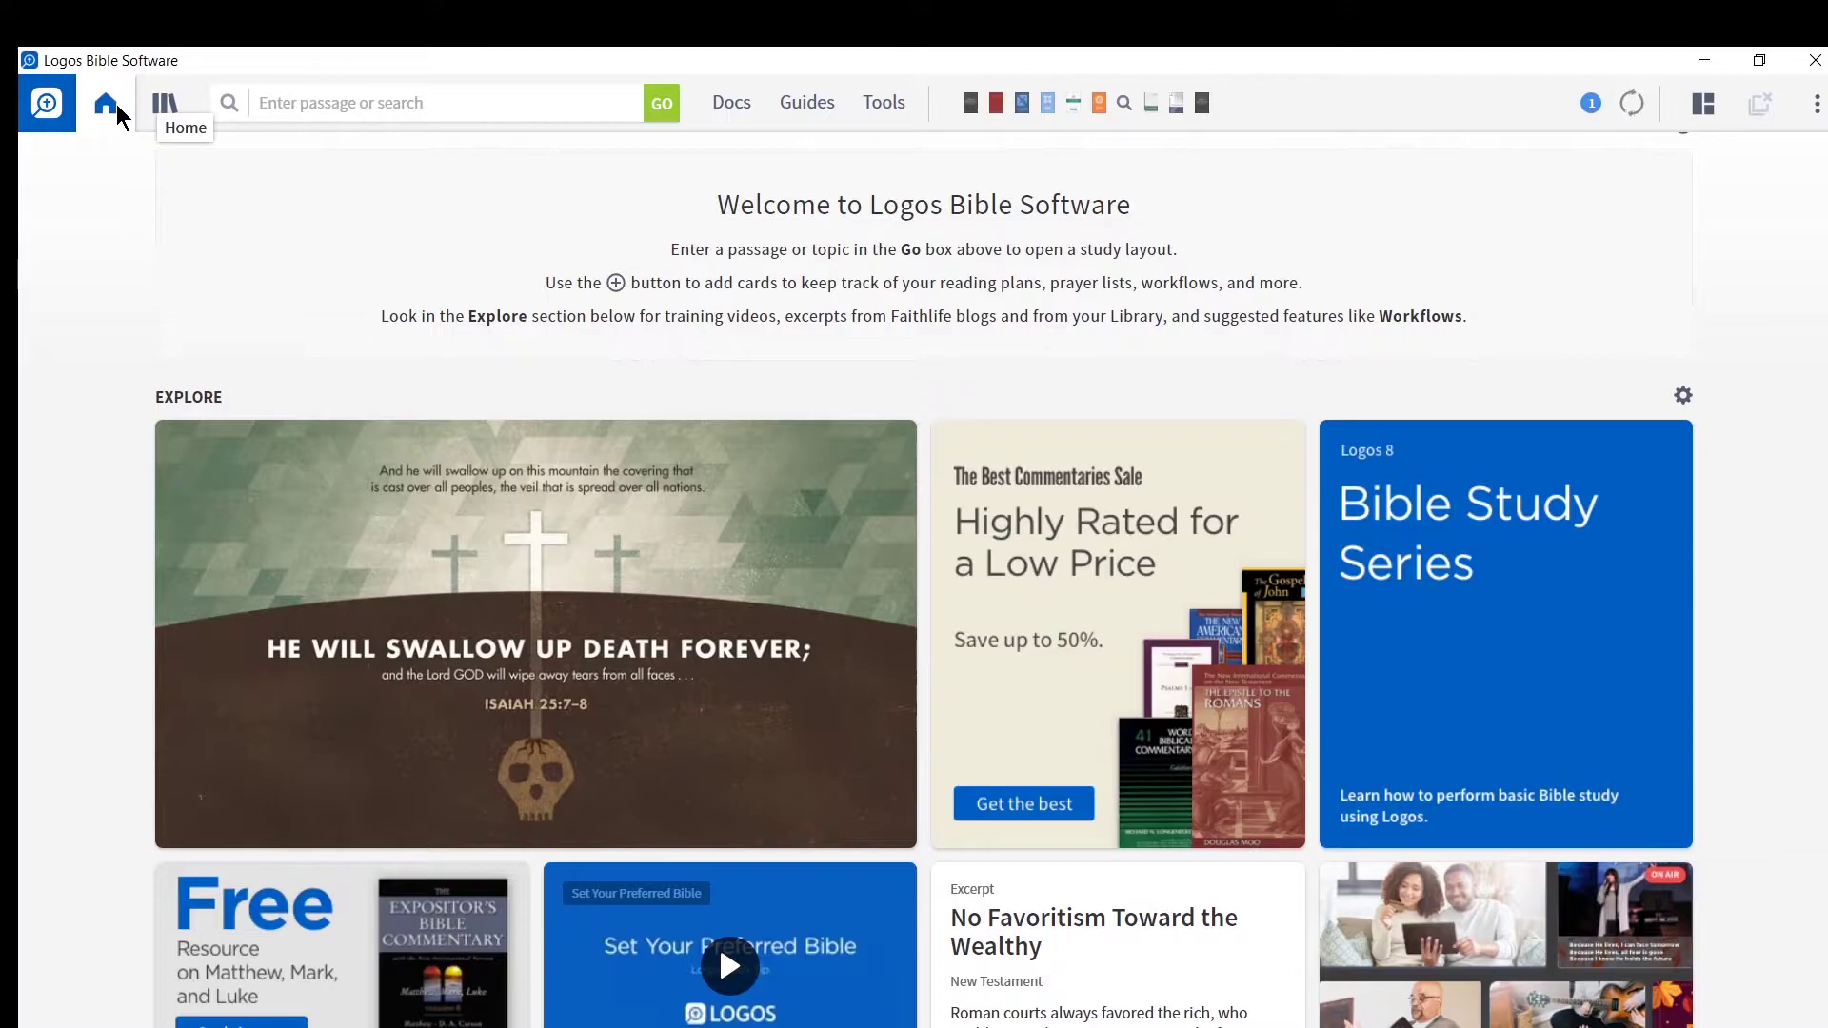
# Search the Library for interlinear resources and preview titles like The Lexham Hebrew-English Interlinear Bible
pyautogui.click(163, 112)
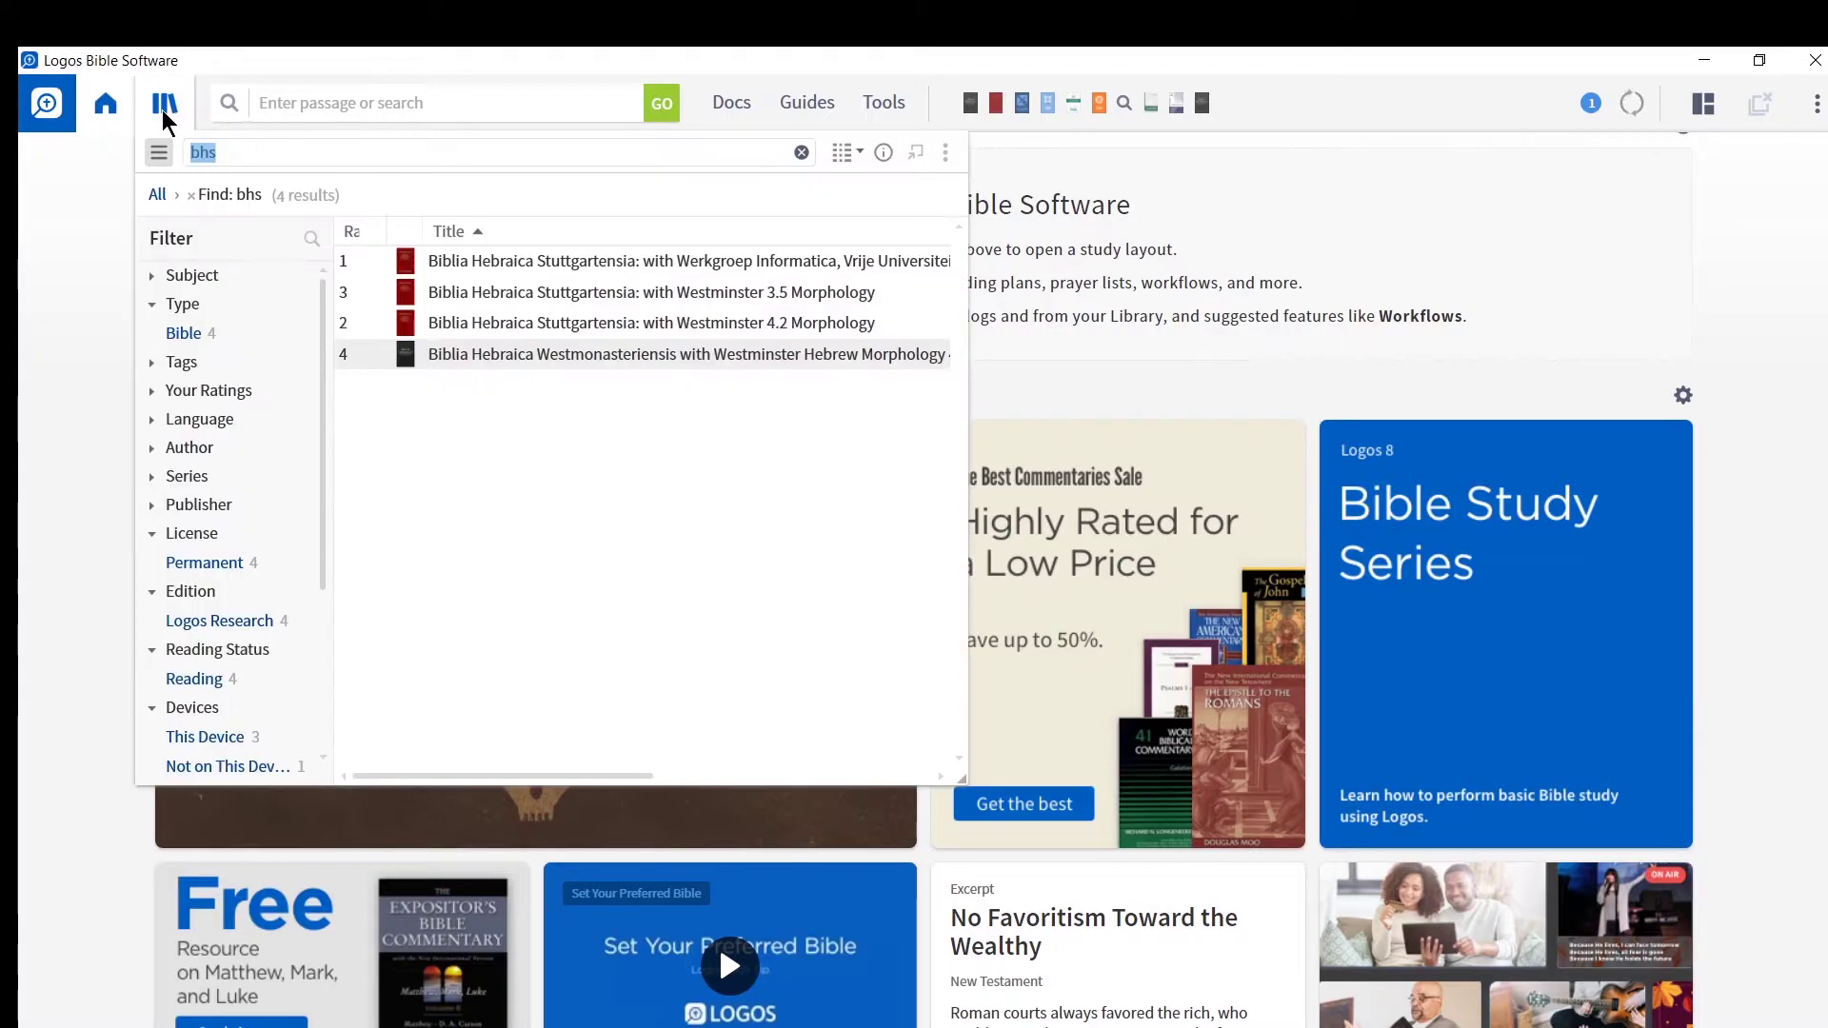
pyautogui.write('interlinear')
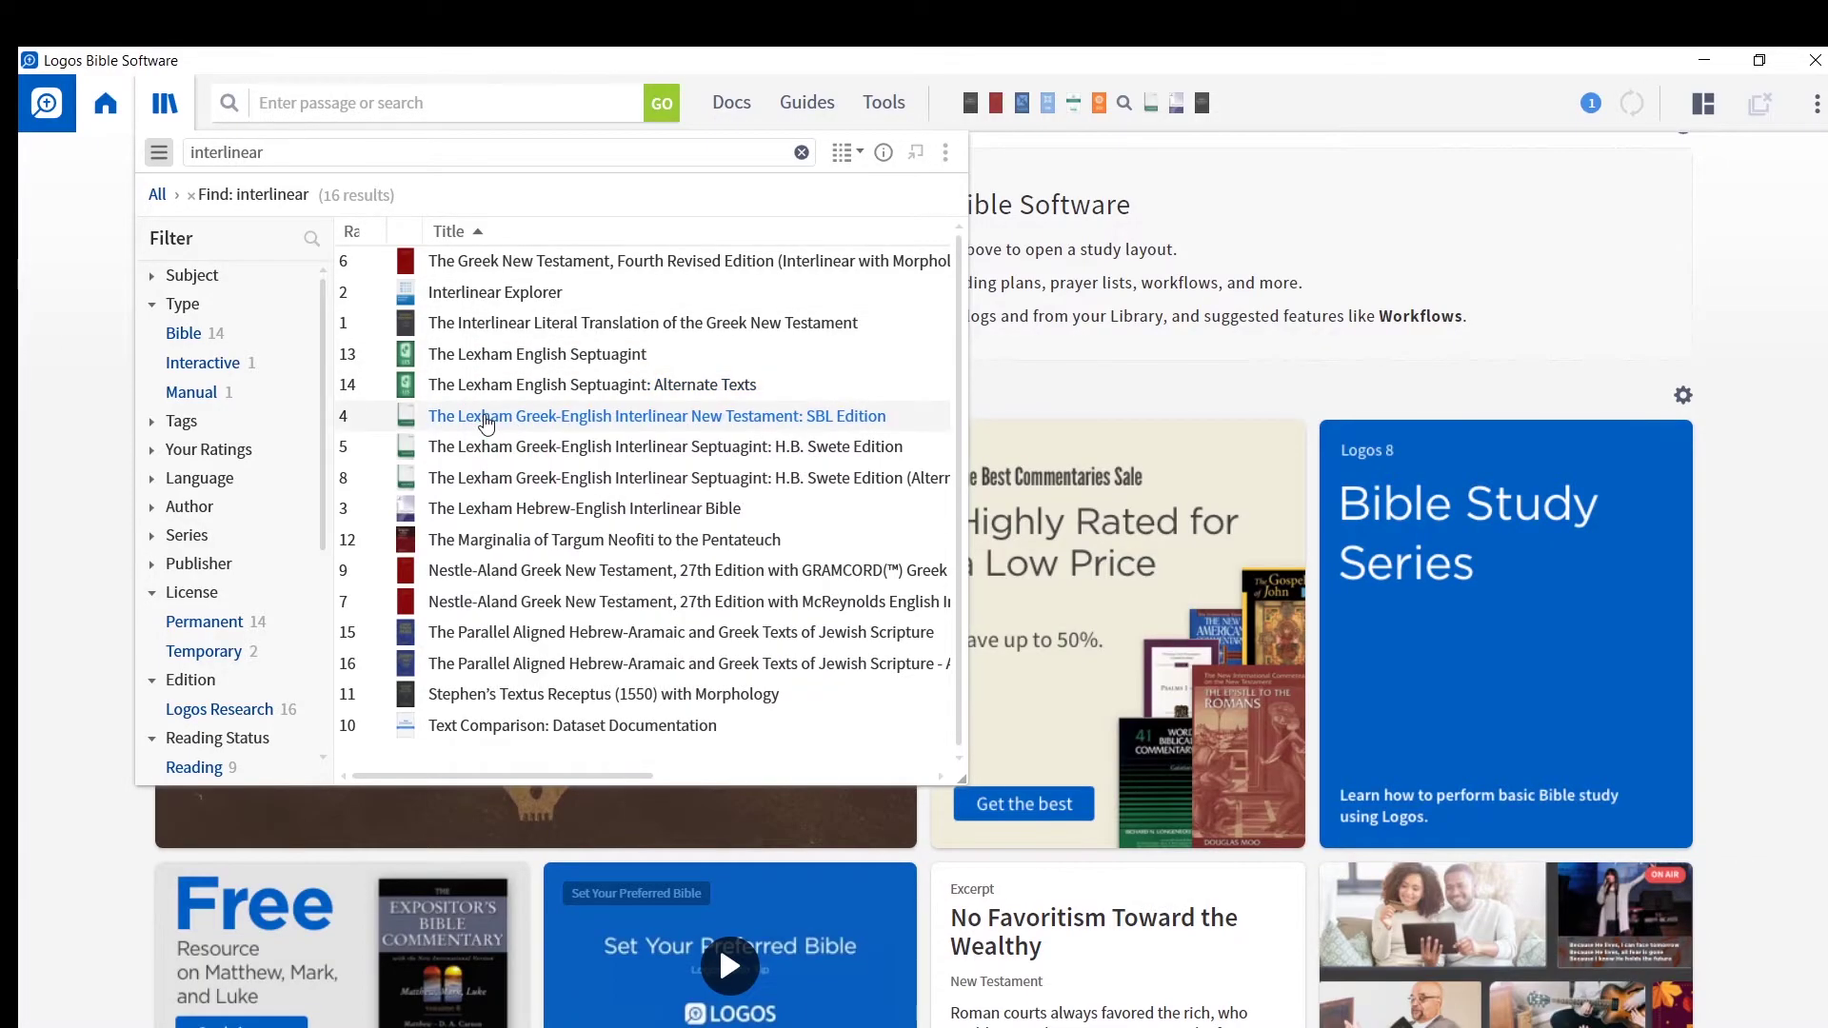
pyautogui.moveTo(502, 430)
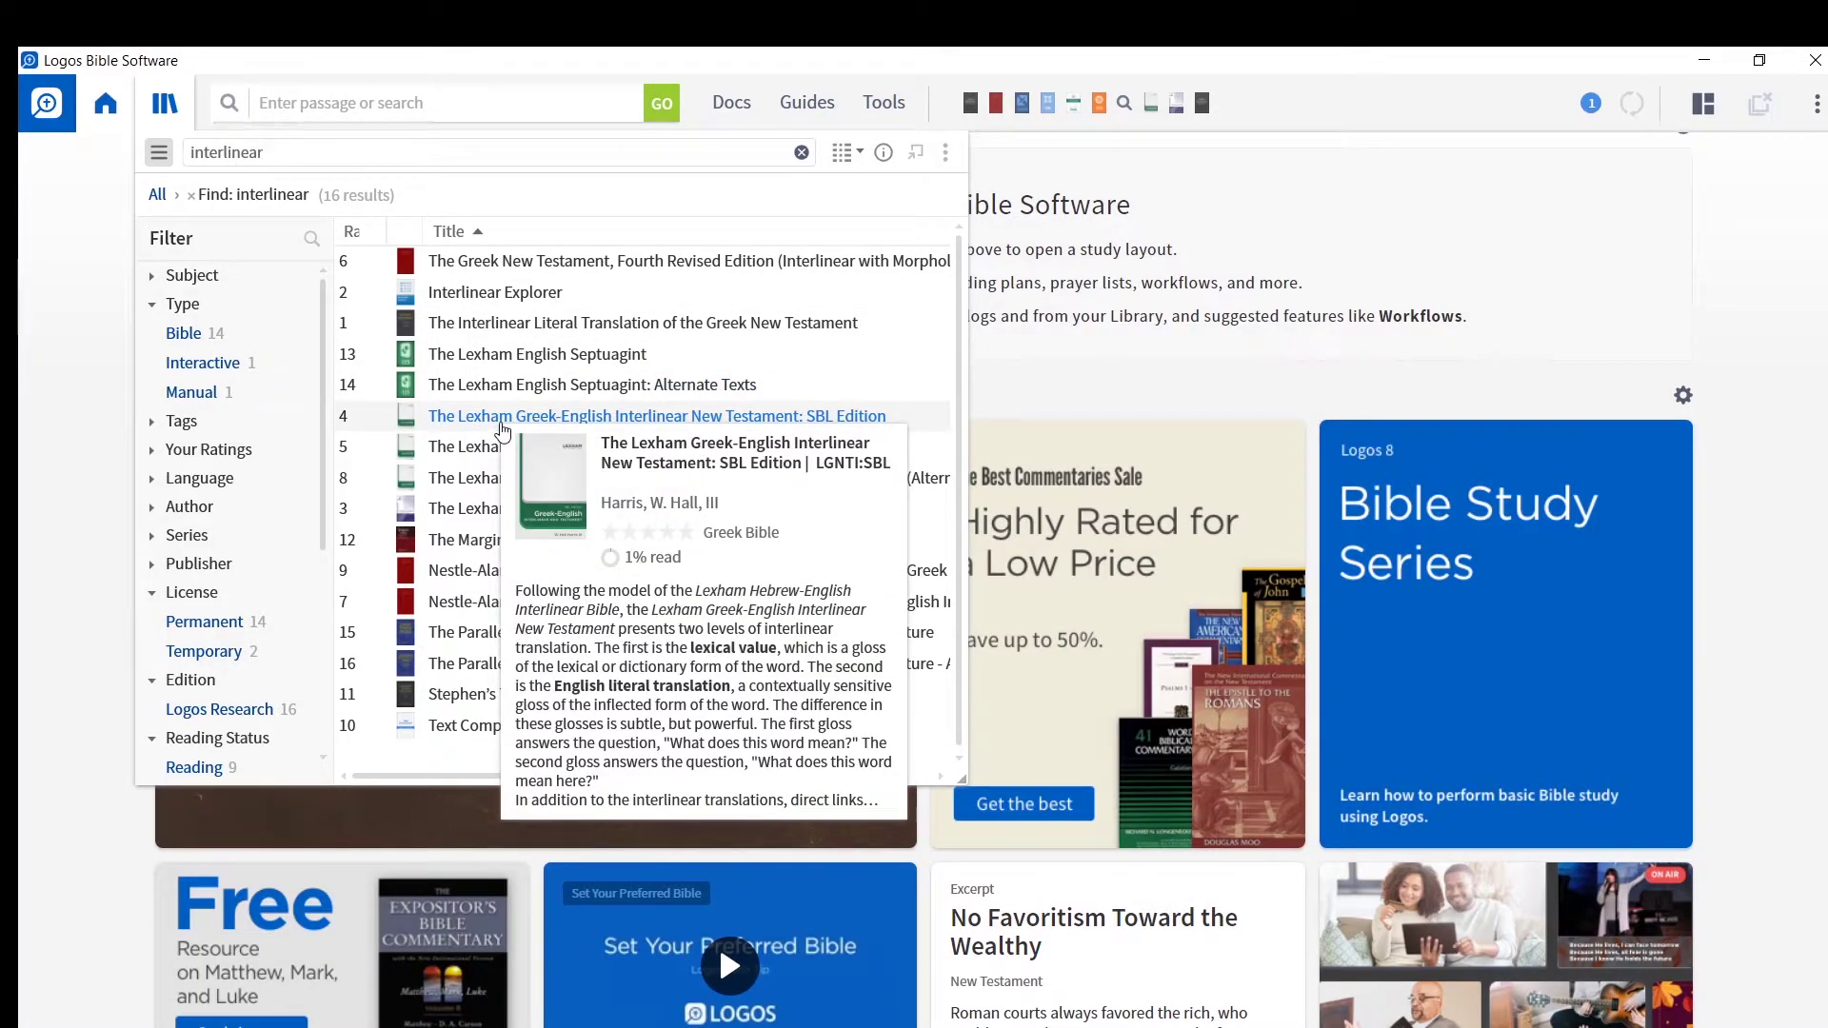
pyautogui.moveTo(486, 383)
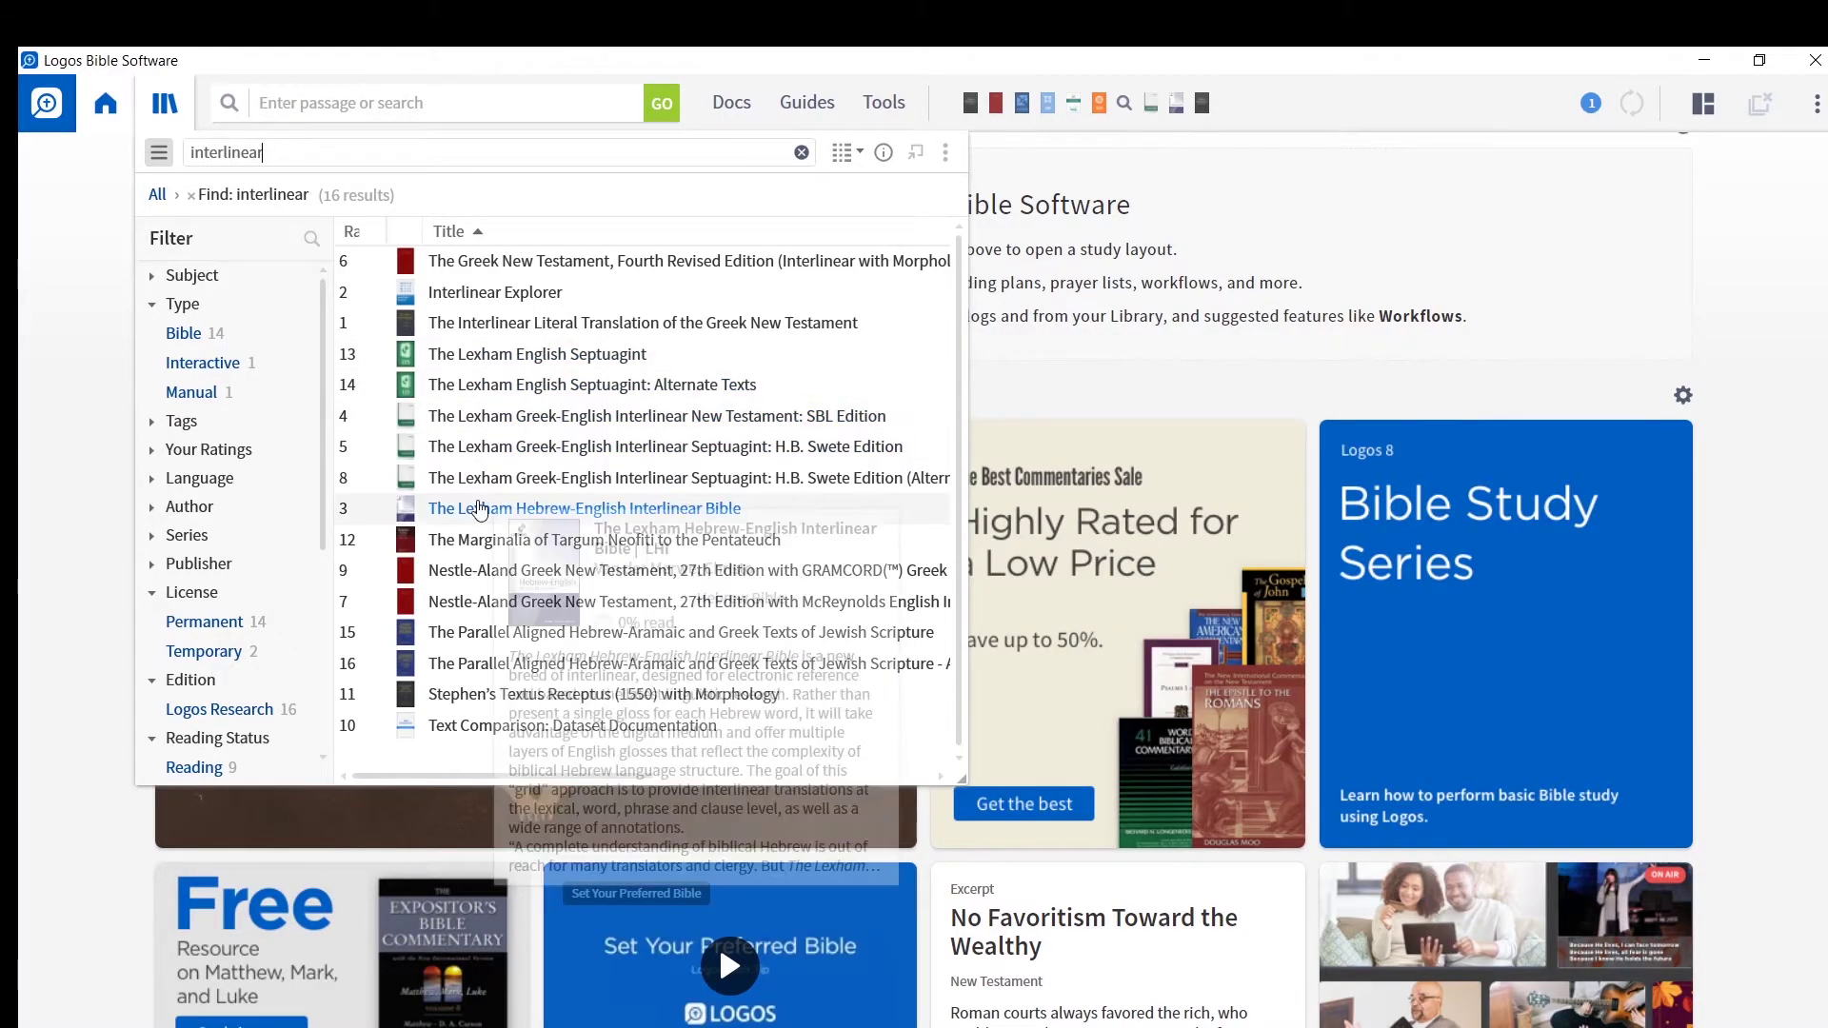
pyautogui.moveTo(473, 522)
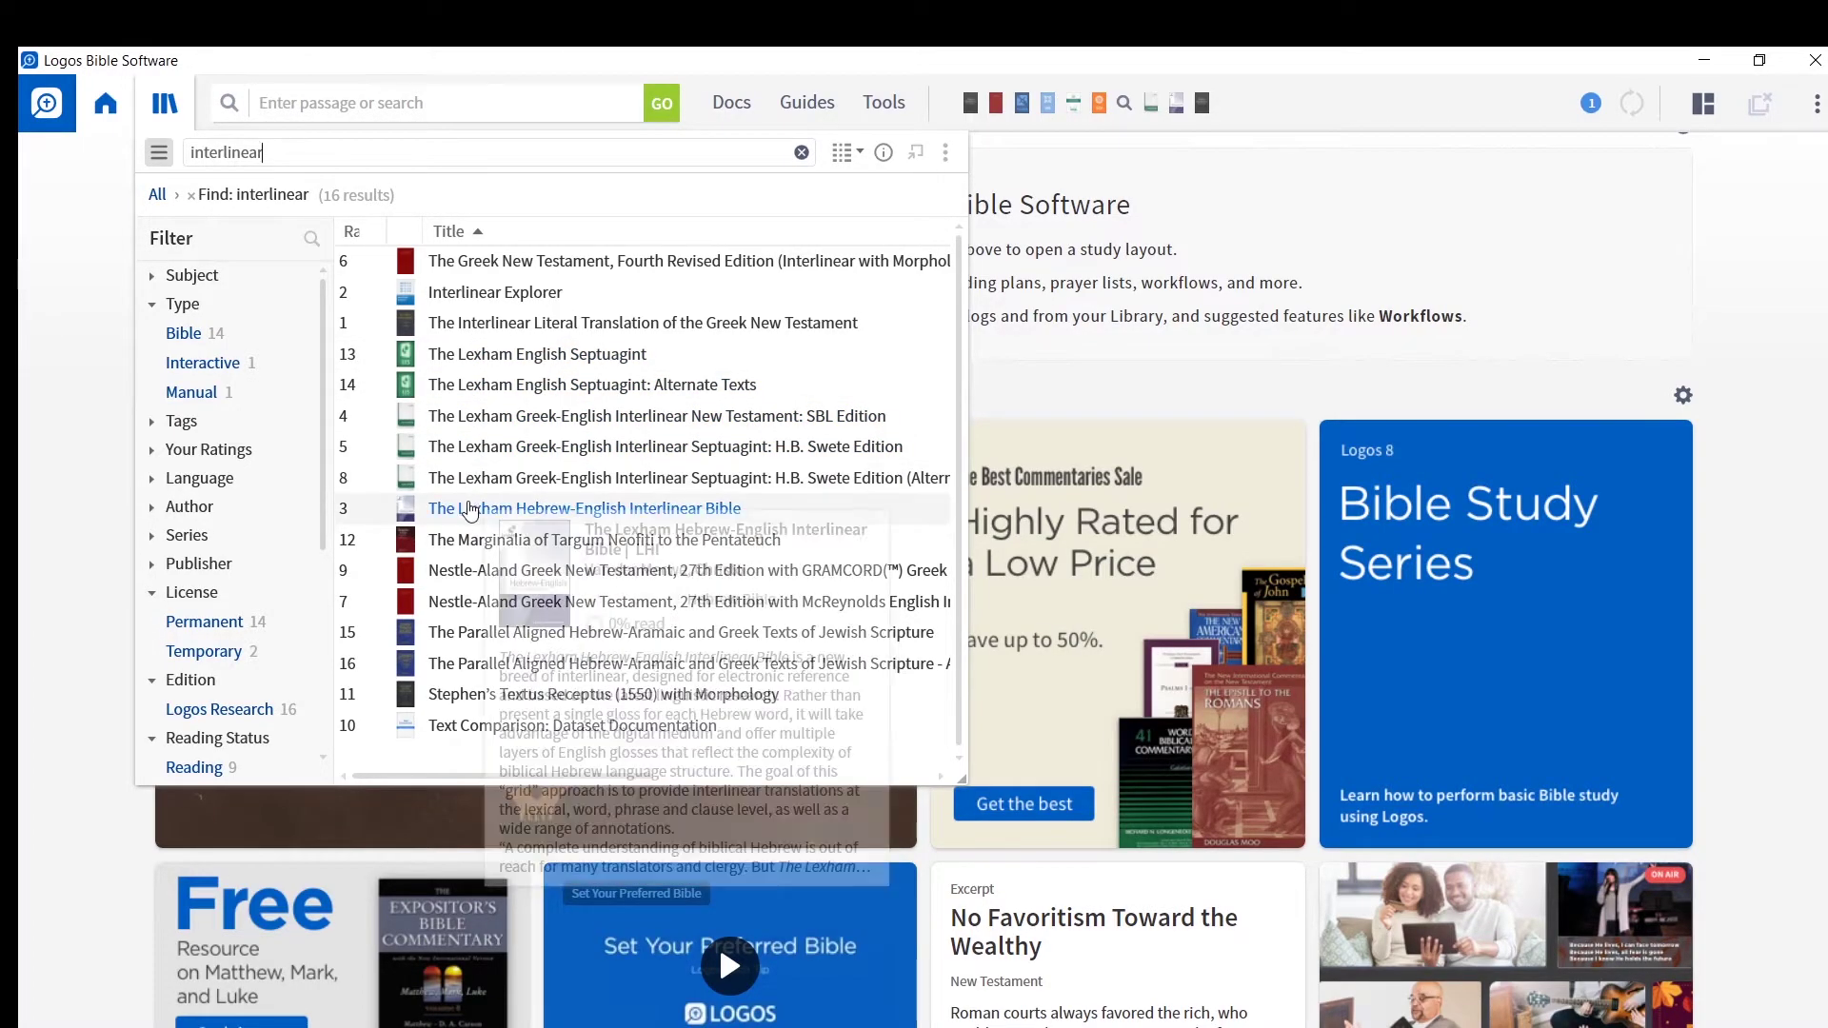
# Open the Lexham Hebrew-English Interlinear Bible and hide, then restore, its table of contents
pyautogui.click(470, 510)
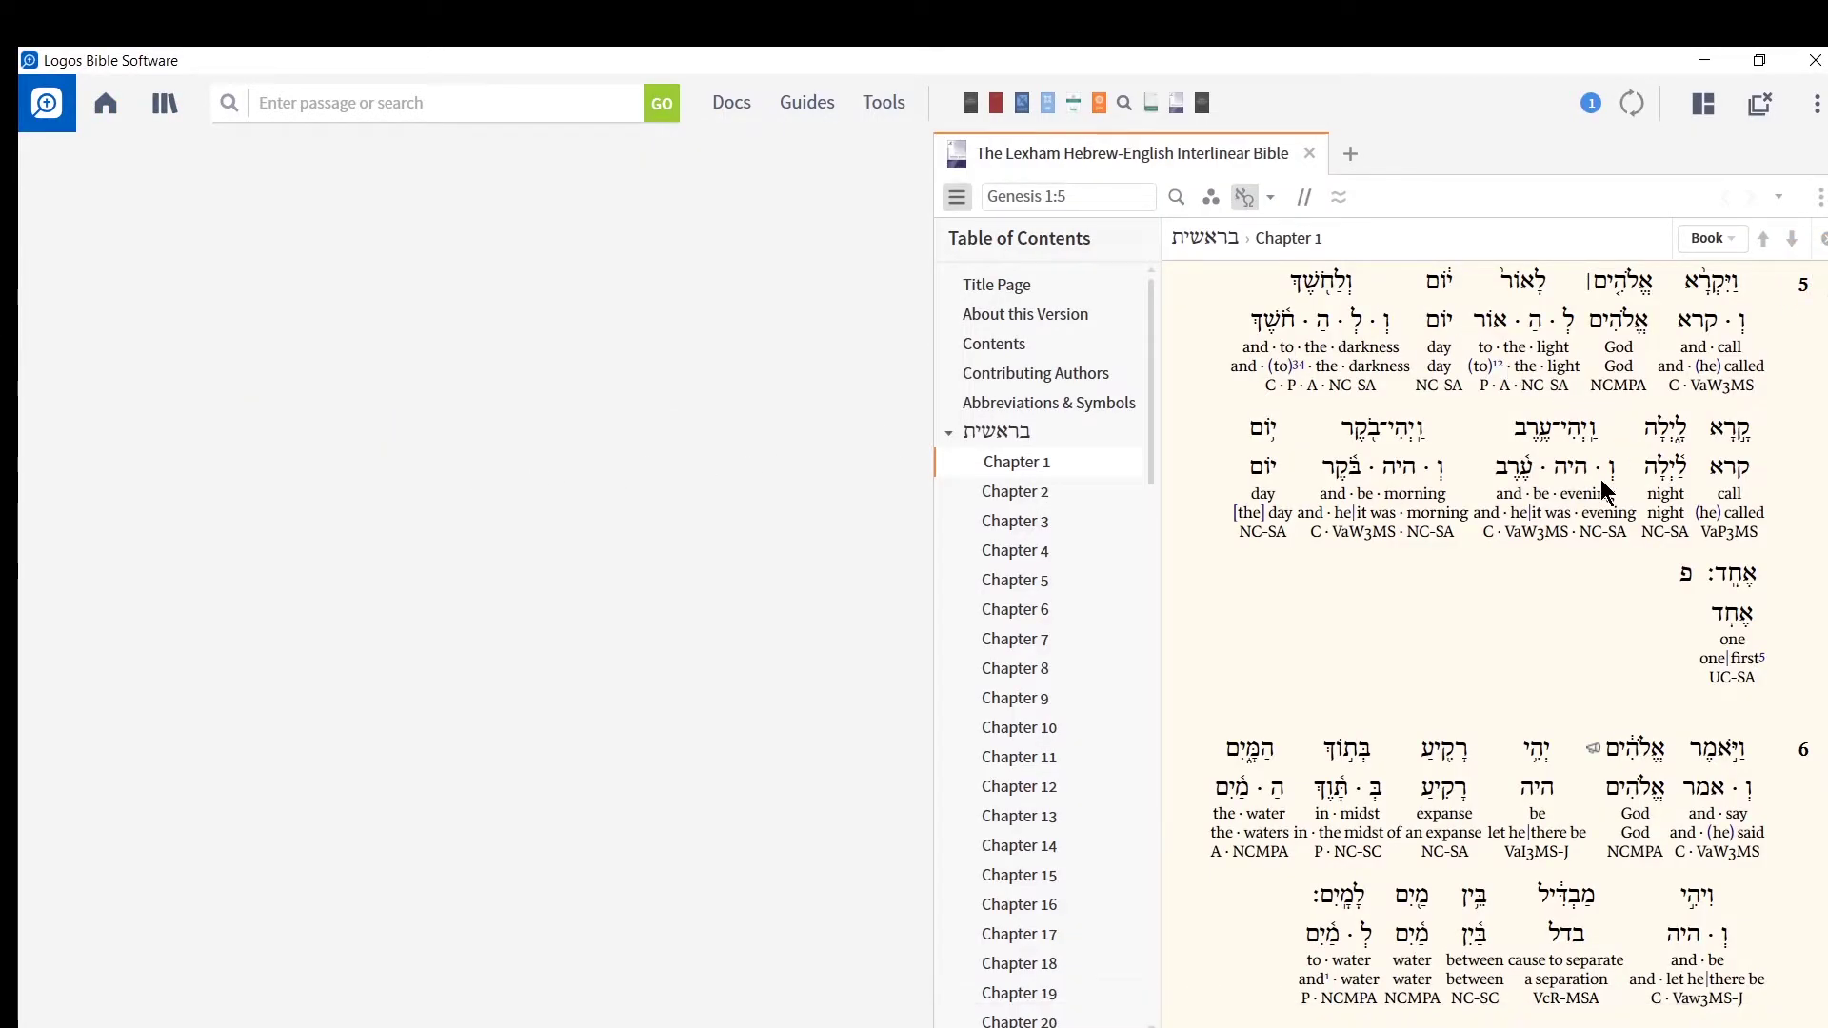
pyautogui.scroll(15, 1333, 365)
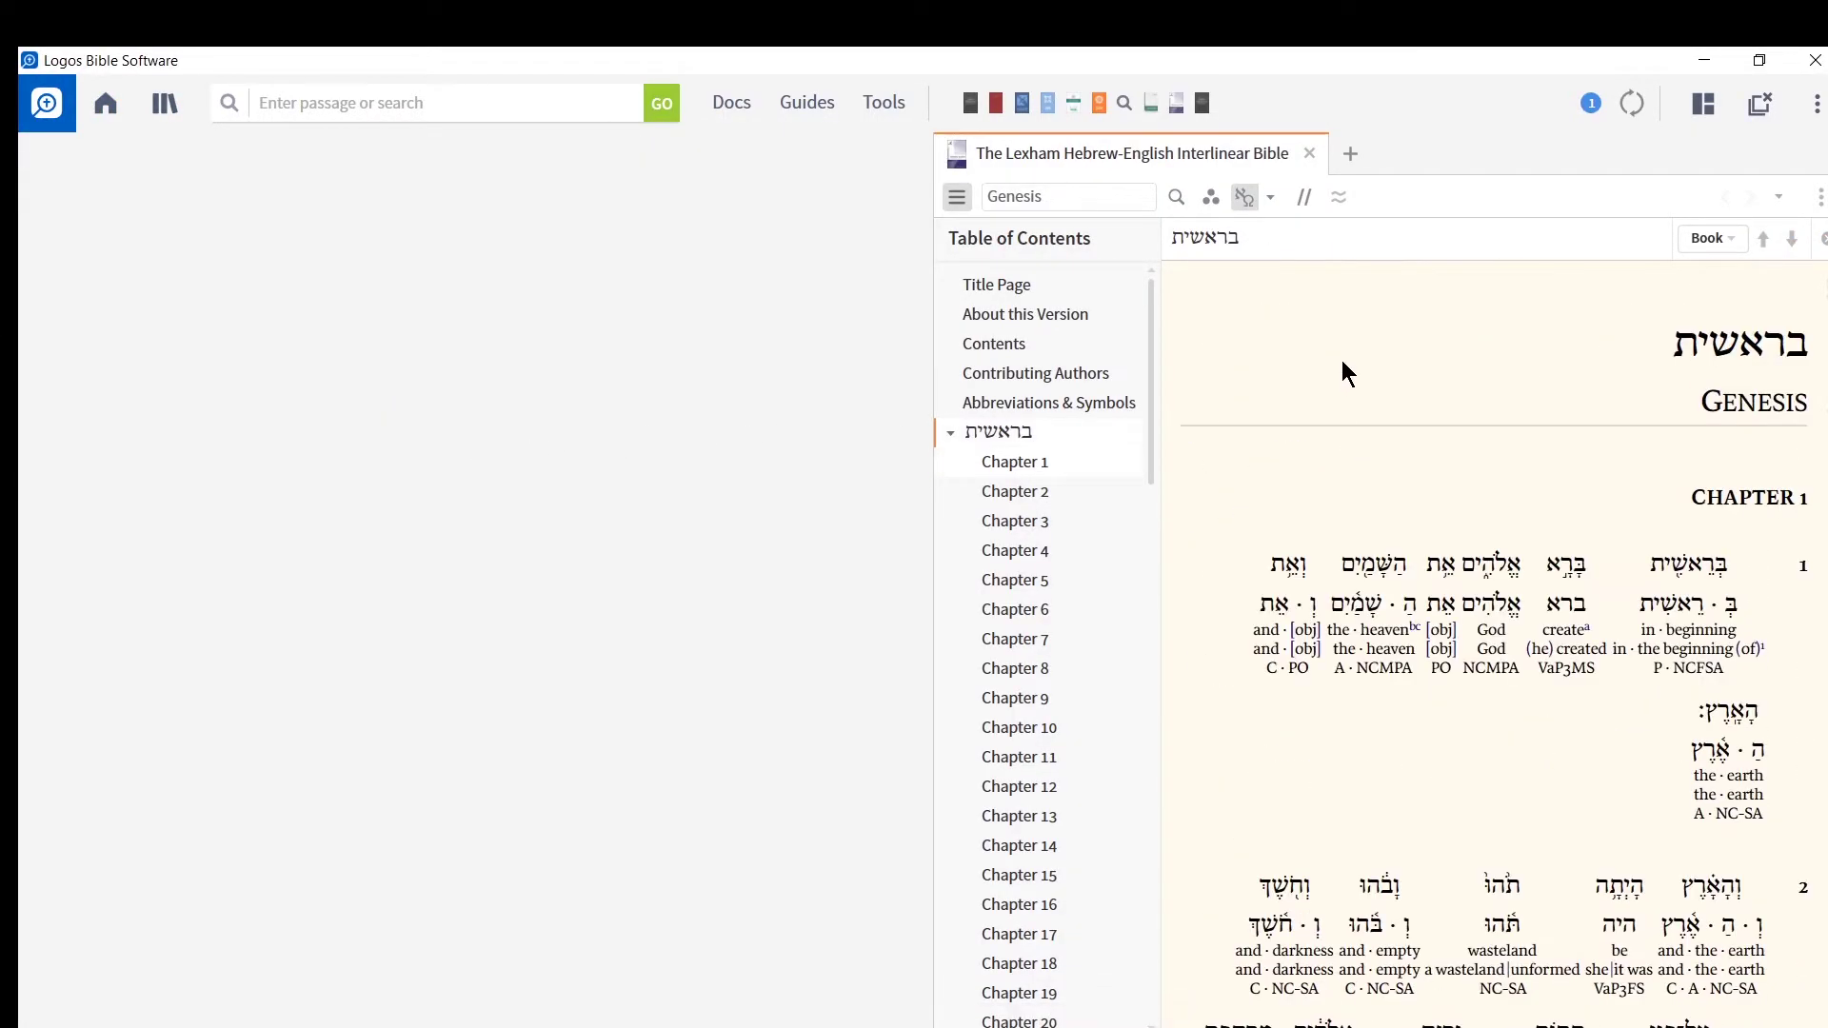
pyautogui.scroll(-5, 1500, 423)
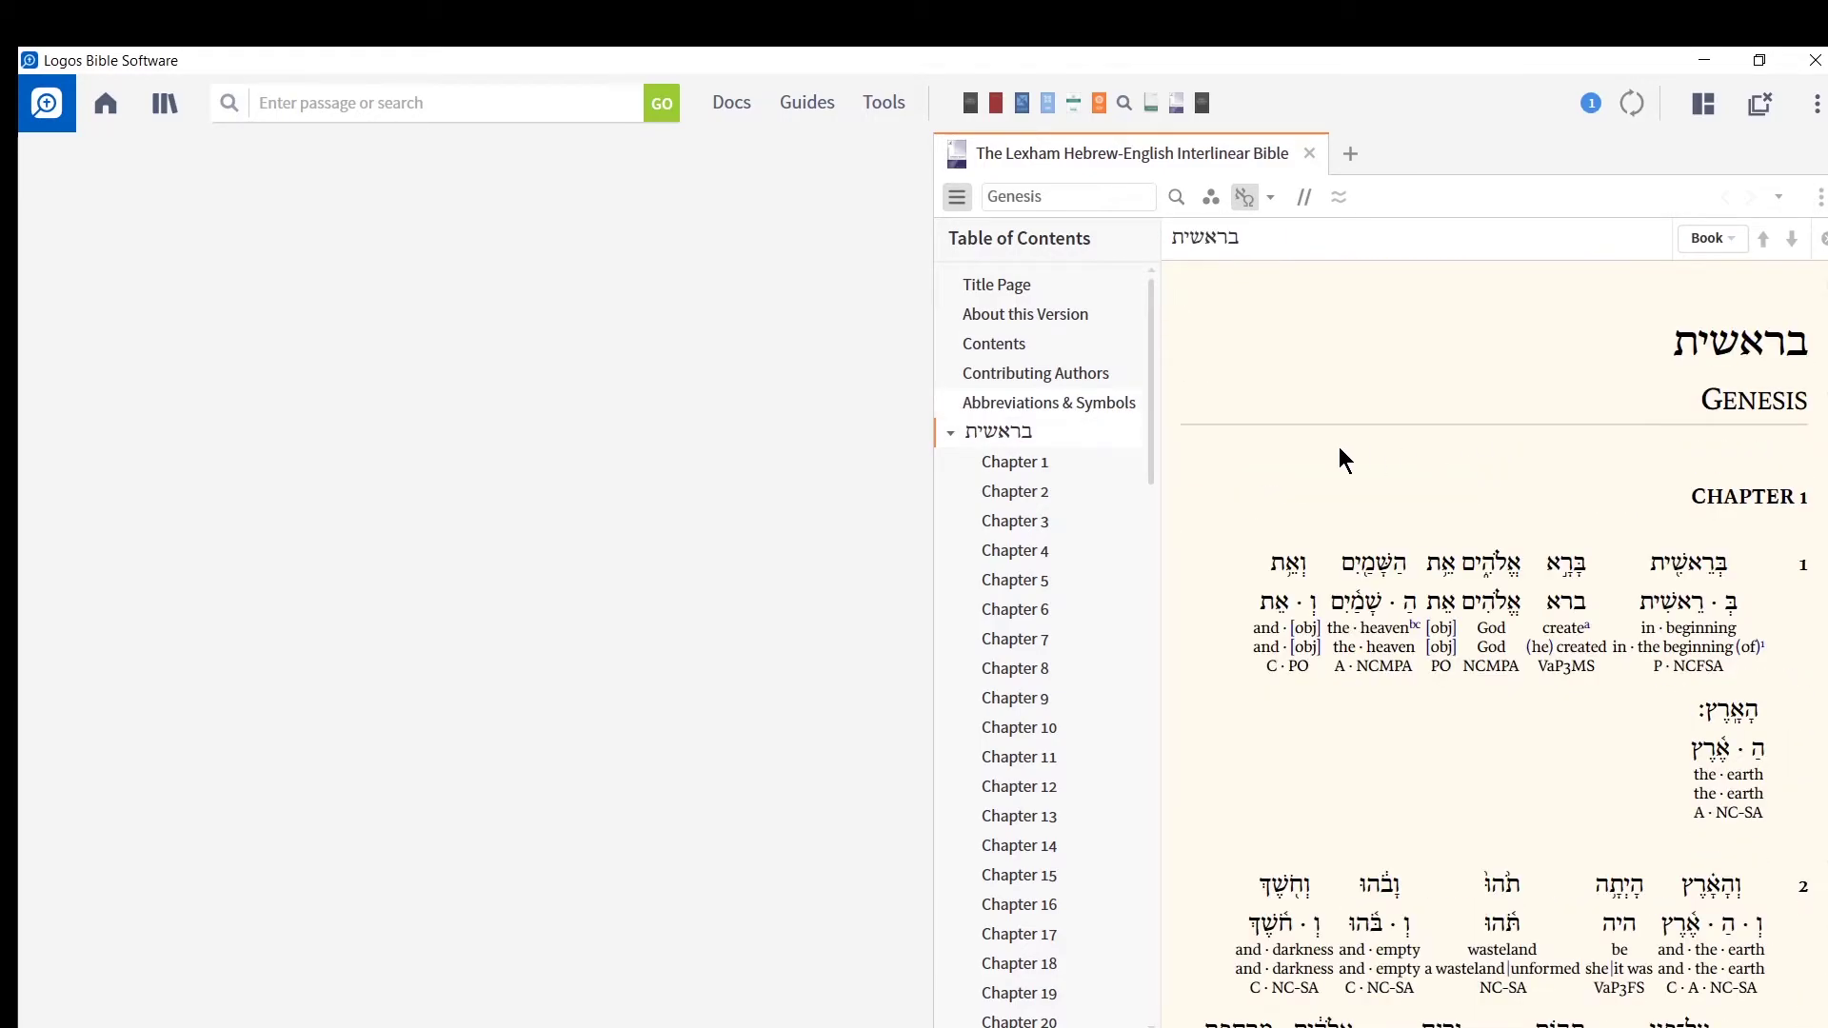
pyautogui.click(960, 197)
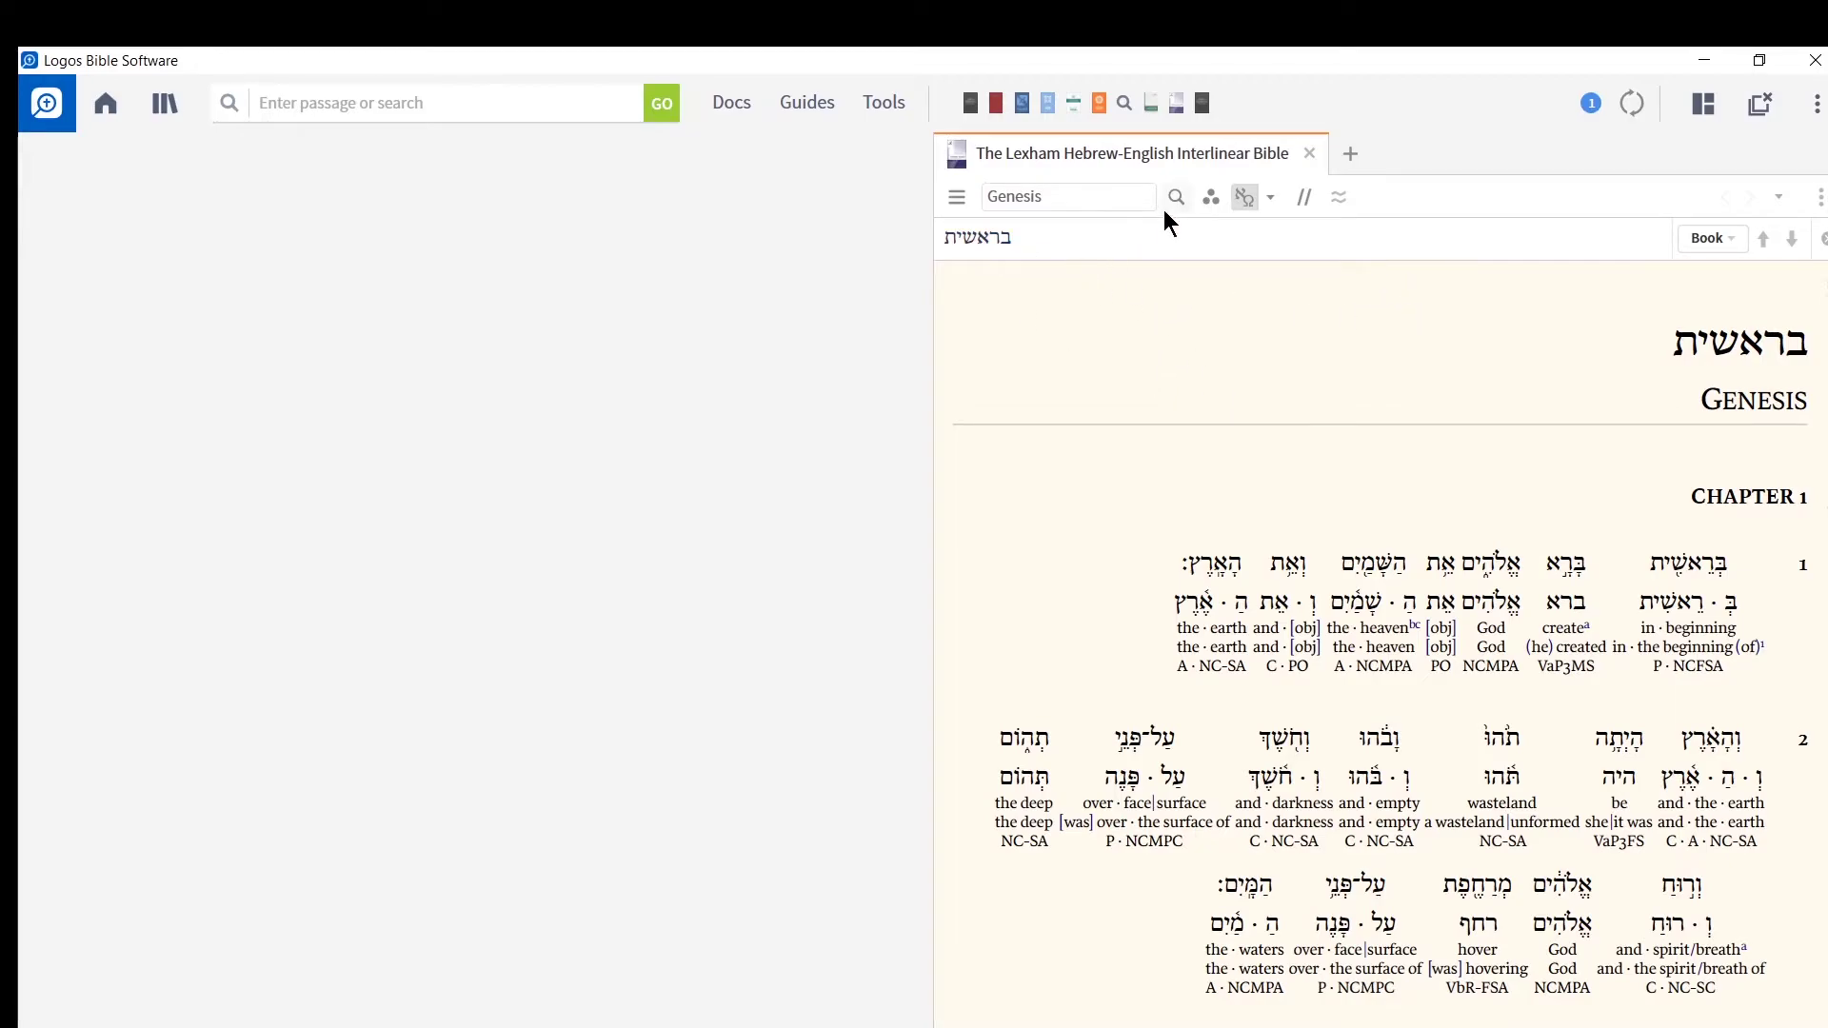
pyautogui.click(958, 198)
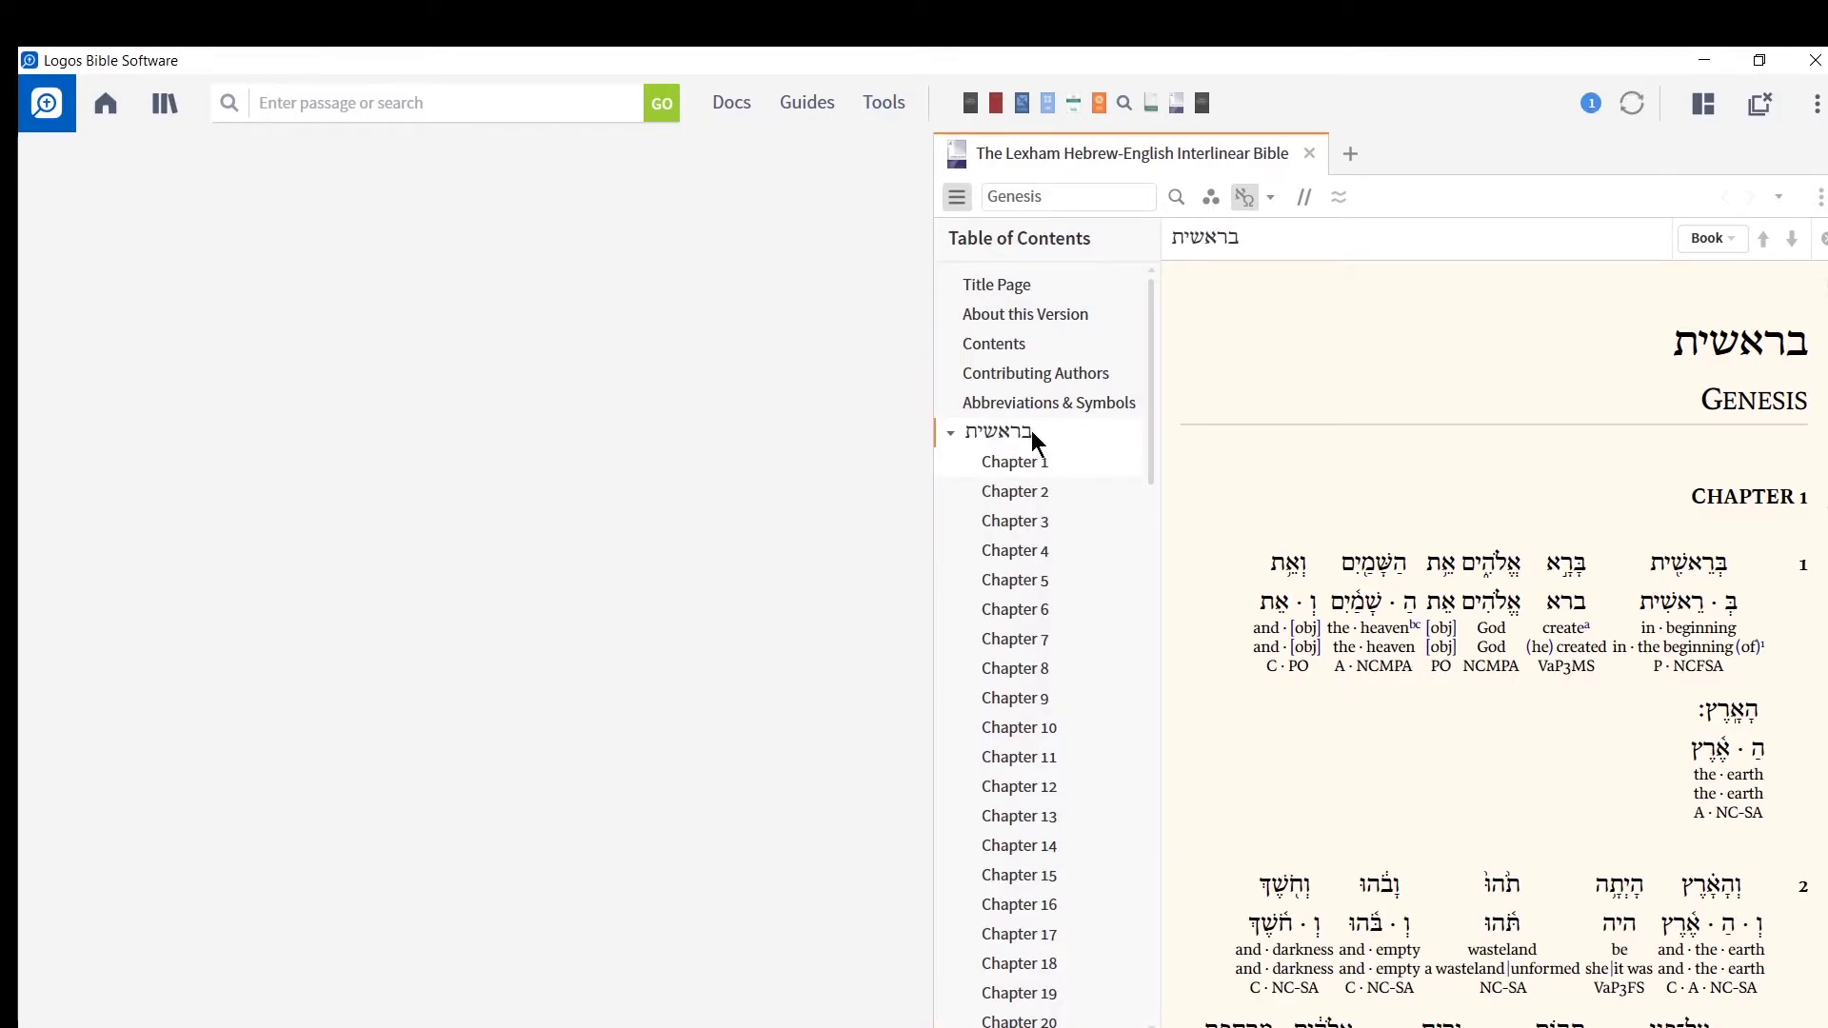
# Browse the Title Page, Contents and Genesis chapter 9, then return to Genesis chapter 1
pyautogui.click(1008, 288)
pyautogui.click(1005, 347)
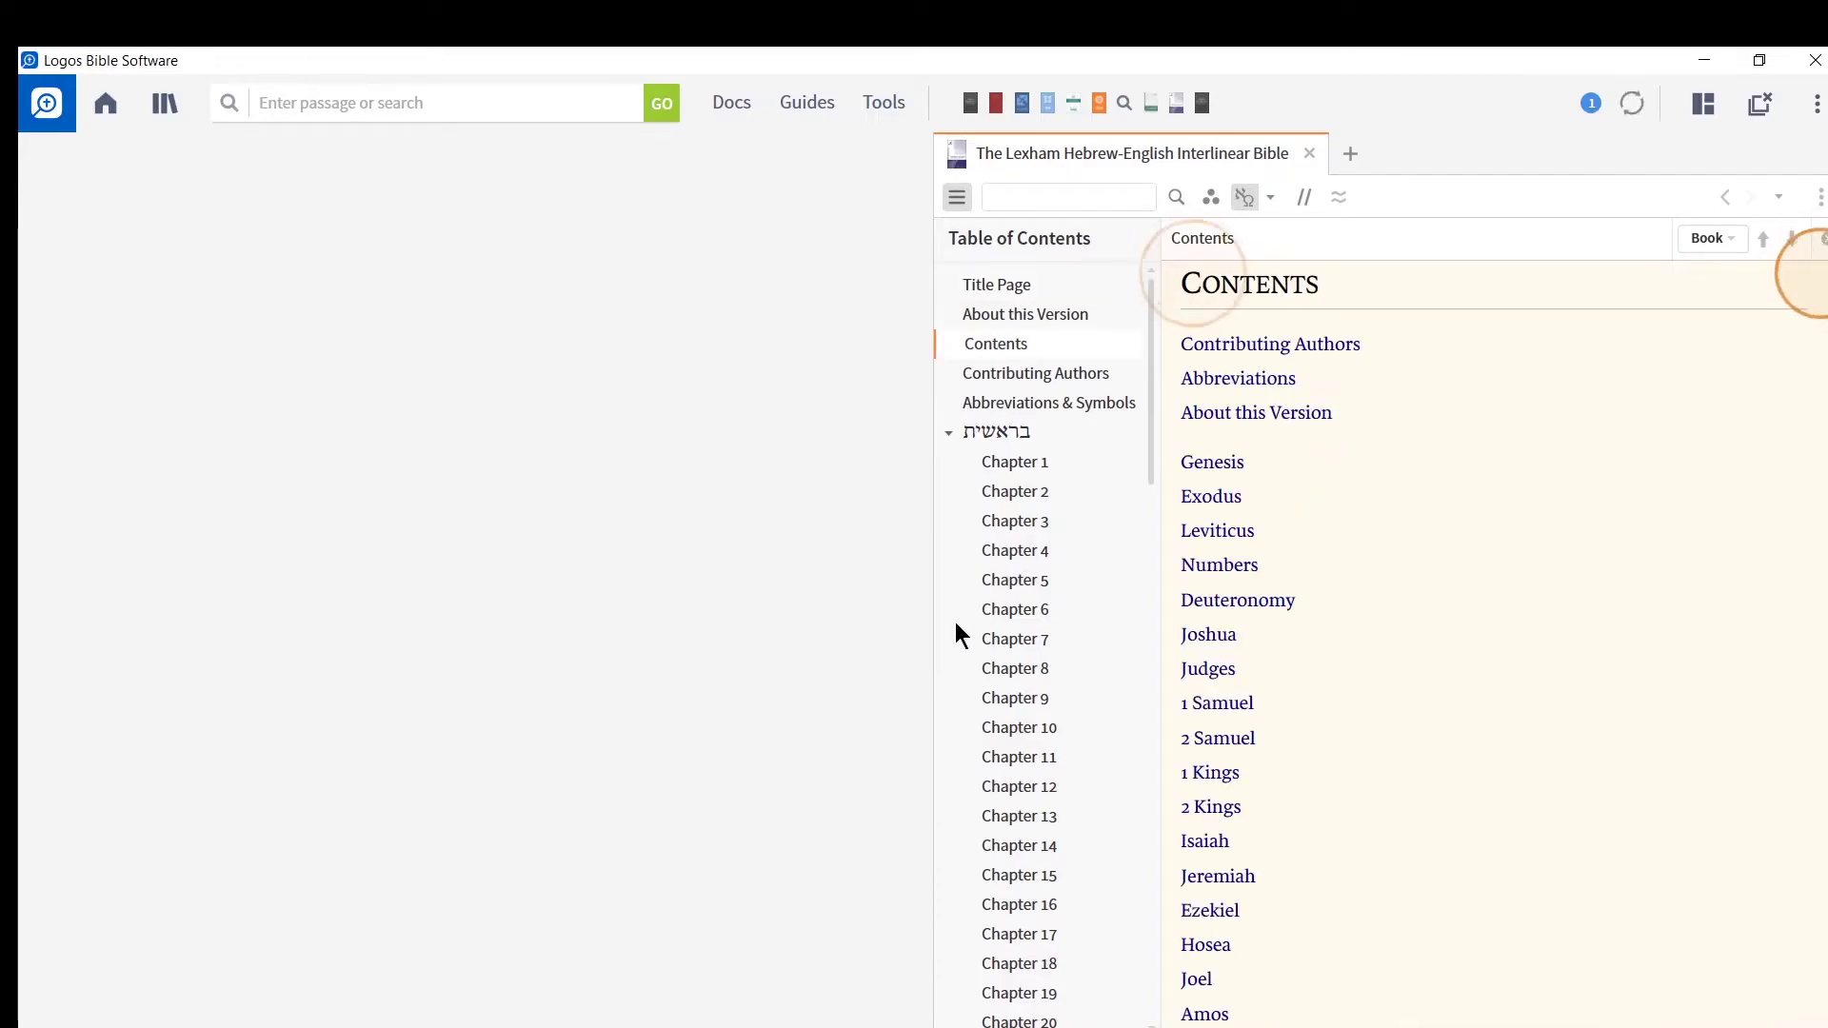
pyautogui.click(1006, 693)
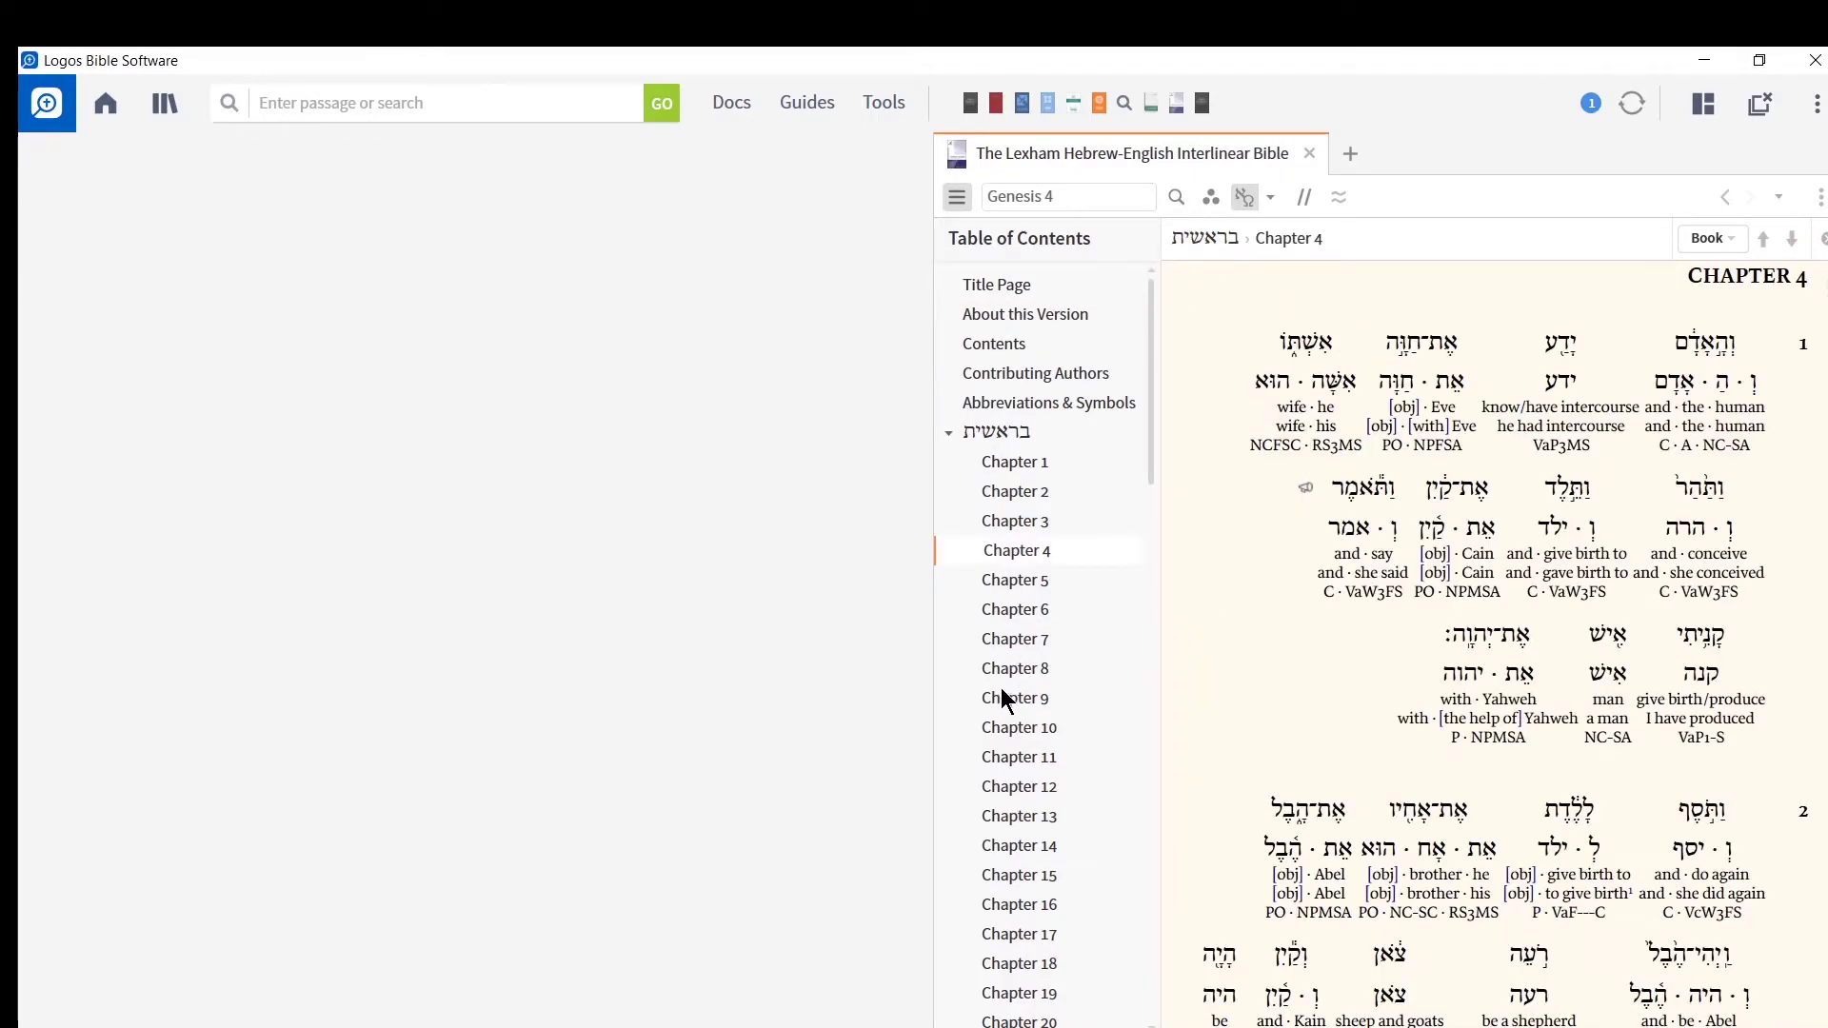
pyautogui.click(953, 441)
pyautogui.click(954, 434)
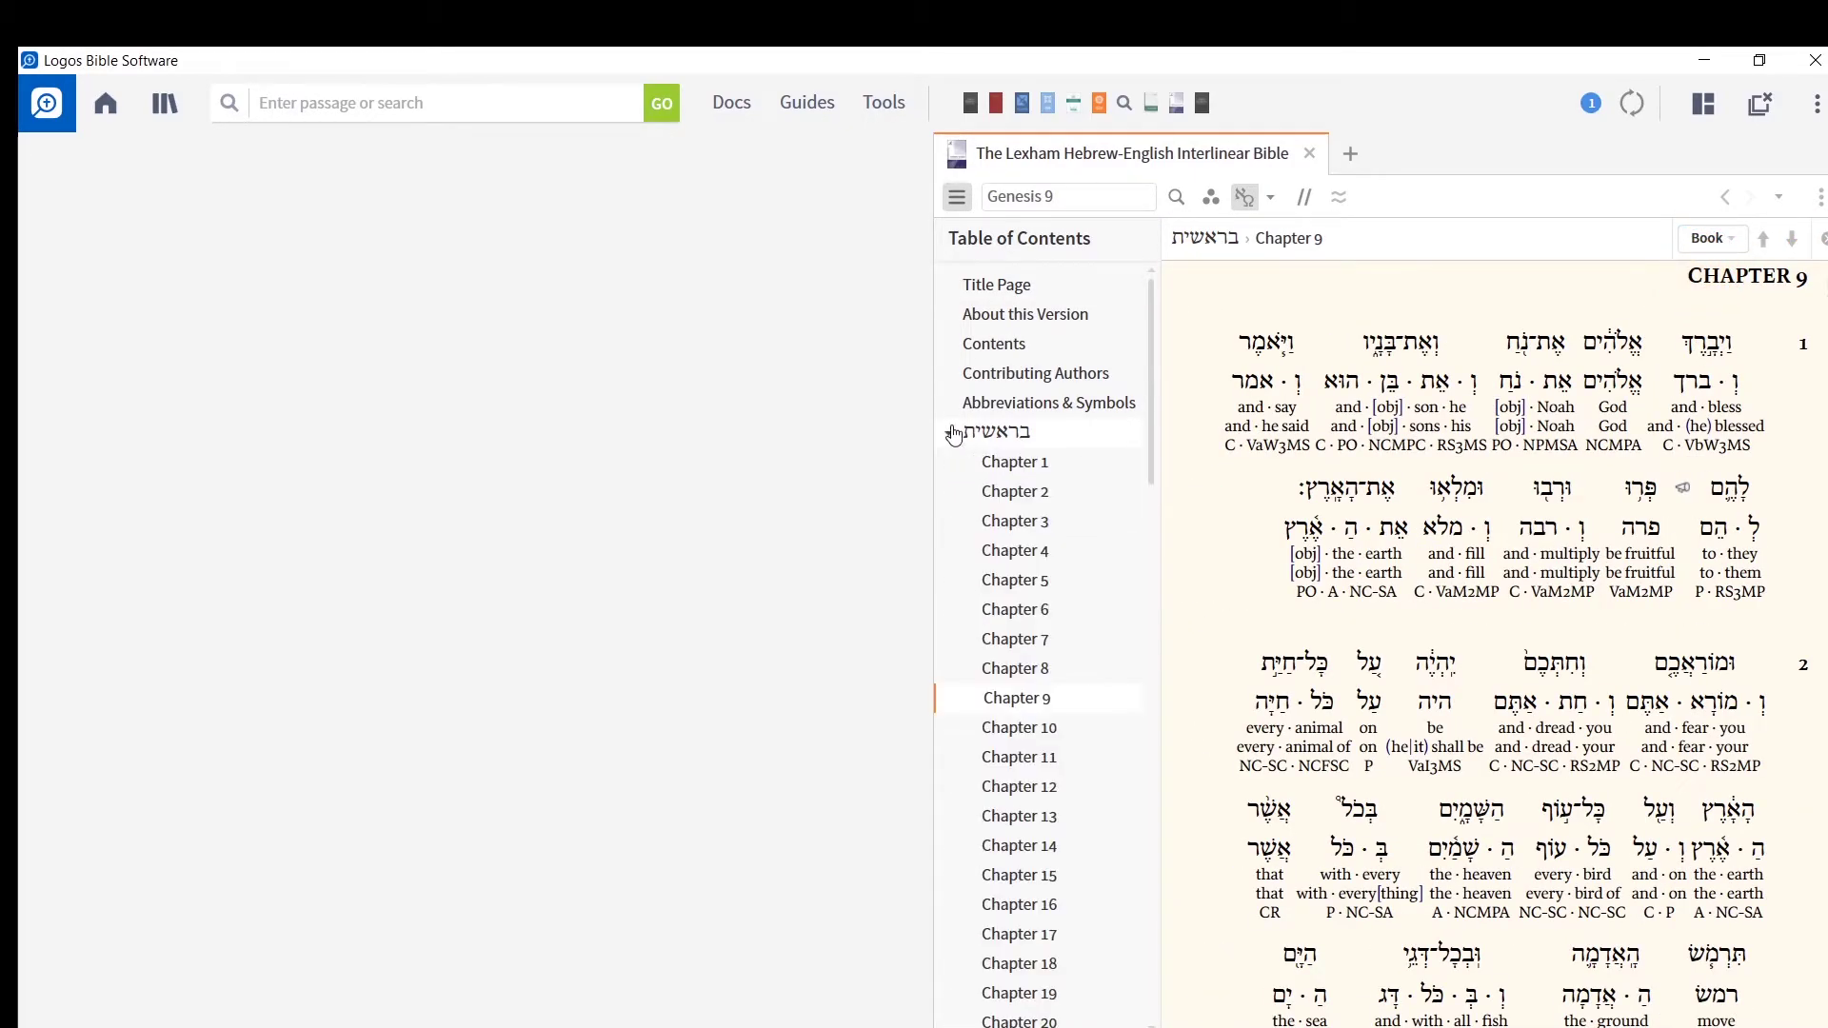
pyautogui.click(1012, 465)
pyautogui.click(1702, 274)
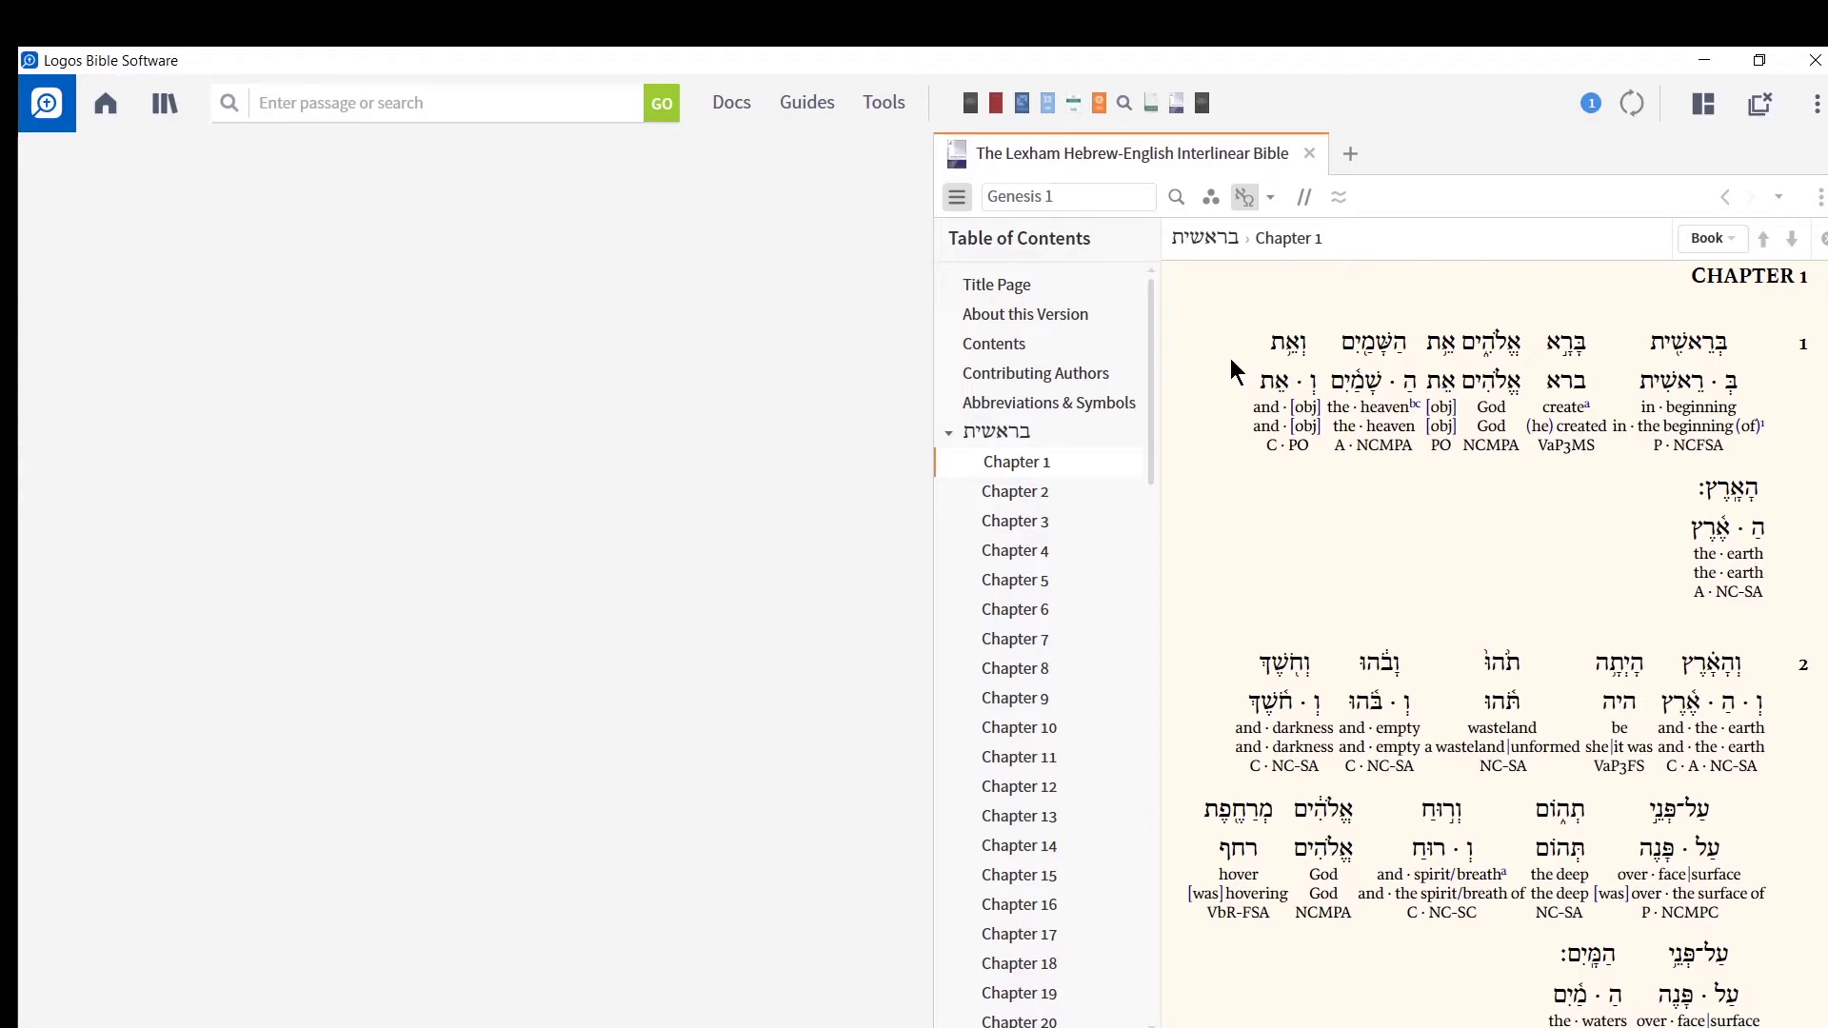
# Leave the interlinear filling the window and enlarge its Genesis 1 text with the panel menu's large A
pyautogui.click(1704, 103)
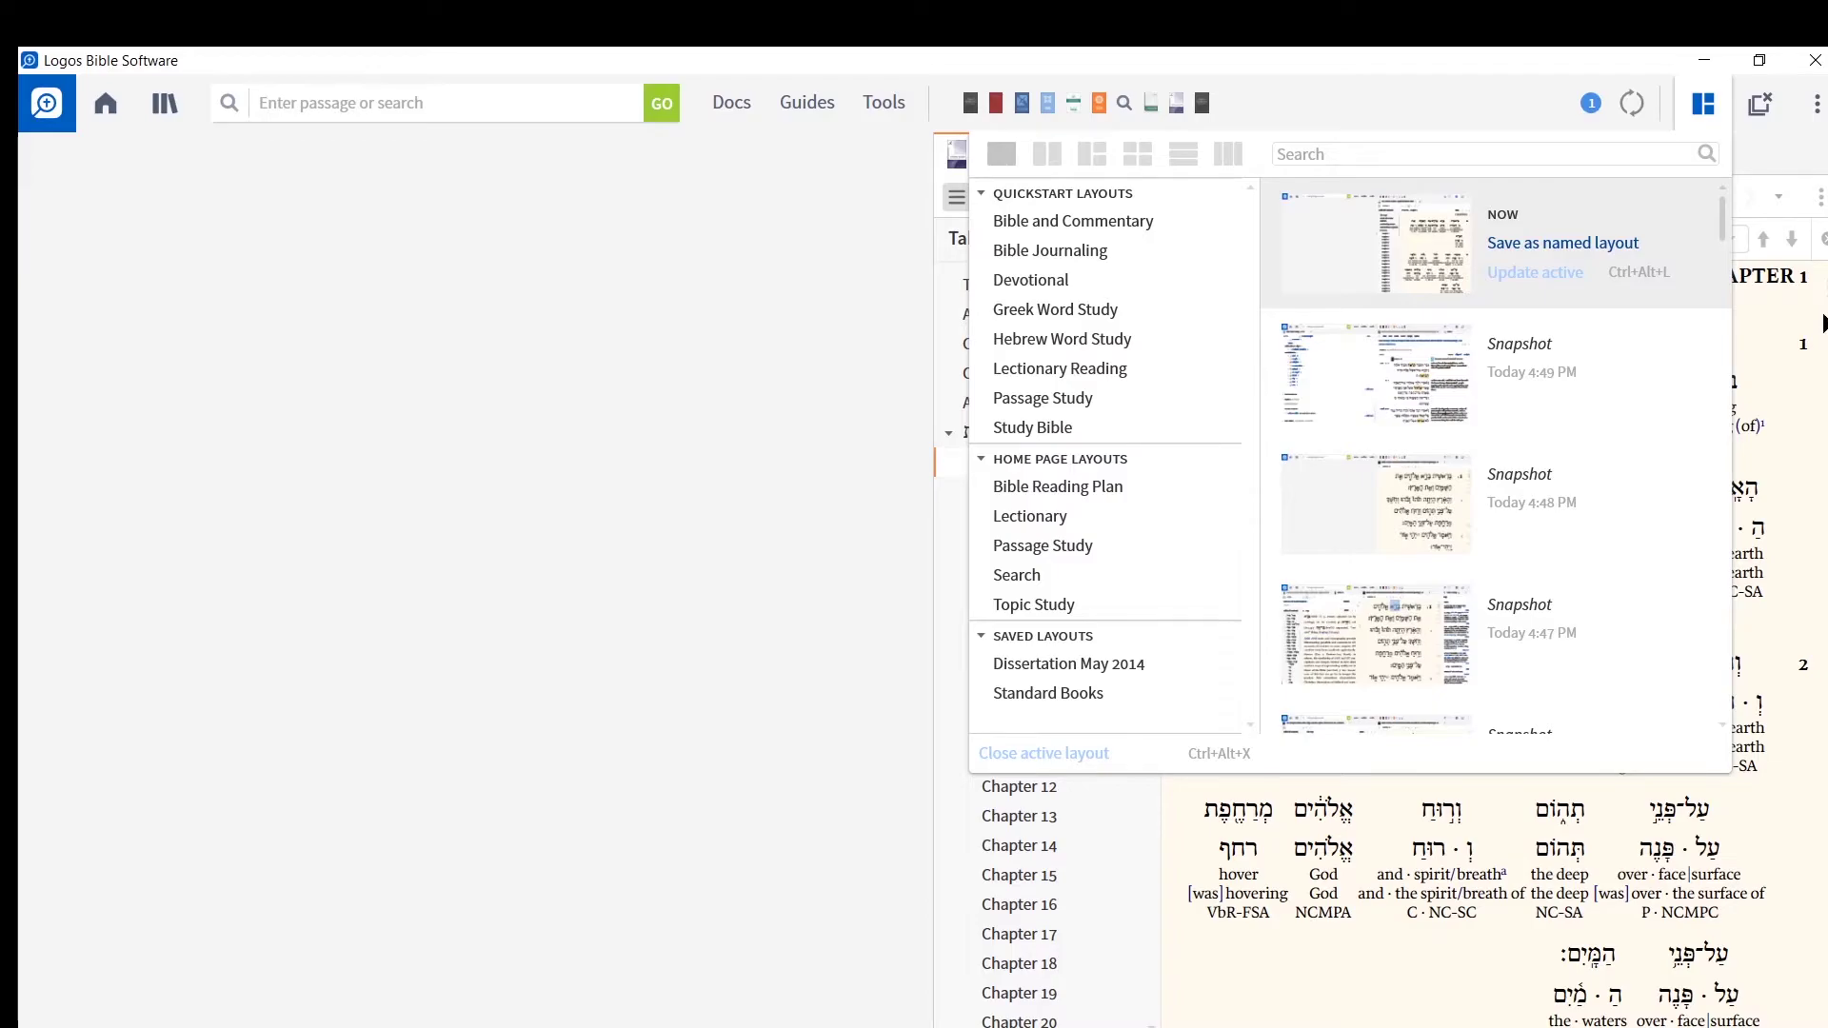
pyautogui.press('Escape')
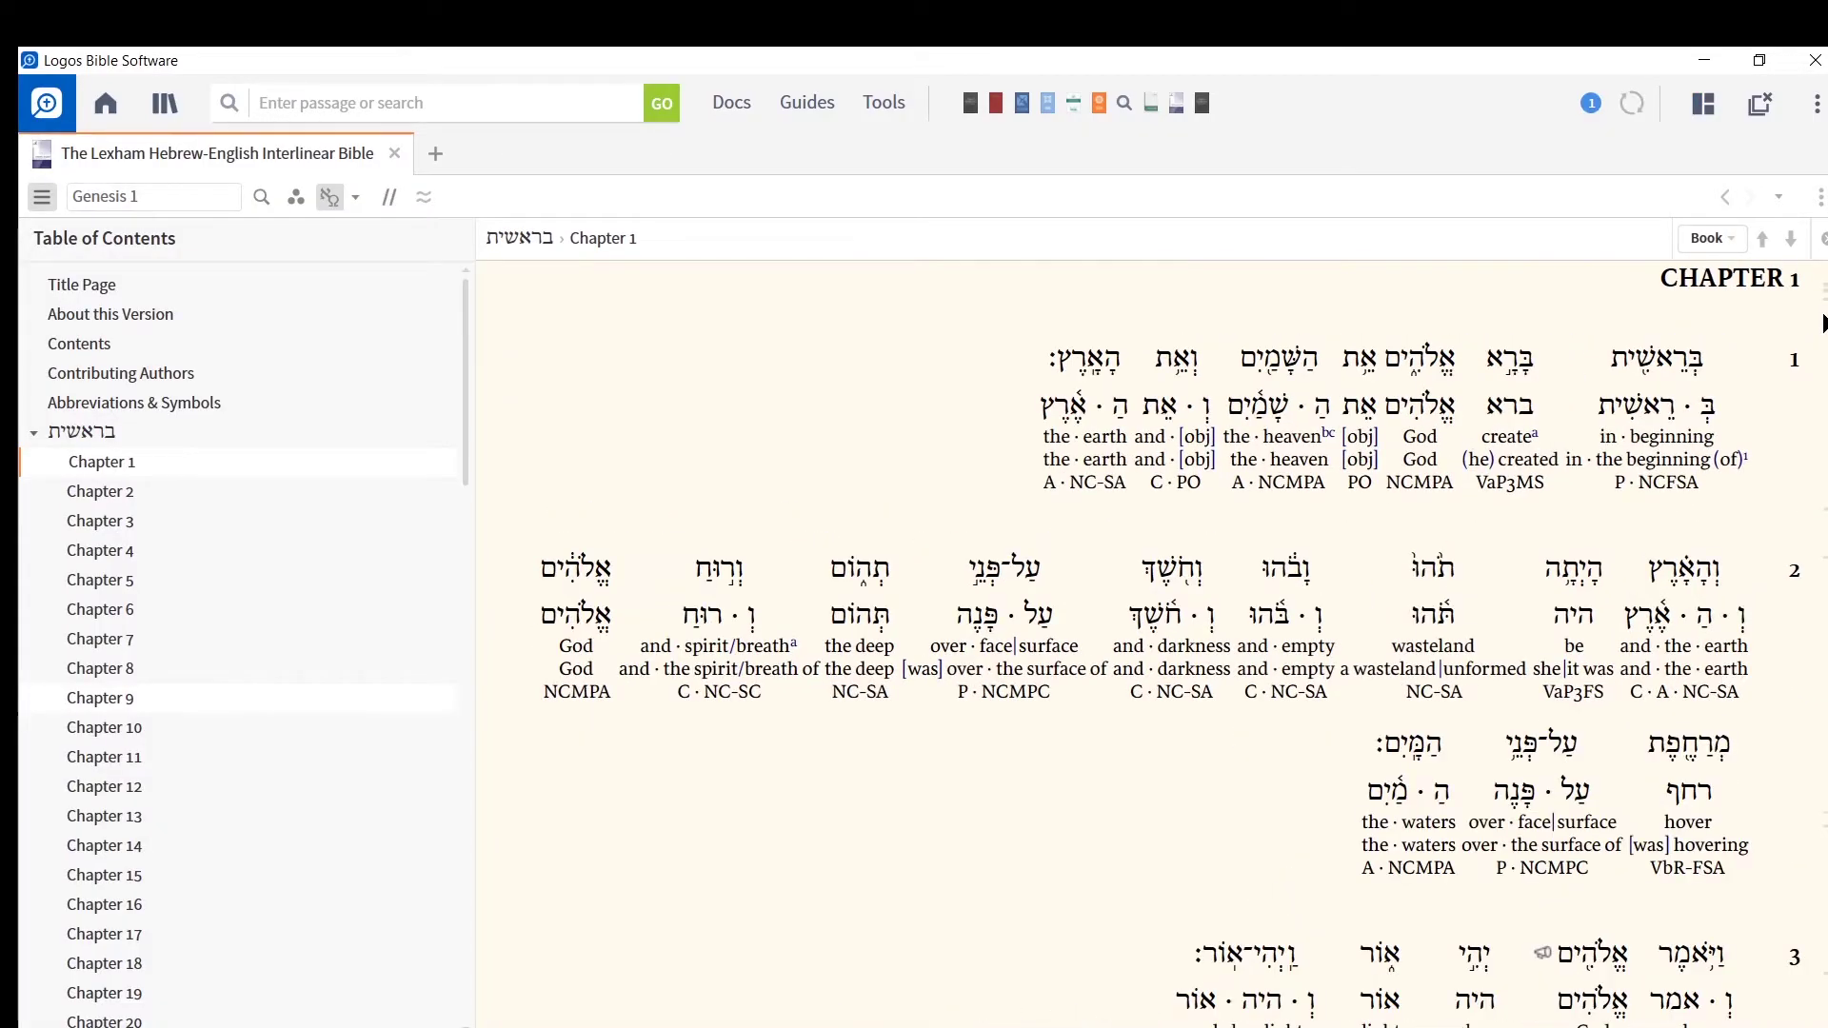
pyautogui.scroll(3, 1823, 323)
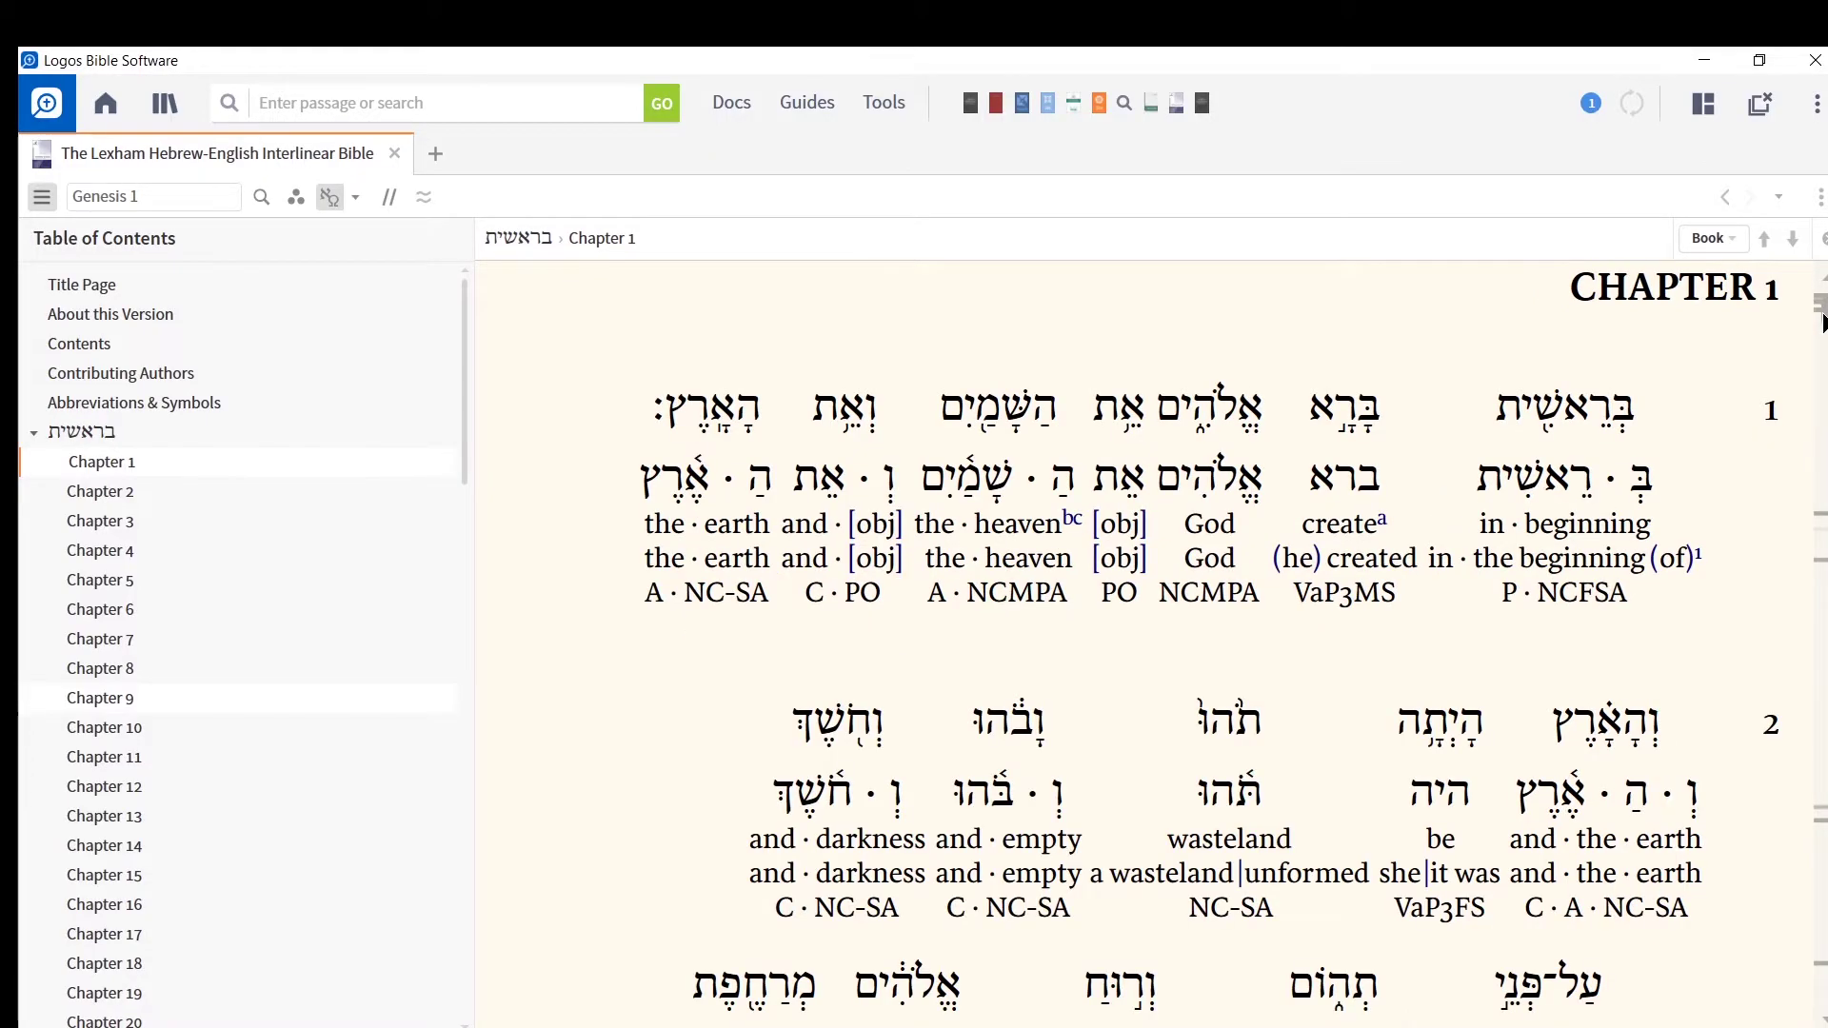
pyautogui.click(1821, 200)
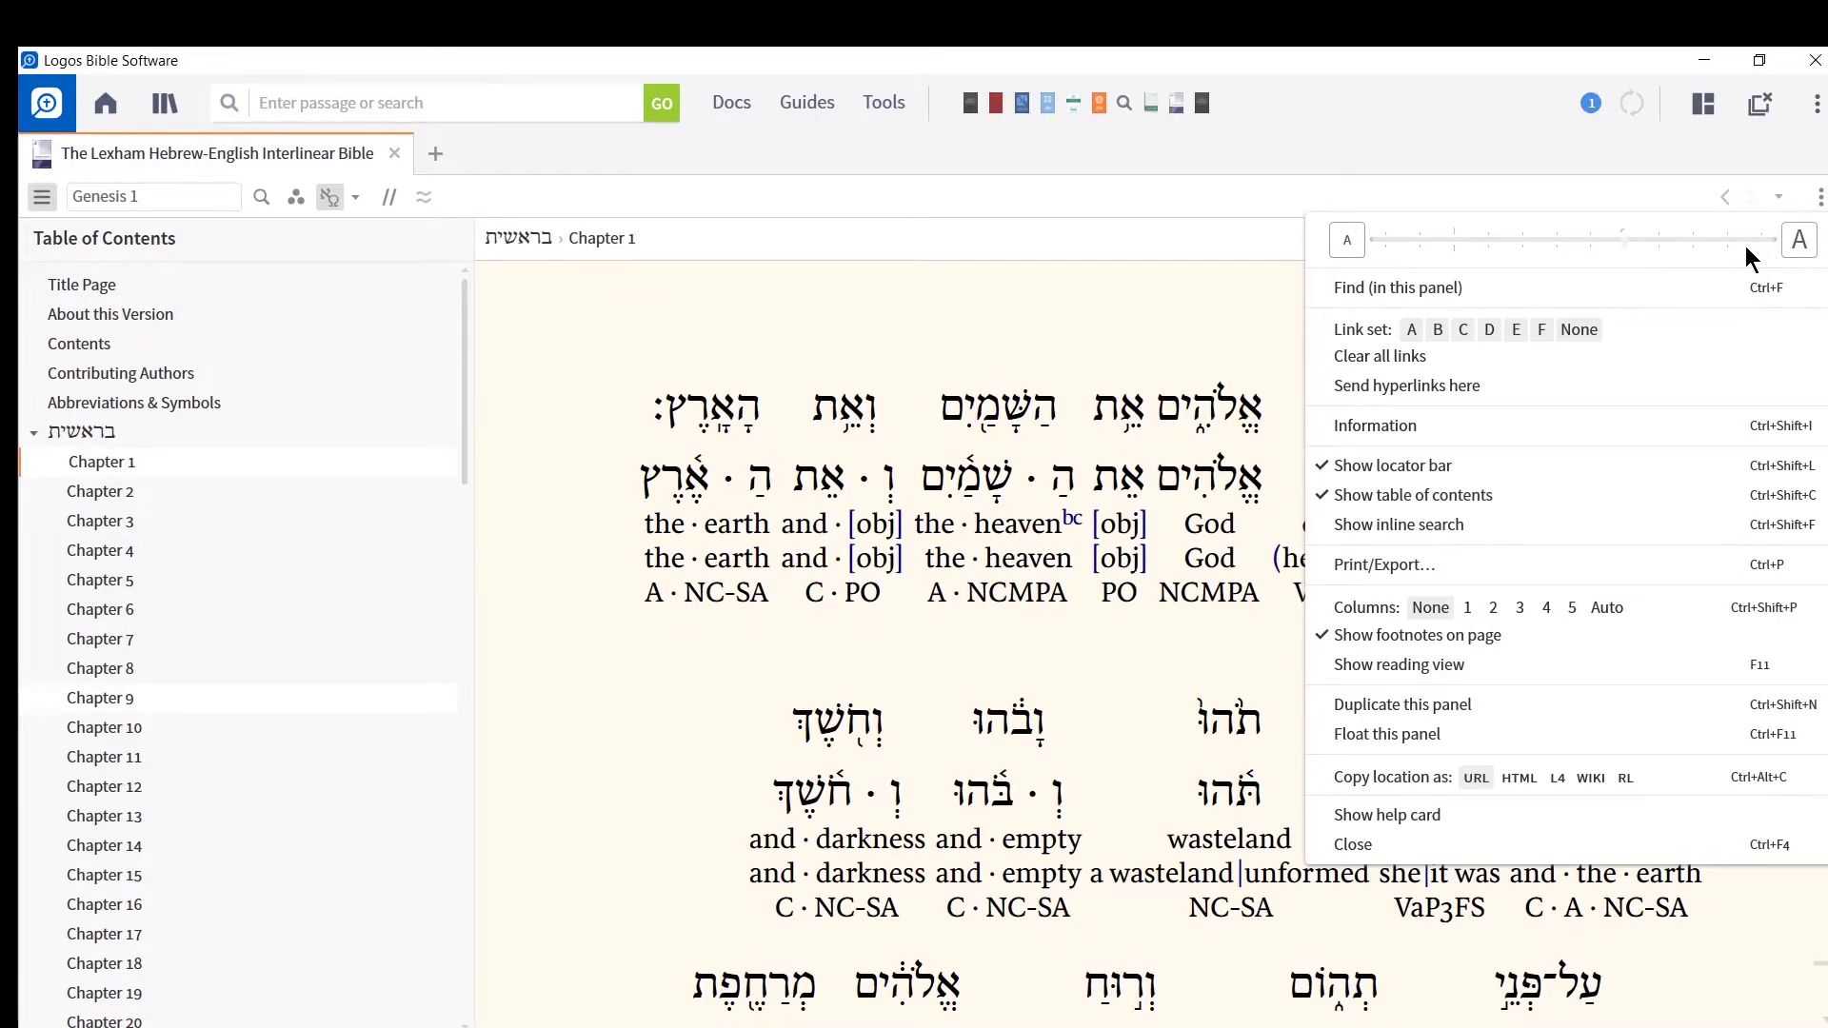
pyautogui.click(1796, 244)
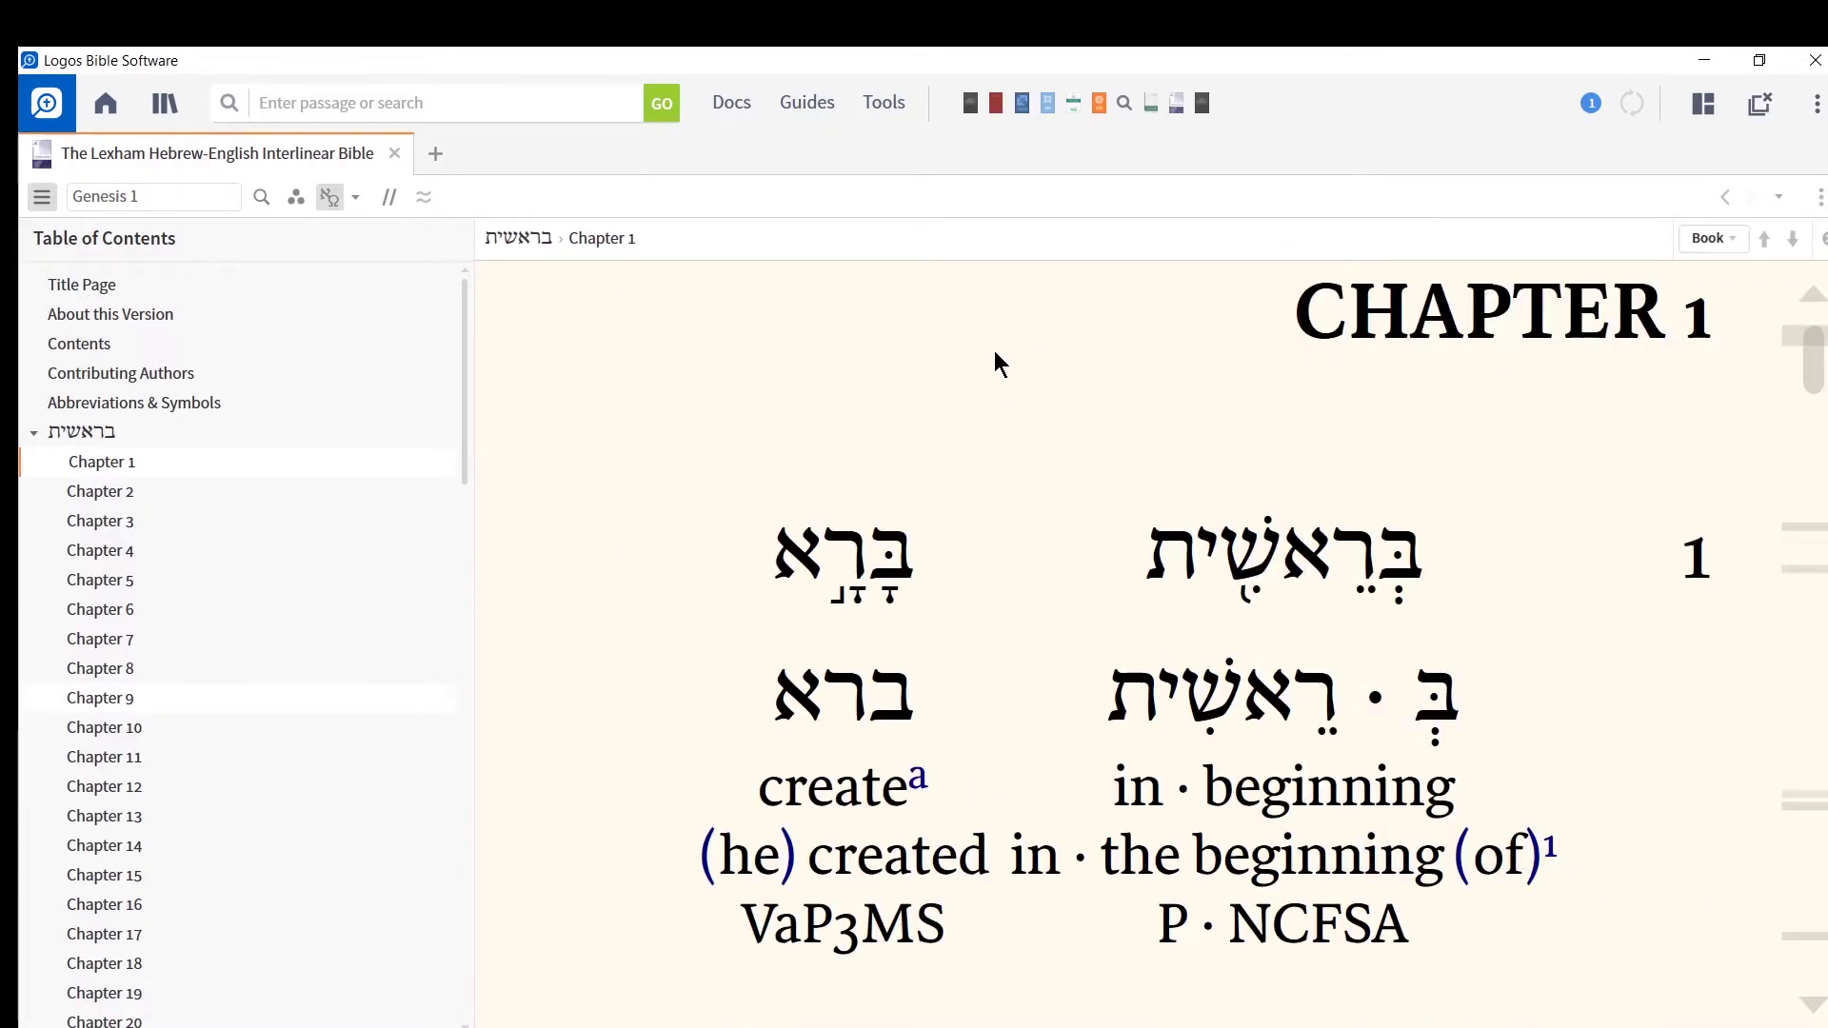
pyautogui.hotkey('ctrl', '-')
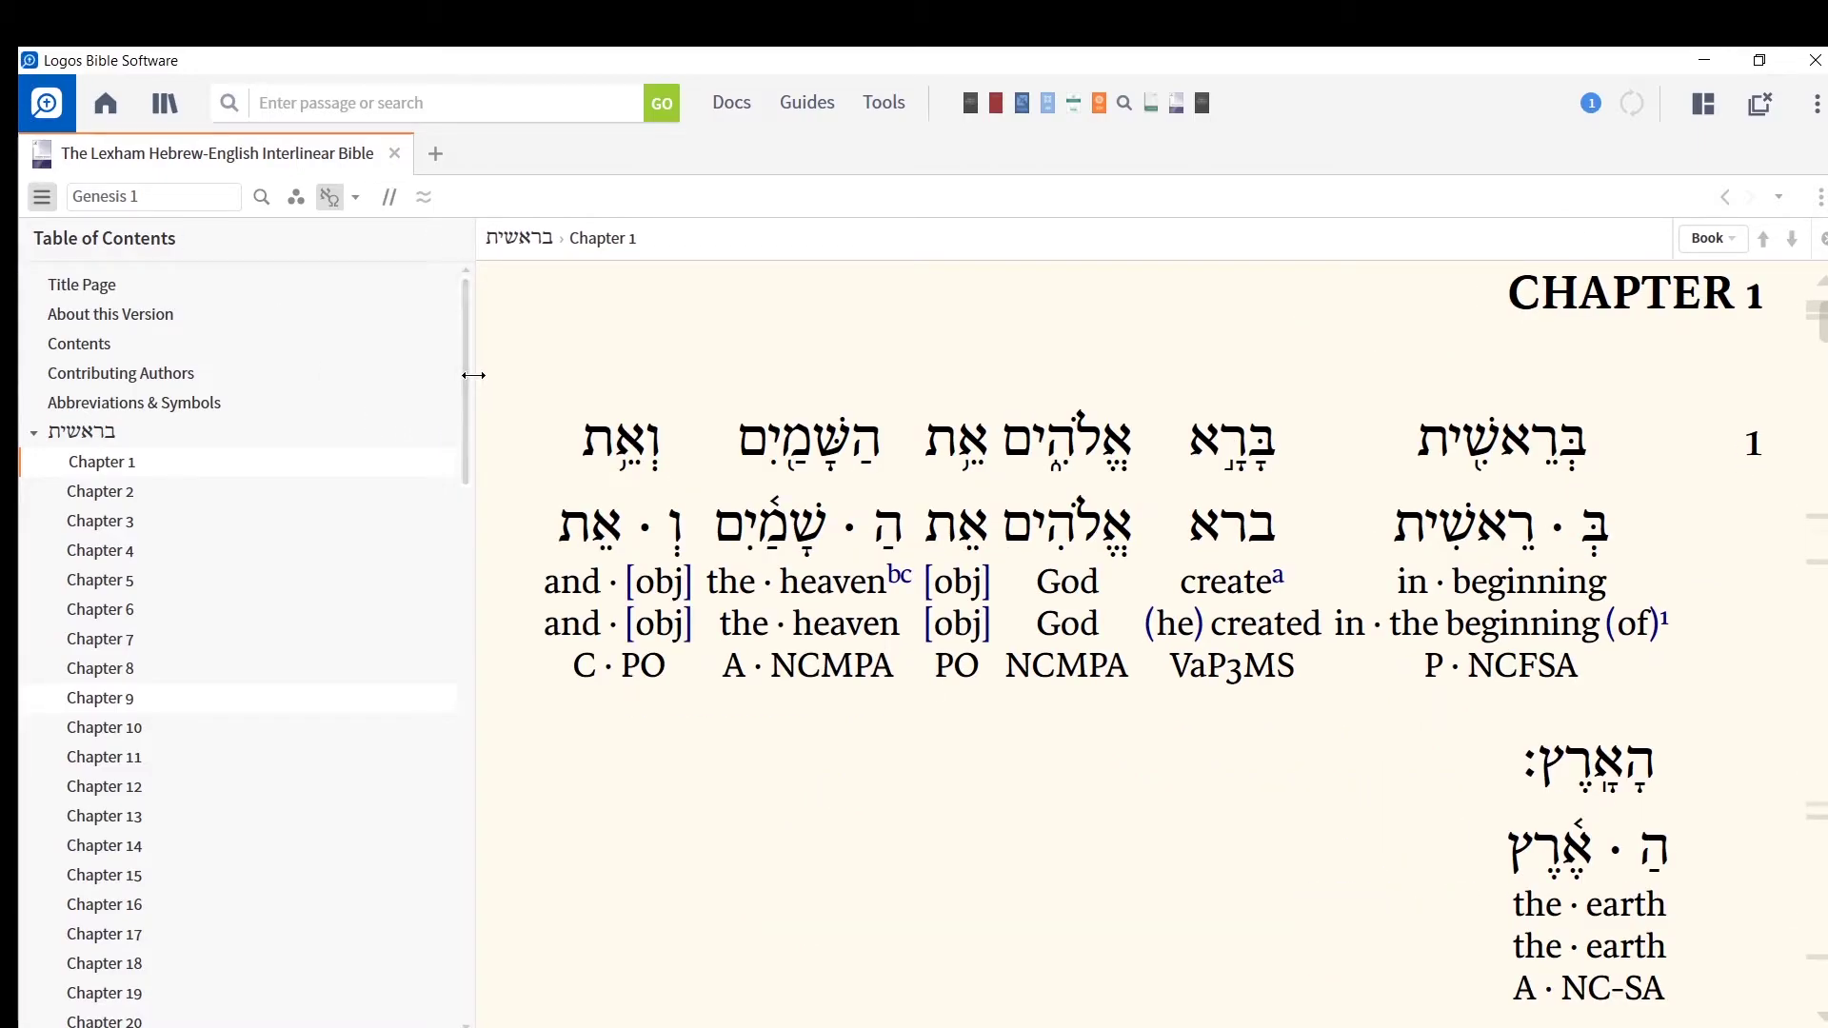
# Drag the table of contents divider left so the Genesis 1 interlinear text gets more width
pyautogui.moveTo(473, 375); pyautogui.dragTo(125, 400)
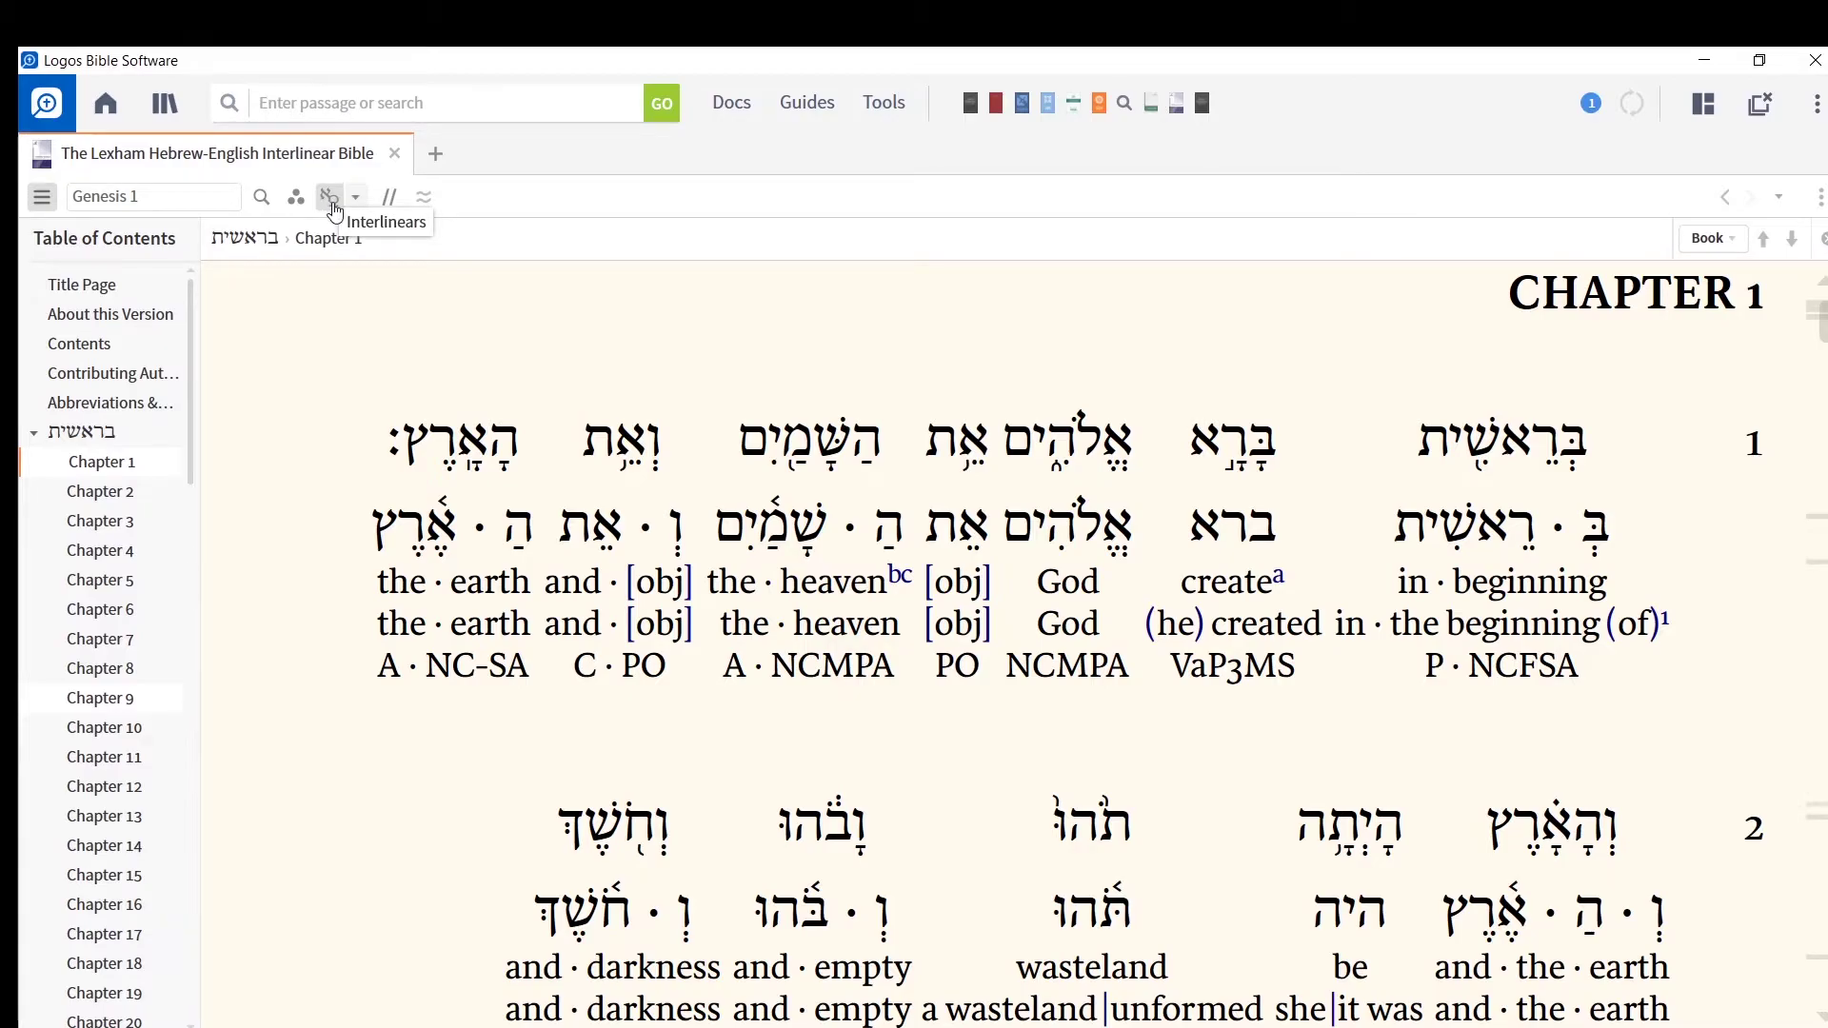
# Add Manuscript (Transliterated) and Hebrew Lemma (Transliterated) lines to the Genesis 1 interlinear
pyautogui.click(330, 197)
pyautogui.click(329, 197)
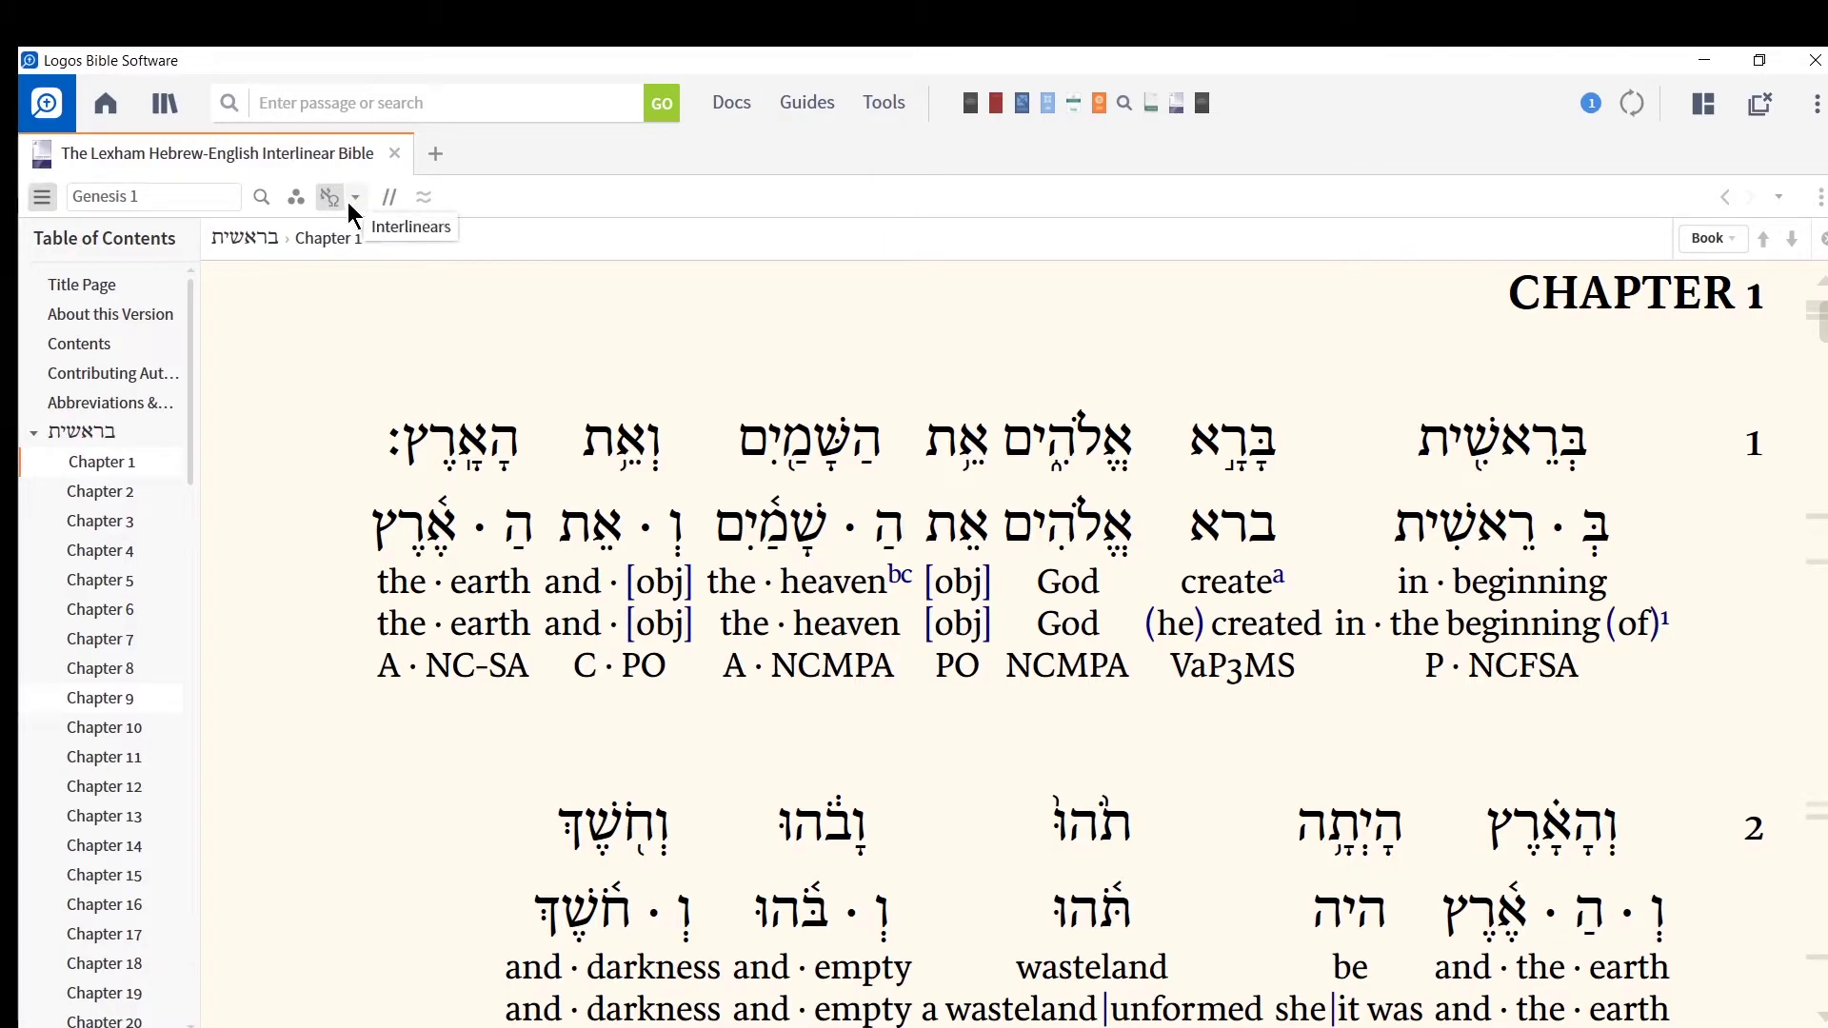
pyautogui.click(354, 198)
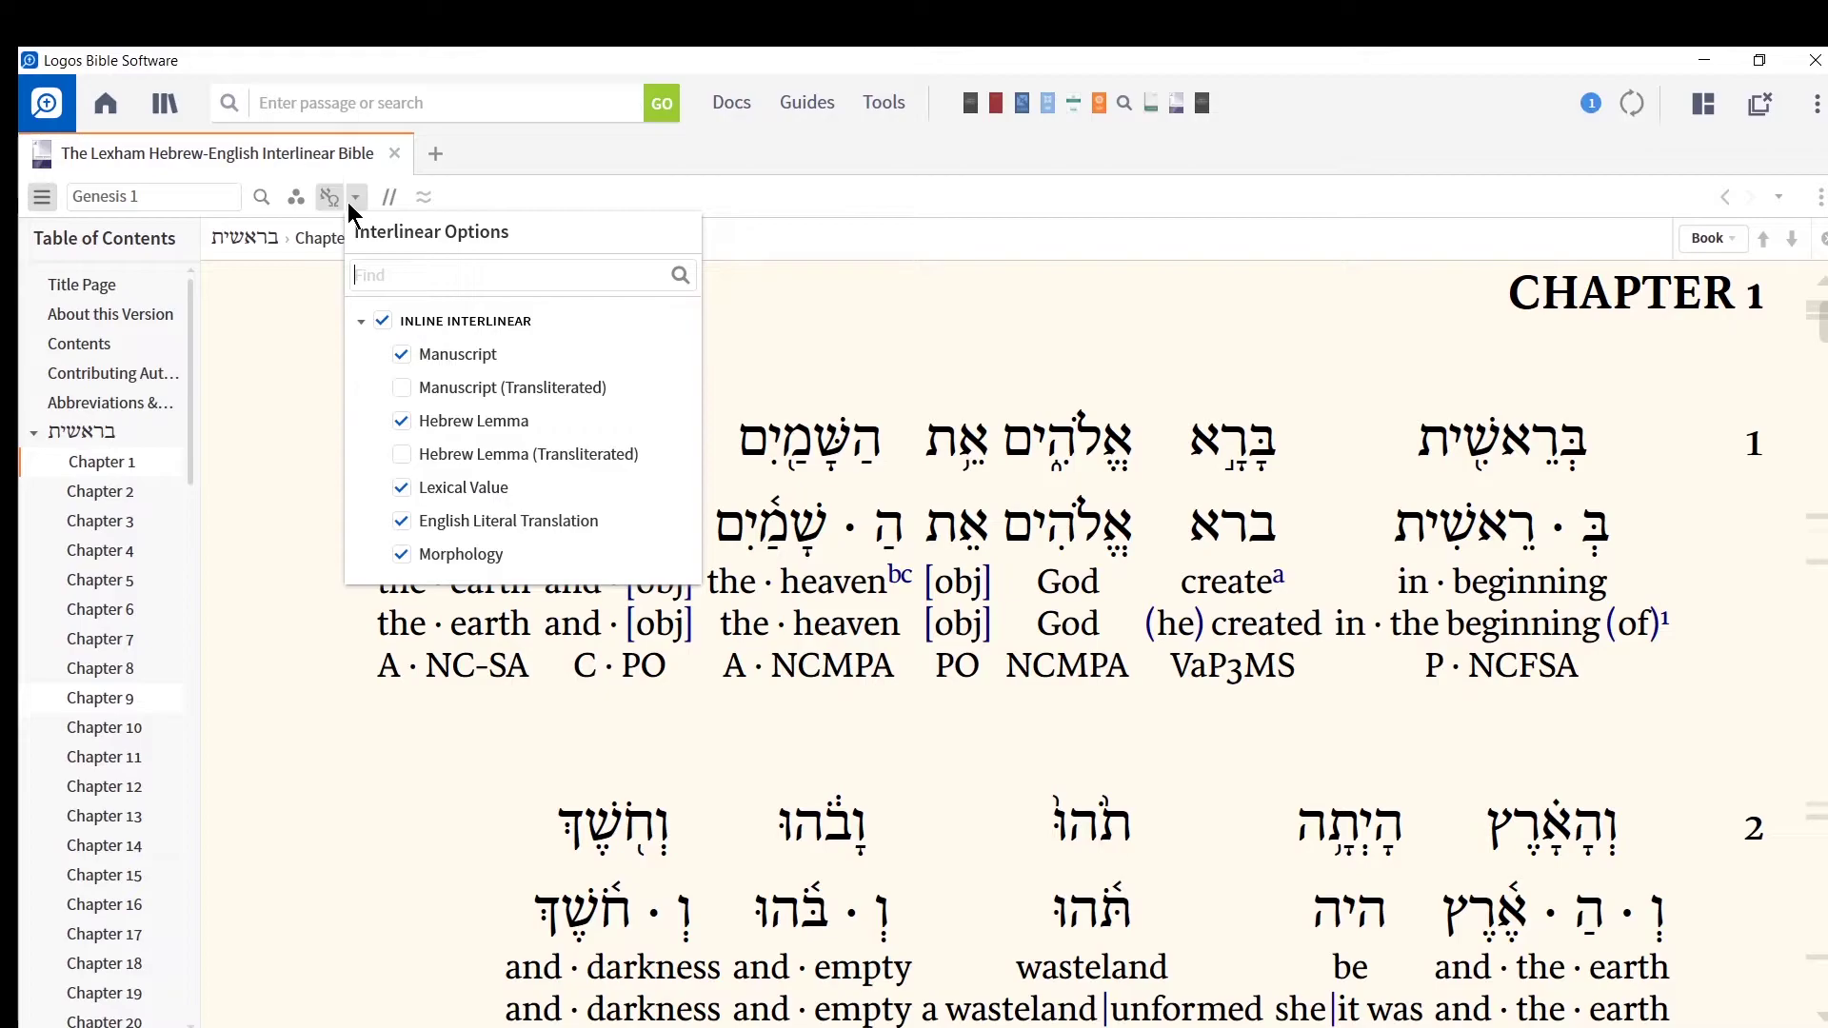
pyautogui.click(411, 386)
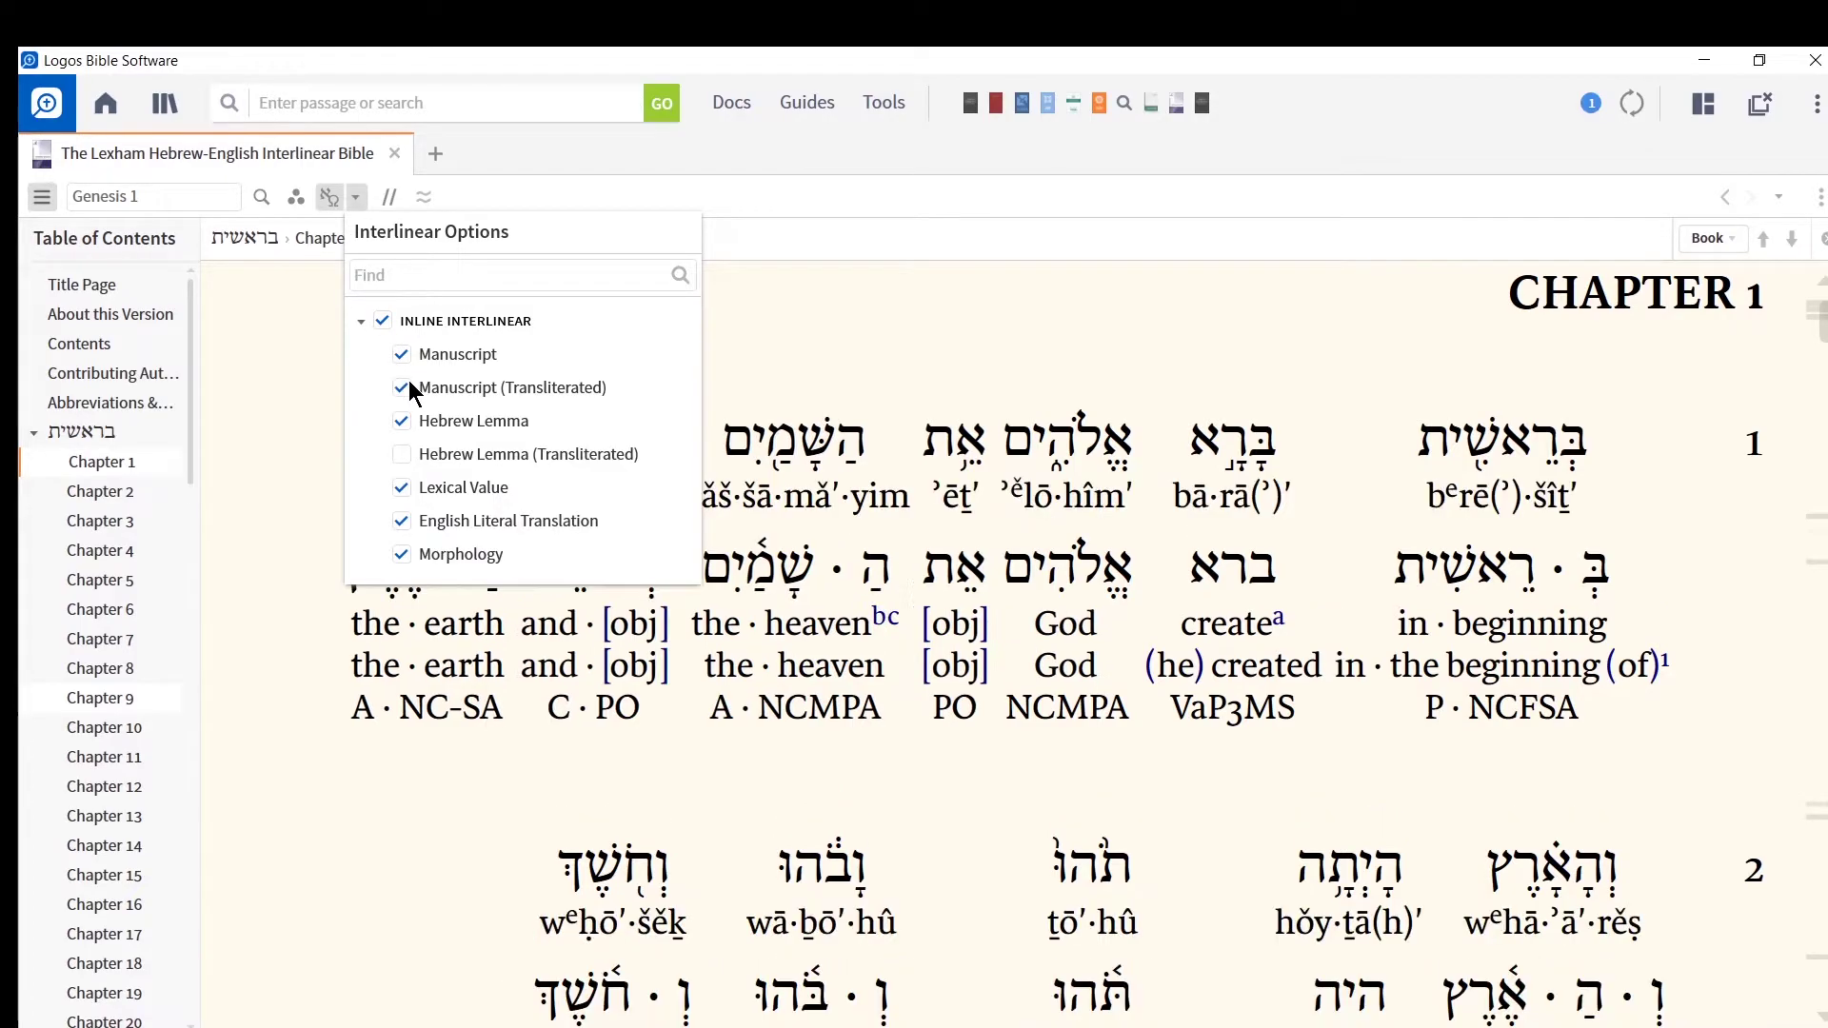
pyautogui.click(402, 456)
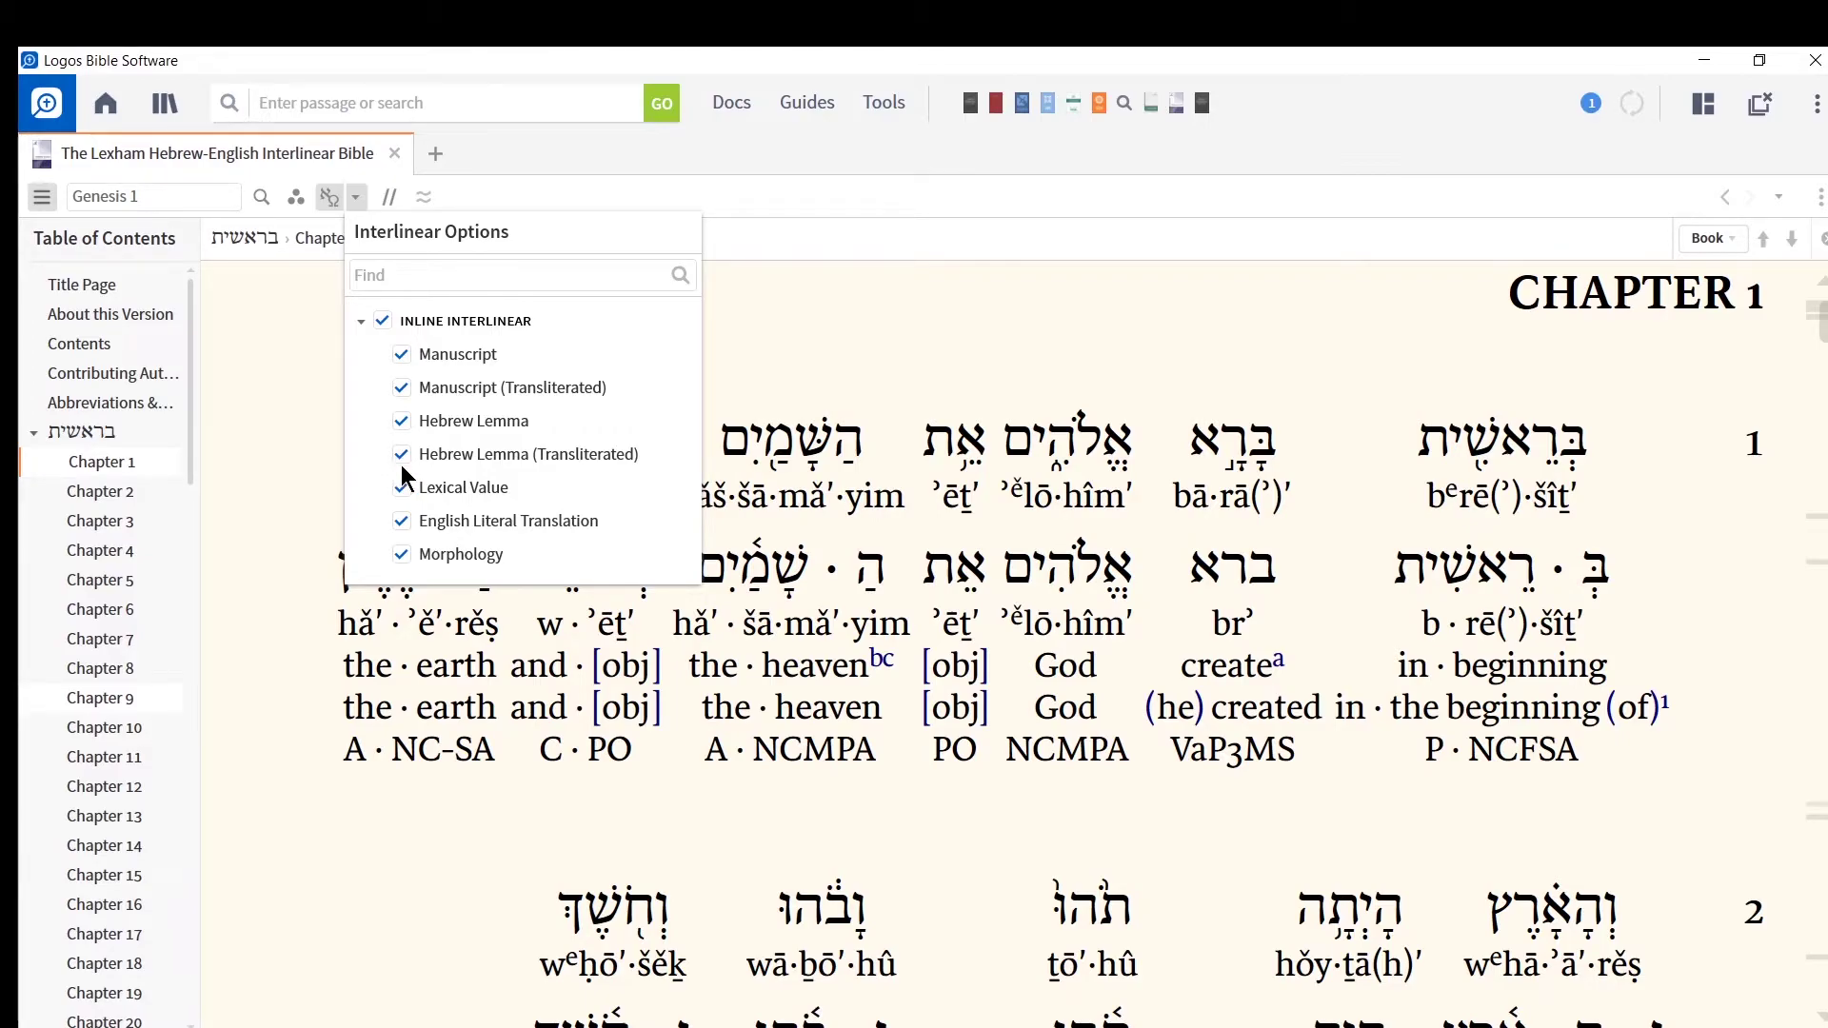
# Close the interlinear options and the Lexham interlinear Bible, returning to the Welcome page
pyautogui.click(403, 523)
pyautogui.click(403, 523)
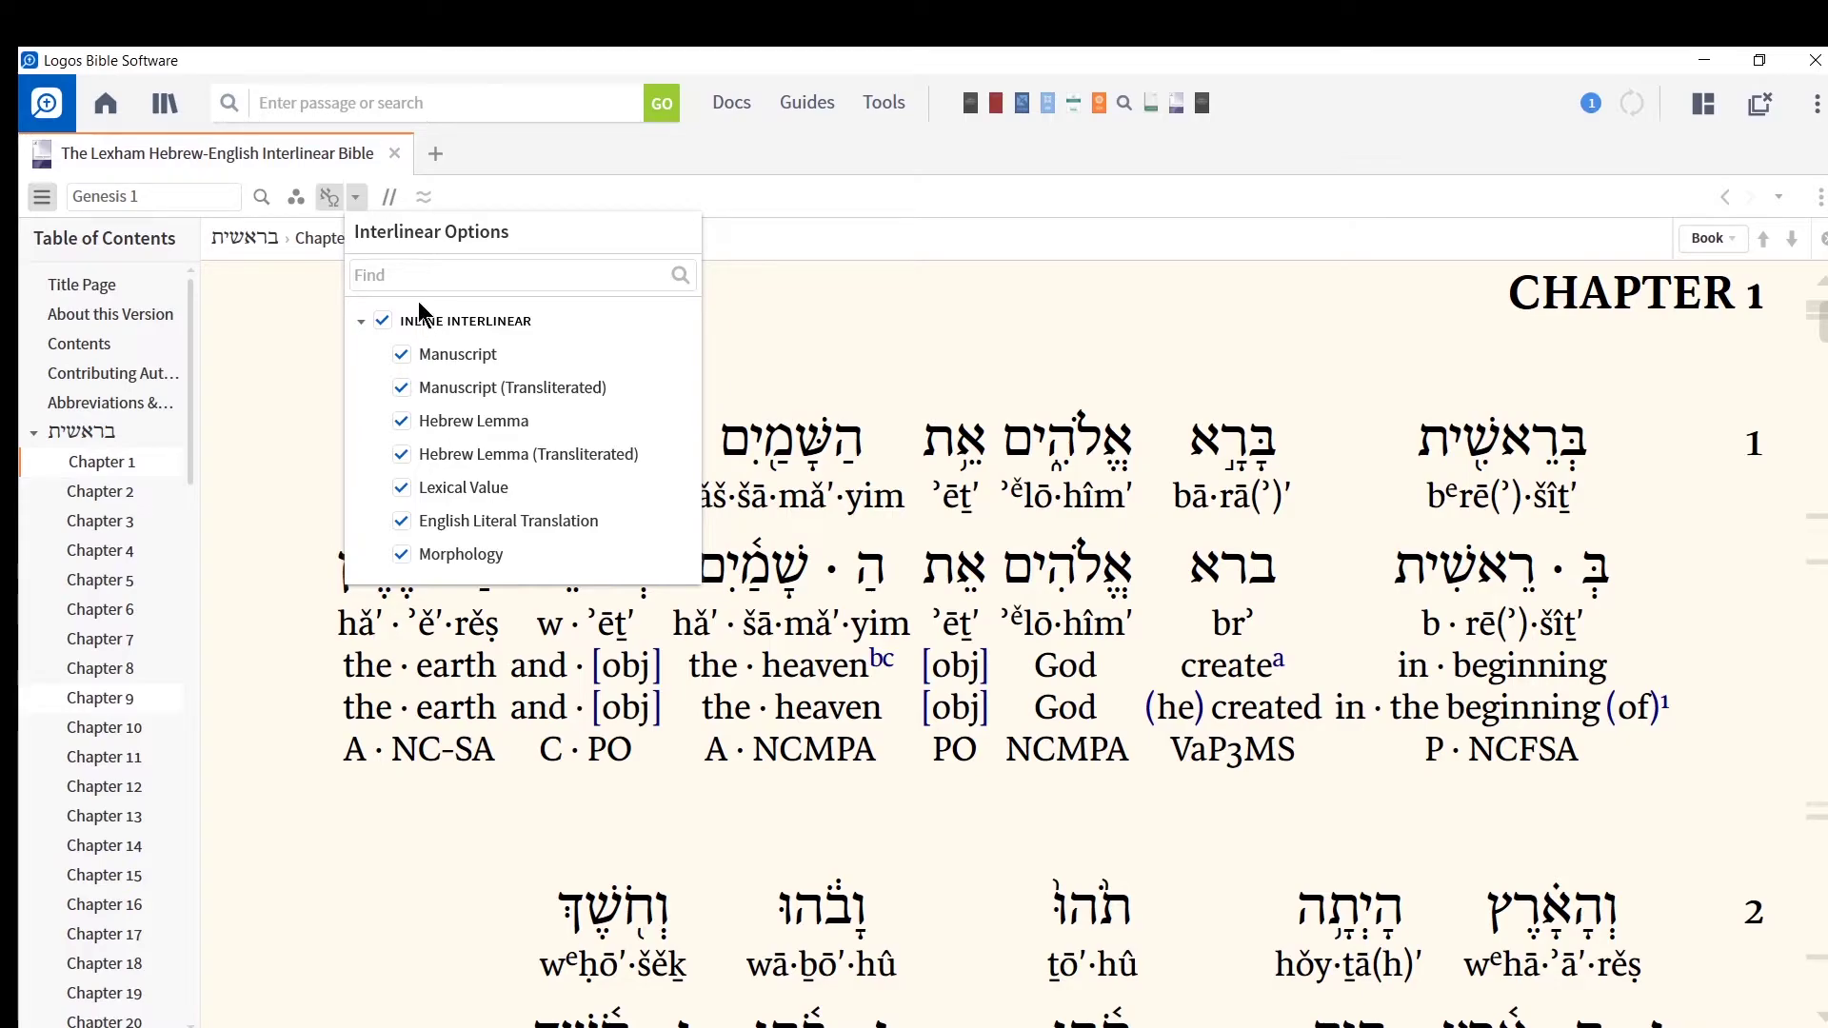
pyautogui.click(354, 198)
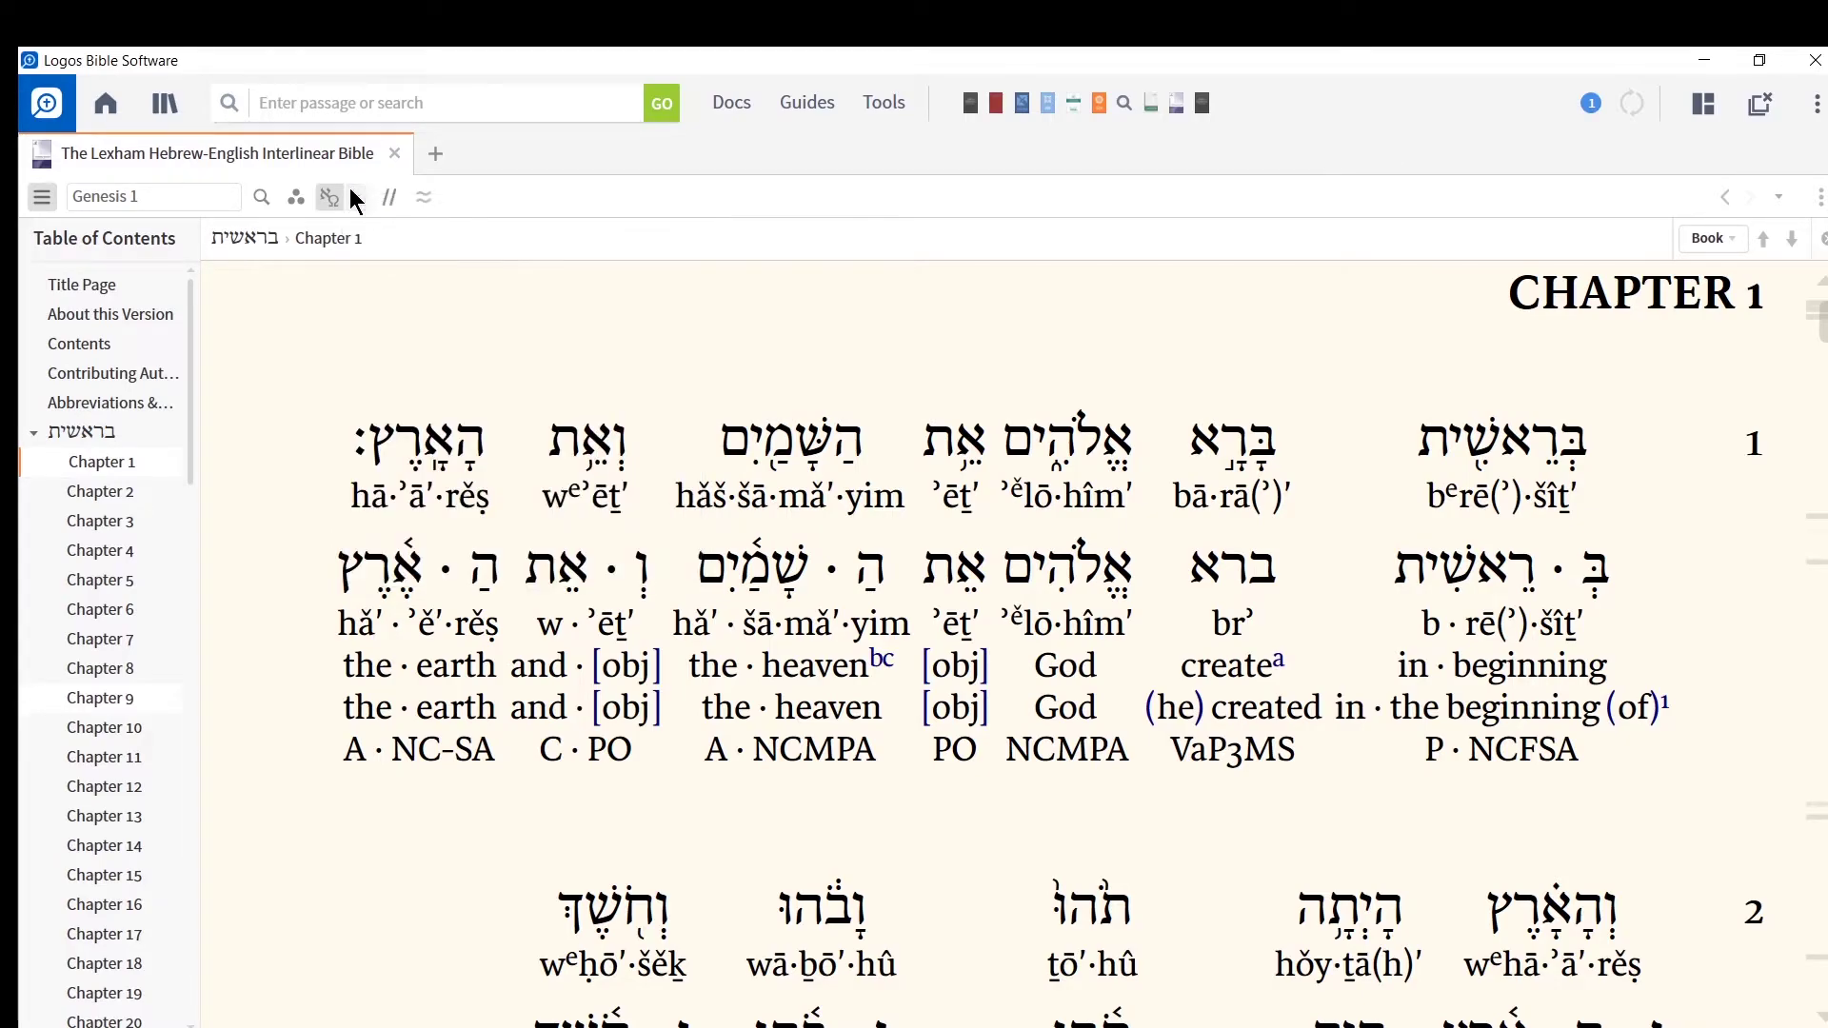
pyautogui.click(393, 155)
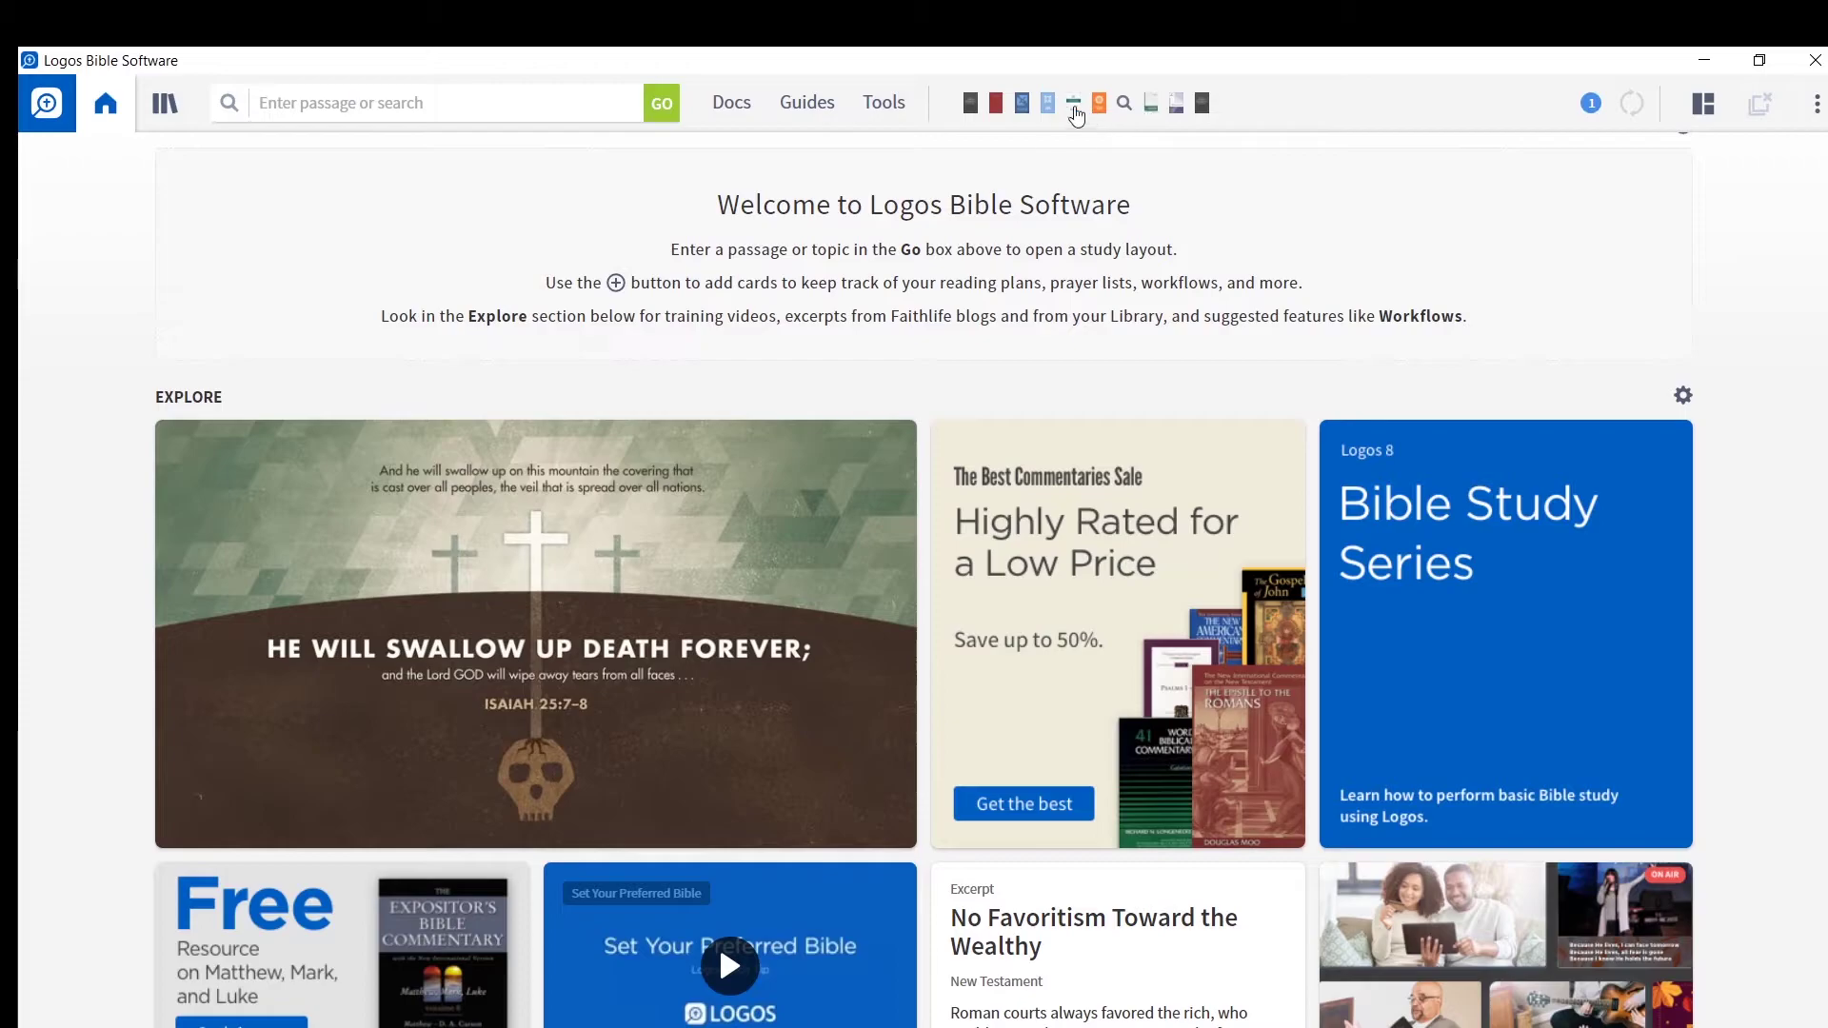
# Open the NIV at Genesis 1 with the Hebrew reverse interlinear in a single-panel layout
pyautogui.moveTo(1054, 105)
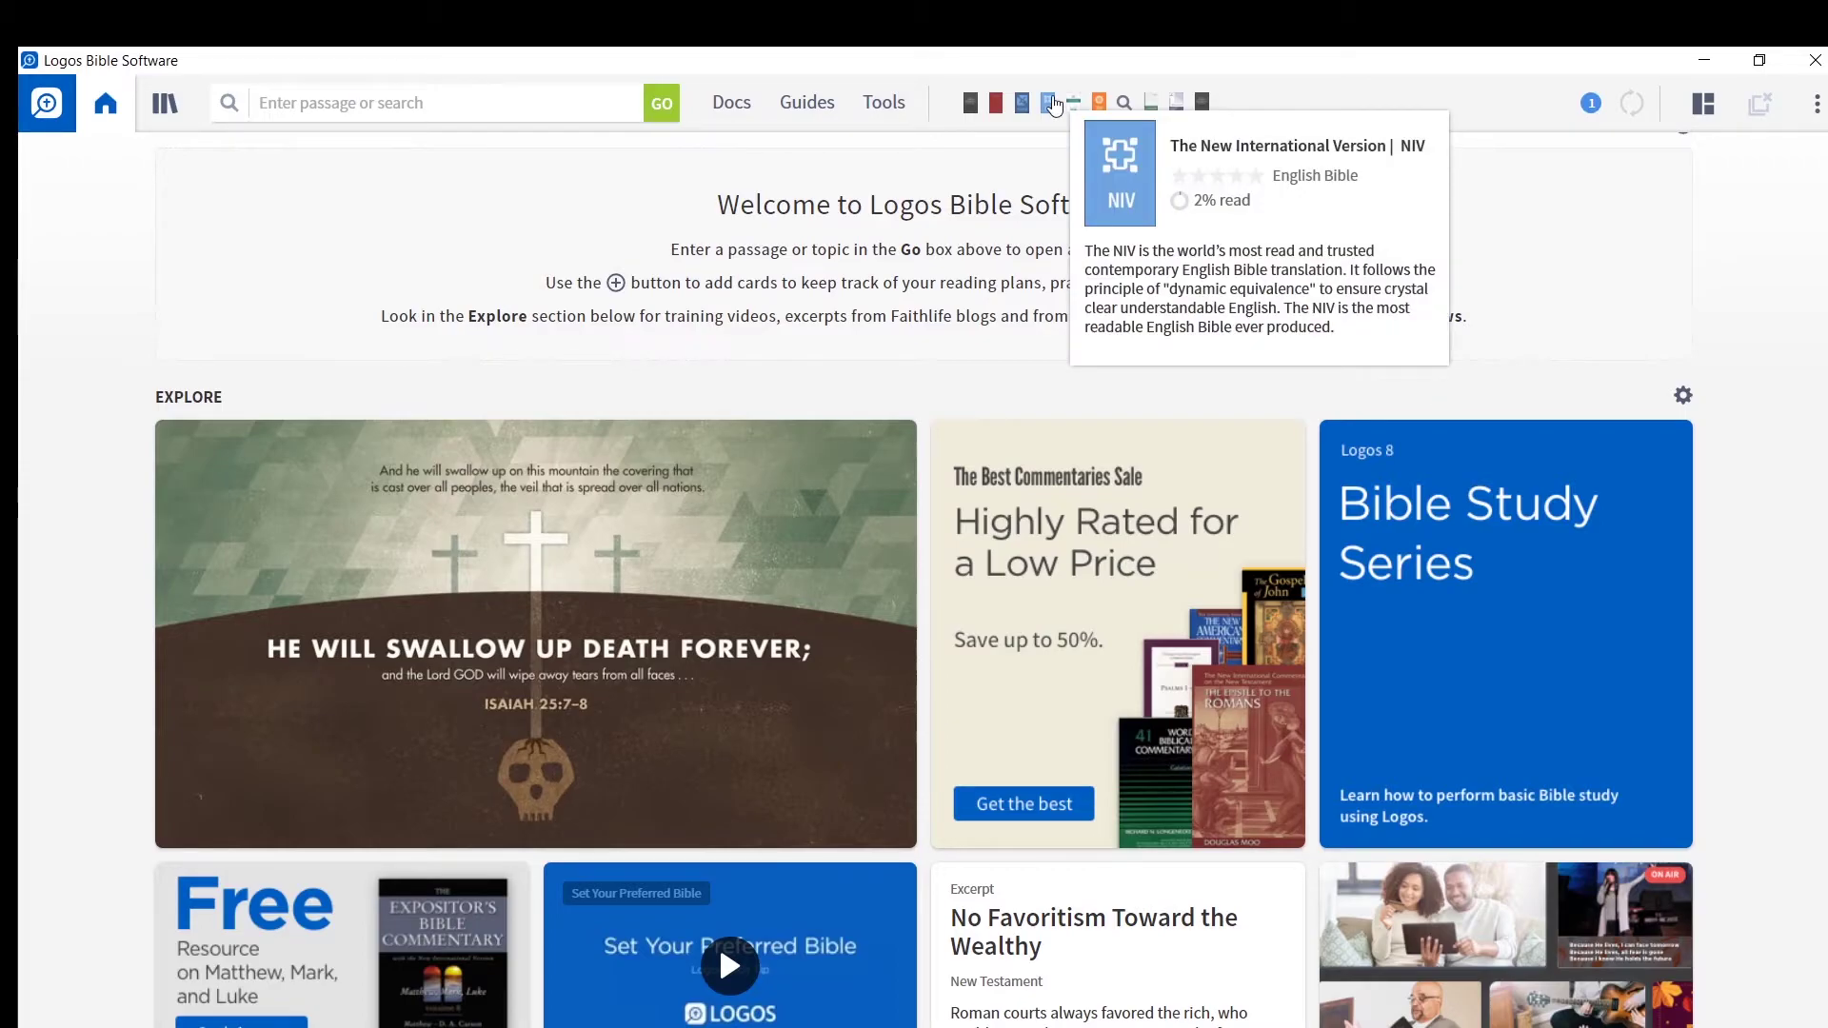
pyautogui.click(1049, 104)
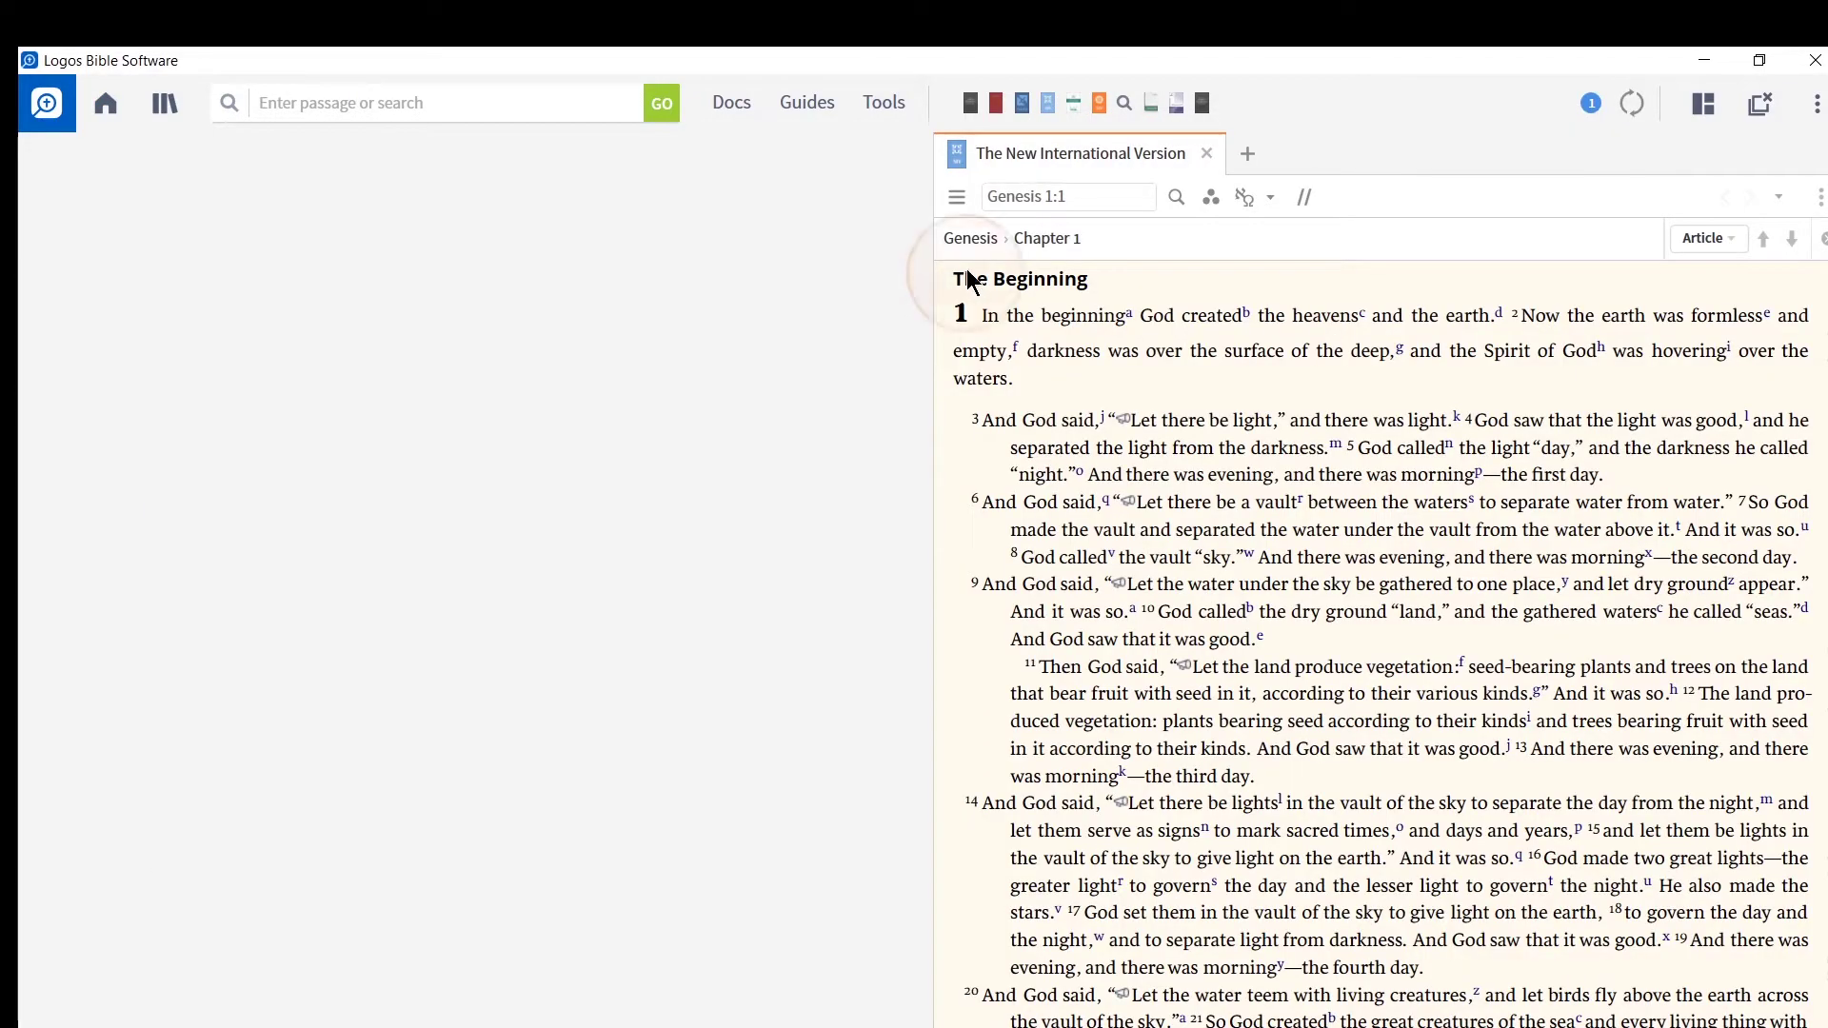
pyautogui.click(965, 274)
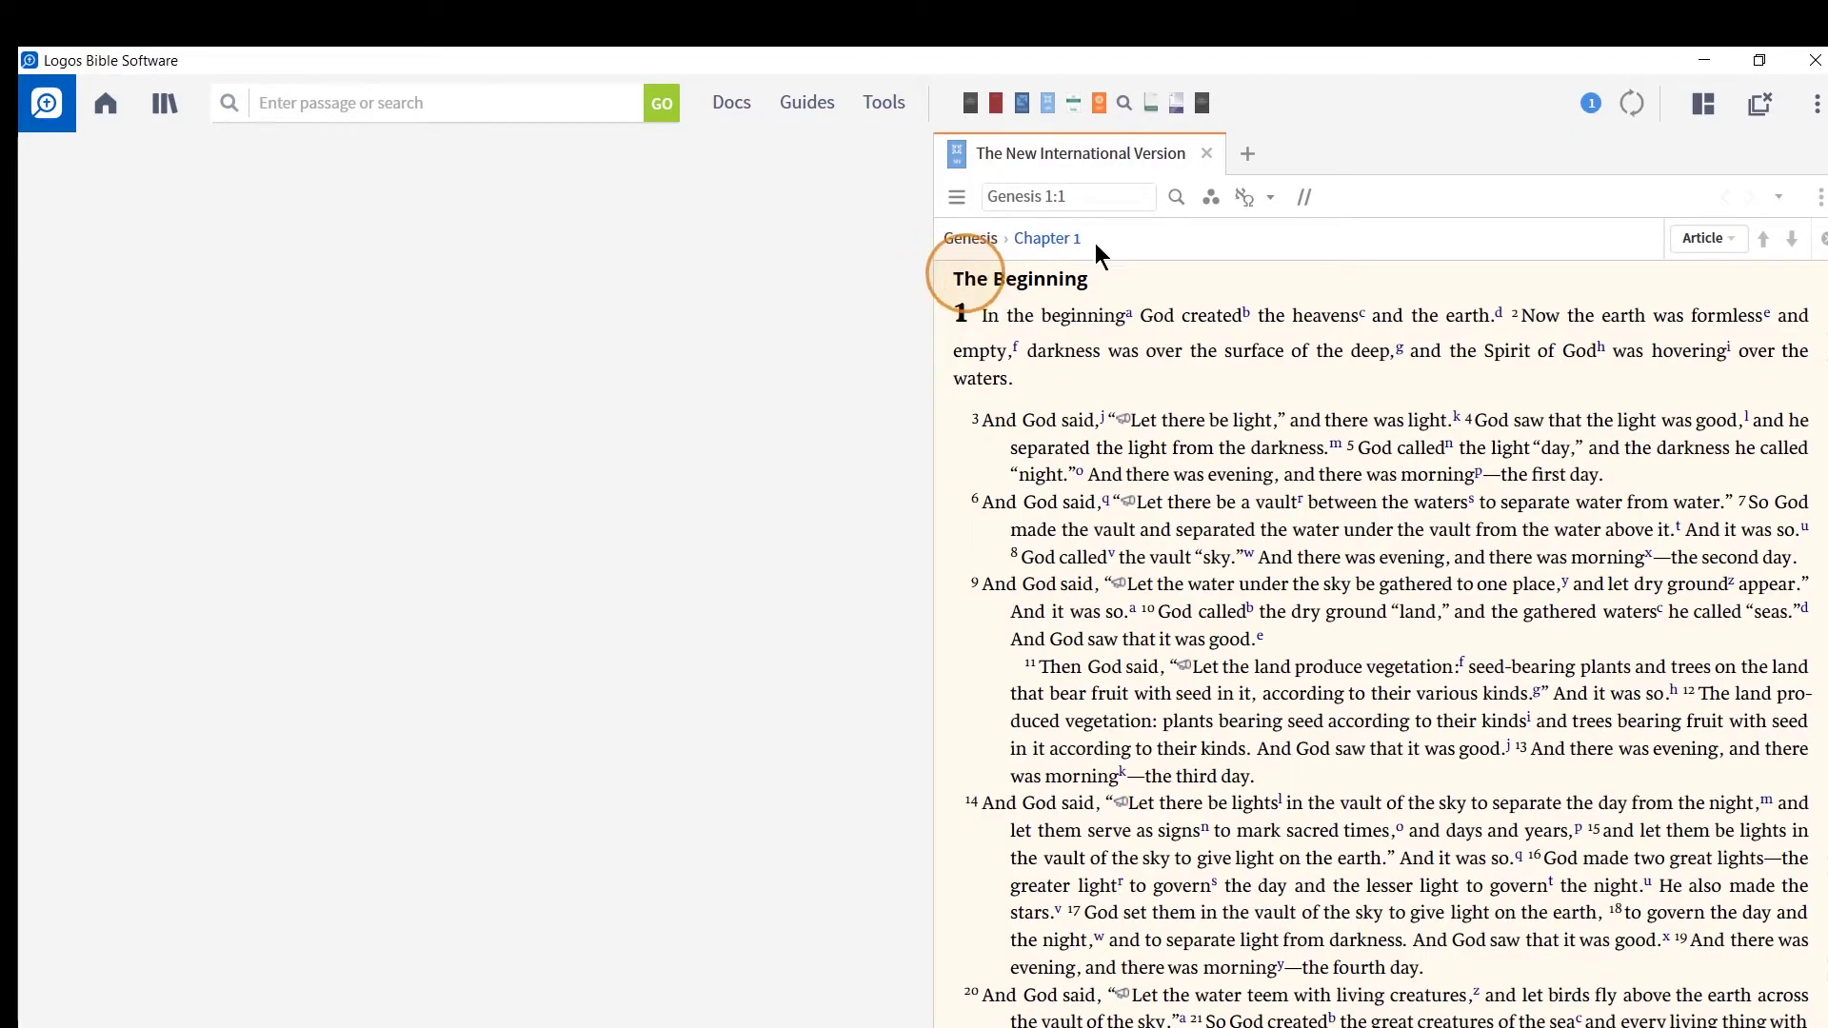
pyautogui.click(1270, 198)
pyautogui.click(1270, 198)
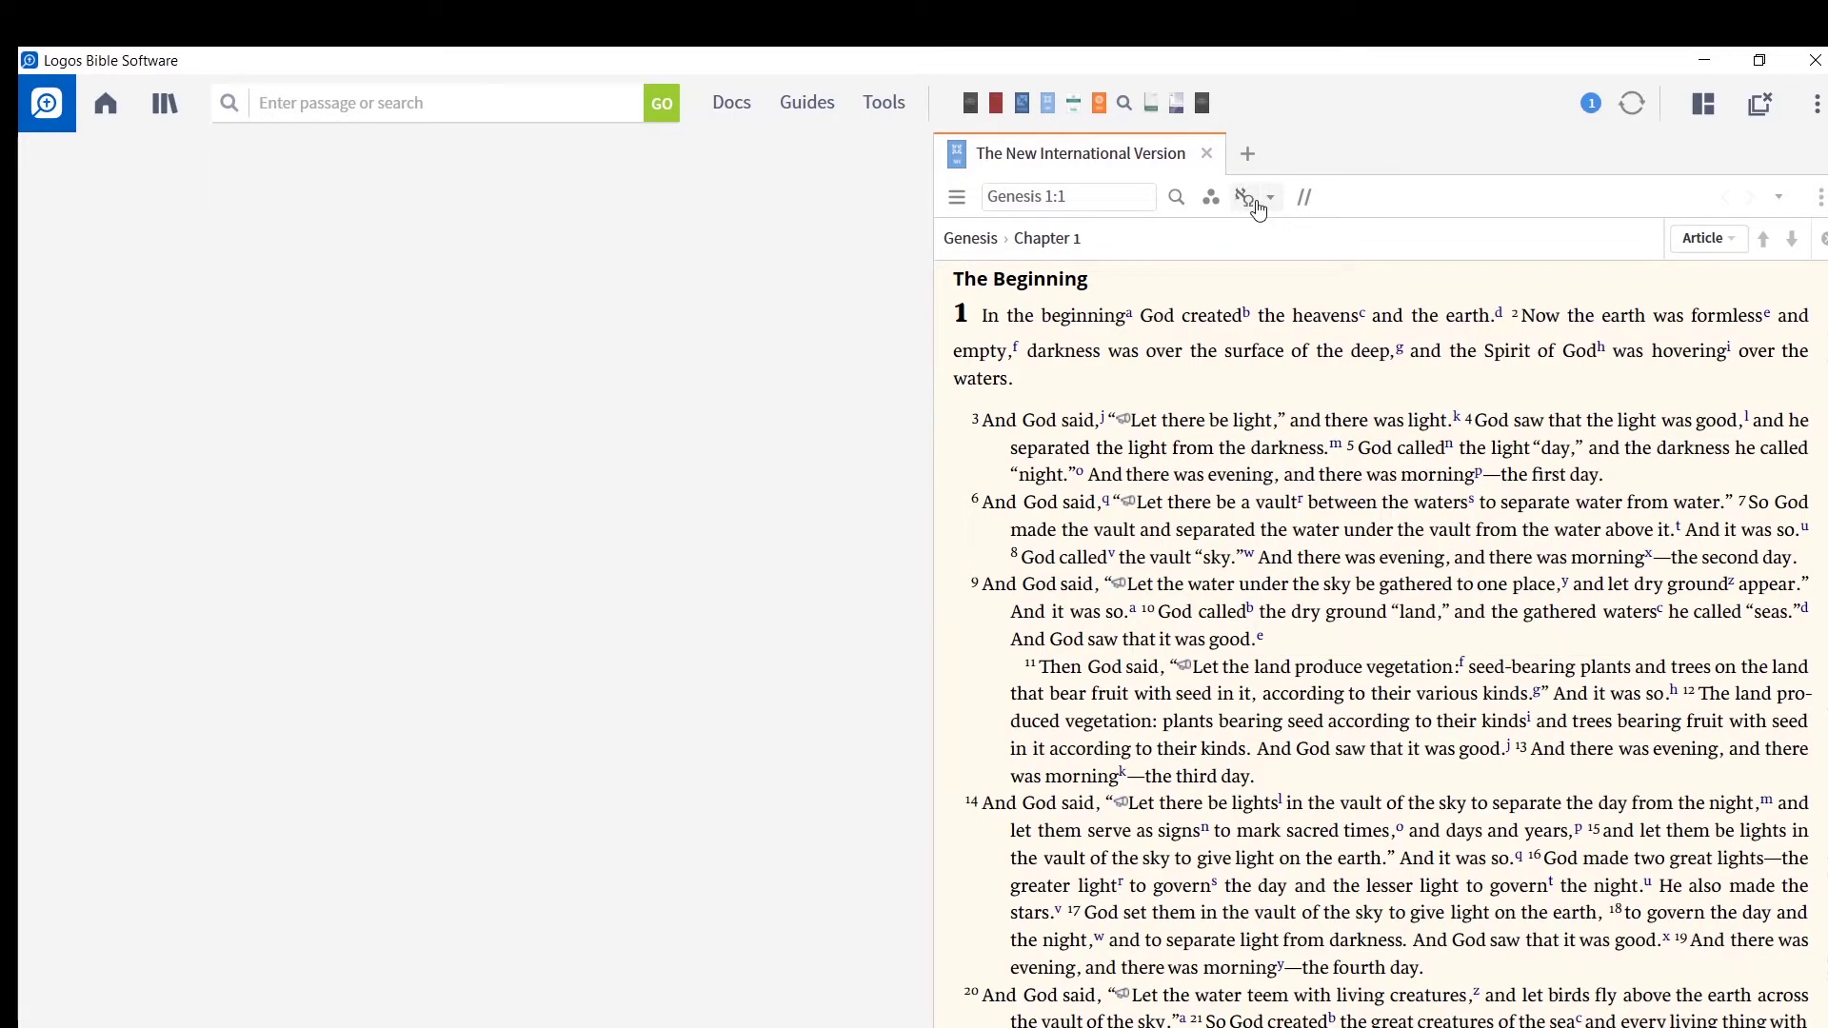
pyautogui.click(1247, 200)
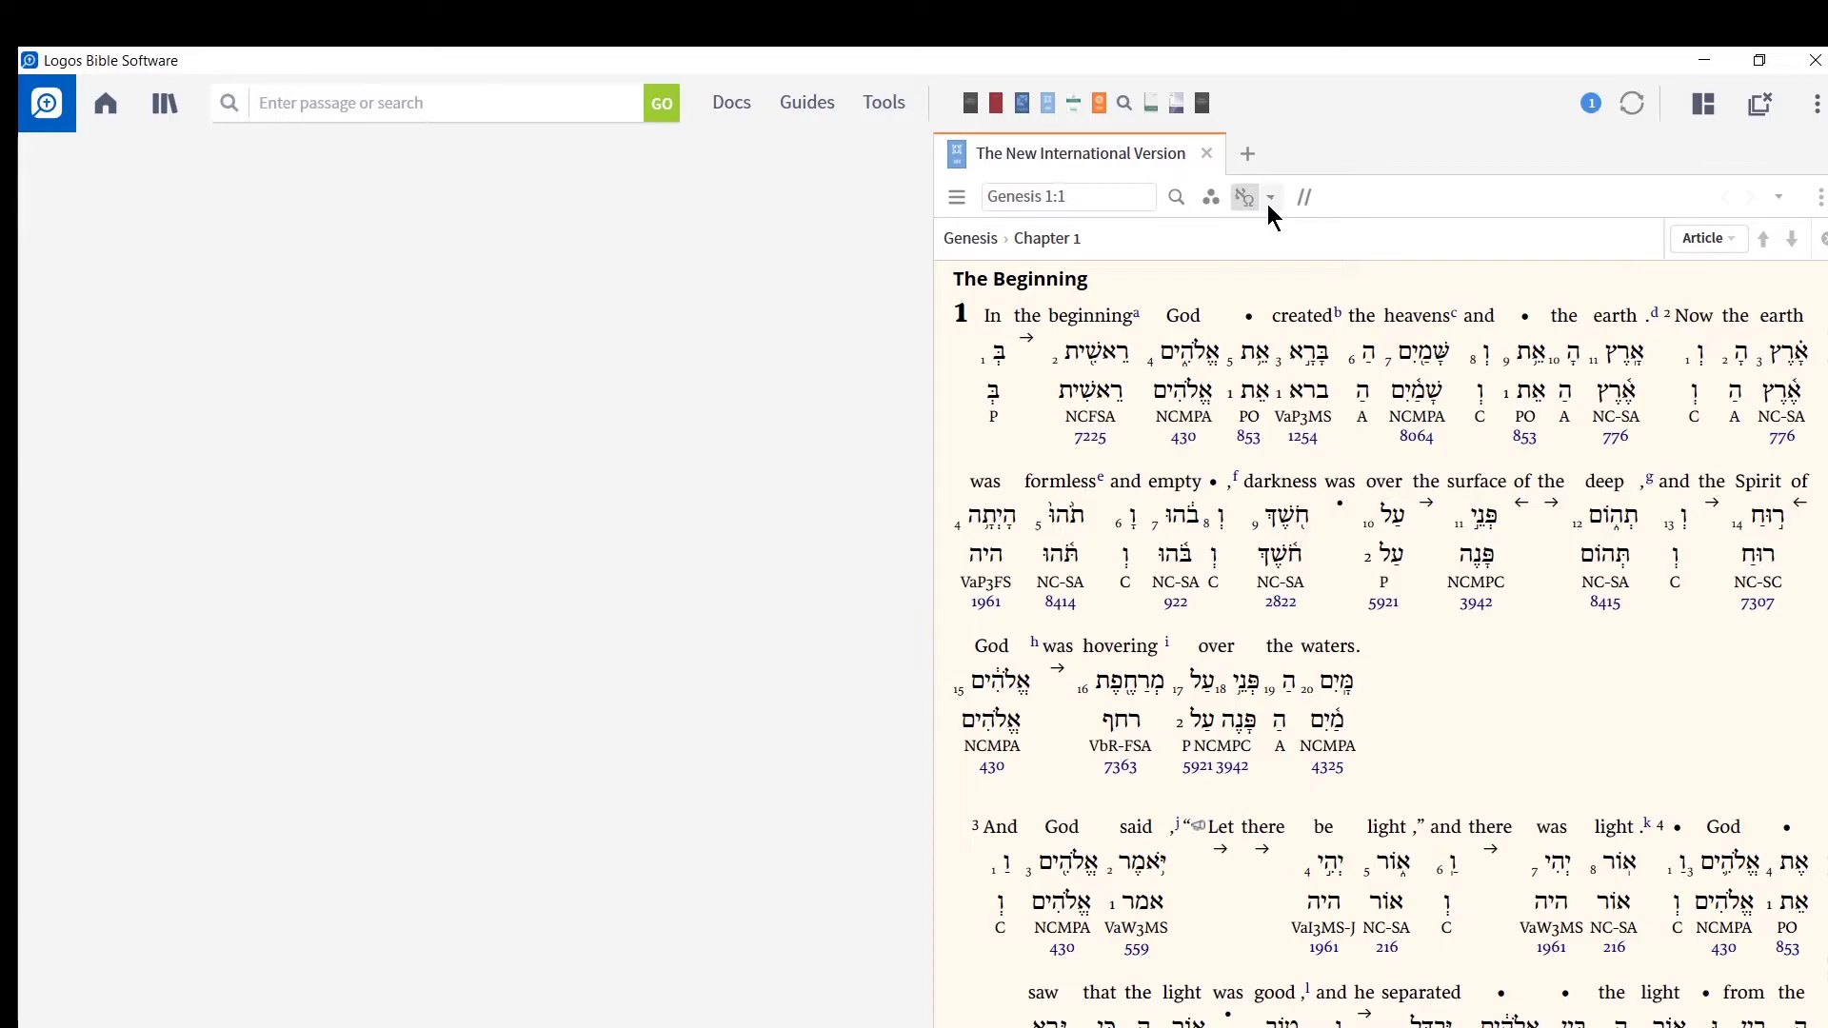
pyautogui.click(1704, 104)
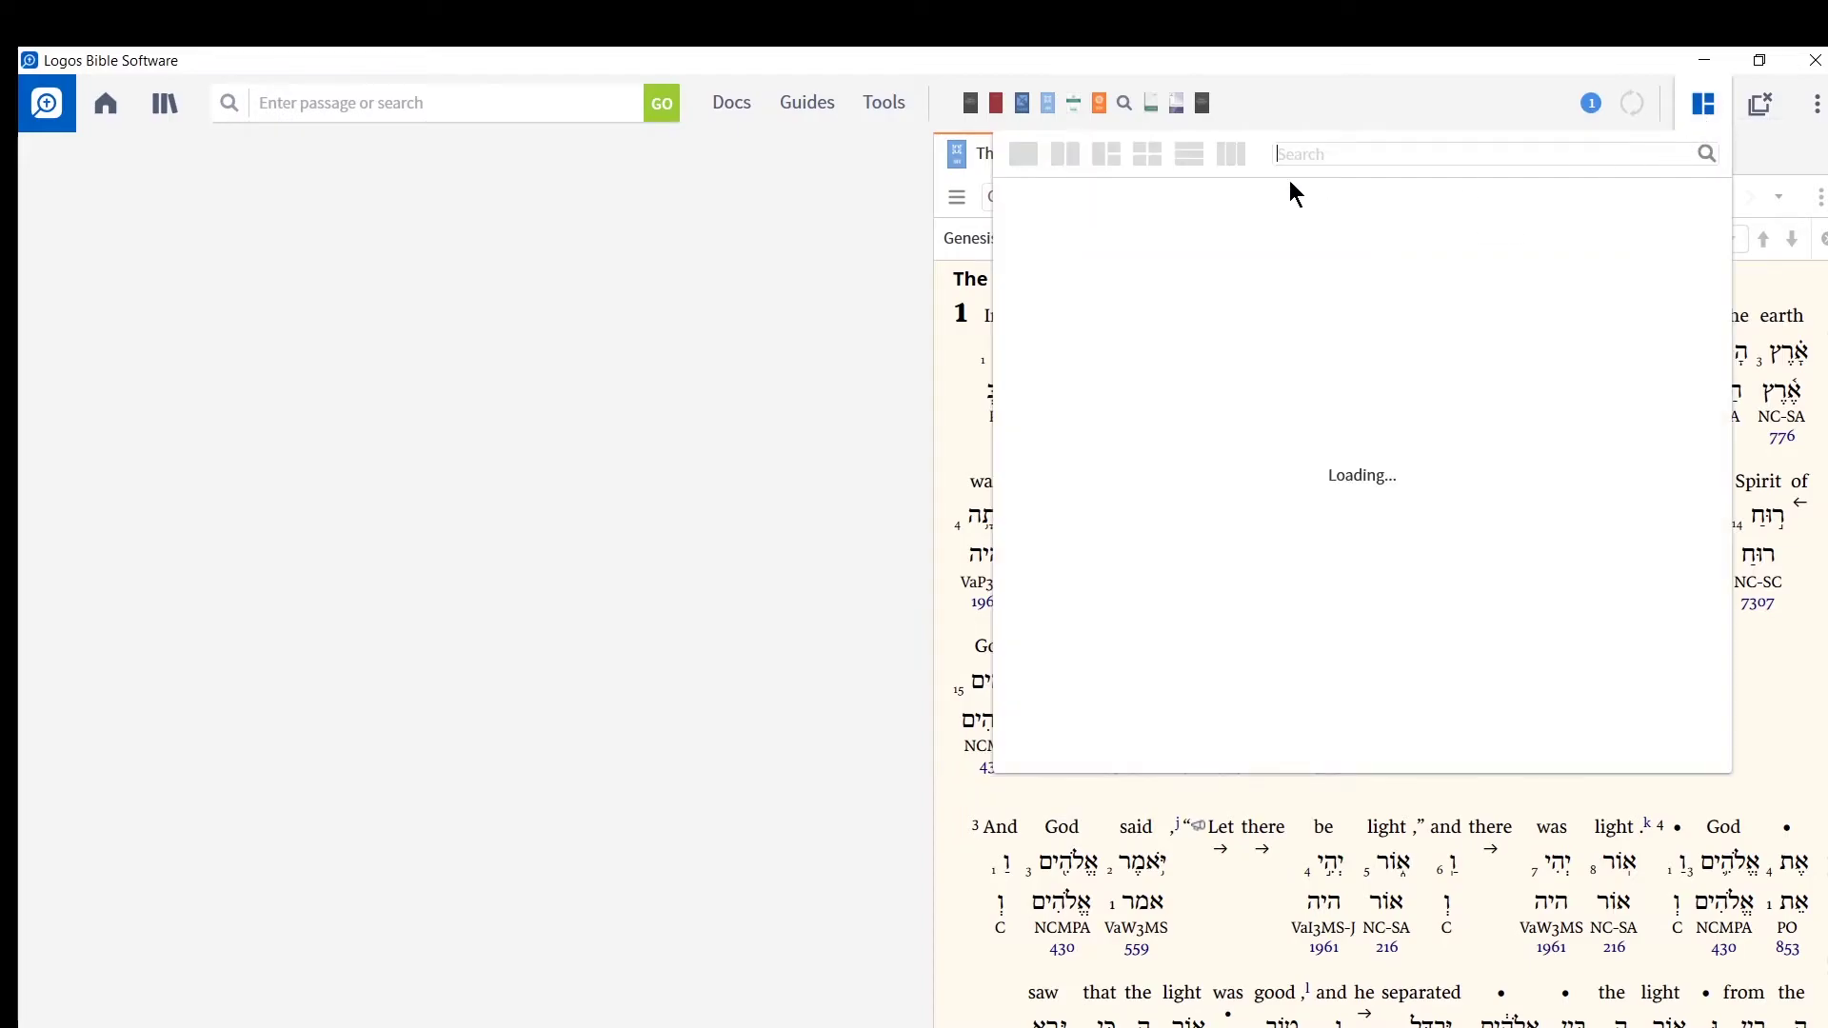
pyautogui.click(1003, 158)
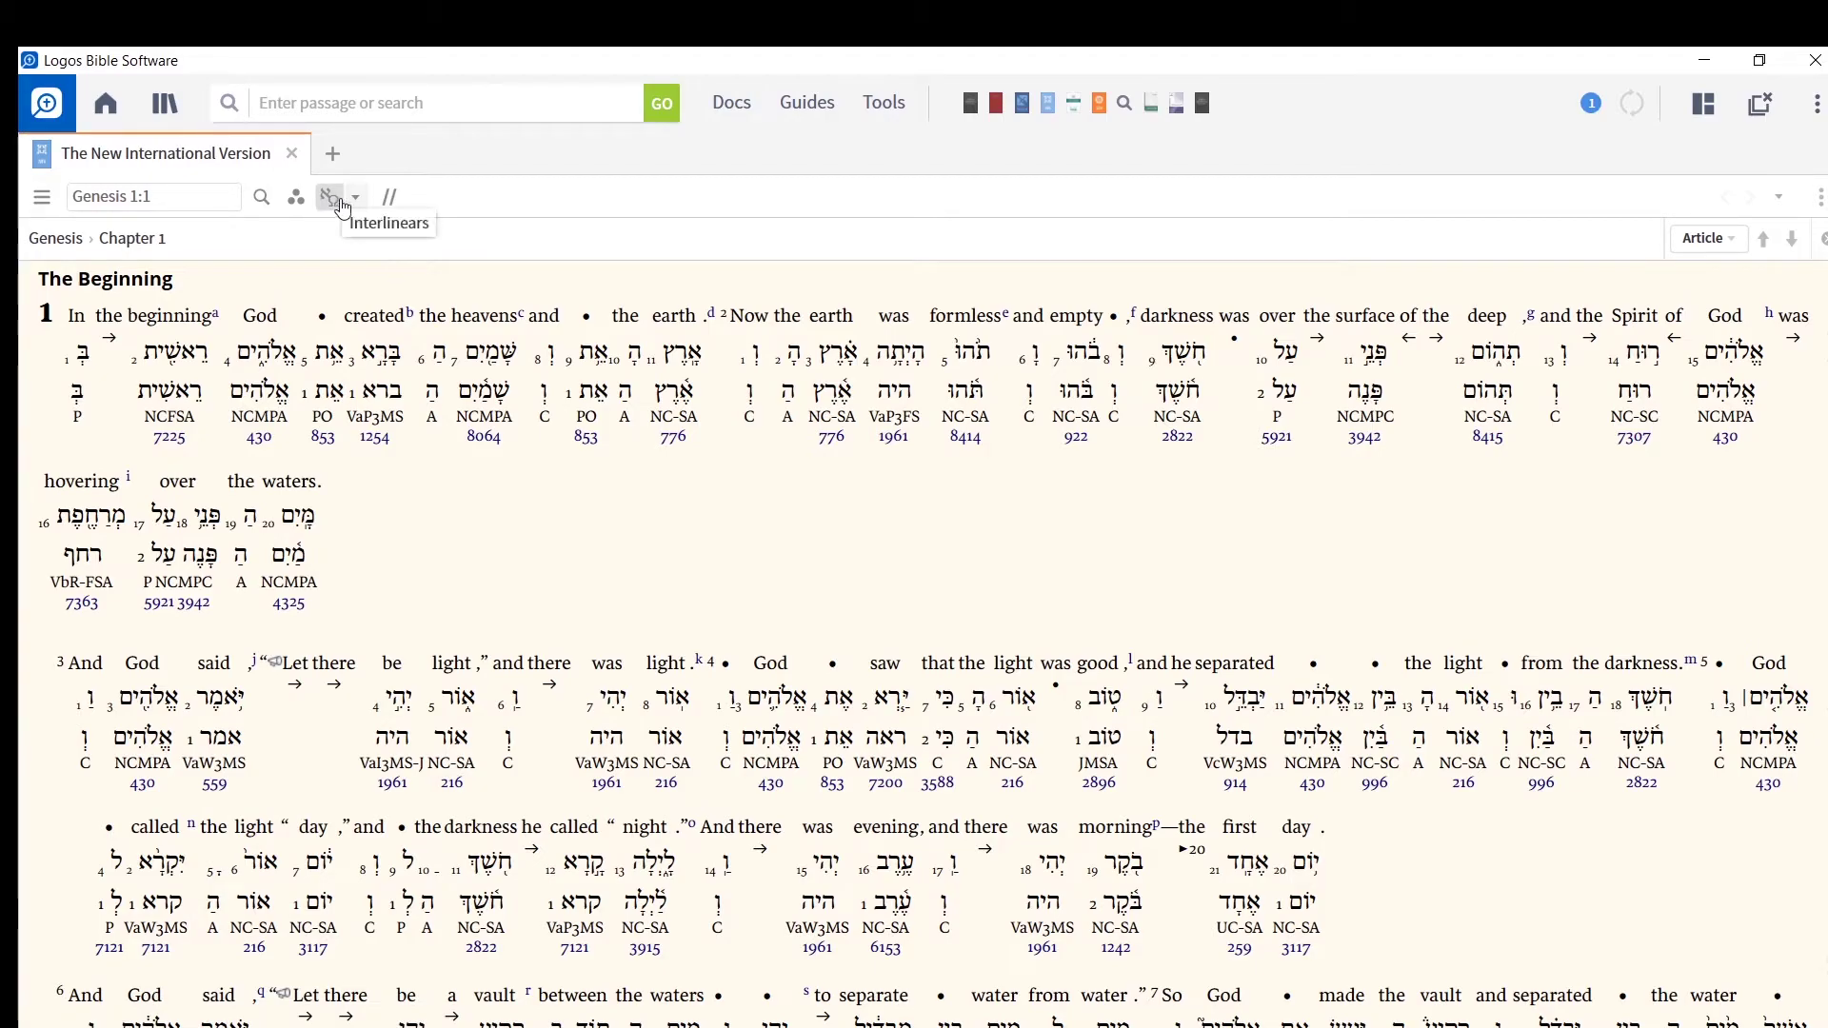
pyautogui.keyDown('ctrl'); pyautogui.scroll(4, 345, 317); pyautogui.keyUp('ctrl')
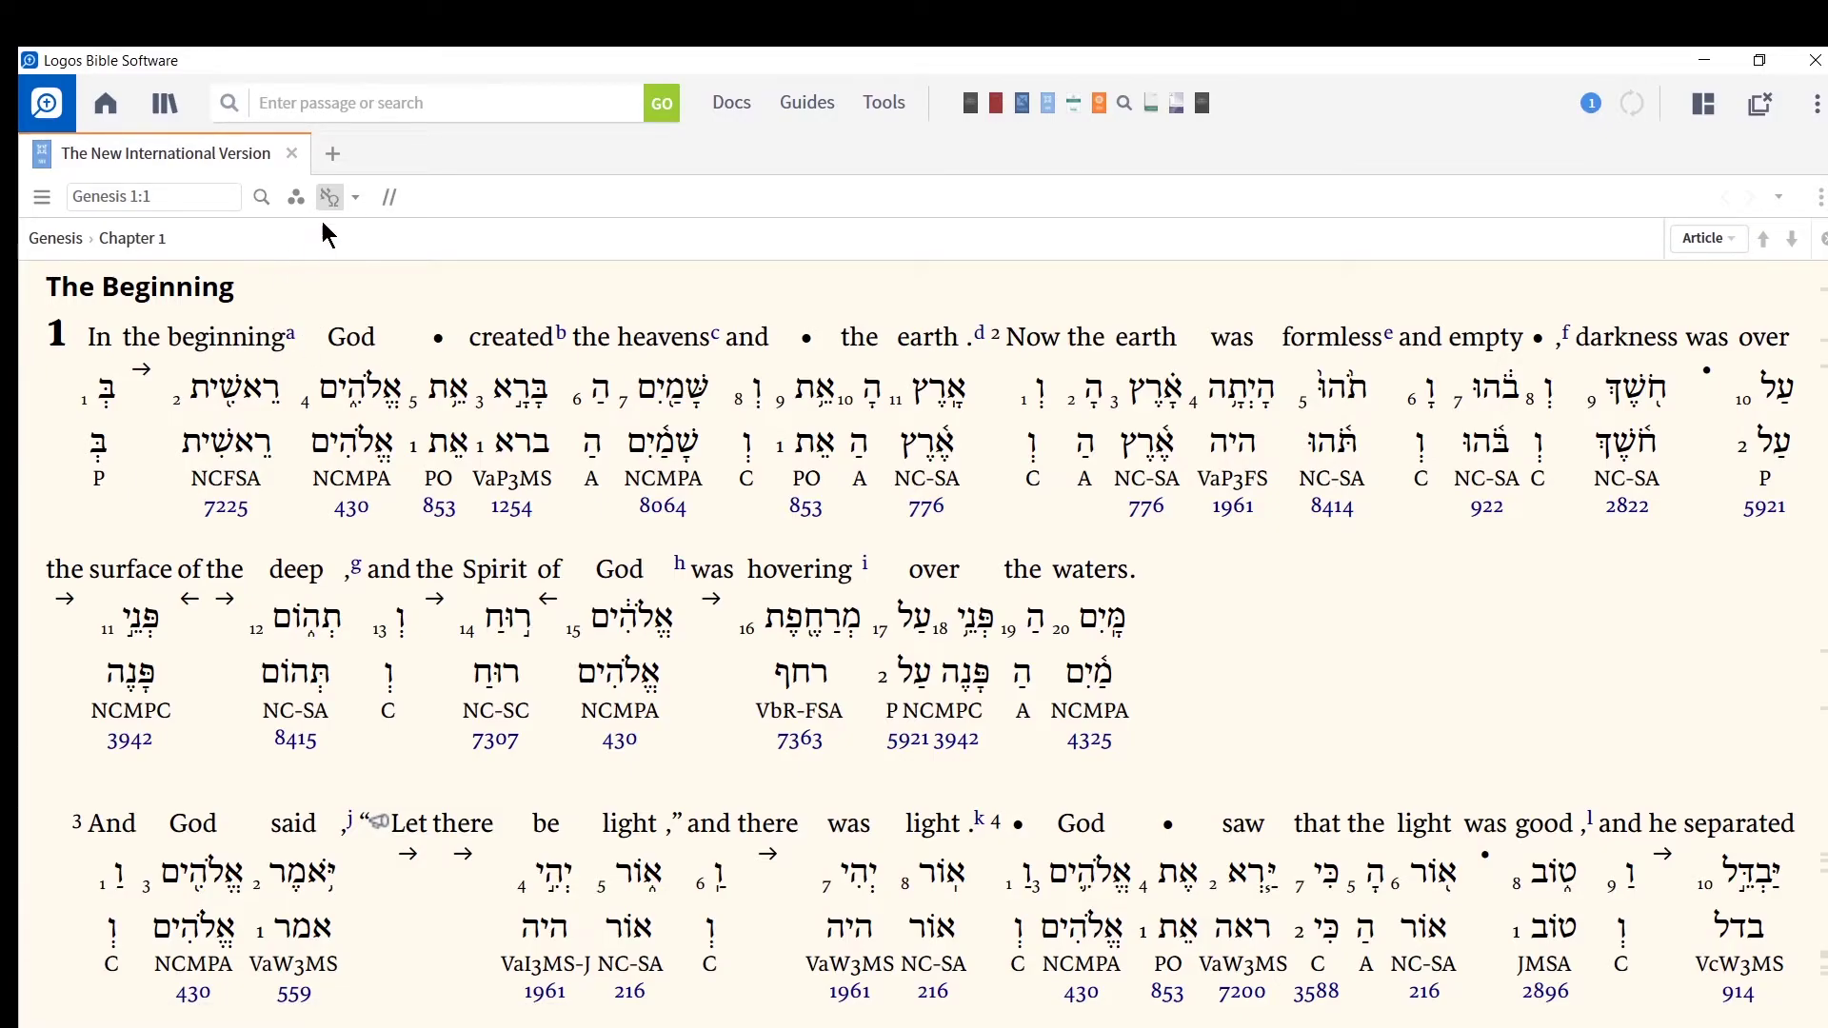
# Add transliterated Manuscript, transliterated Lemma, Root and transliterated Root lines, then close the NIV
pyautogui.click(355, 198)
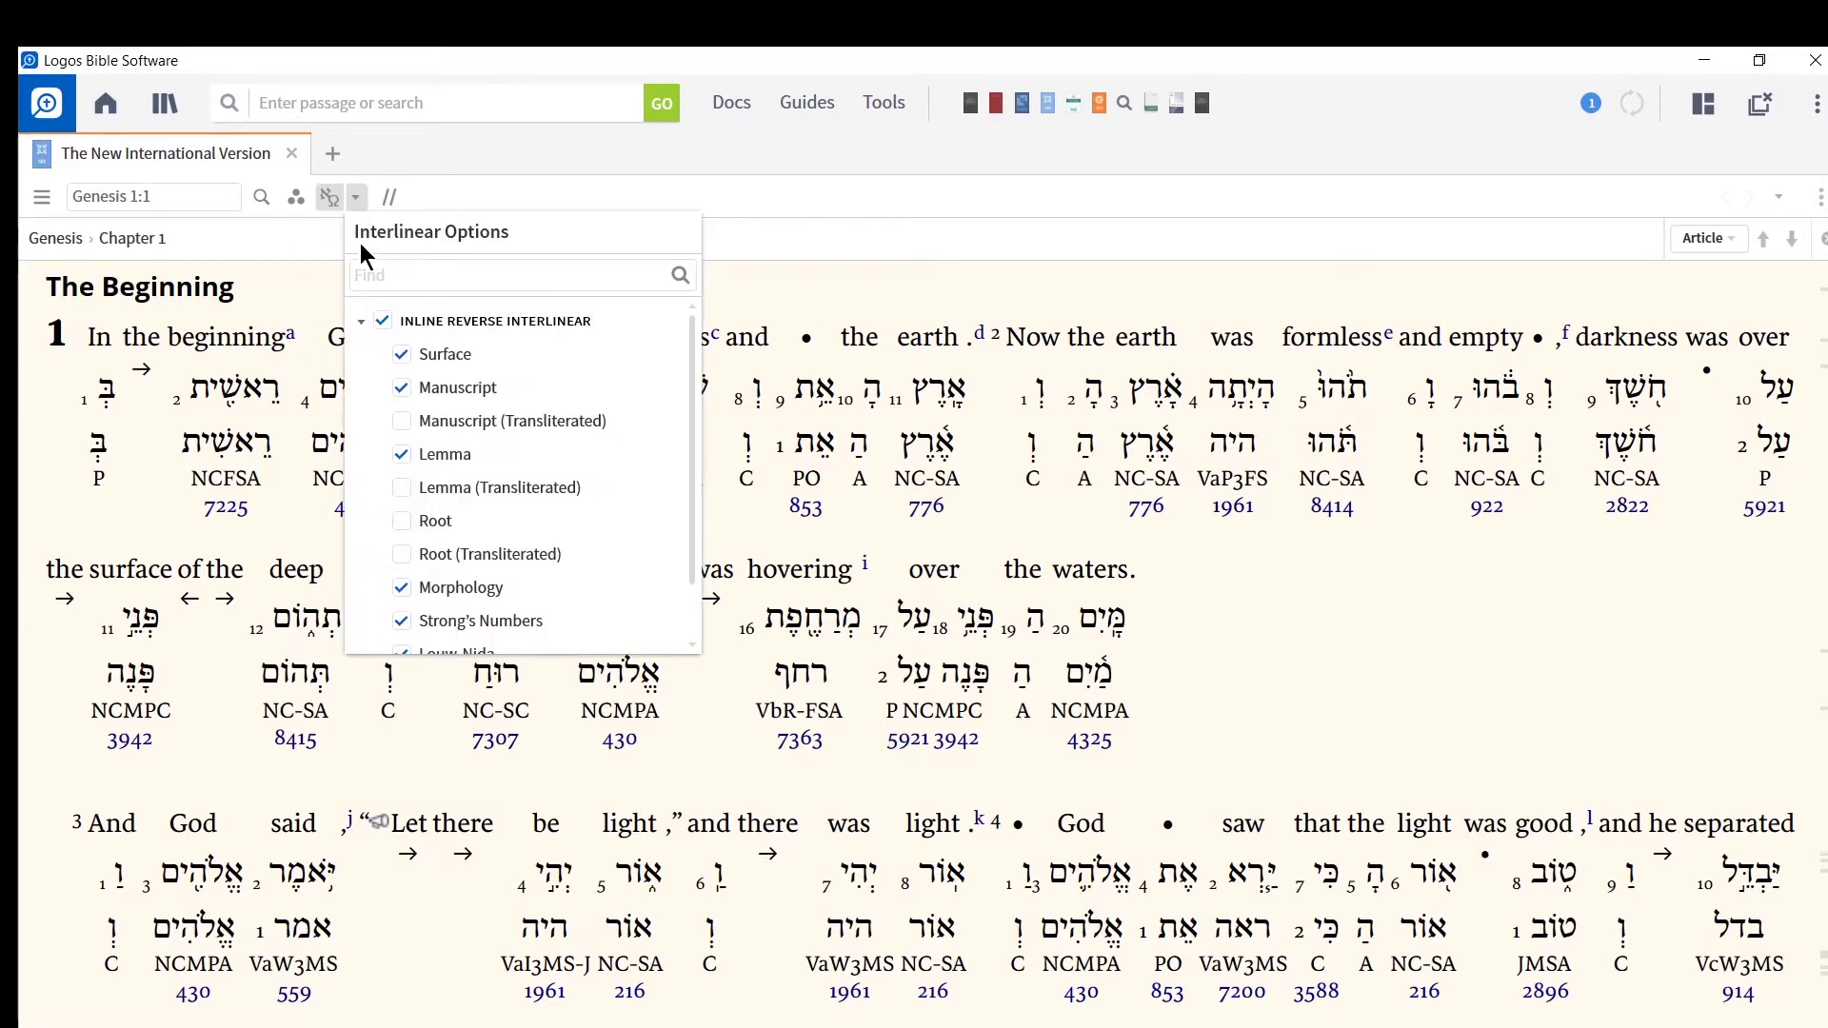
pyautogui.click(404, 420)
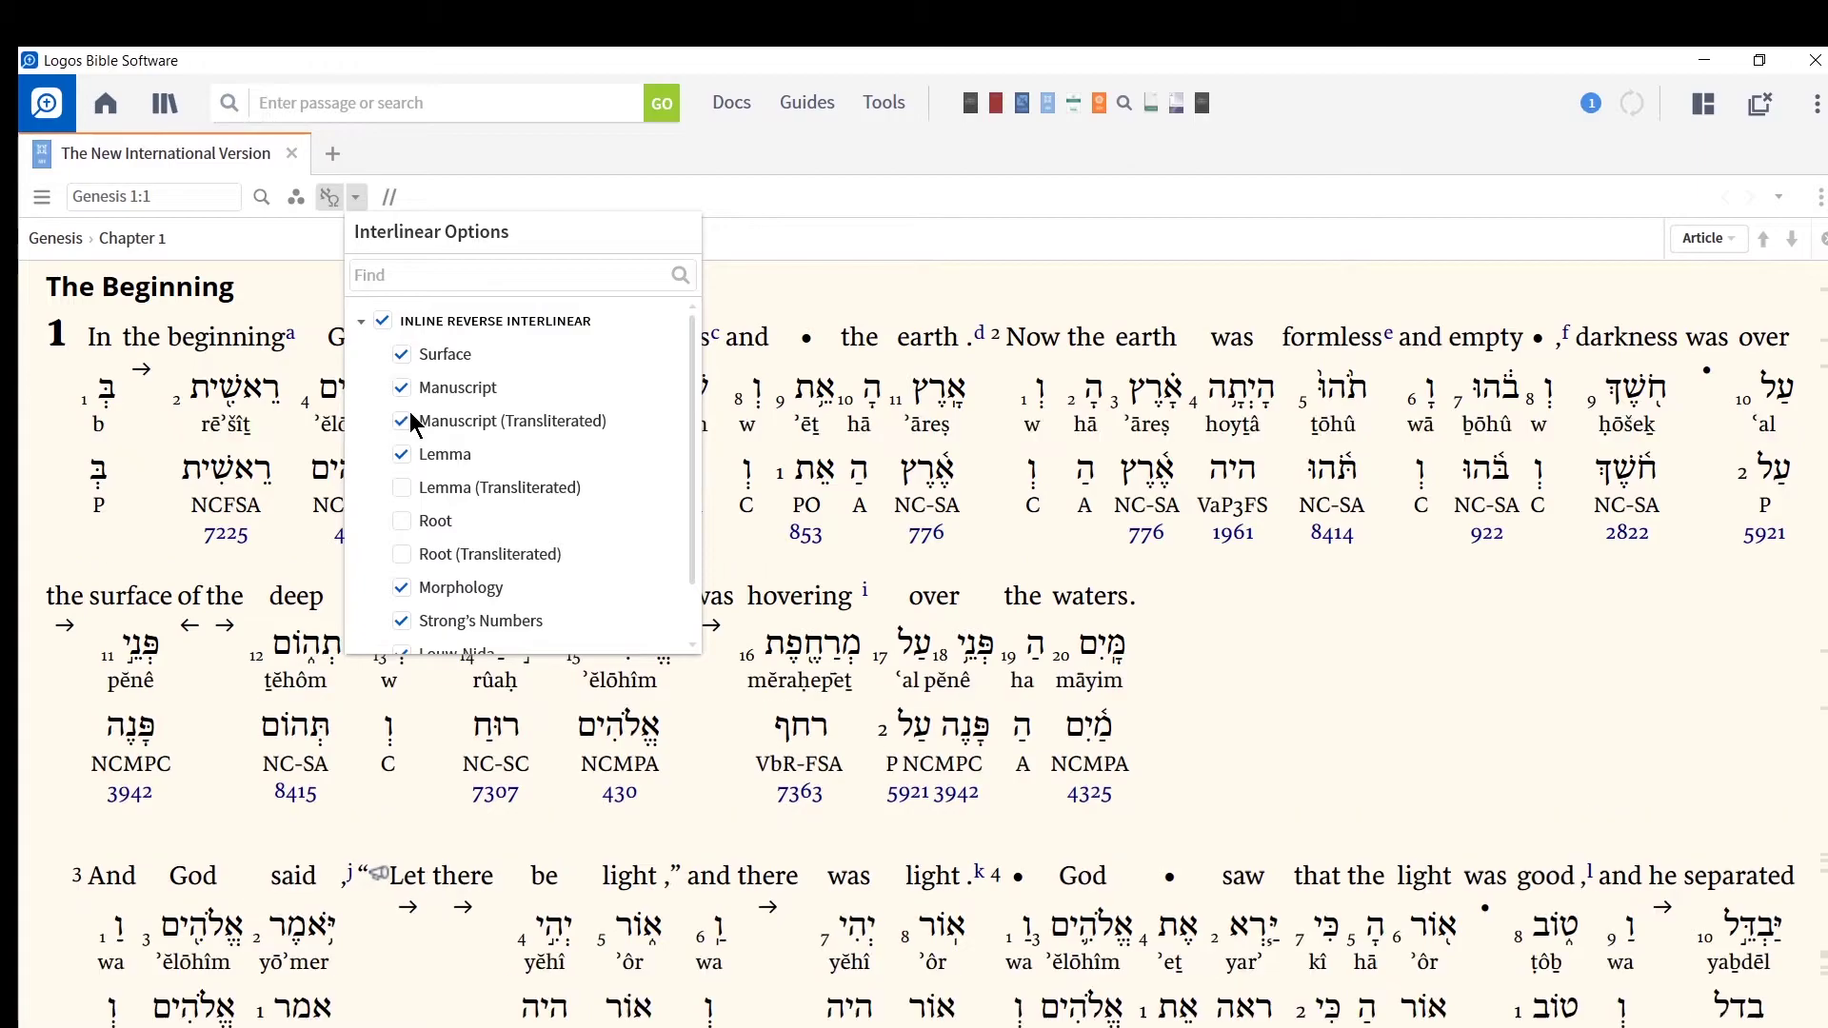
pyautogui.click(407, 487)
pyautogui.click(407, 521)
pyautogui.click(420, 556)
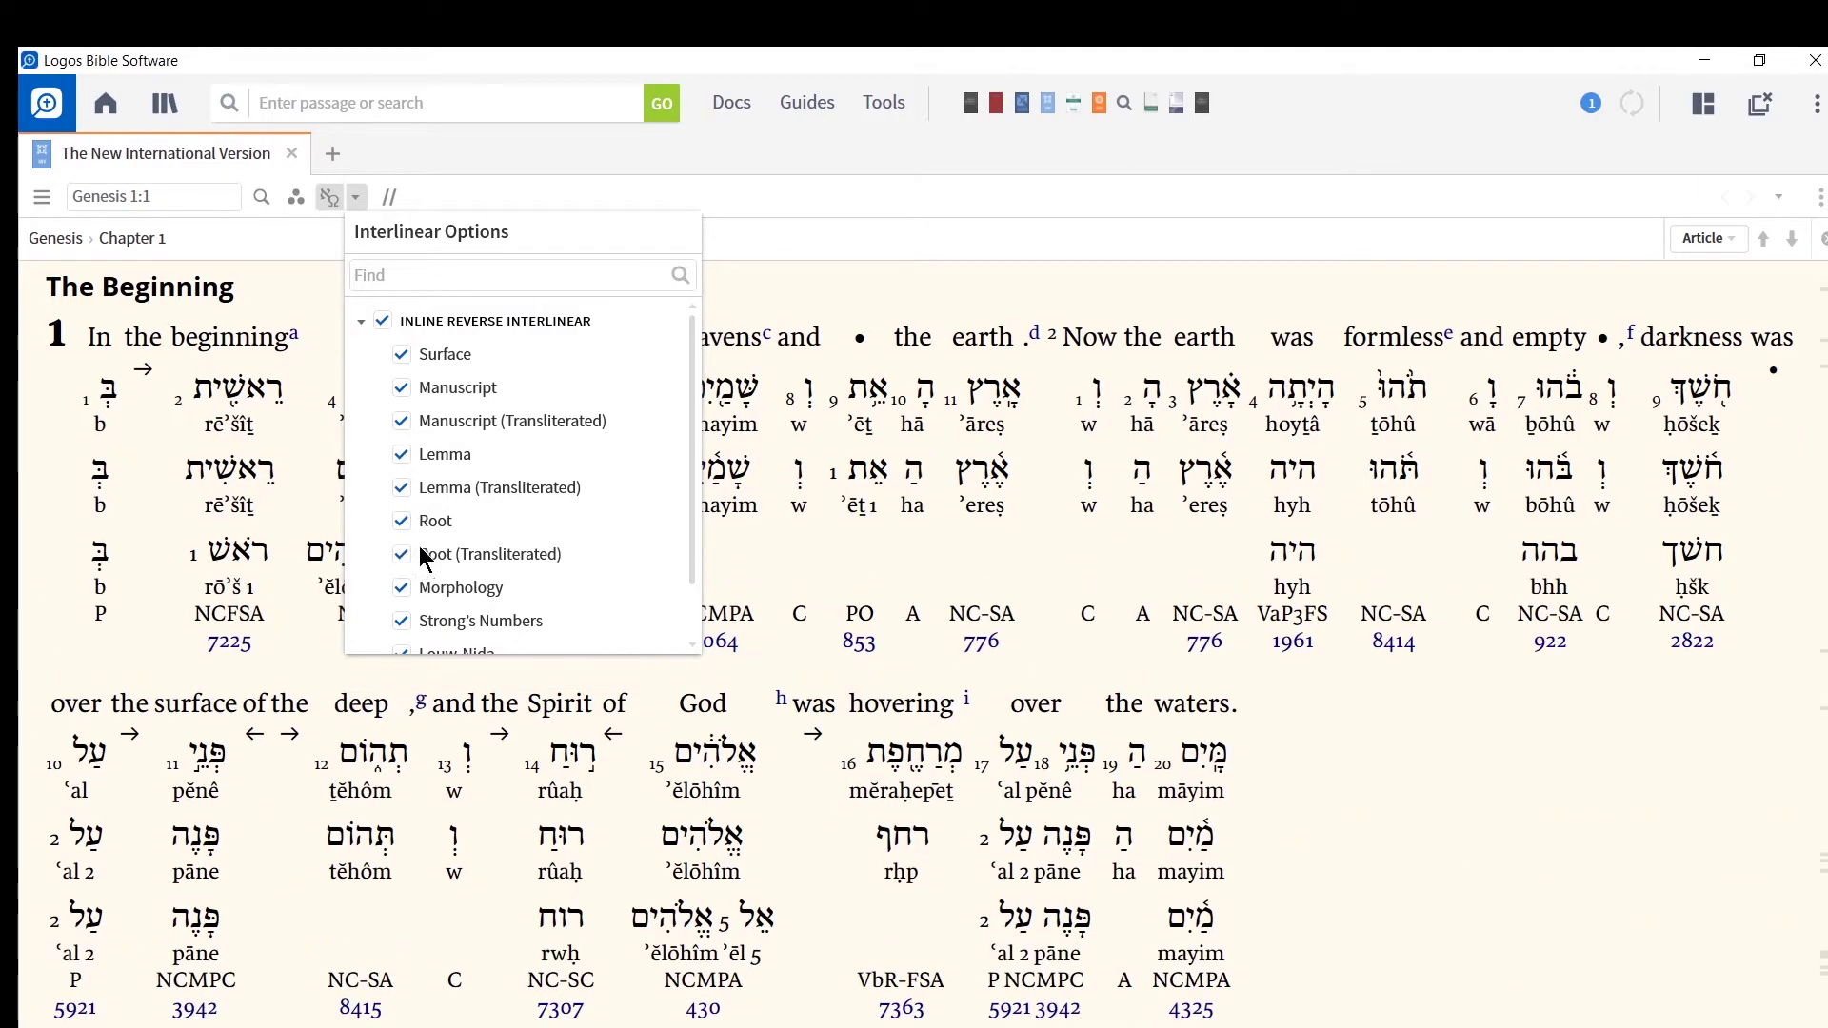
pyautogui.click(291, 154)
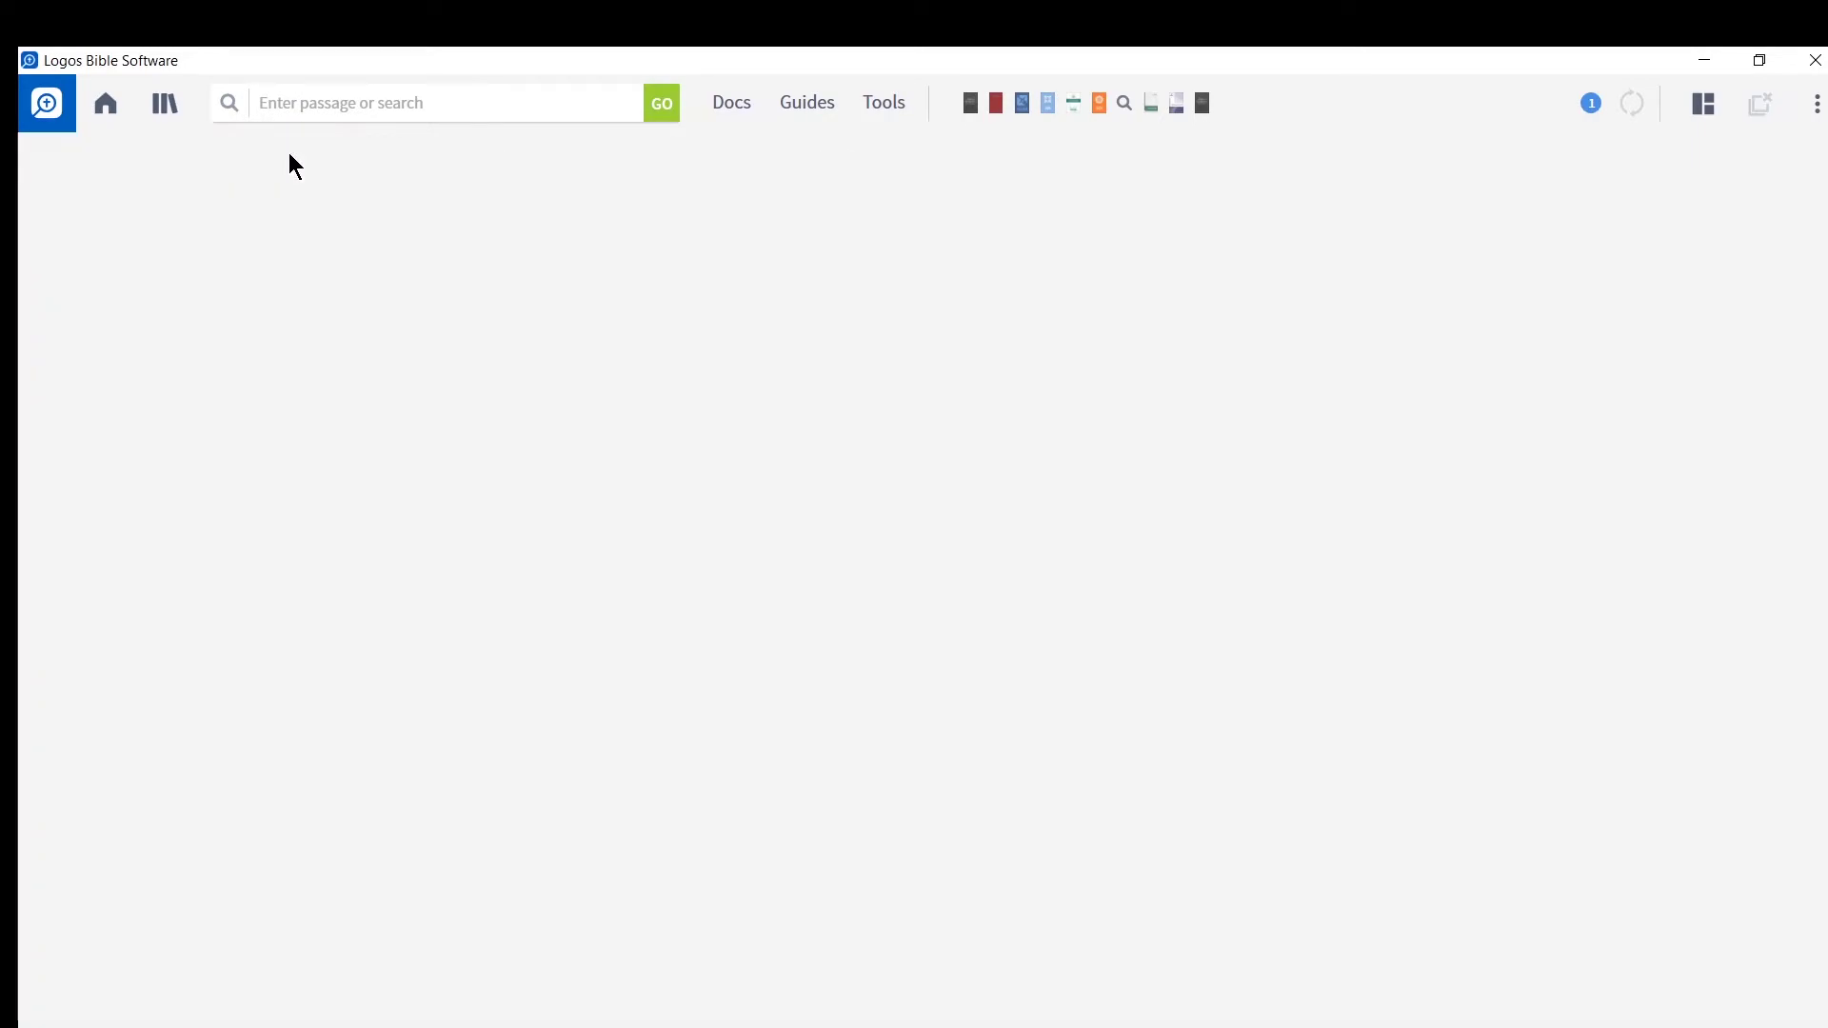
# Open the English Standard Version by searching 'esv' and show it alone in a 1-tile layout
pyautogui.click(360, 92)
pyautogui.write('esv')
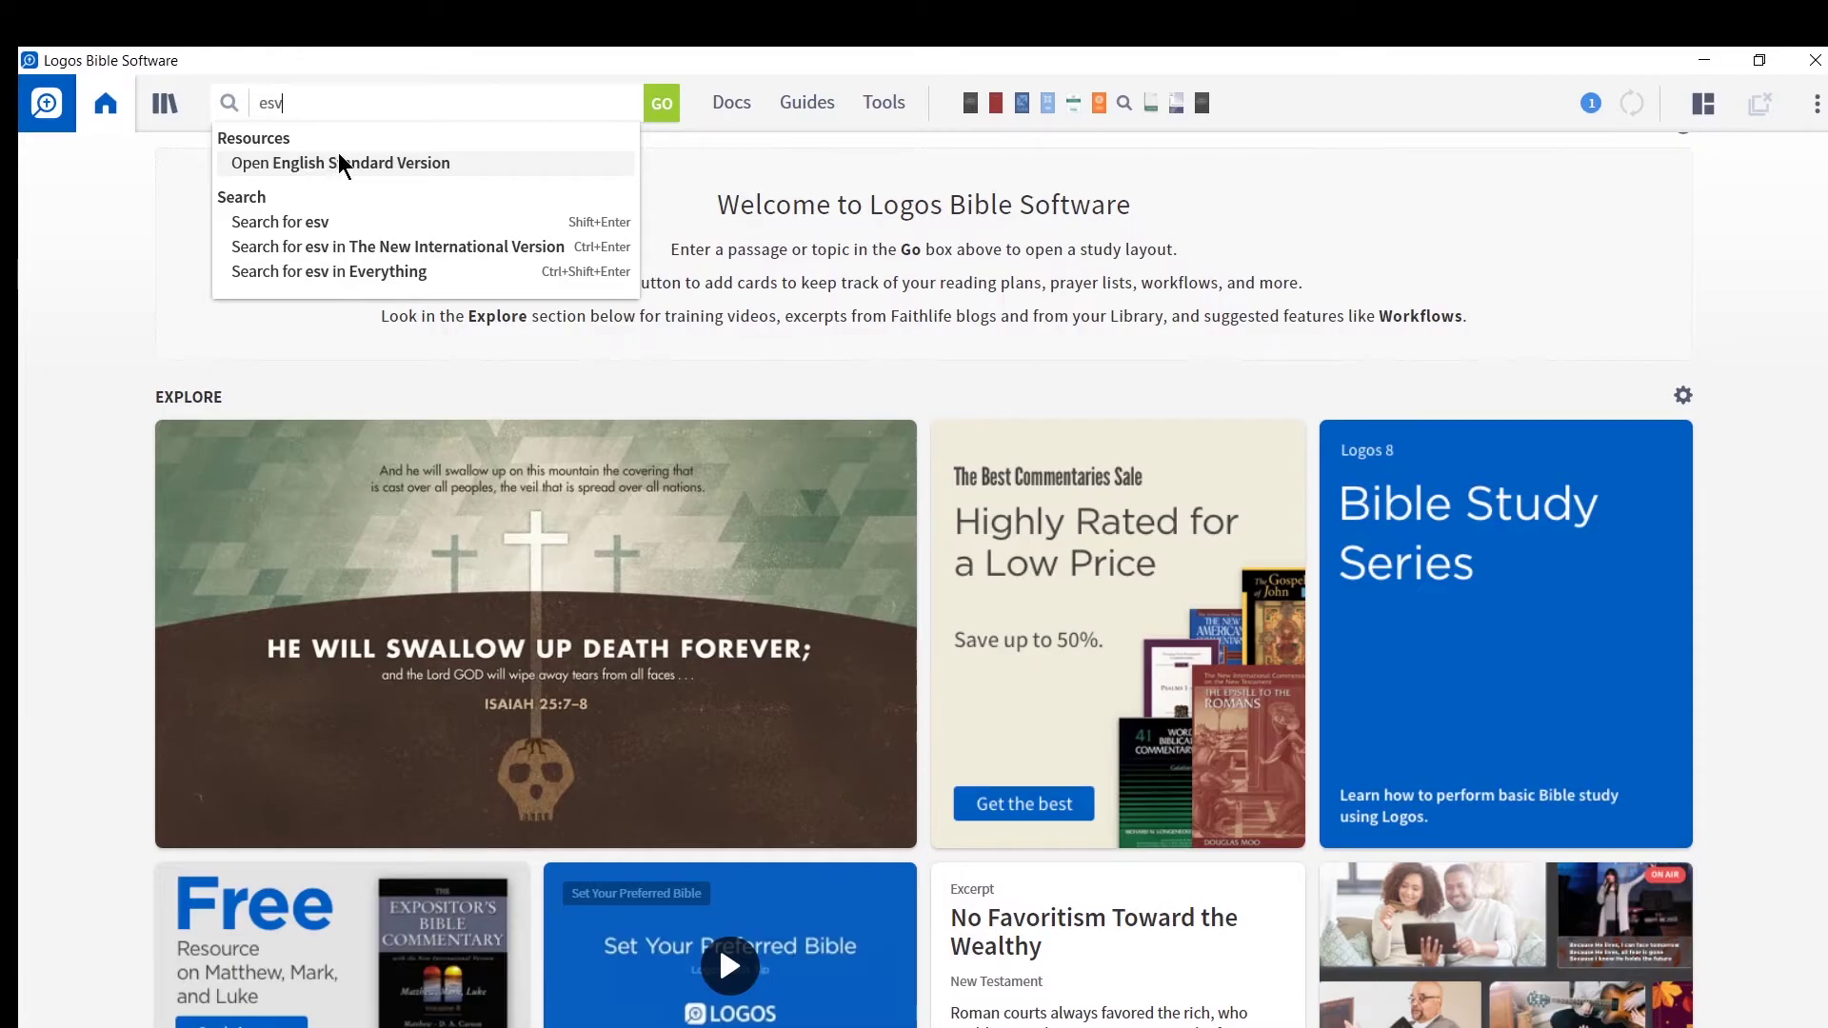
pyautogui.click(343, 163)
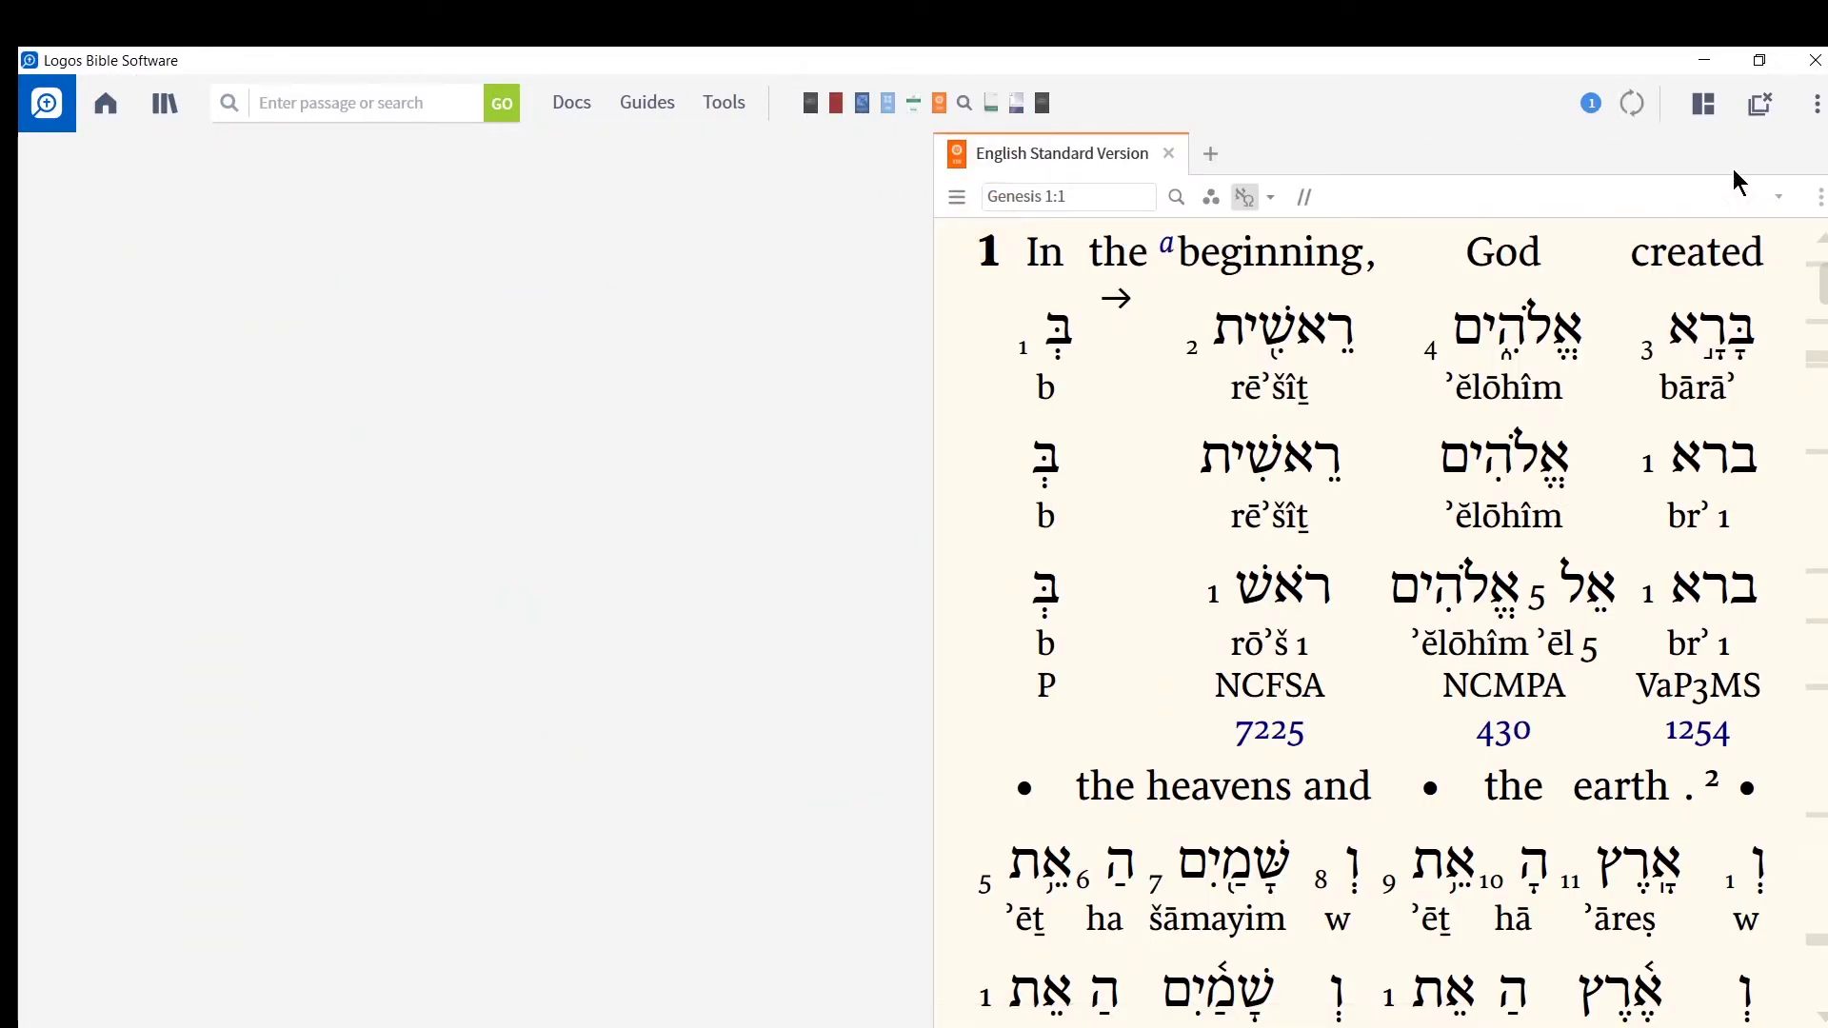
pyautogui.click(1703, 103)
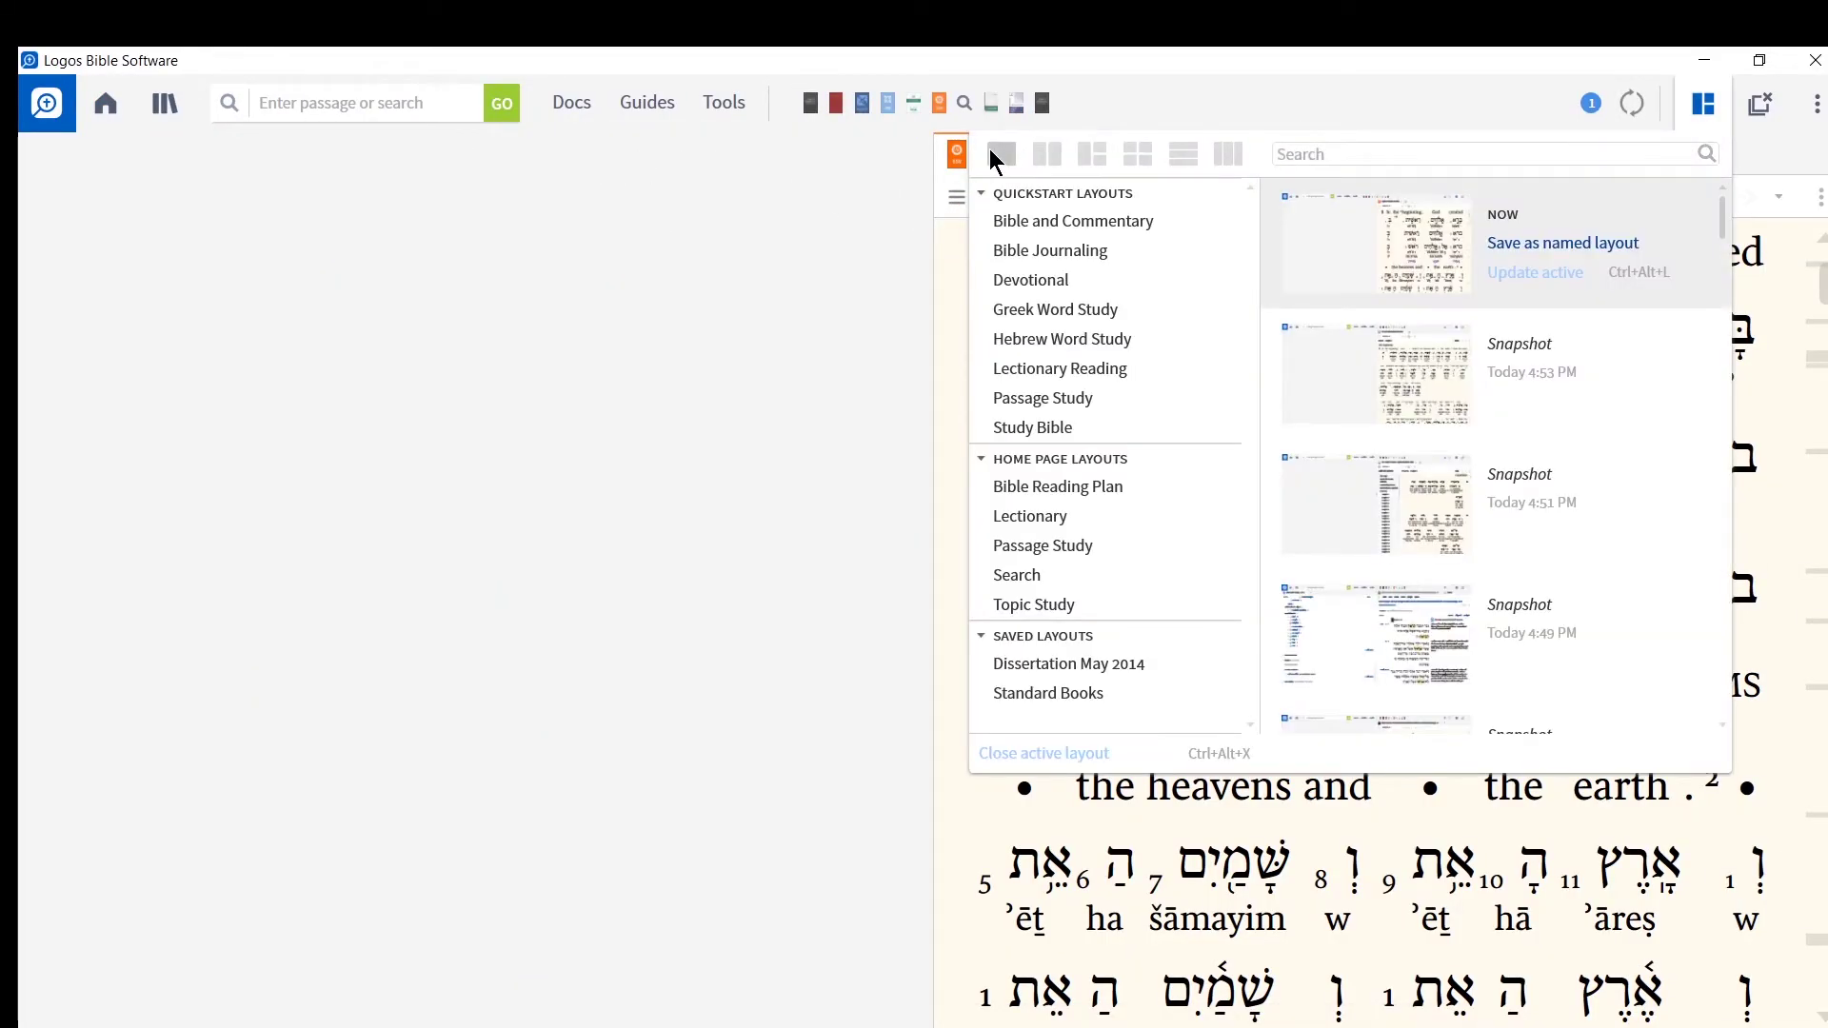
pyautogui.click(1000, 155)
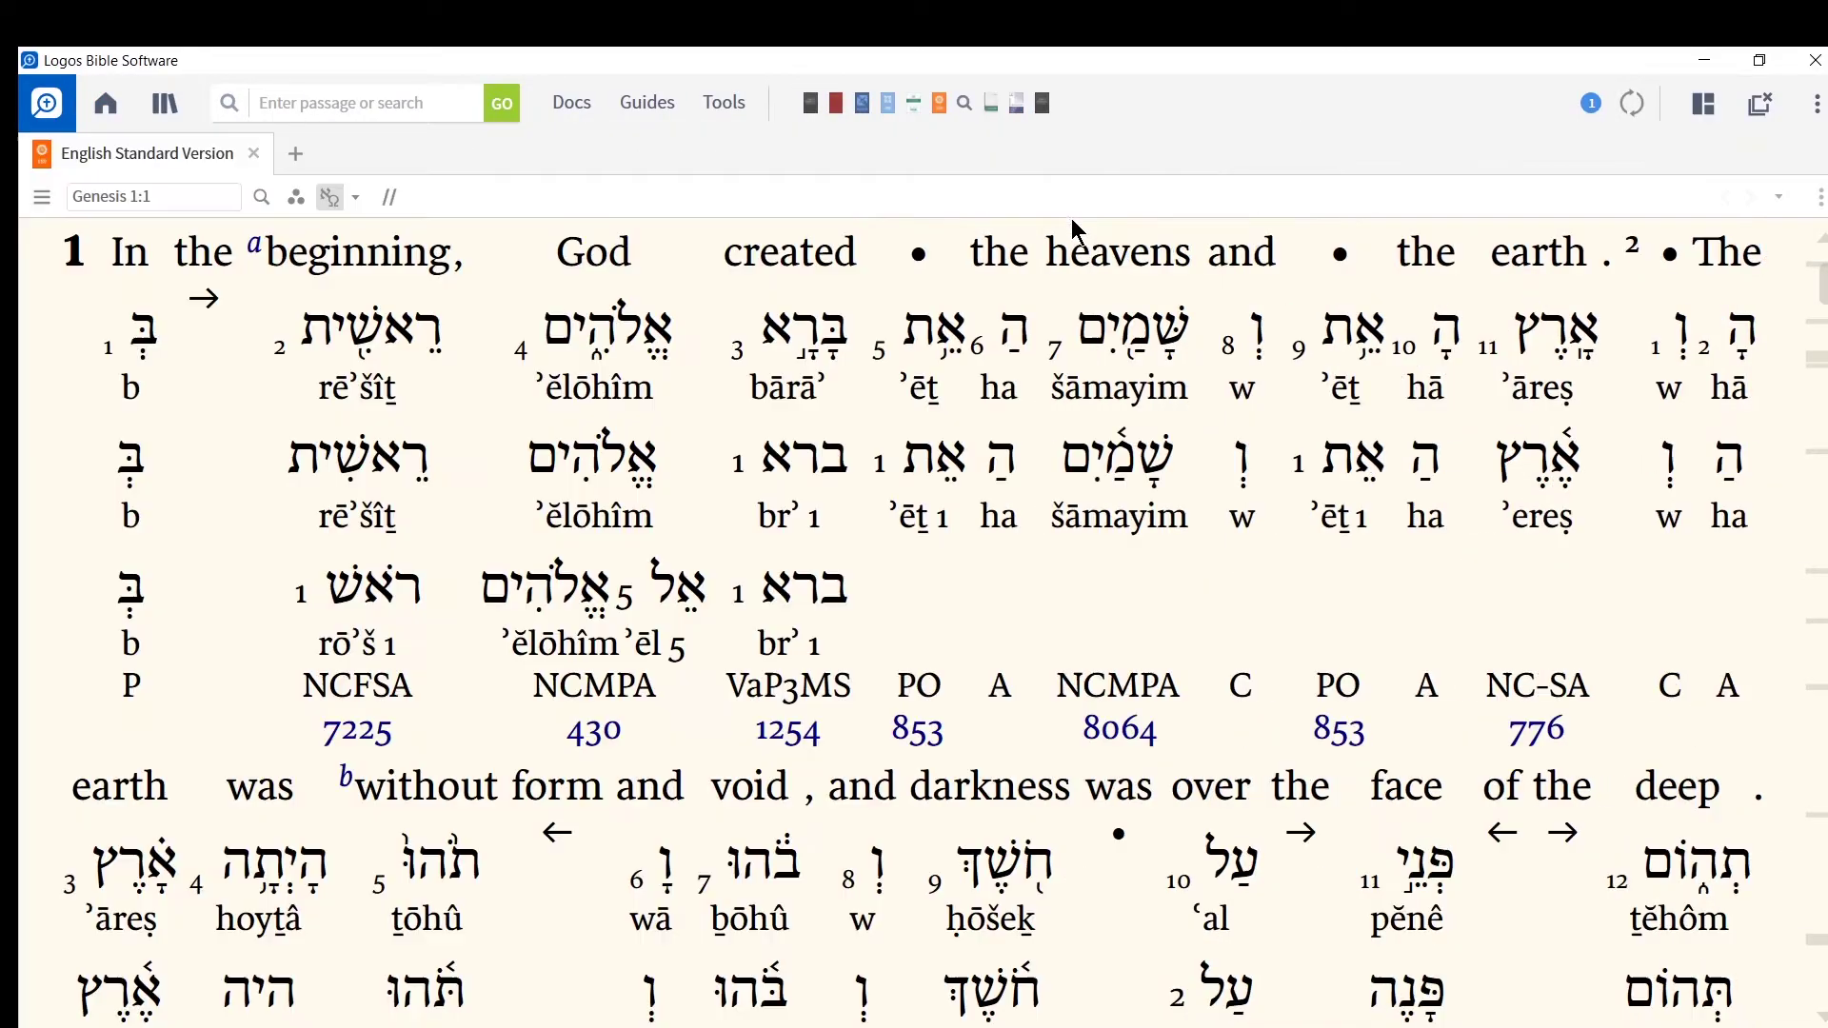
# Toggle the ESV's Hebrew interlinear lines off and on, leaving them shown under the text
pyautogui.click(355, 200)
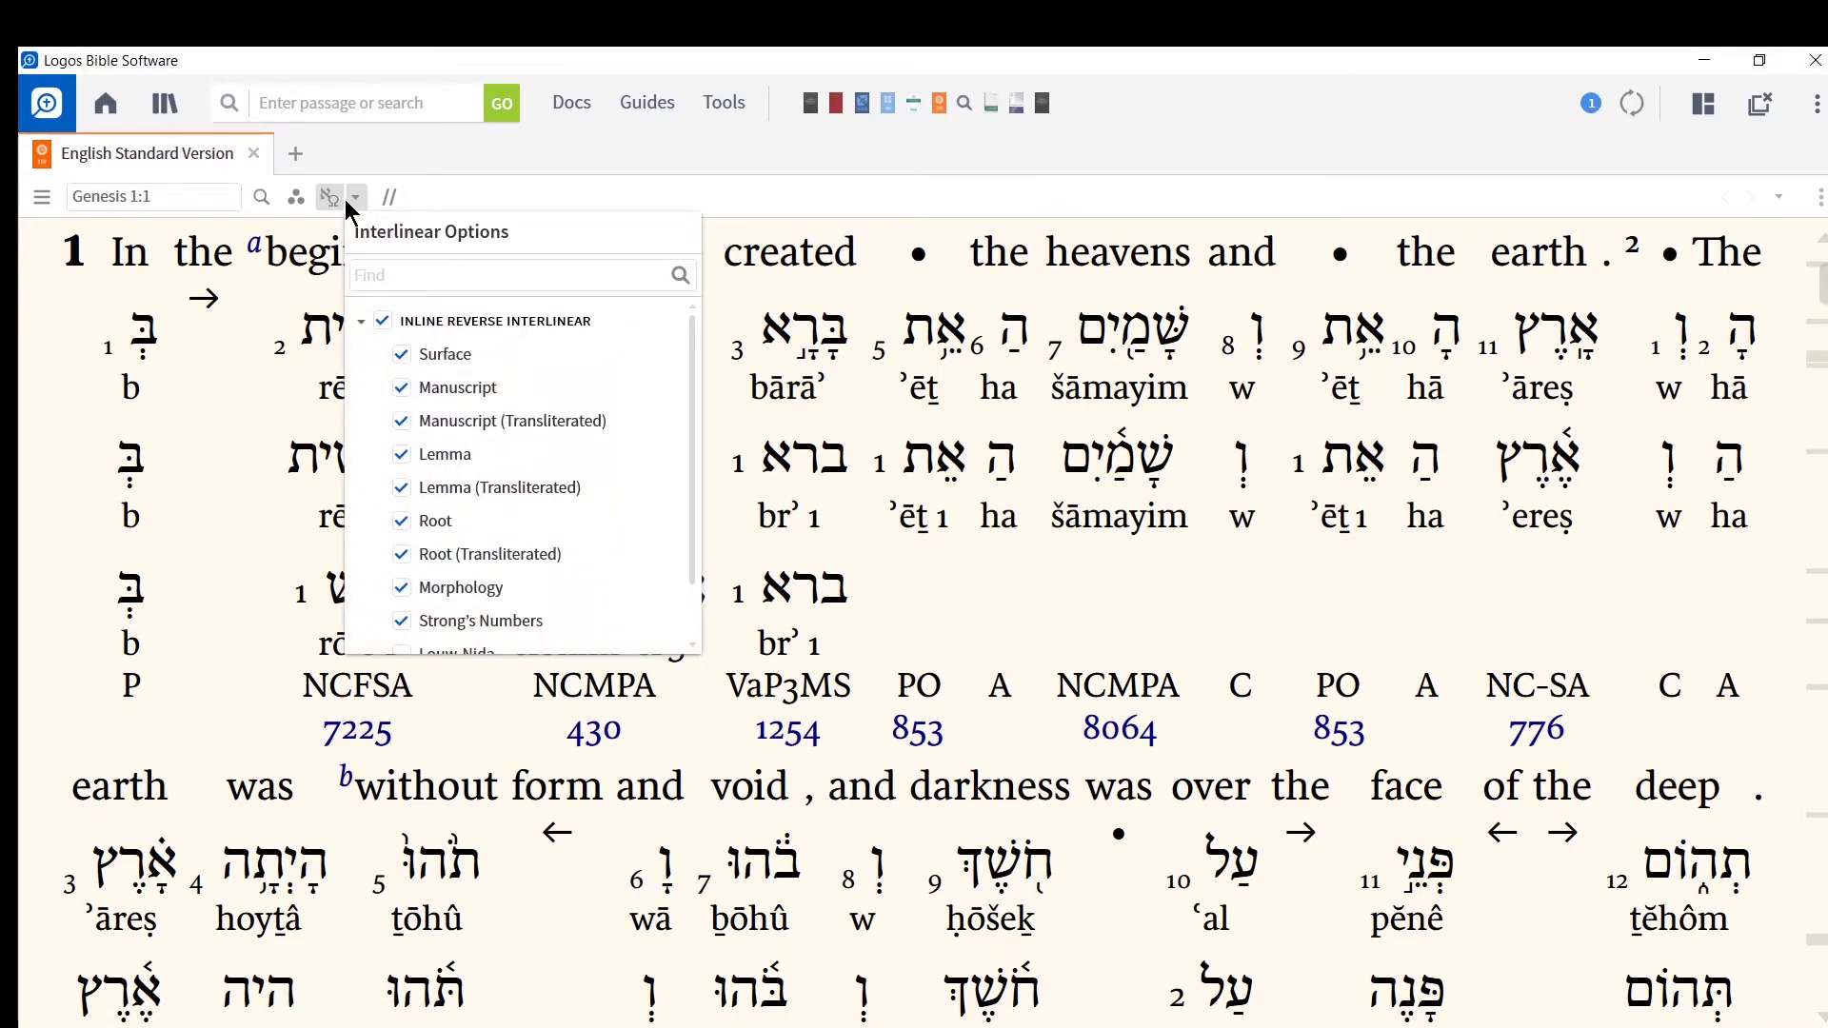
pyautogui.click(332, 198)
pyautogui.click(334, 200)
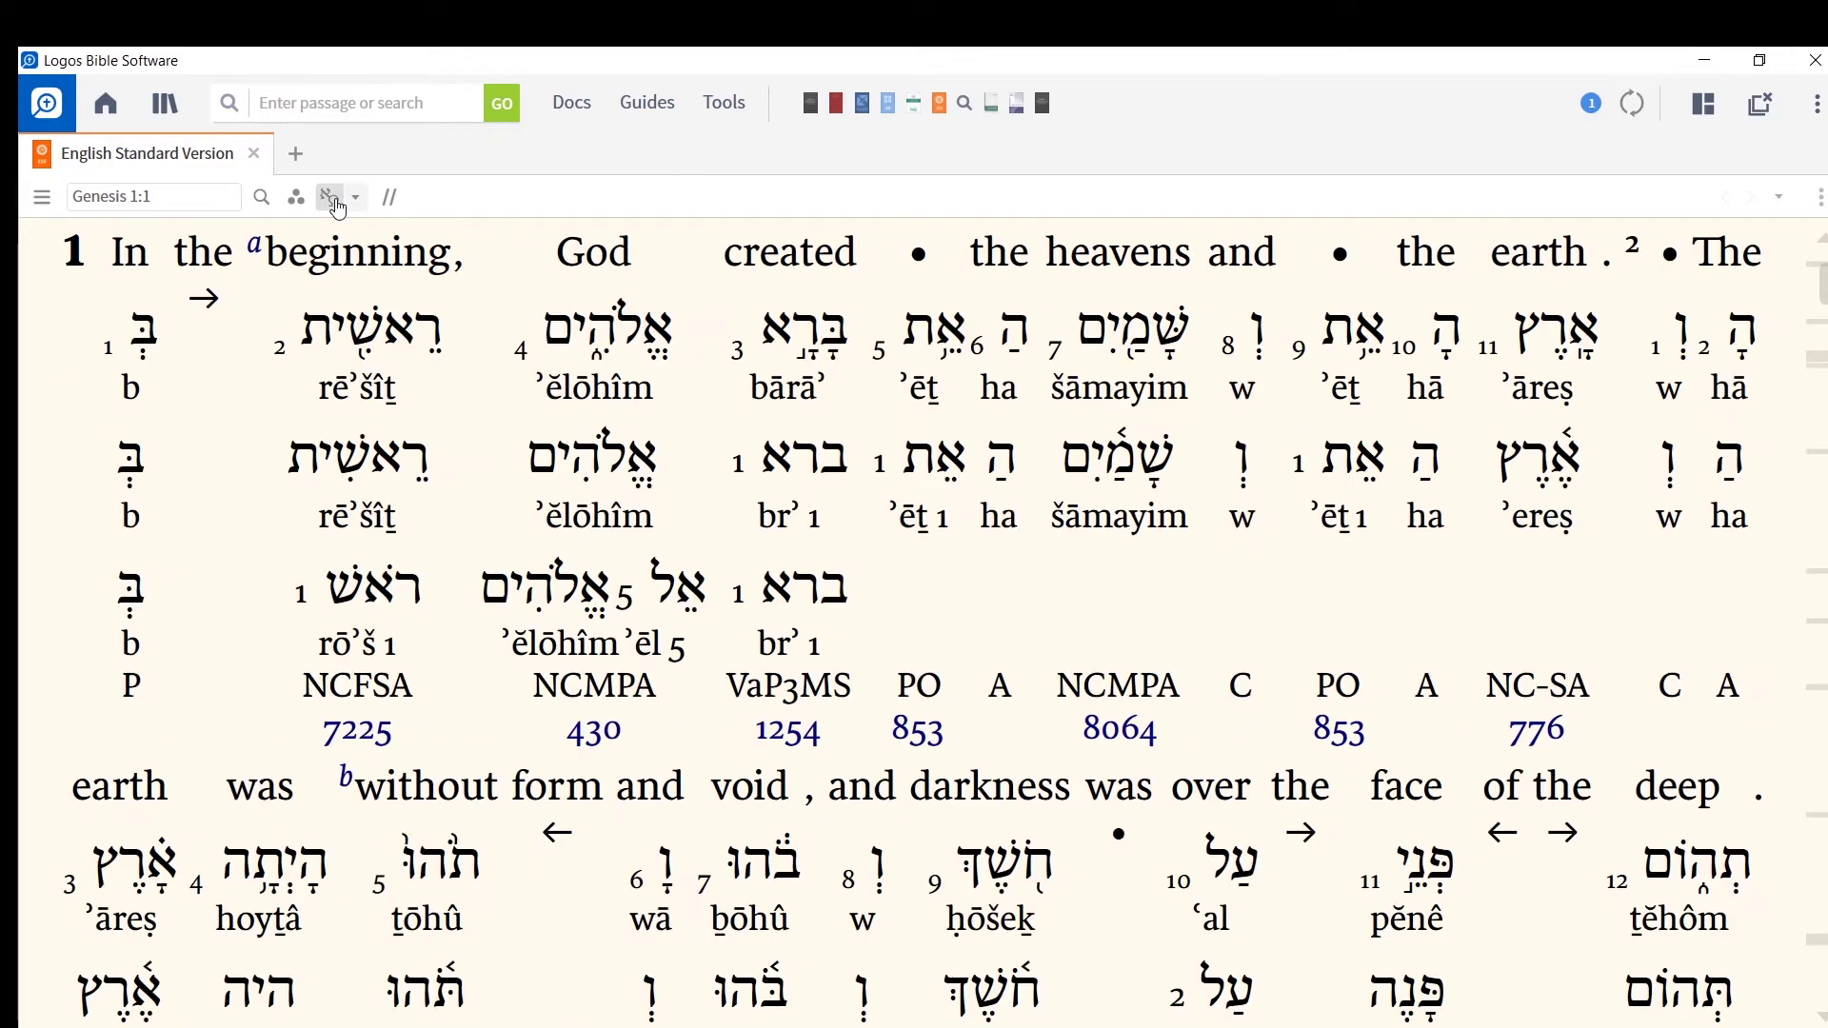
pyautogui.click(333, 199)
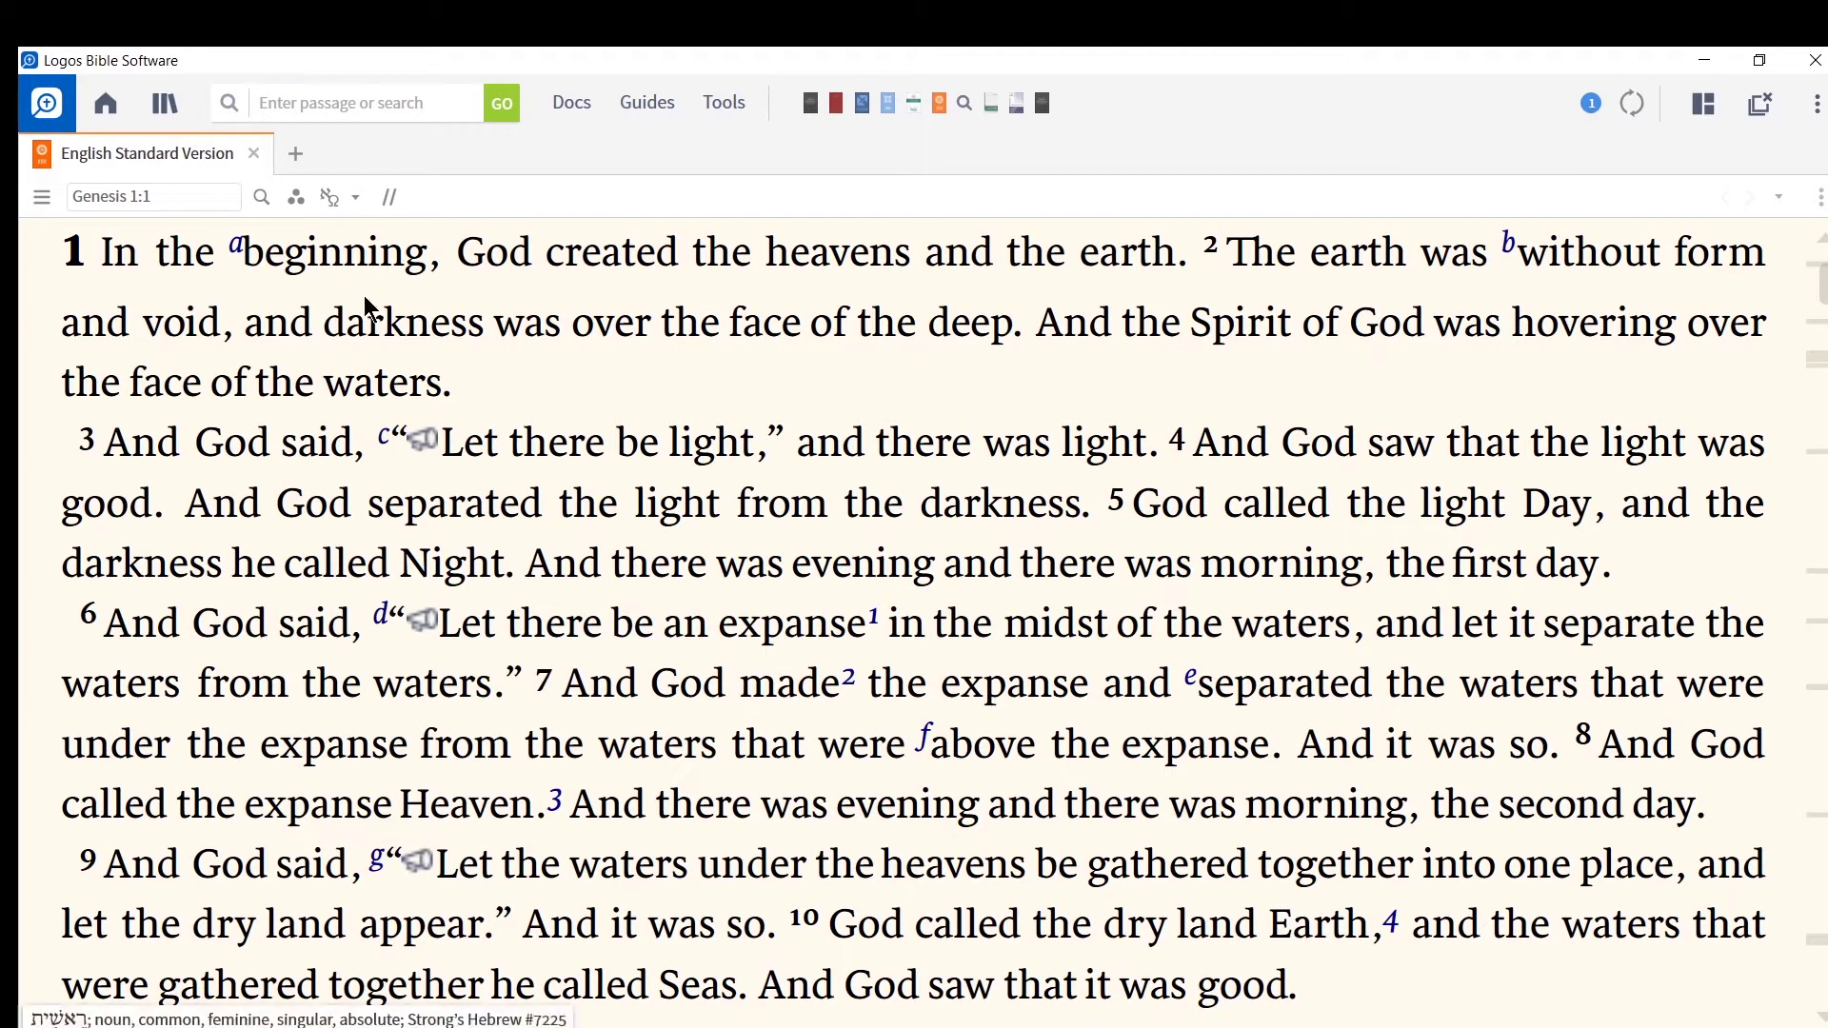
pyautogui.click(326, 200)
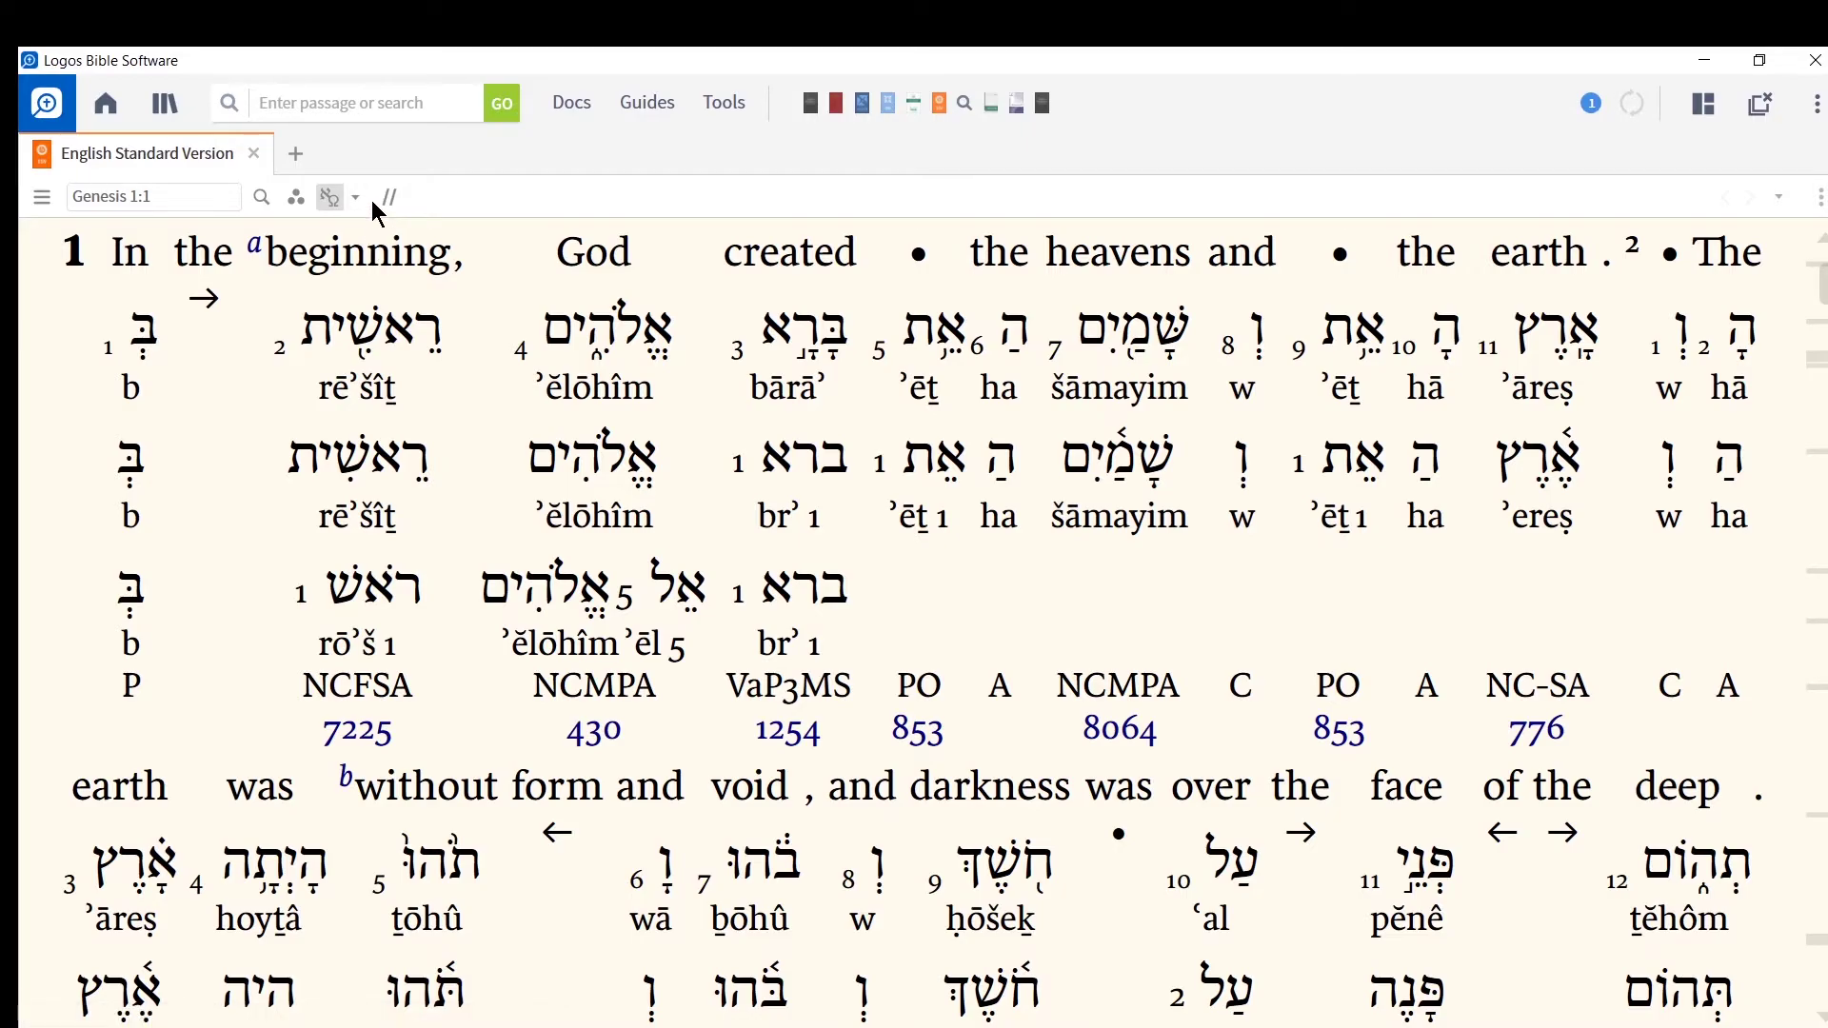
# Review the shown interlinear lines, select 'the' in Genesis 1:1, then close the ESV
pyautogui.click(355, 197)
pyautogui.scroll(-2, 405, 457)
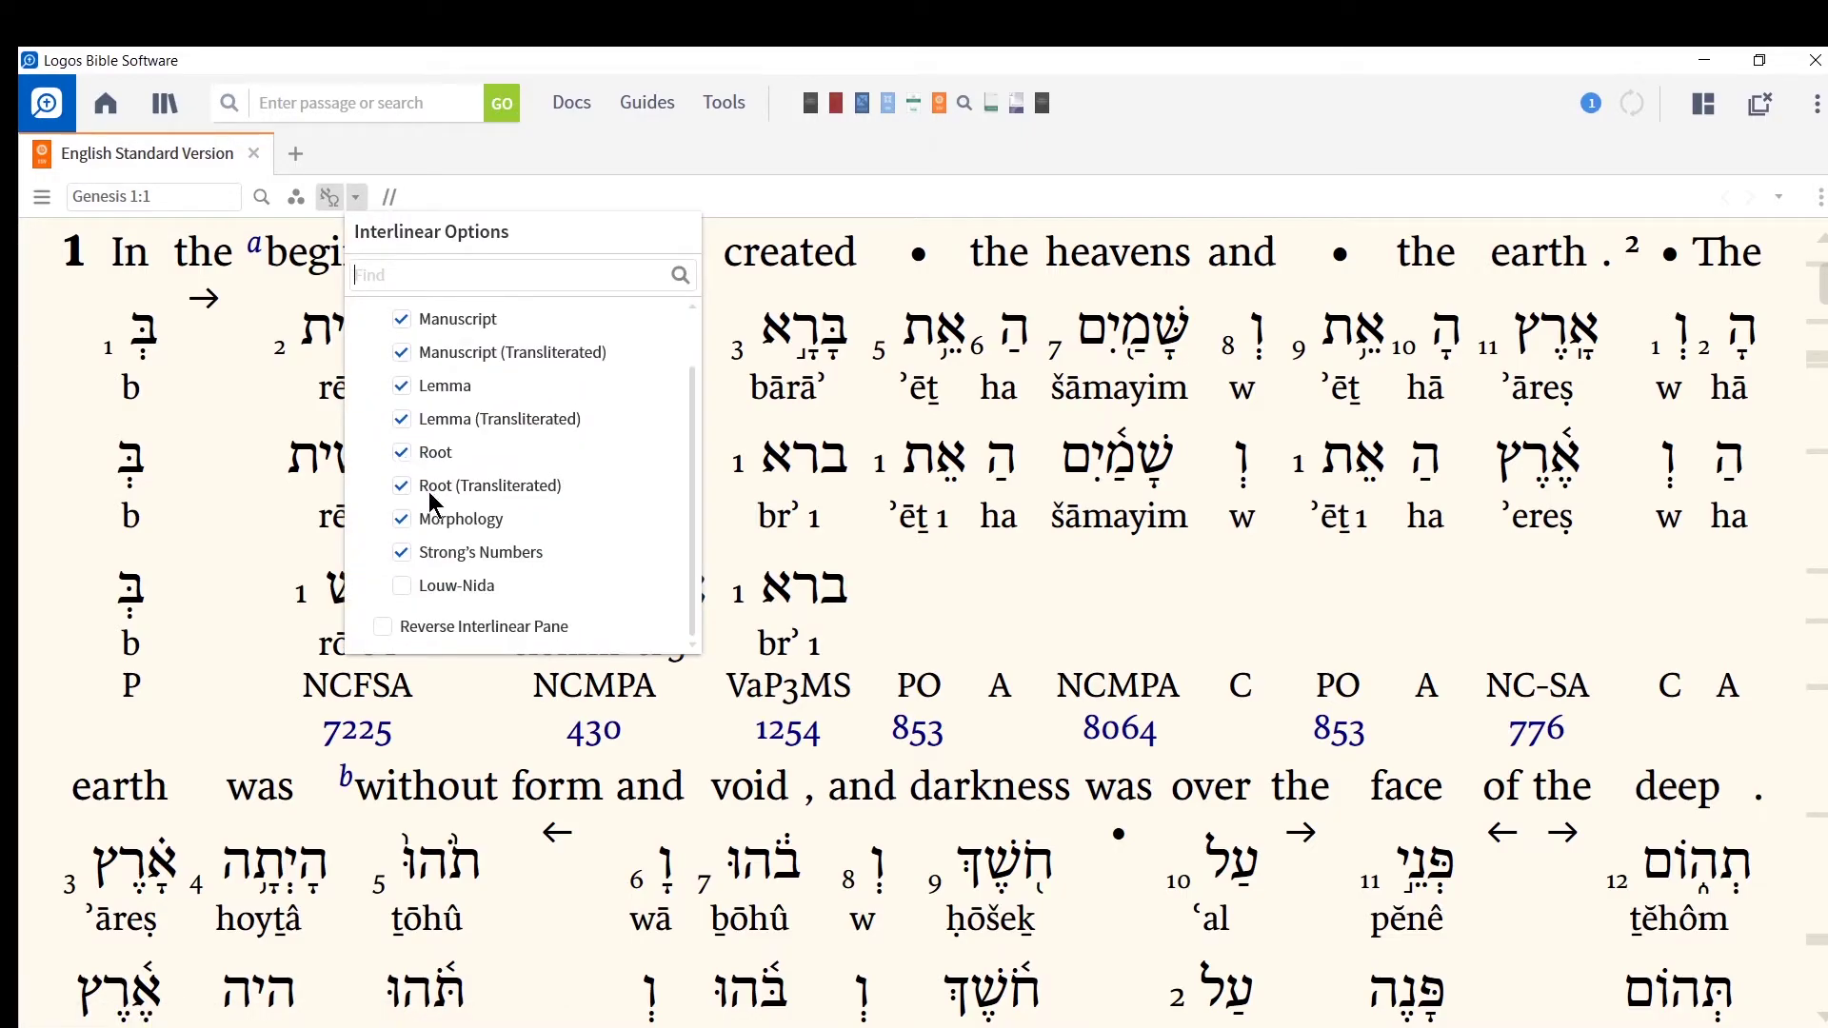
pyautogui.scroll(2, 452, 519)
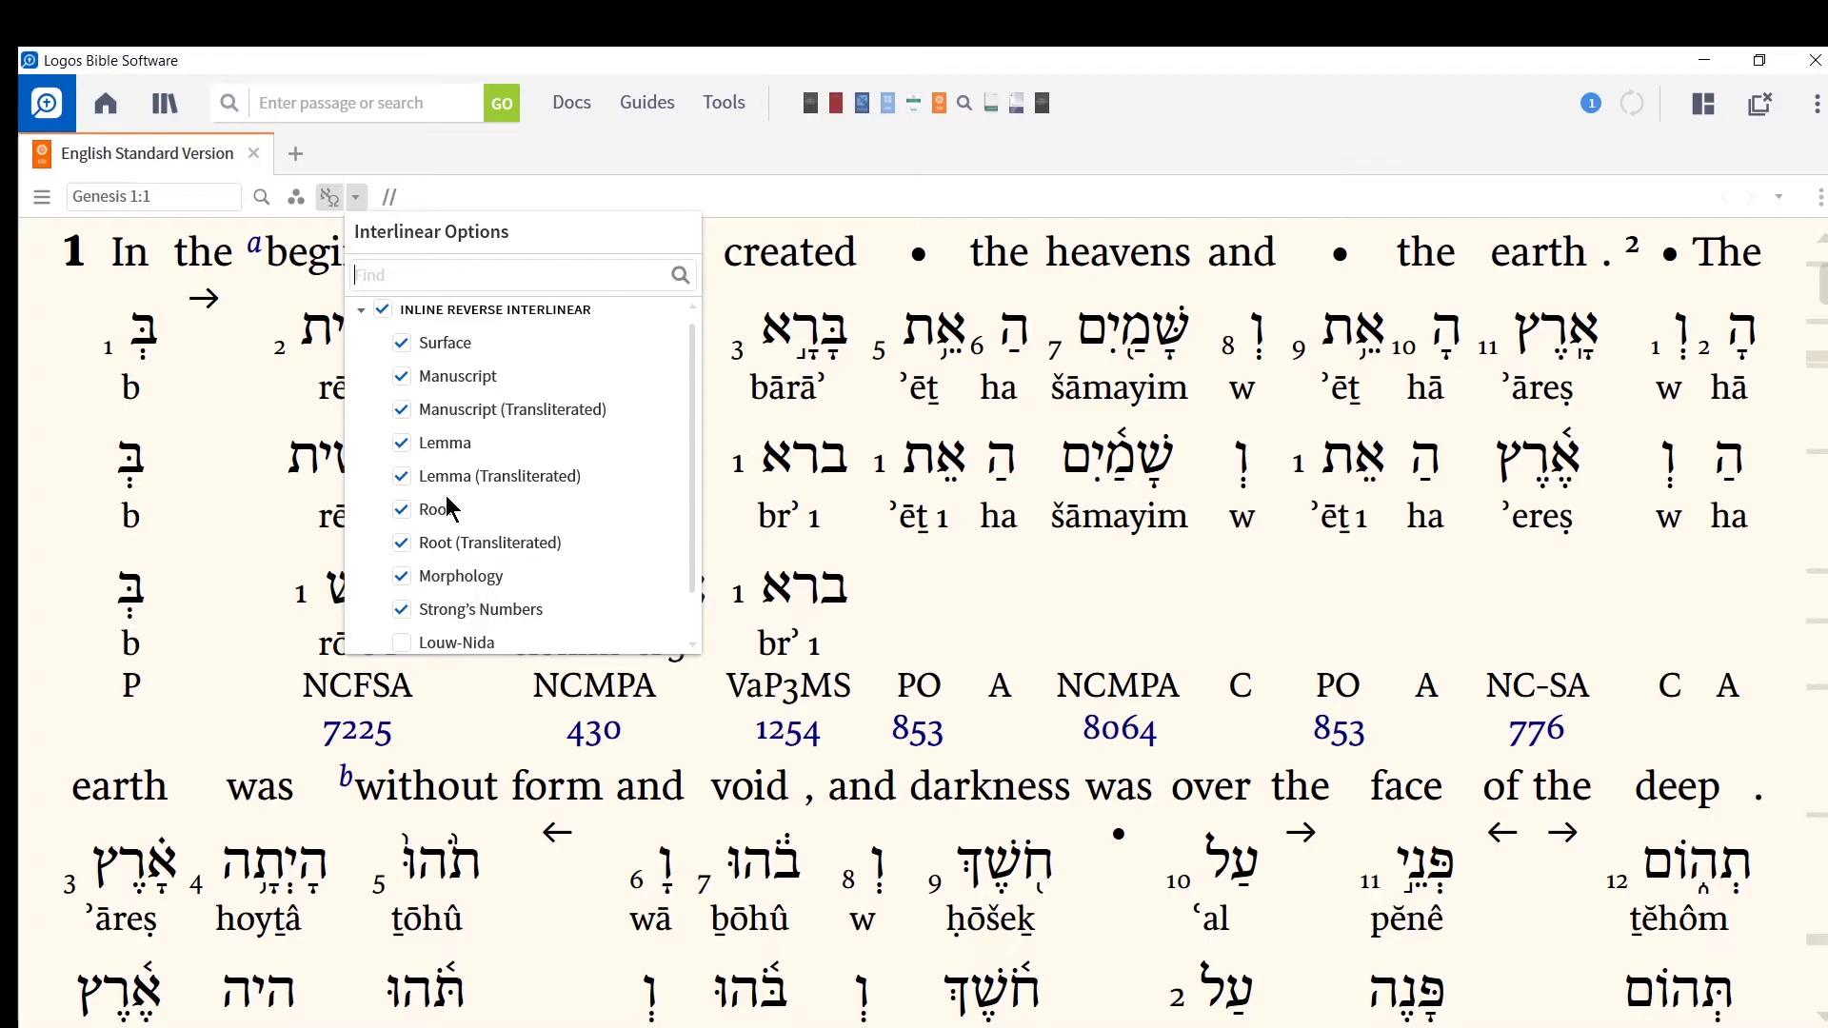
pyautogui.scroll(-2, 481, 473)
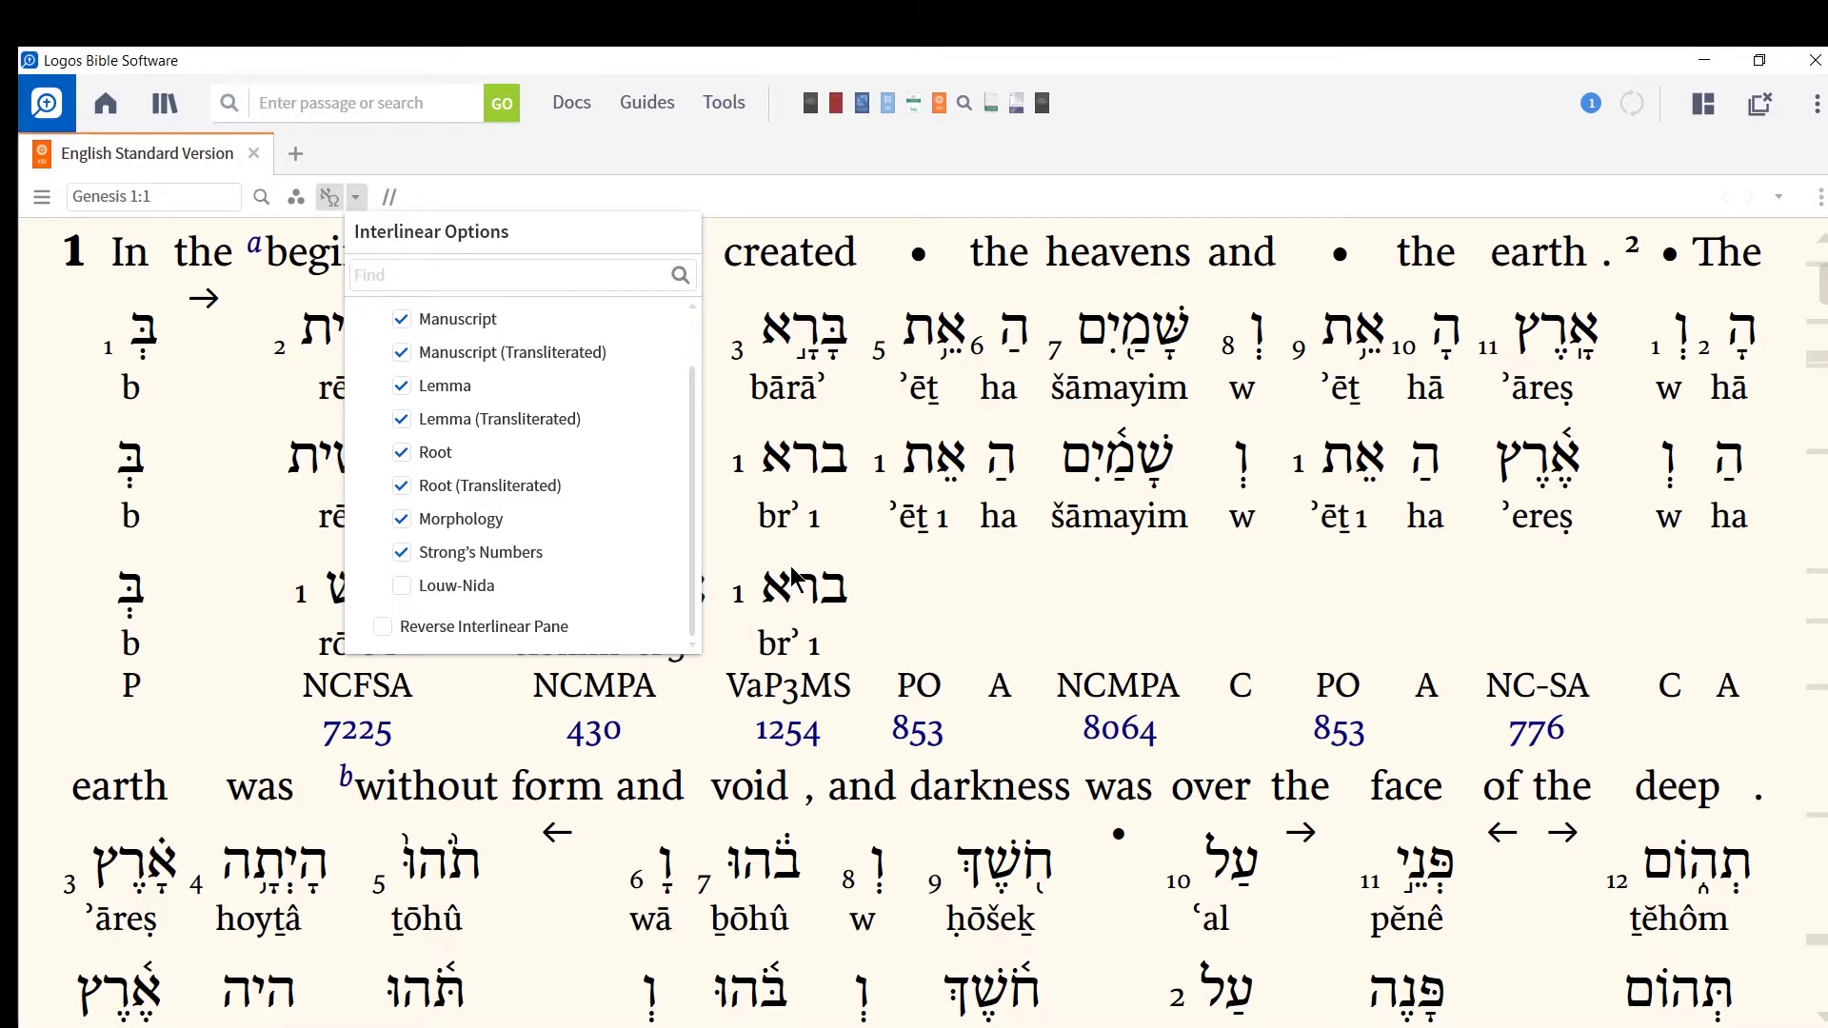
pyautogui.click(854, 655)
pyautogui.doubleClick(999, 517)
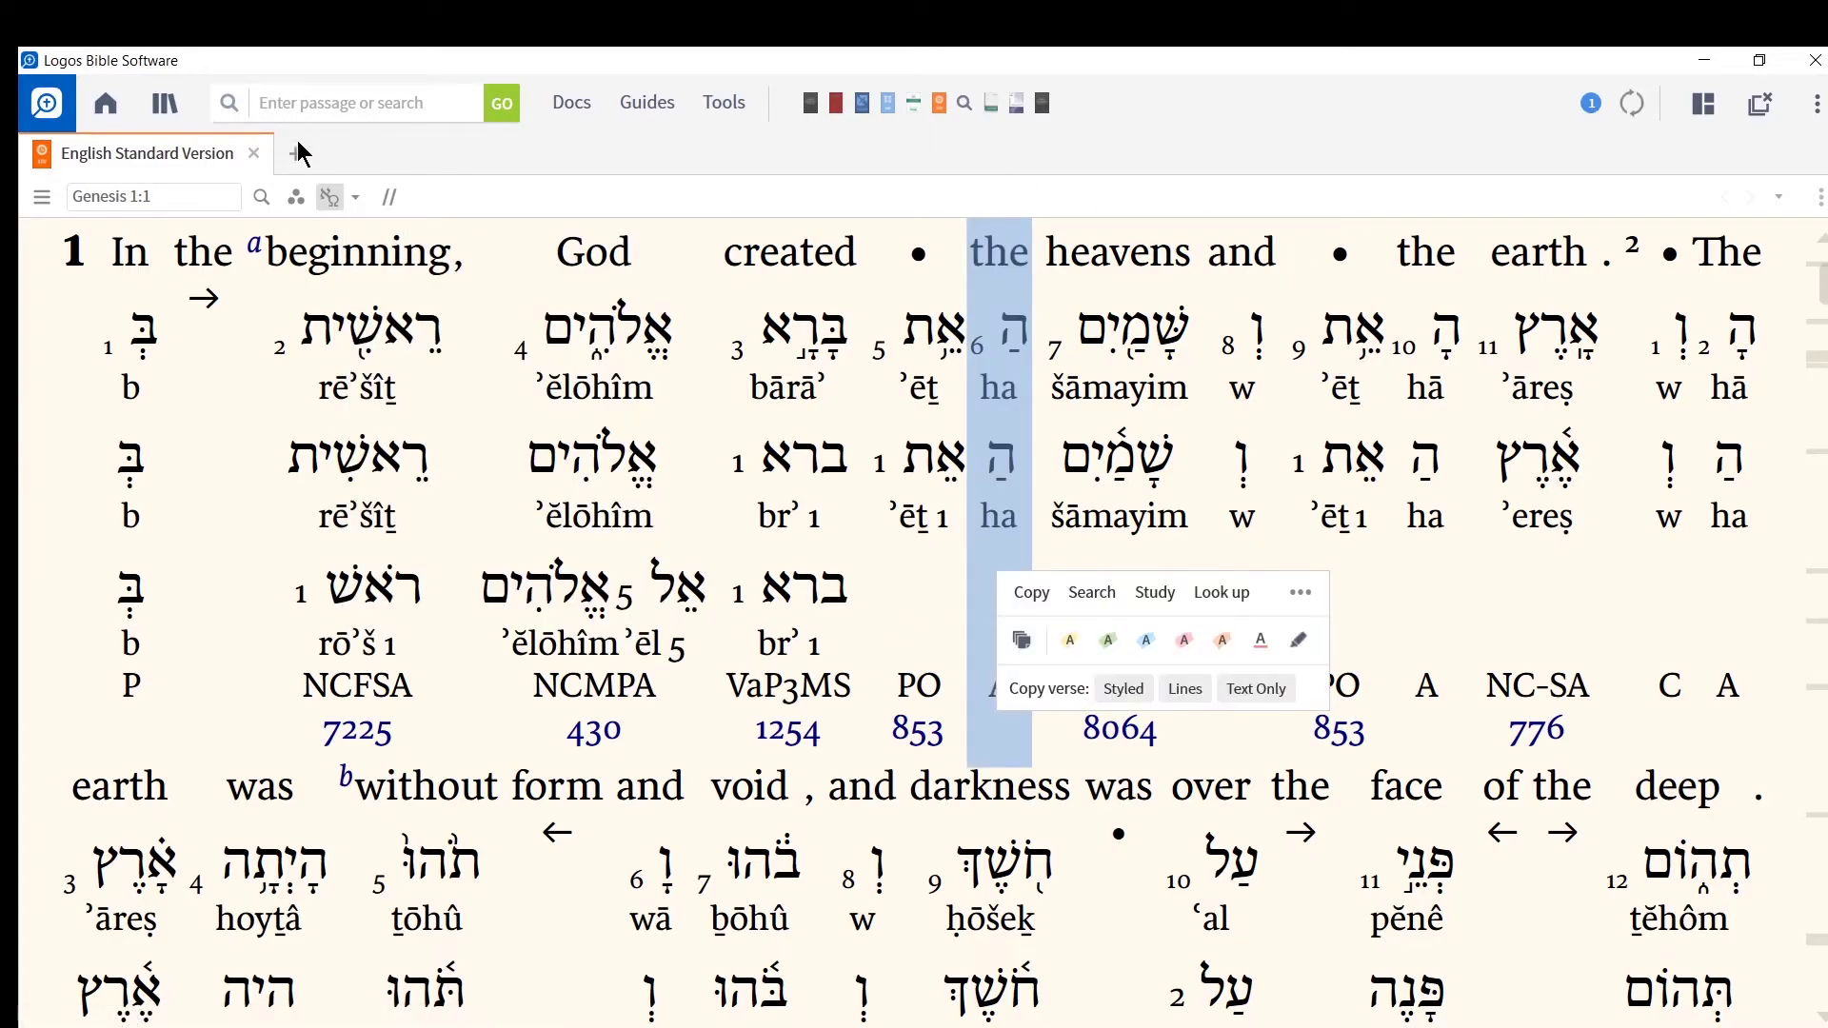
pyautogui.click(254, 153)
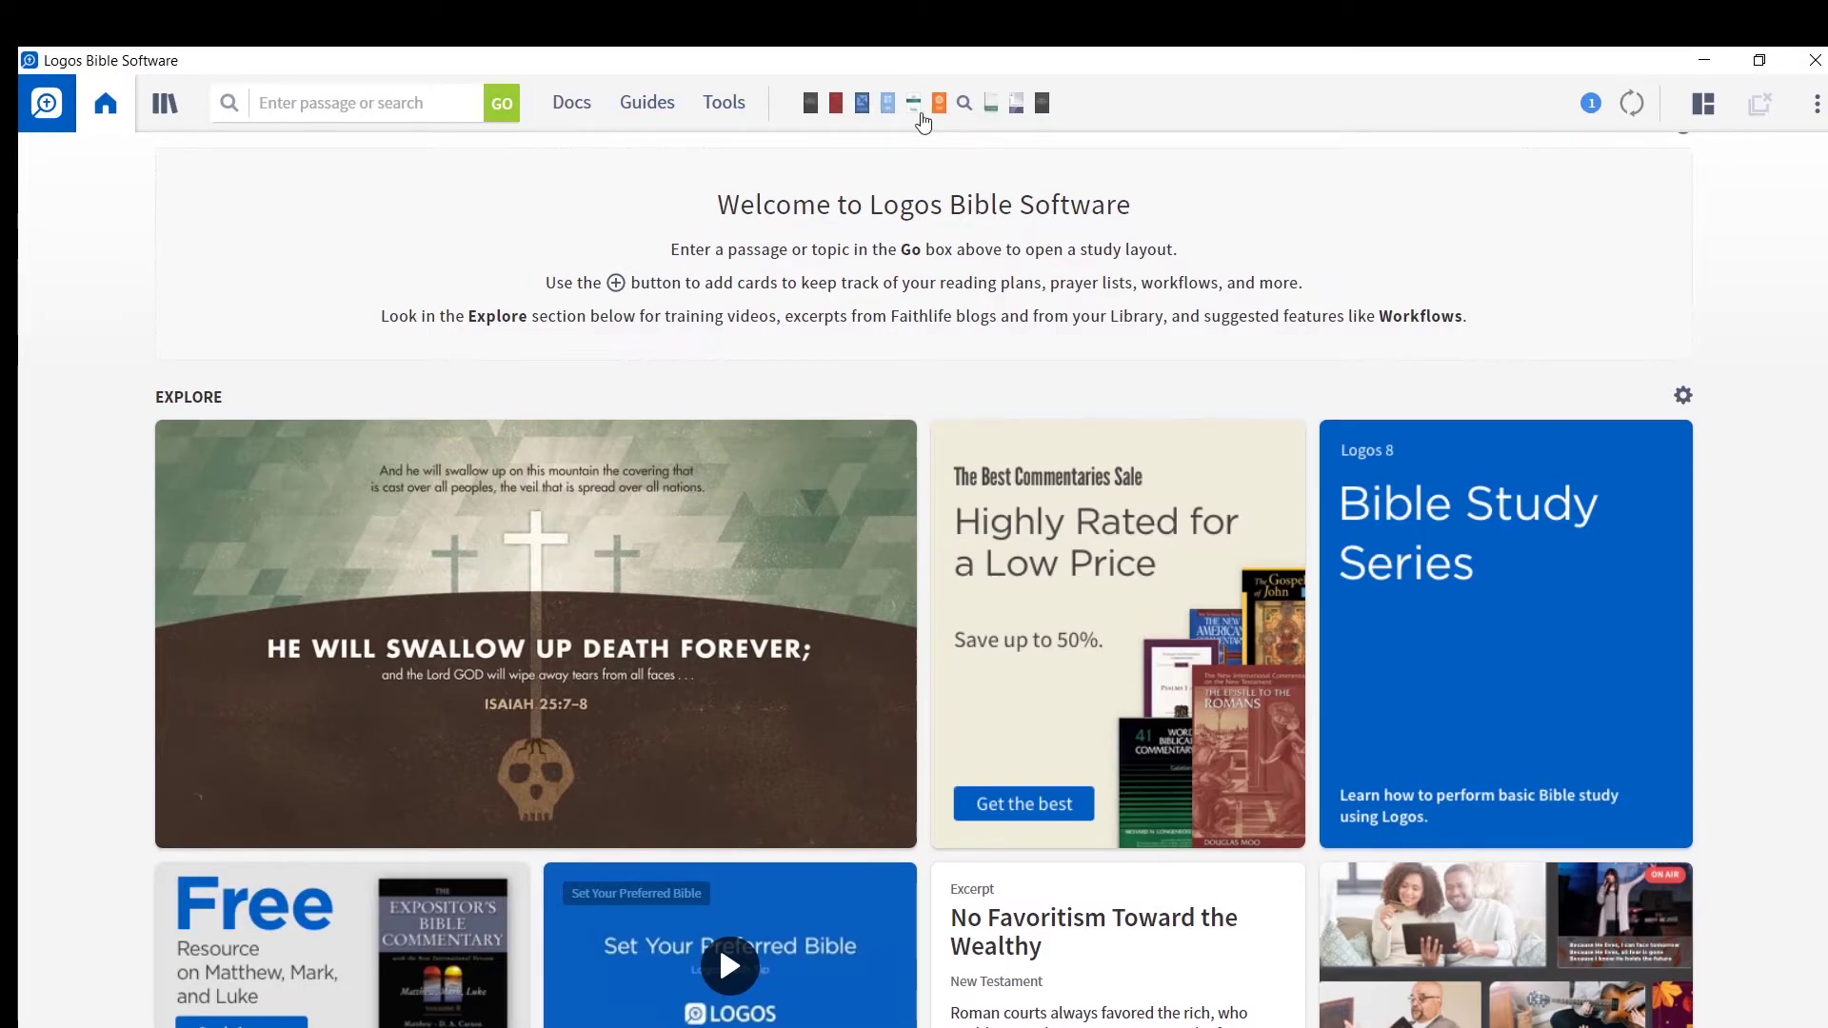
# Open the Common English Bible from the library, filling the window with a 1 Tile layout
pyautogui.moveTo(916, 113)
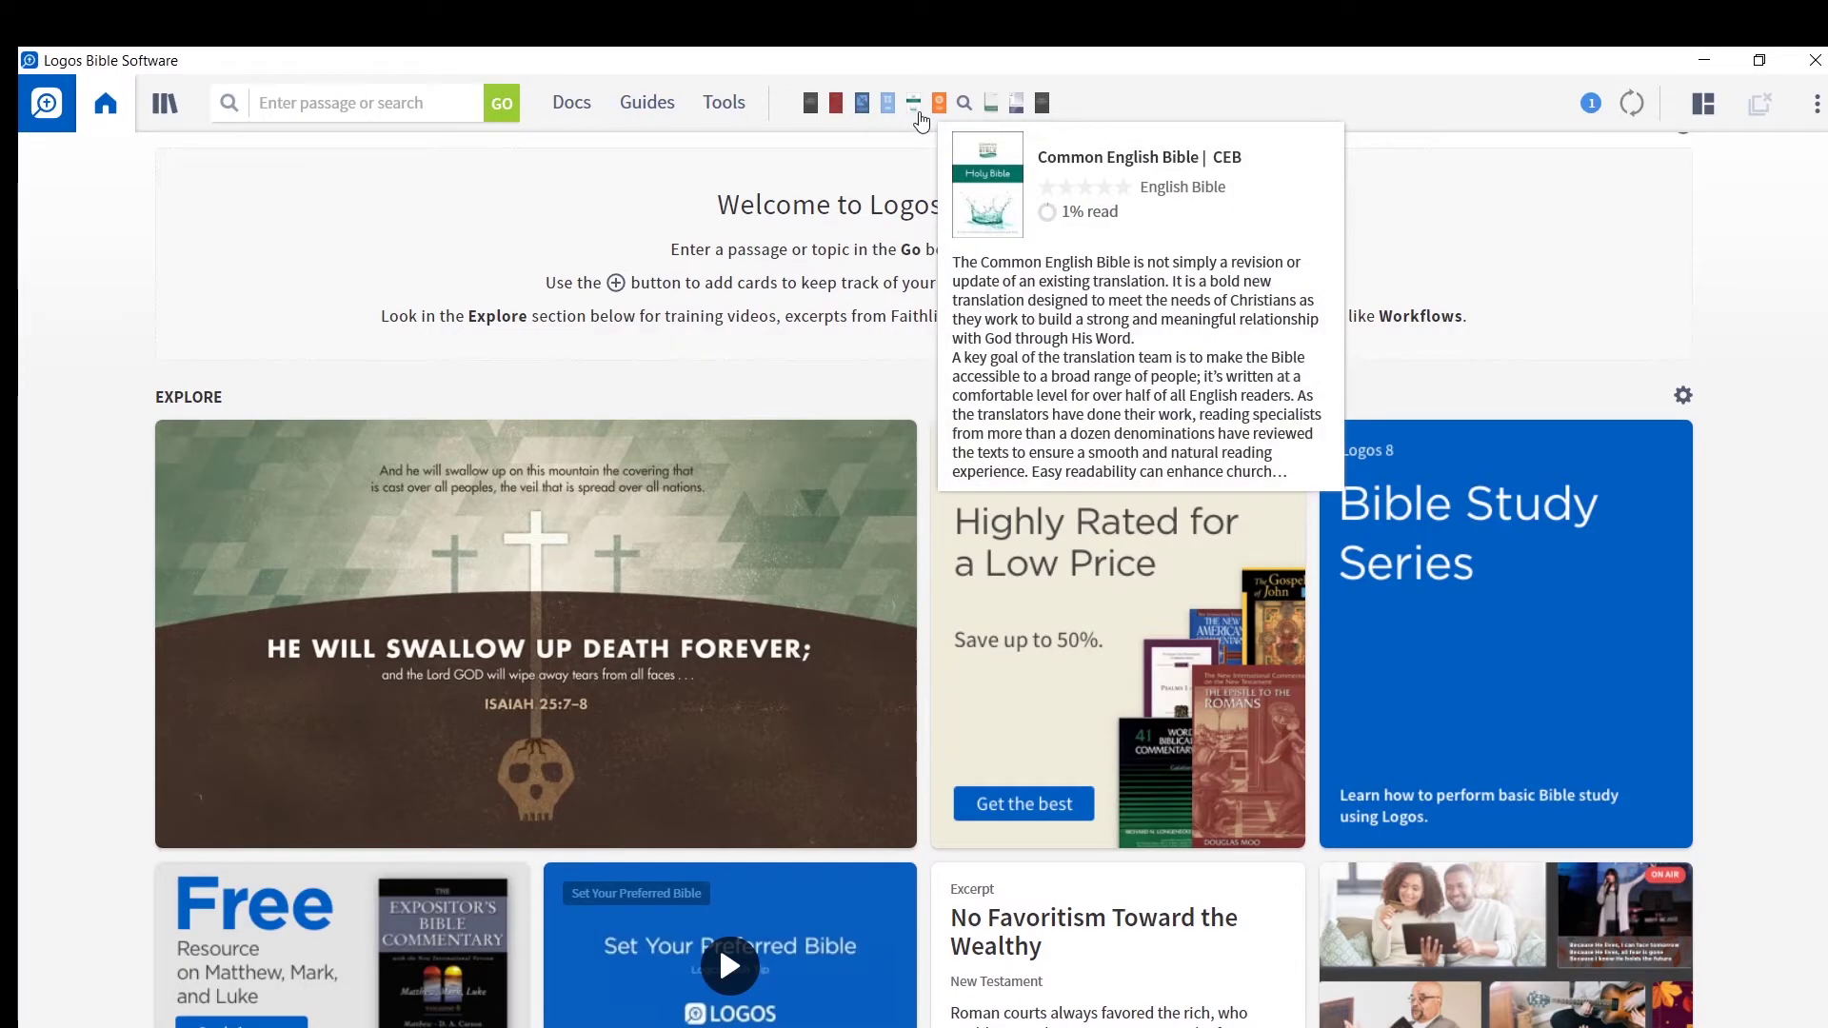
pyautogui.click(172, 112)
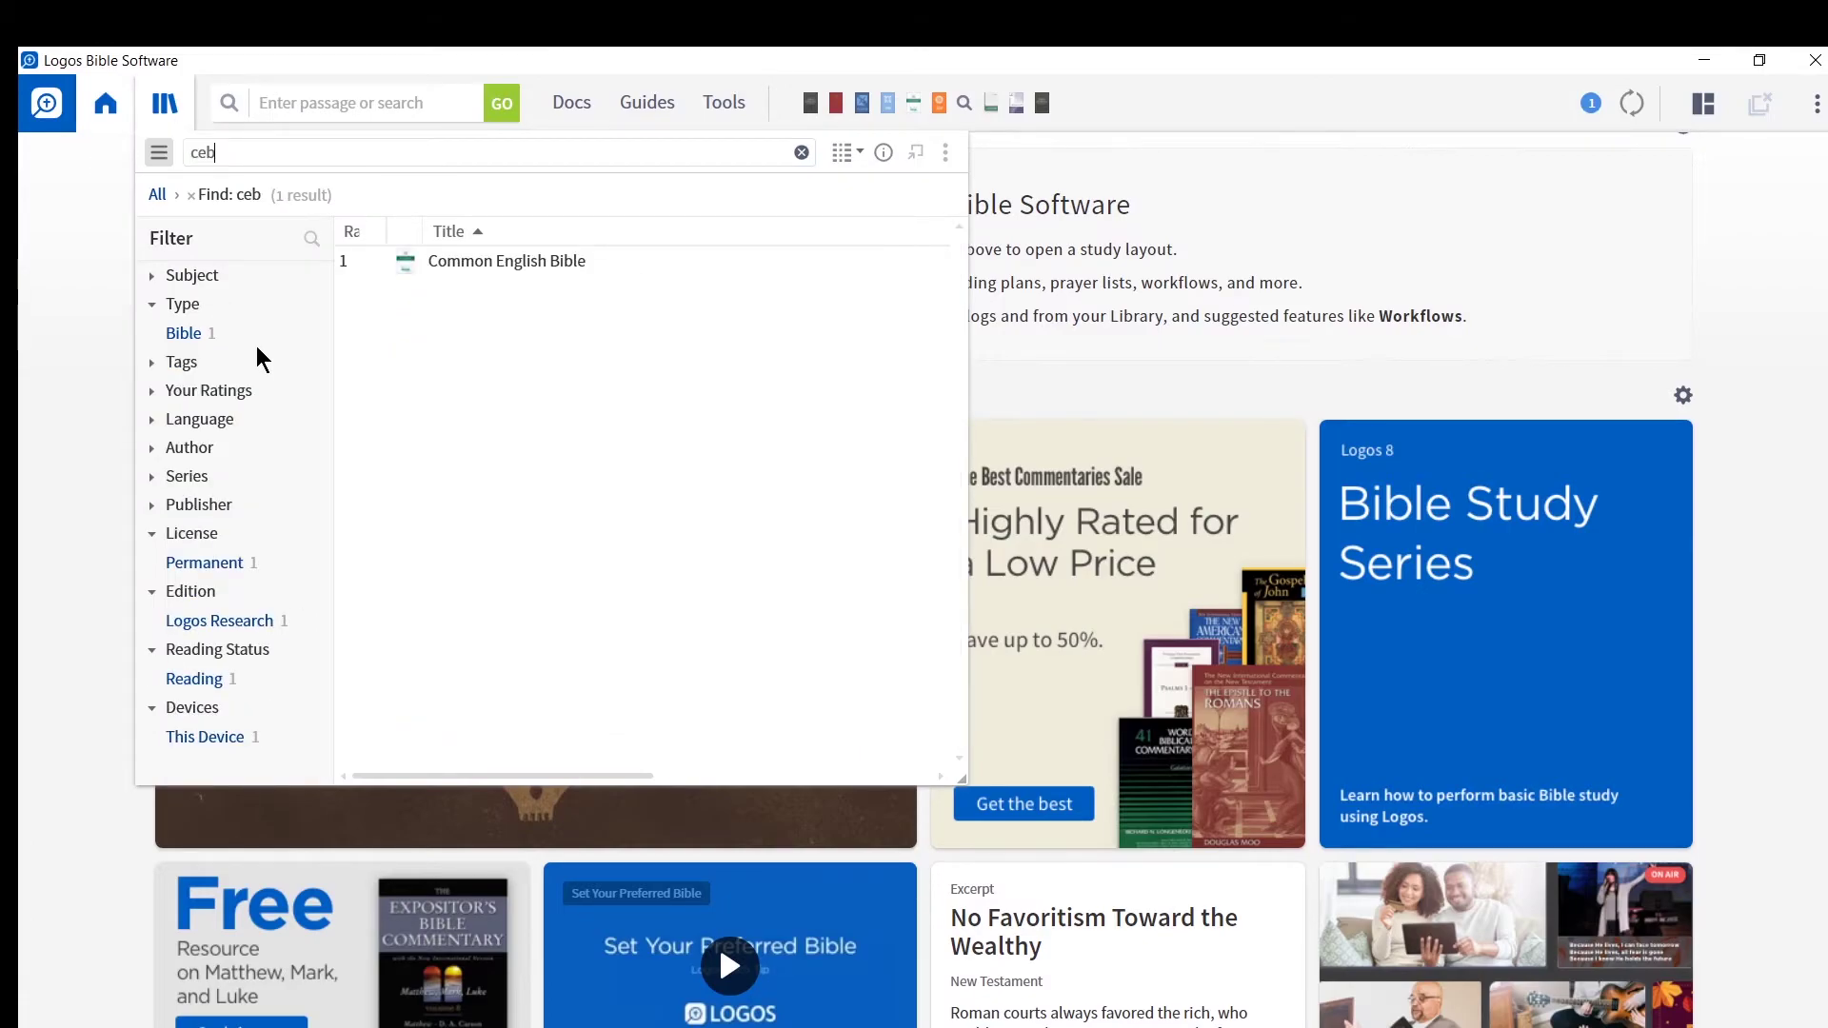
pyautogui.click(531, 263)
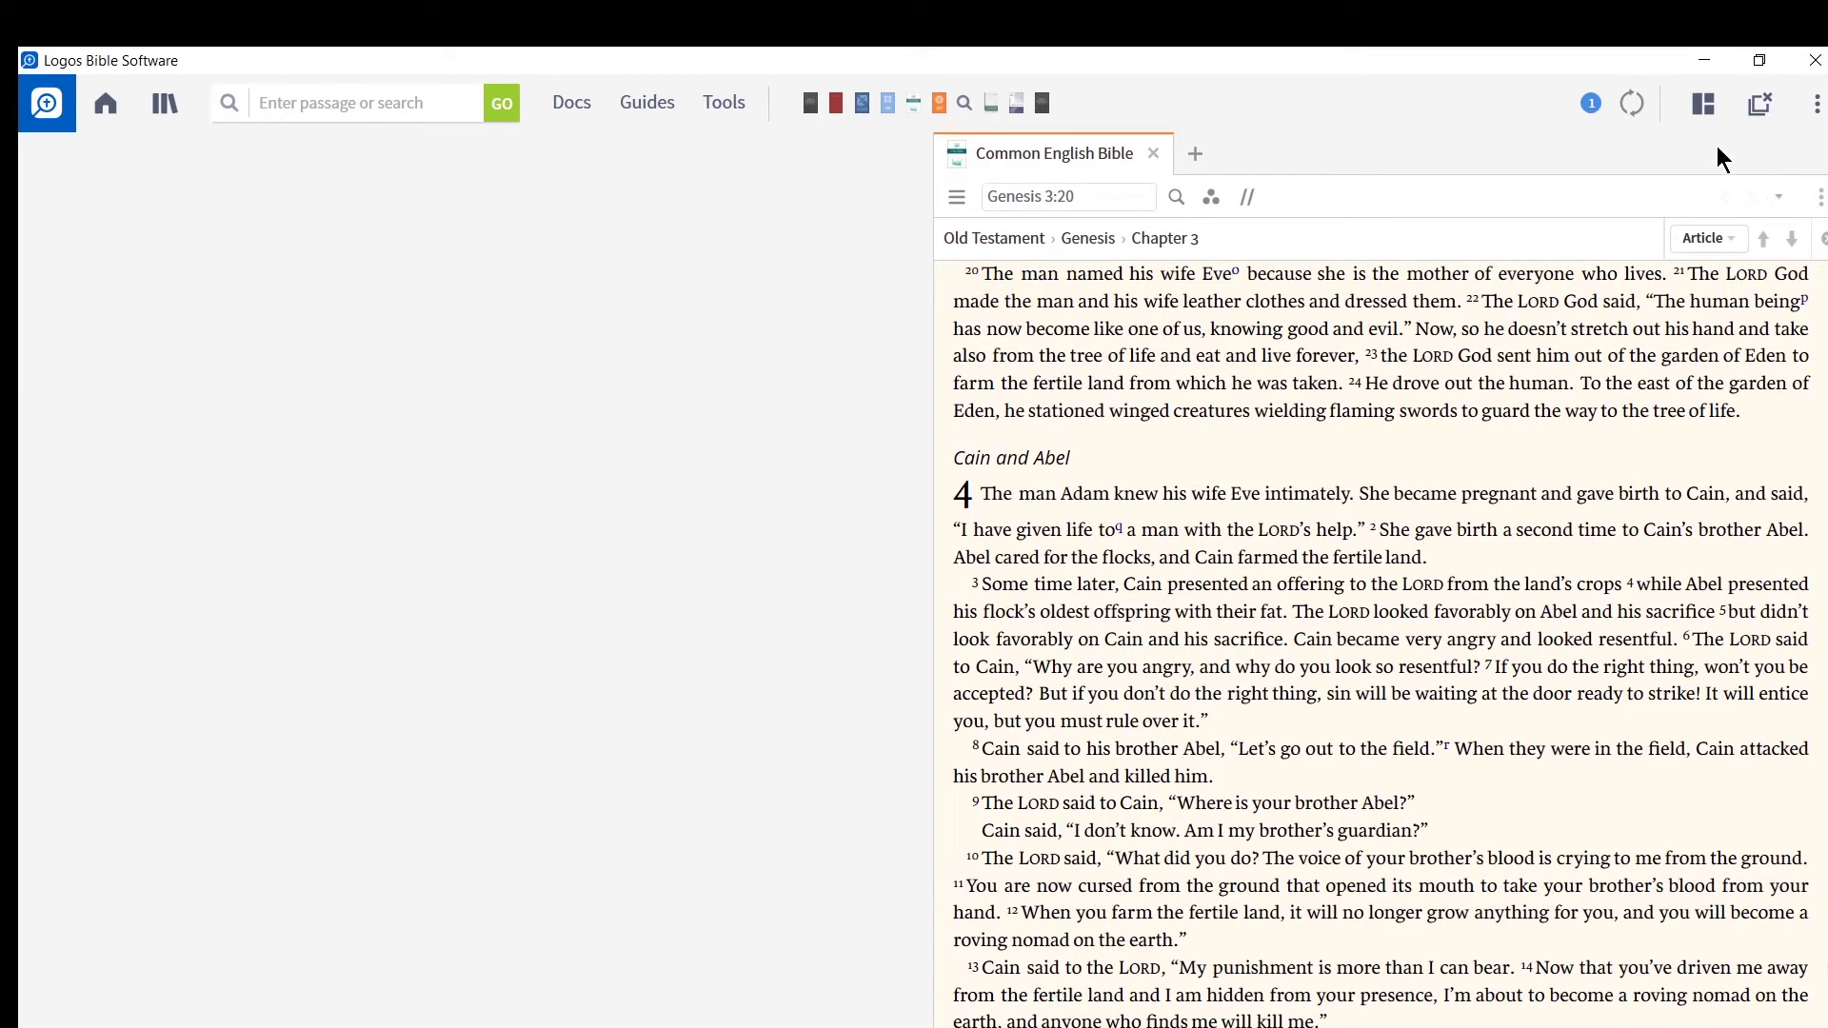
pyautogui.click(1700, 113)
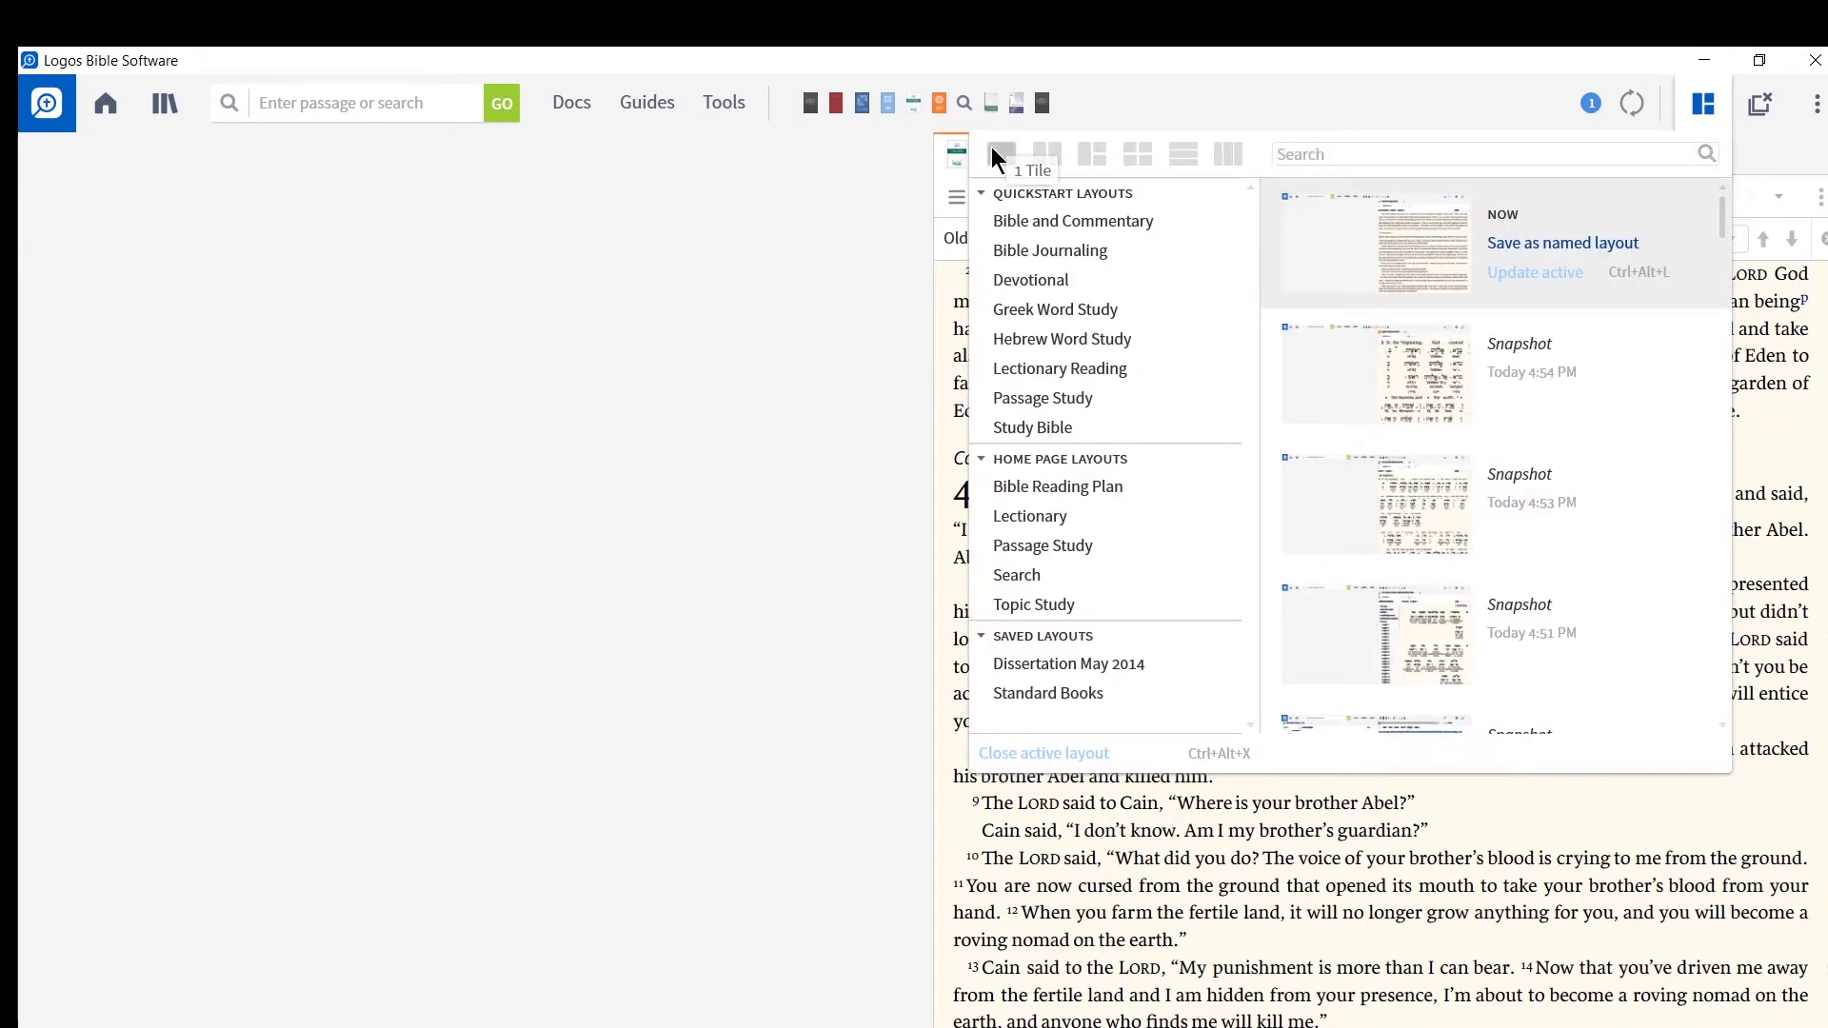
pyautogui.click(995, 152)
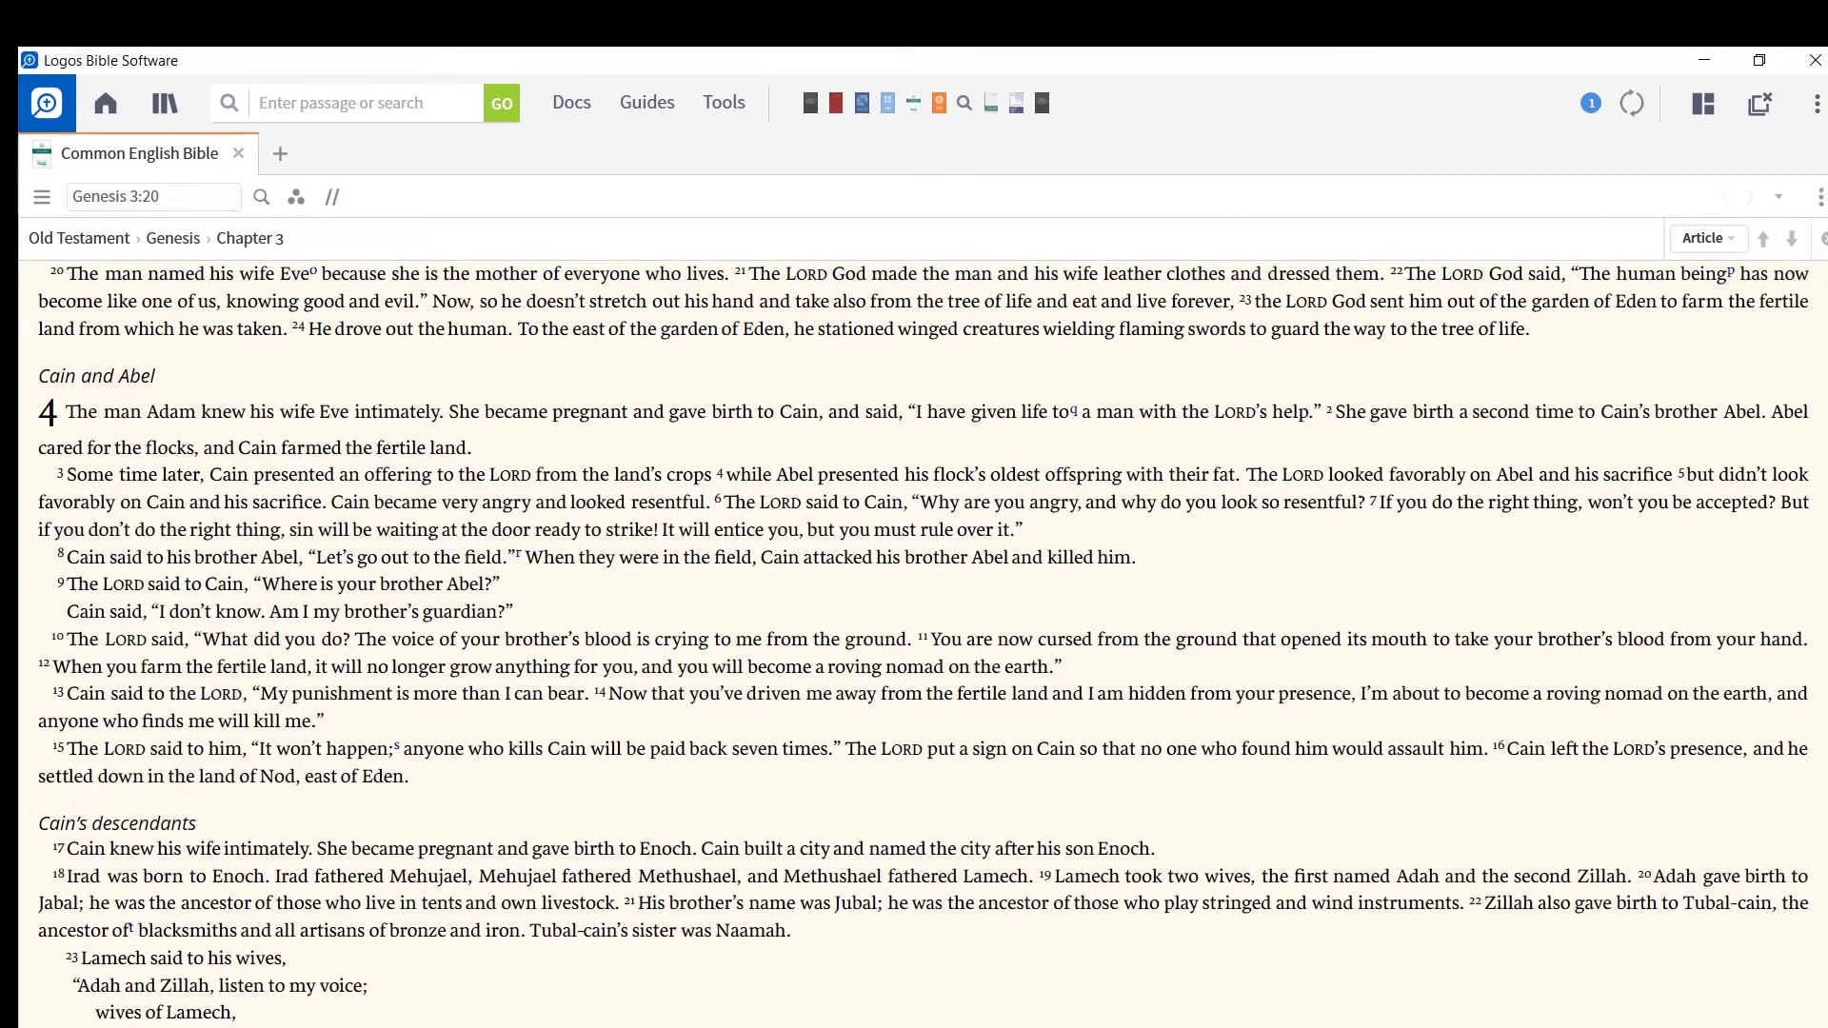
# Enlarge the Common English Bible's text several steps using the panel's font size slider
pyautogui.click(1820, 197)
pyautogui.click(1799, 240)
pyautogui.click(1798, 240)
pyautogui.click(1799, 240)
pyautogui.click(1798, 240)
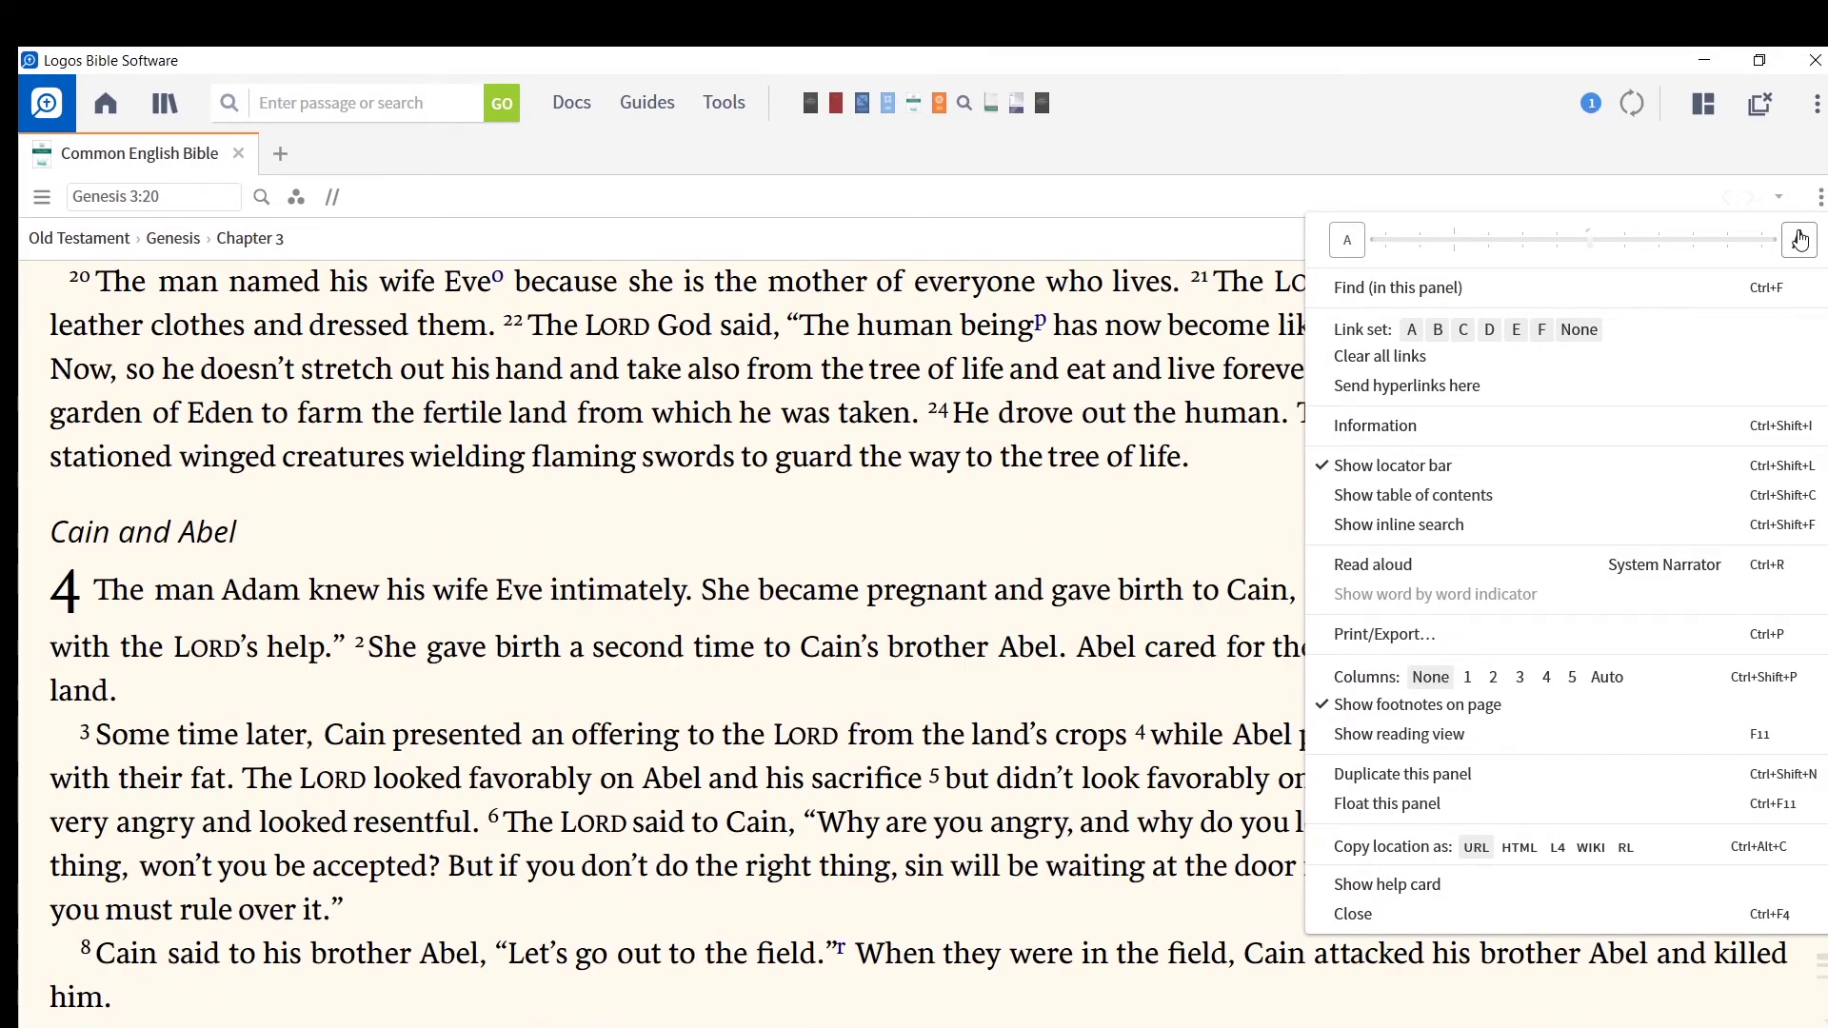
pyautogui.click(1798, 240)
pyautogui.moveTo(1621, 238); pyautogui.dragTo(1642, 240)
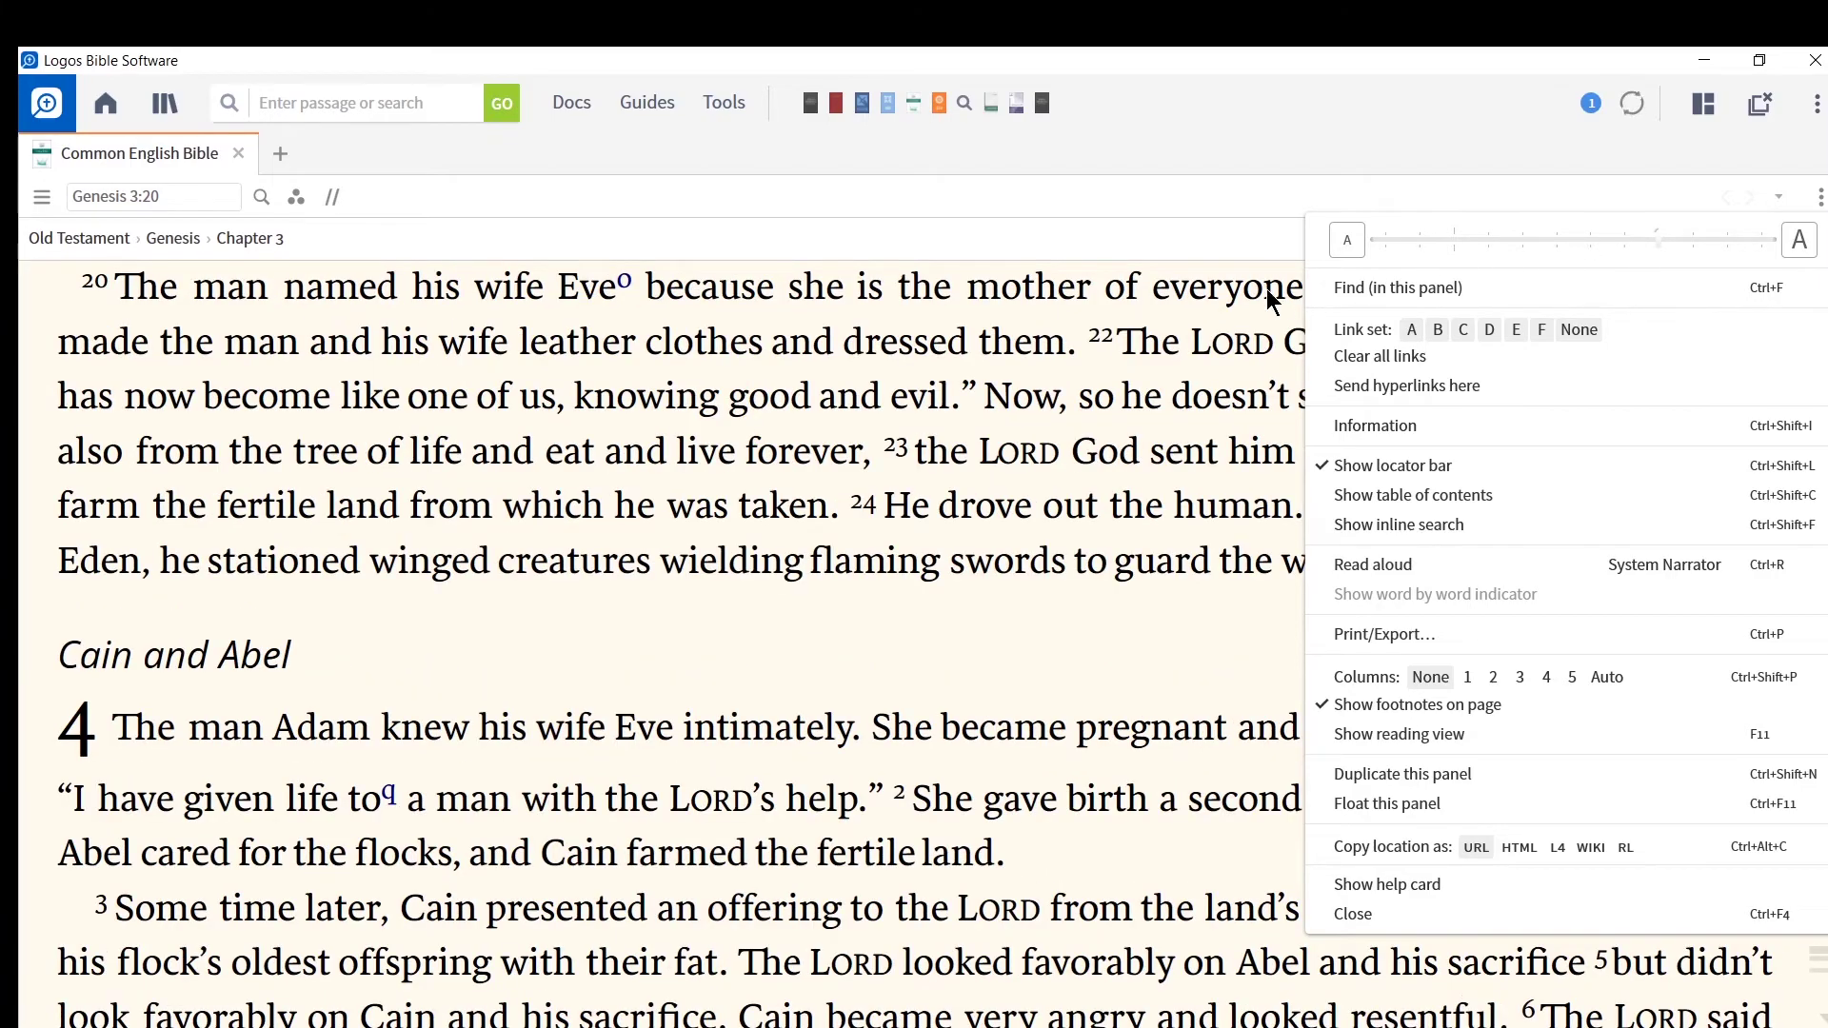
pyautogui.click(1190, 306)
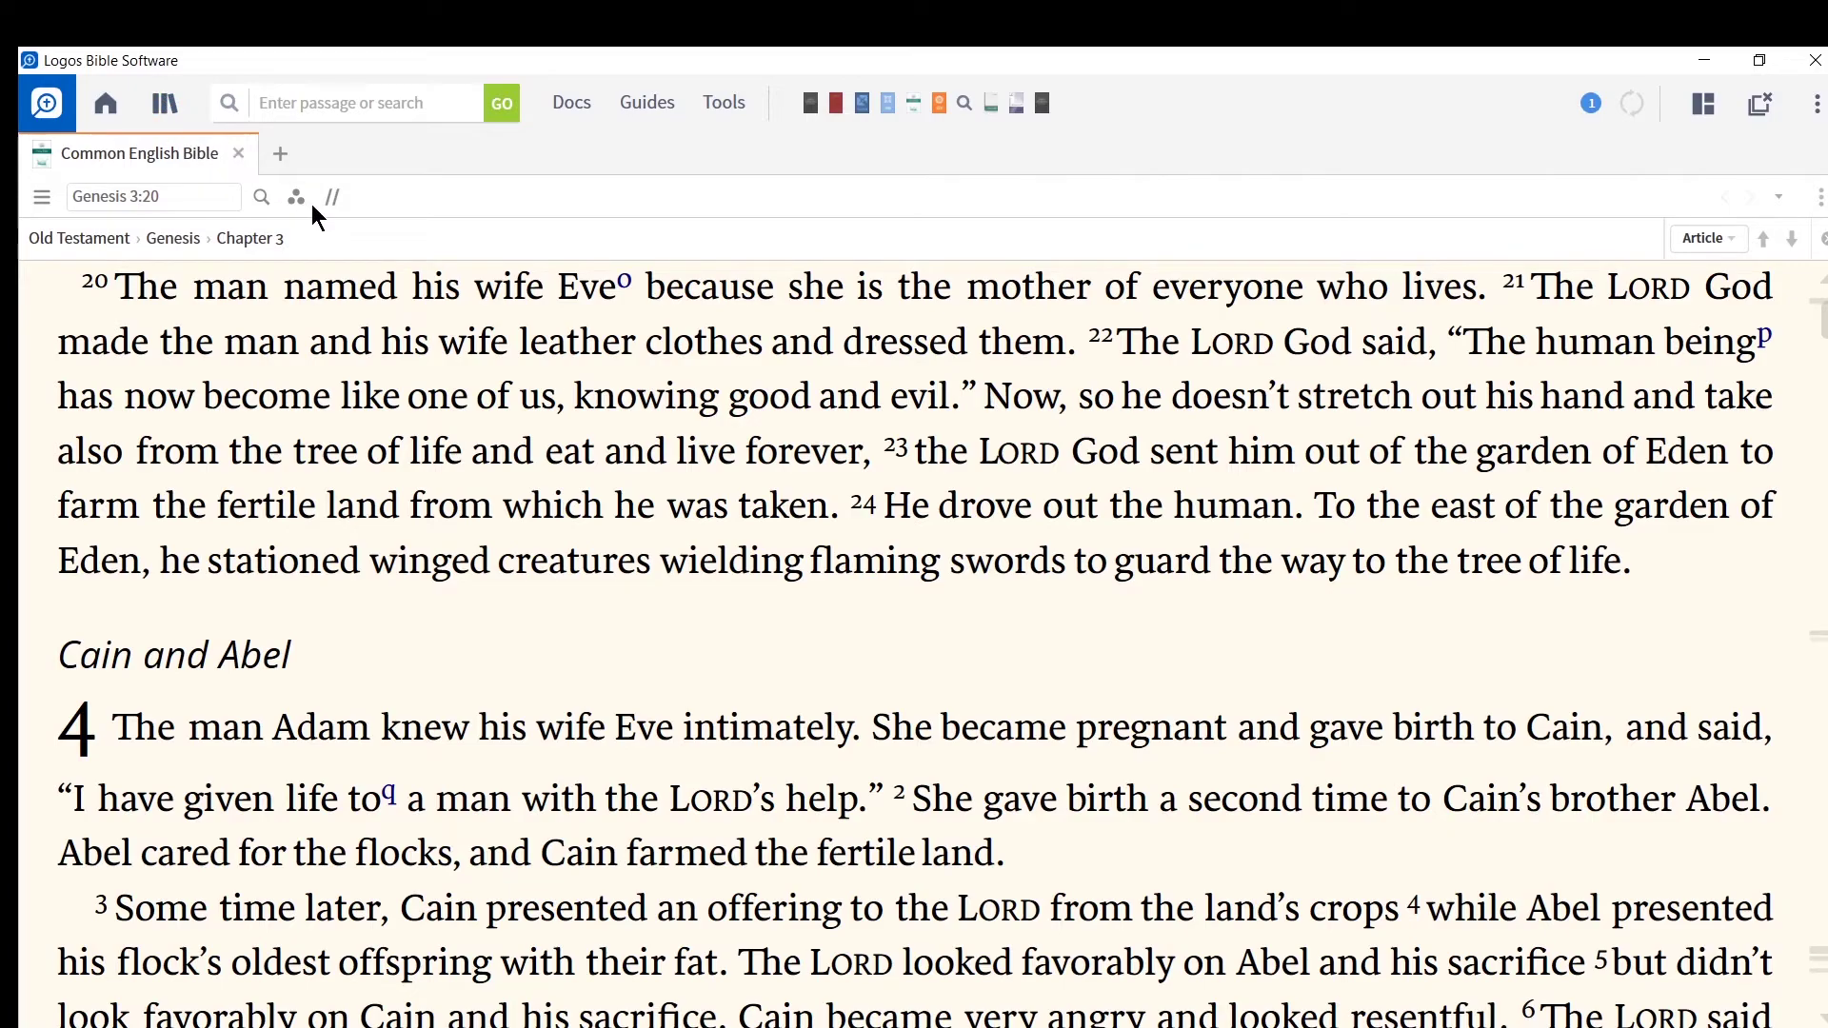
# Close the Common English Bible and hide the Home page content for an empty workspace
pyautogui.click(242, 153)
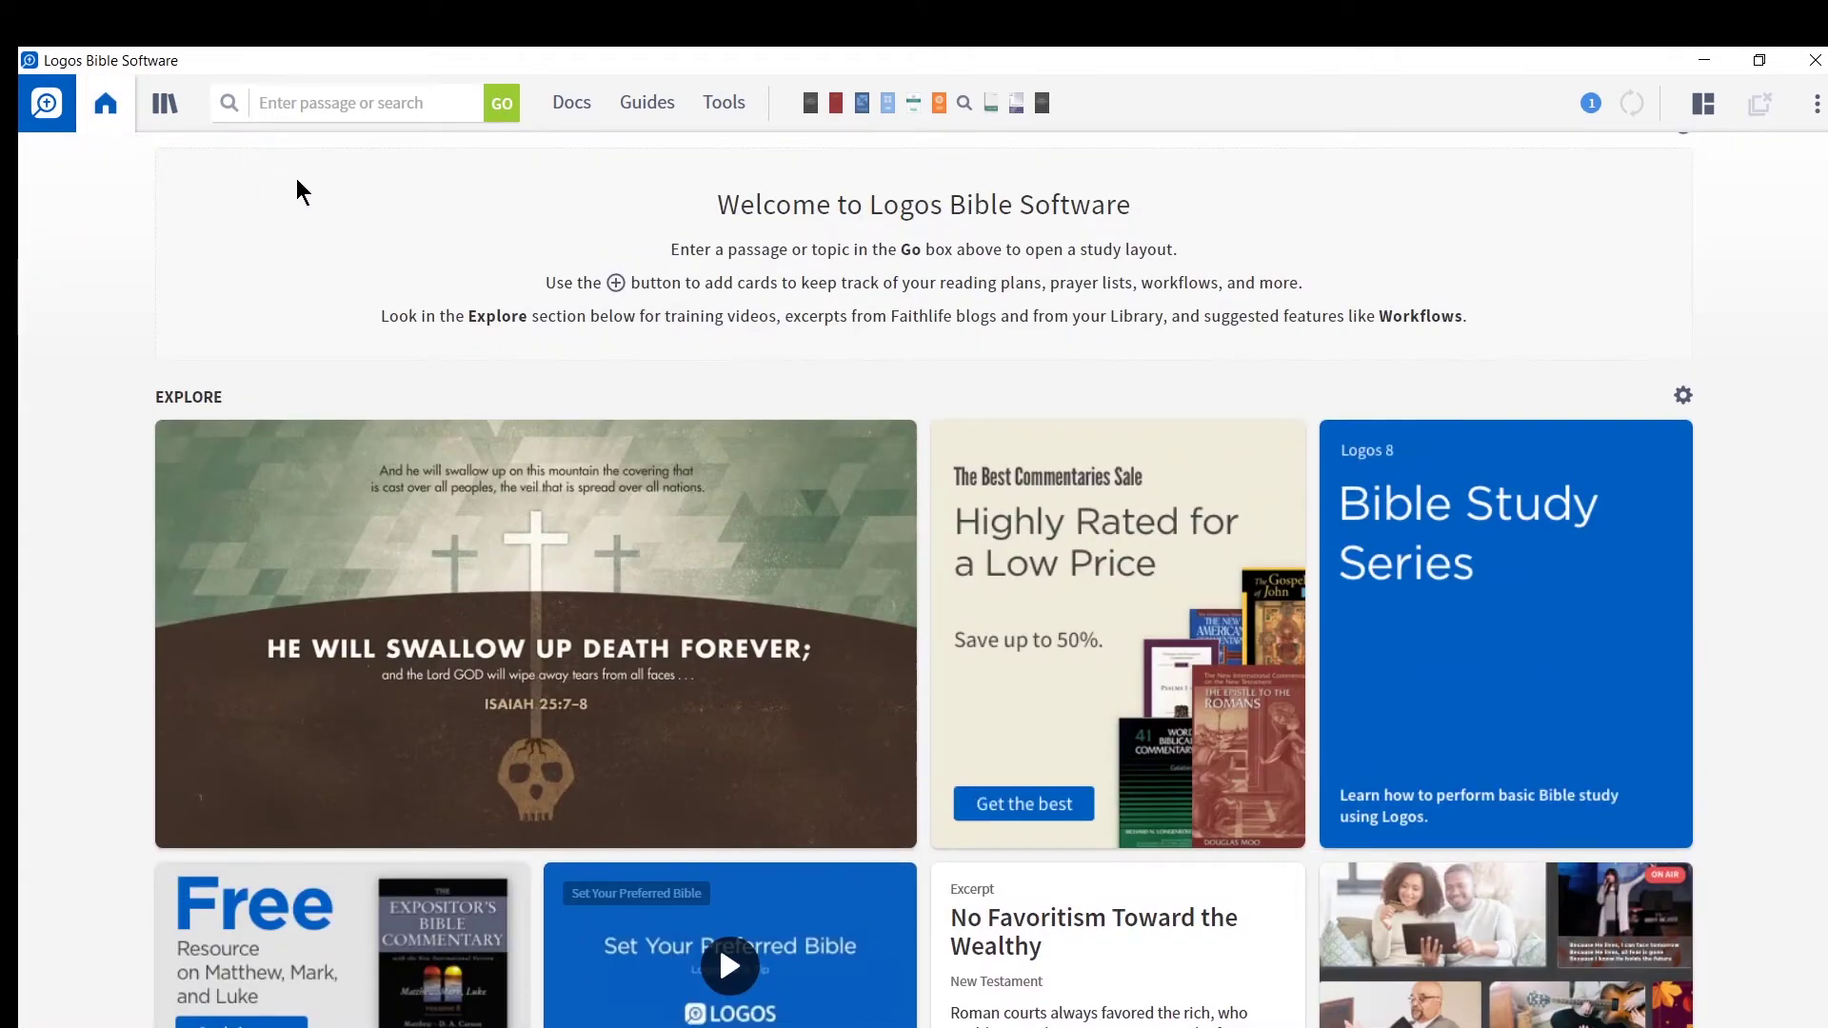
pyautogui.click(113, 111)
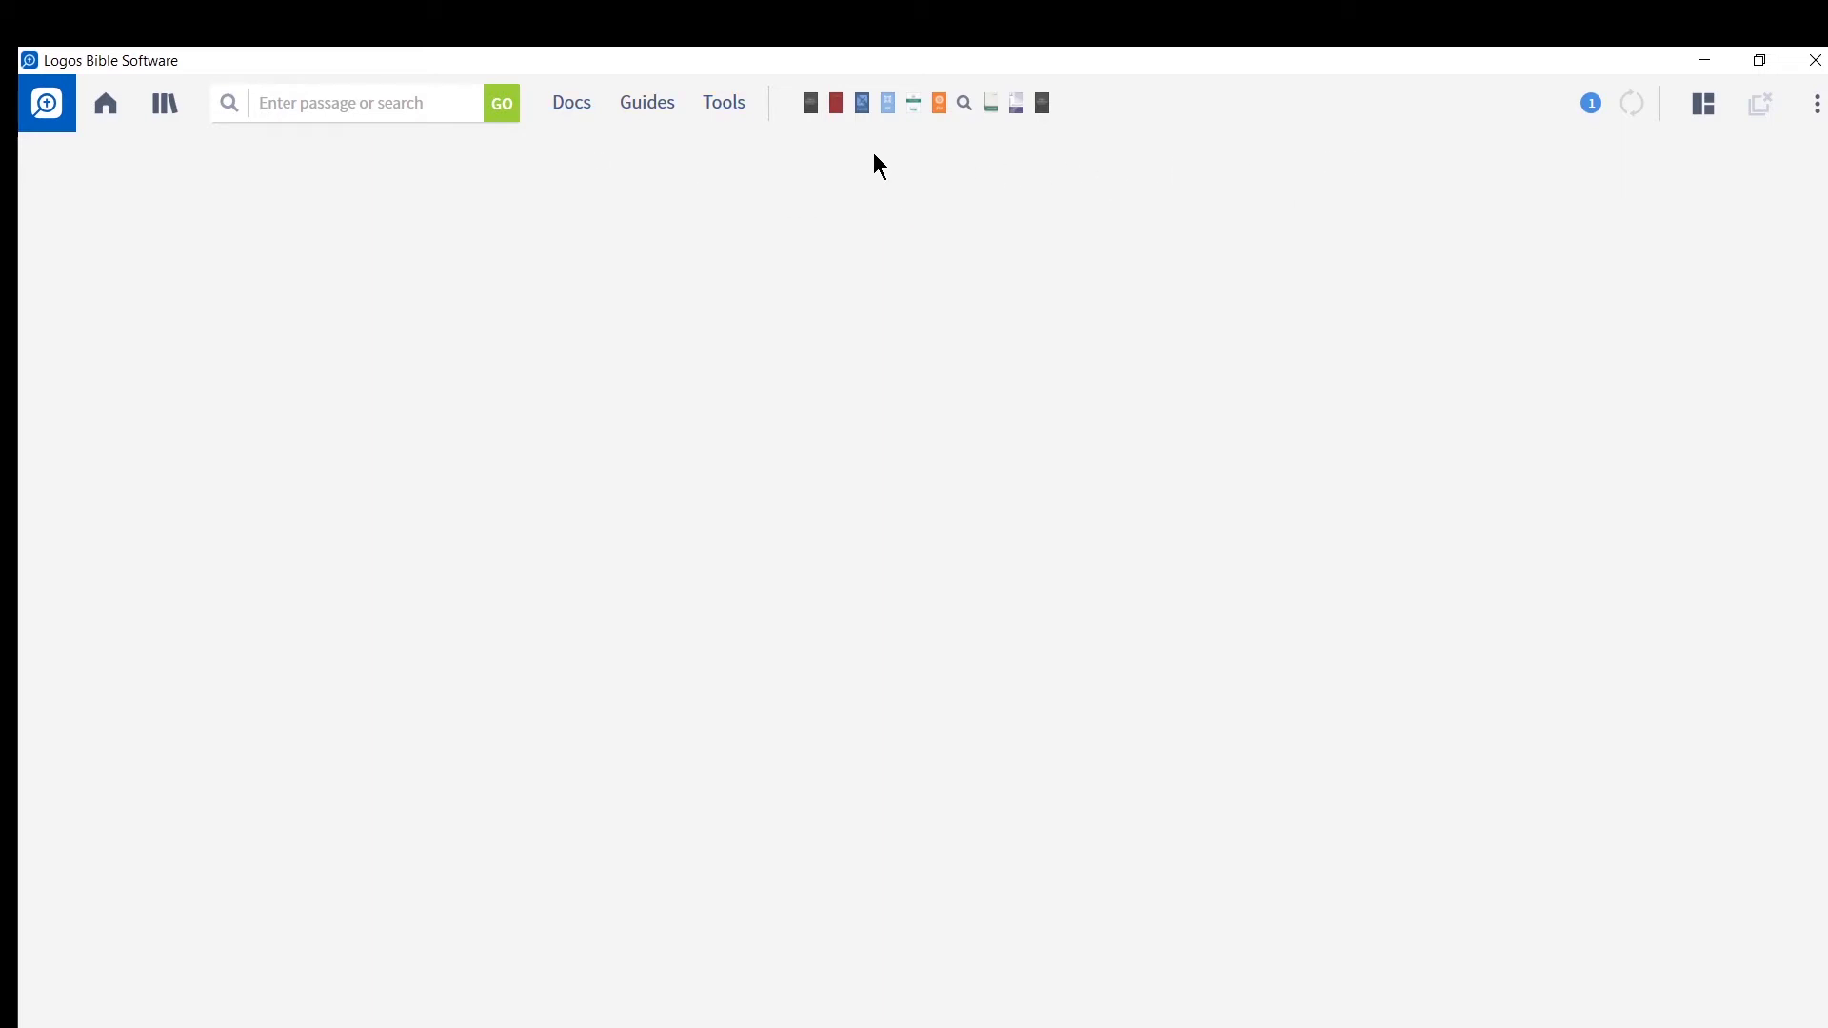
# Open Biblia Hebraica Westmonasteriensis at Genesis 1:1 filling the window in a 1 Tile layout
pyautogui.click(811, 103)
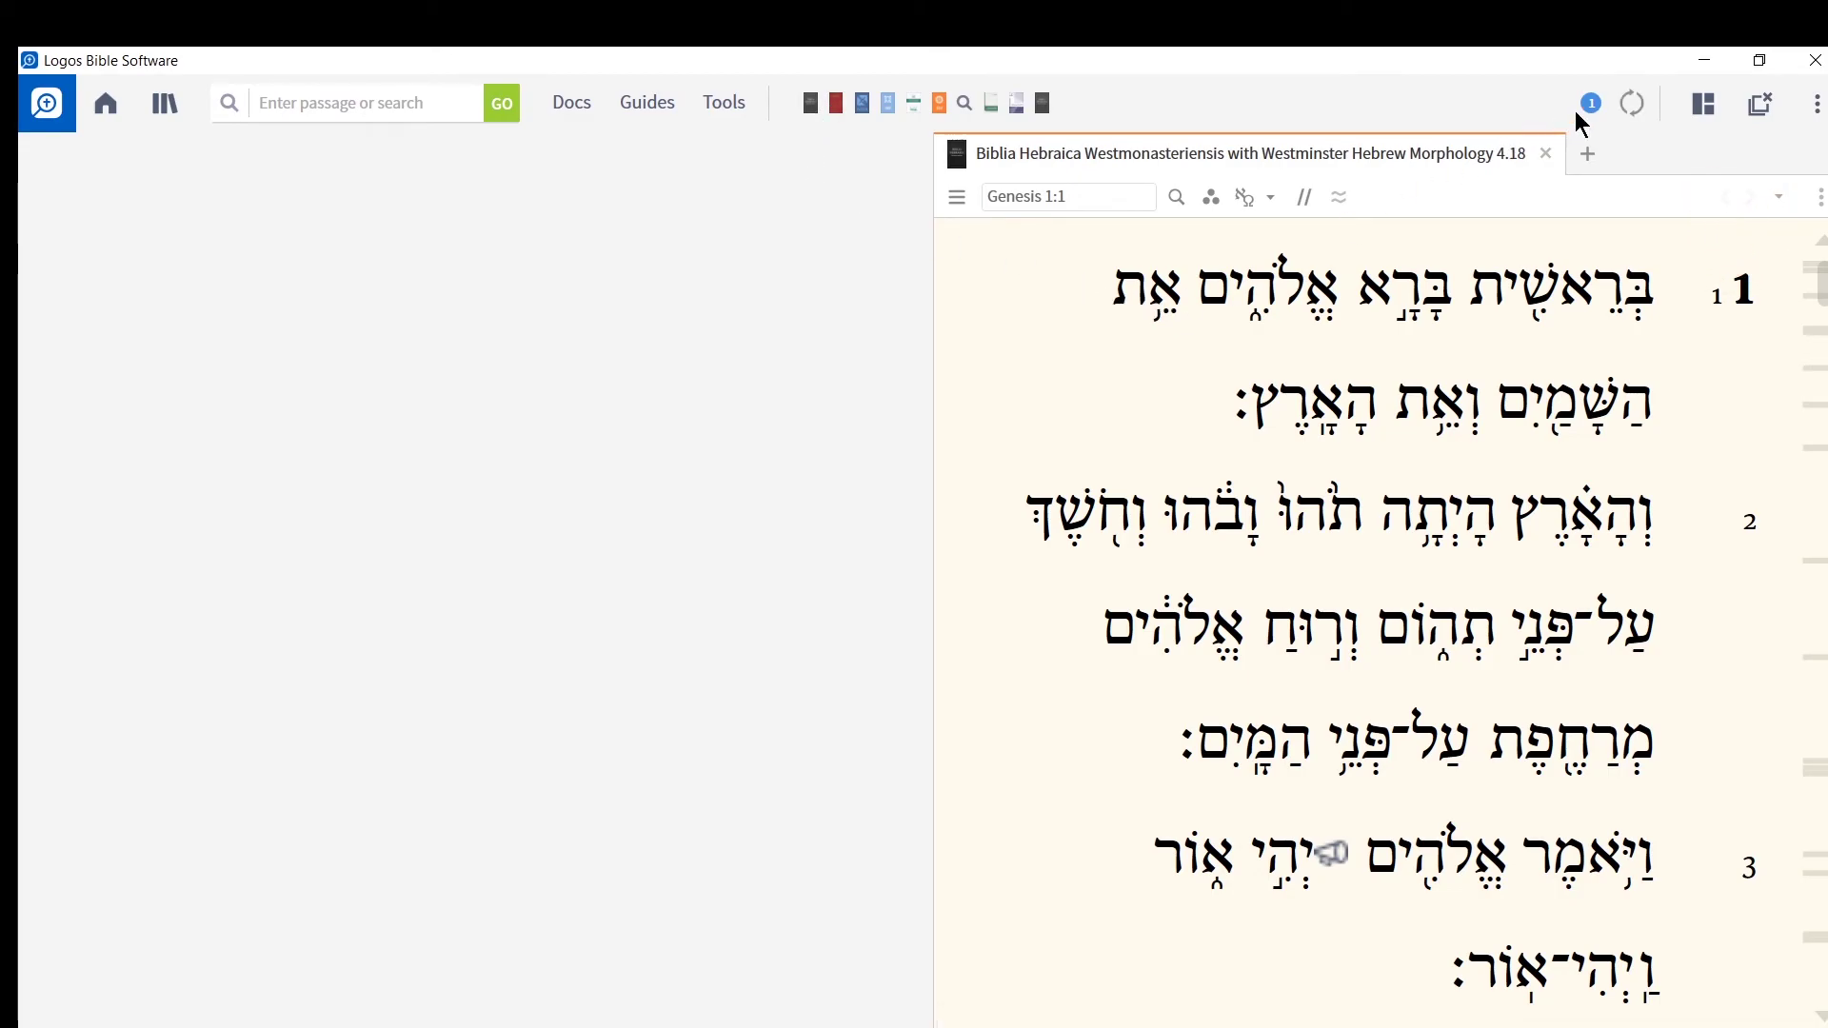
pyautogui.click(1712, 106)
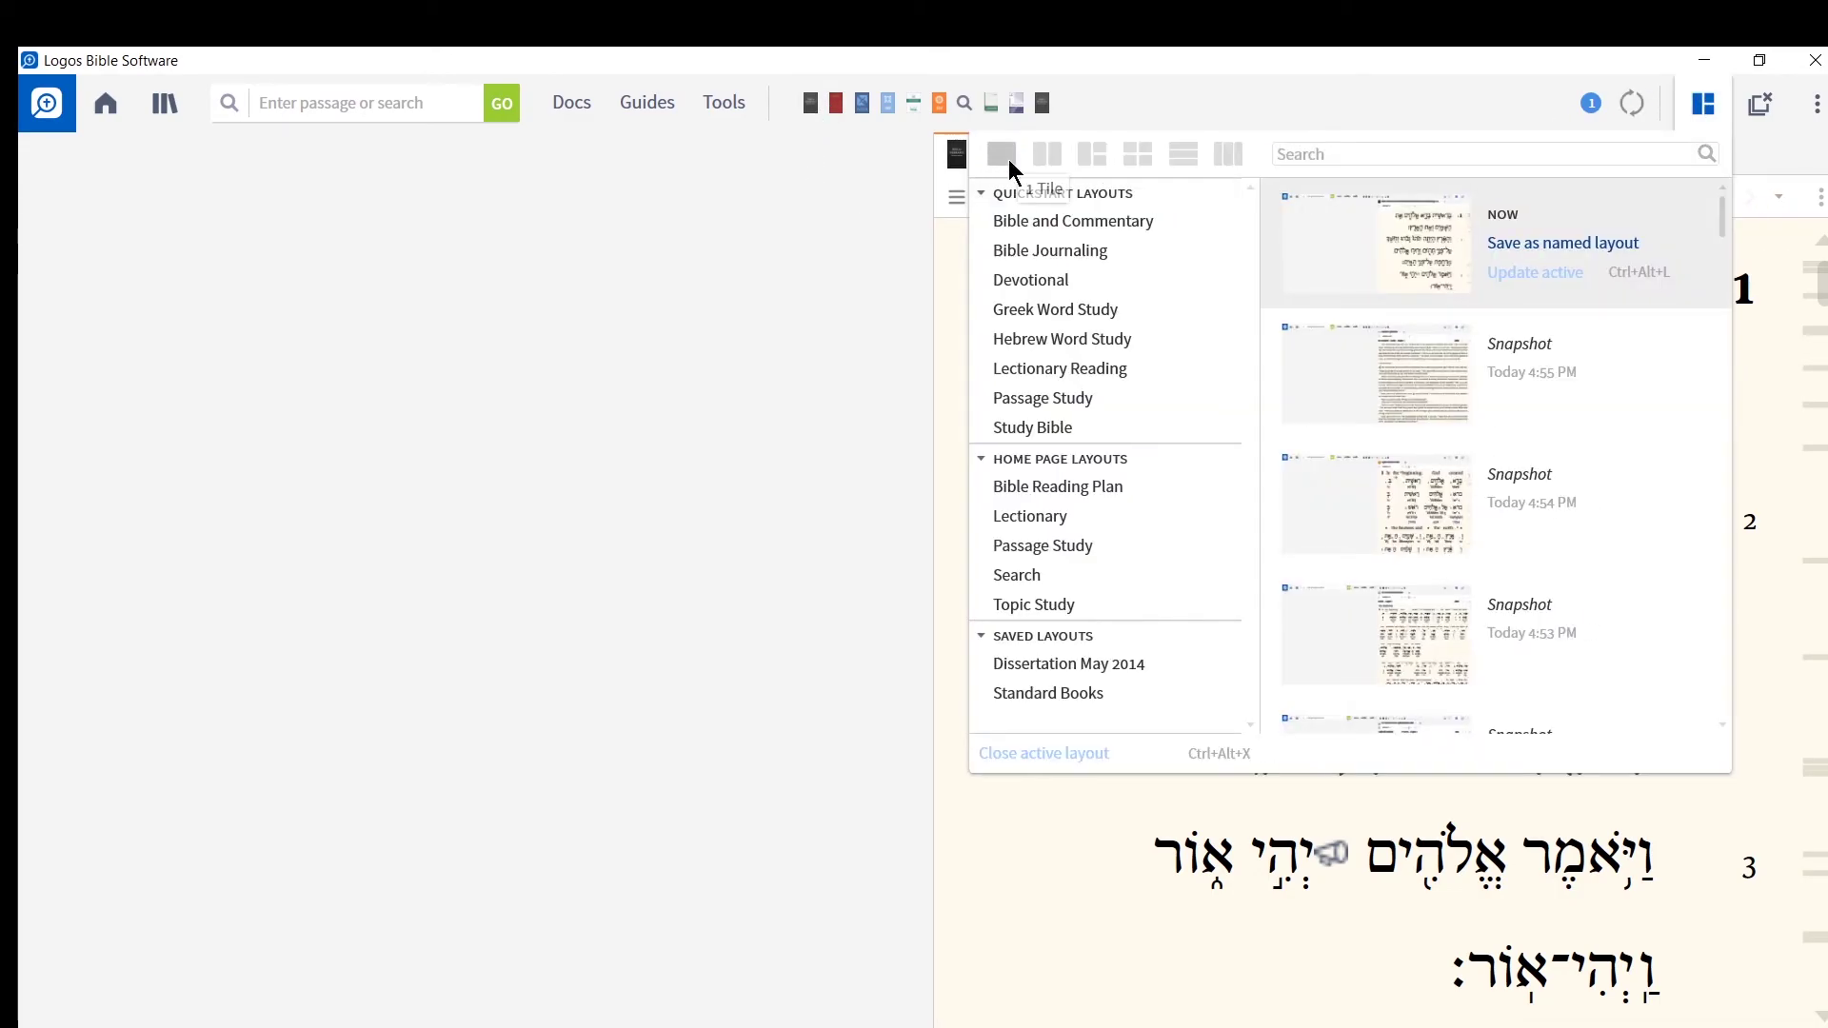
pyautogui.click(1006, 156)
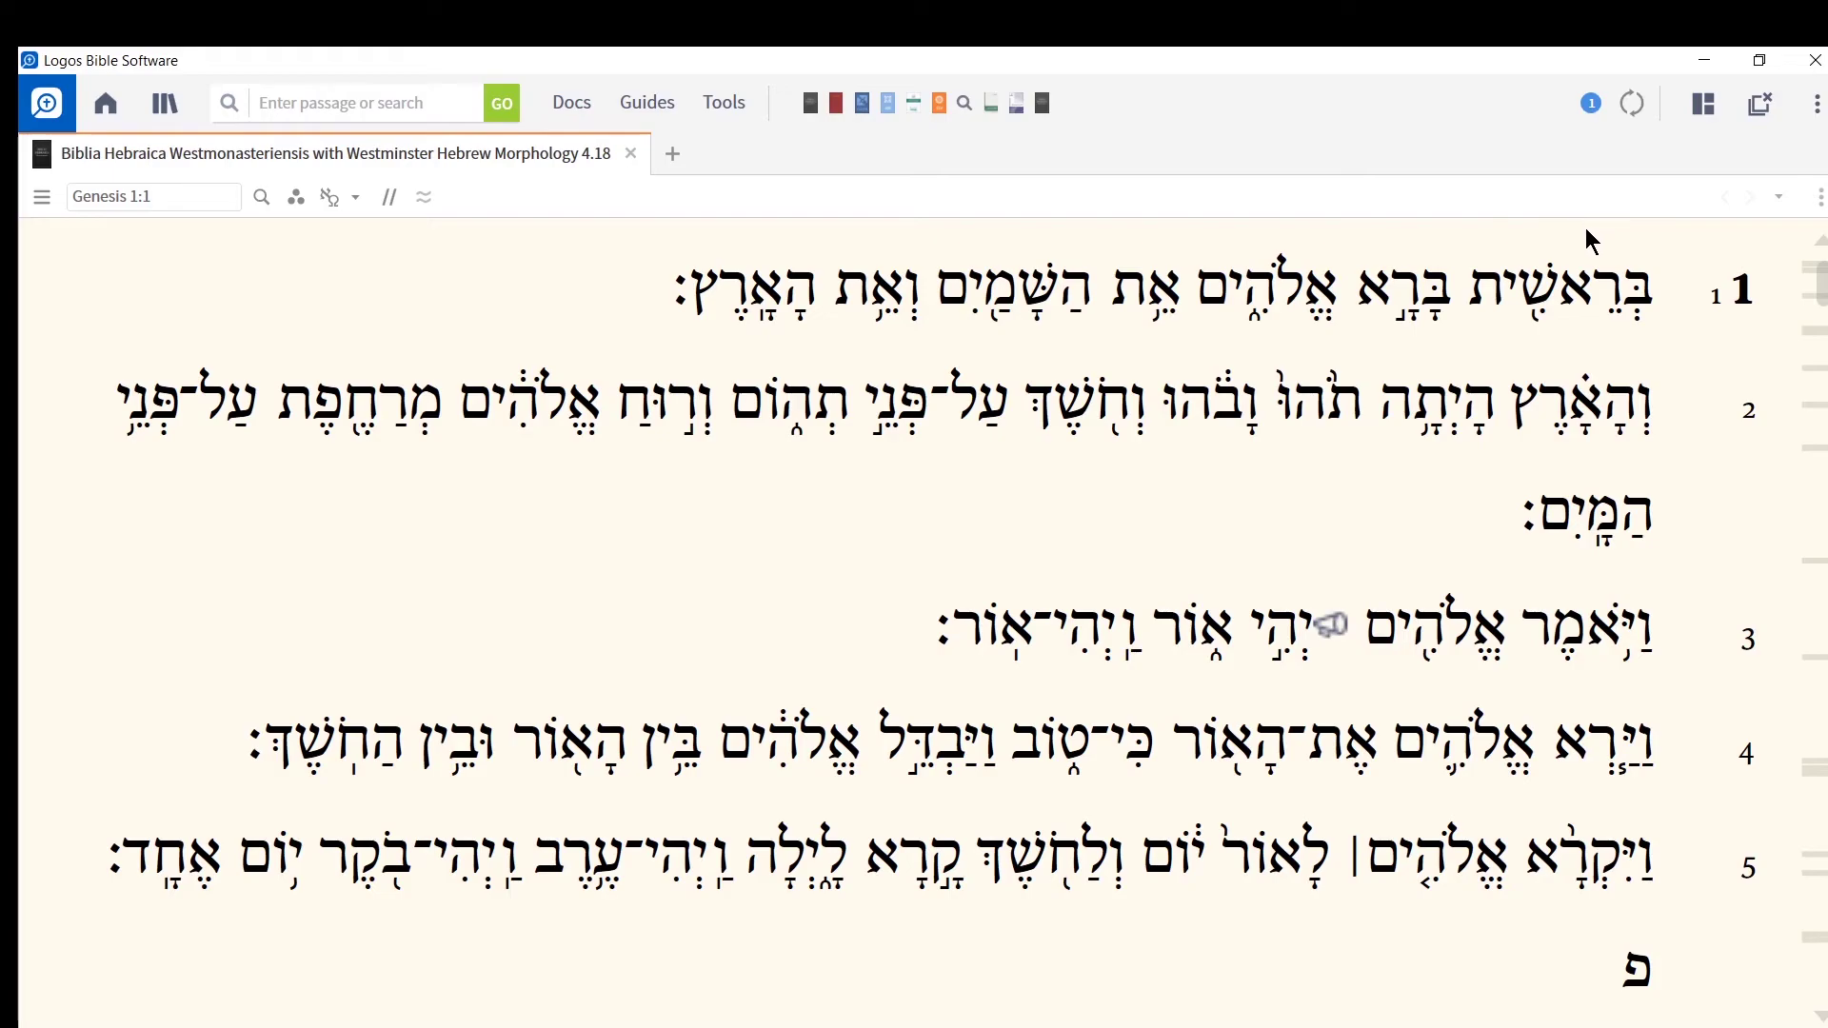
# Open the Information pane from Tools and inspect Genesis 1:1's Hebrew words, such as שָׁמַיִם
pyautogui.moveTo(1571, 267)
pyautogui.moveTo(1440, 327)
pyautogui.click(741, 112)
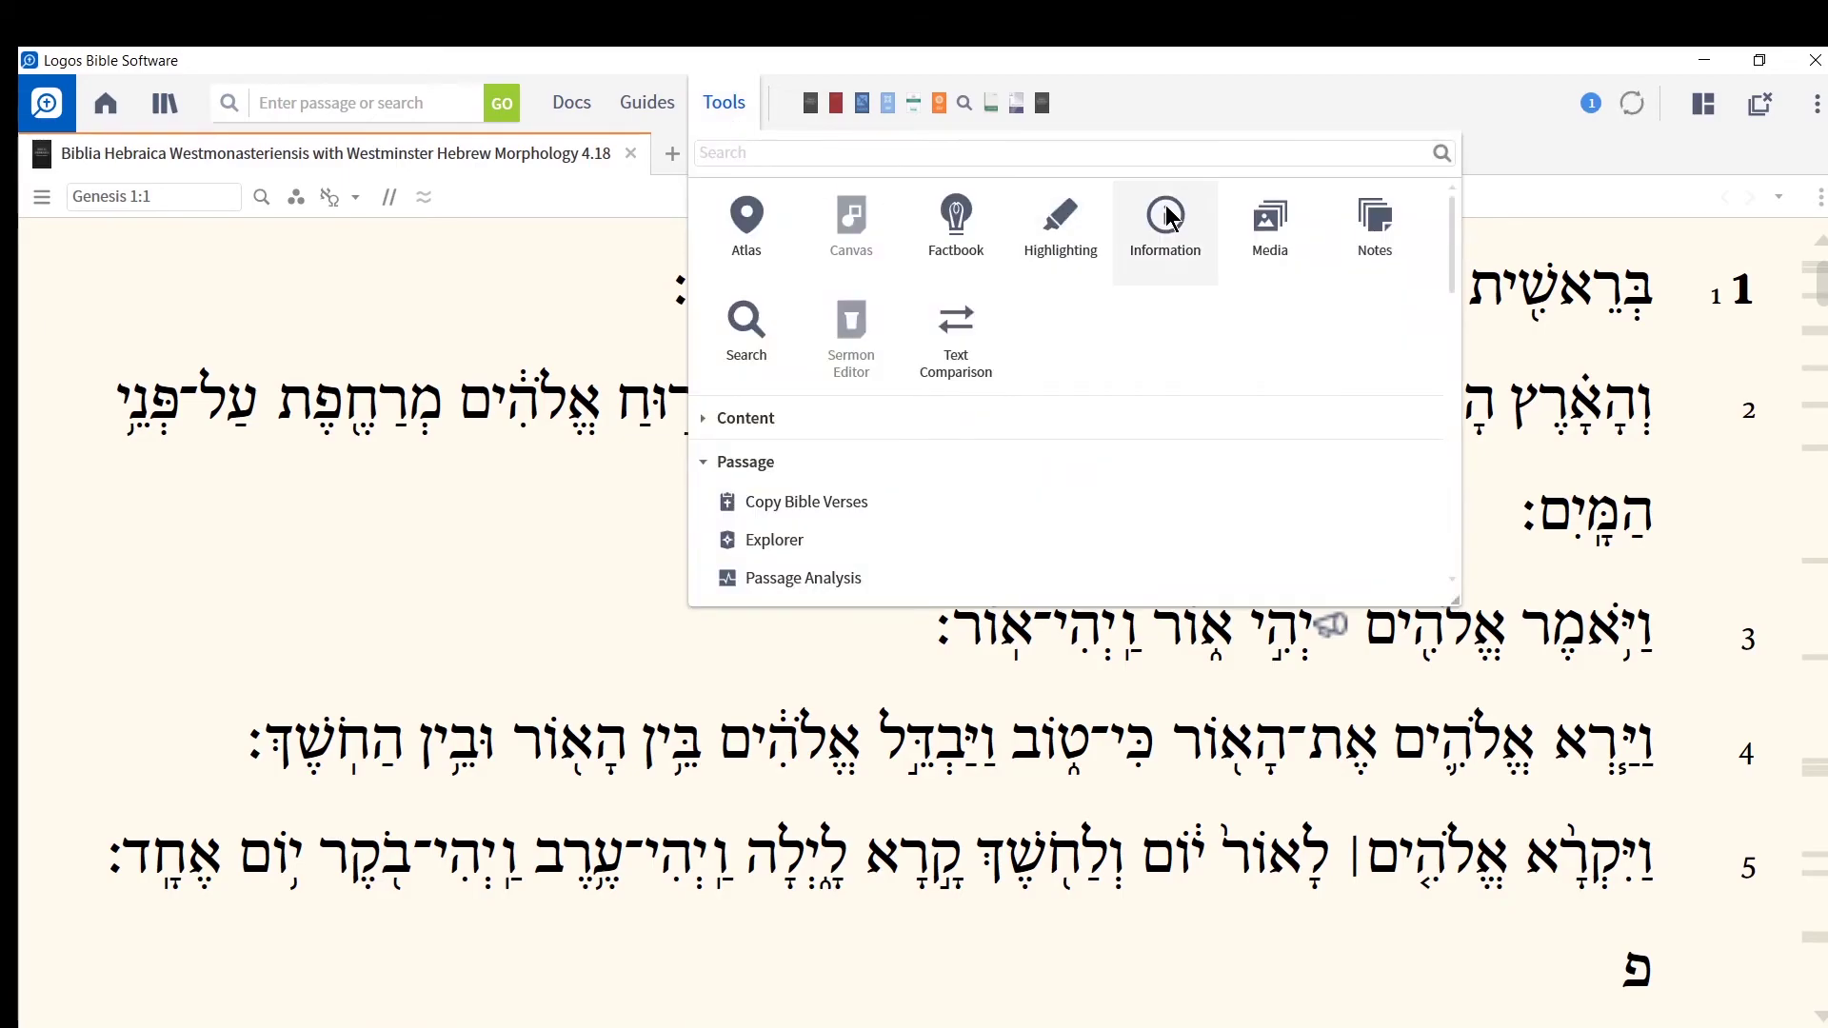
pyautogui.click(1139, 249)
pyautogui.moveTo(1263, 289)
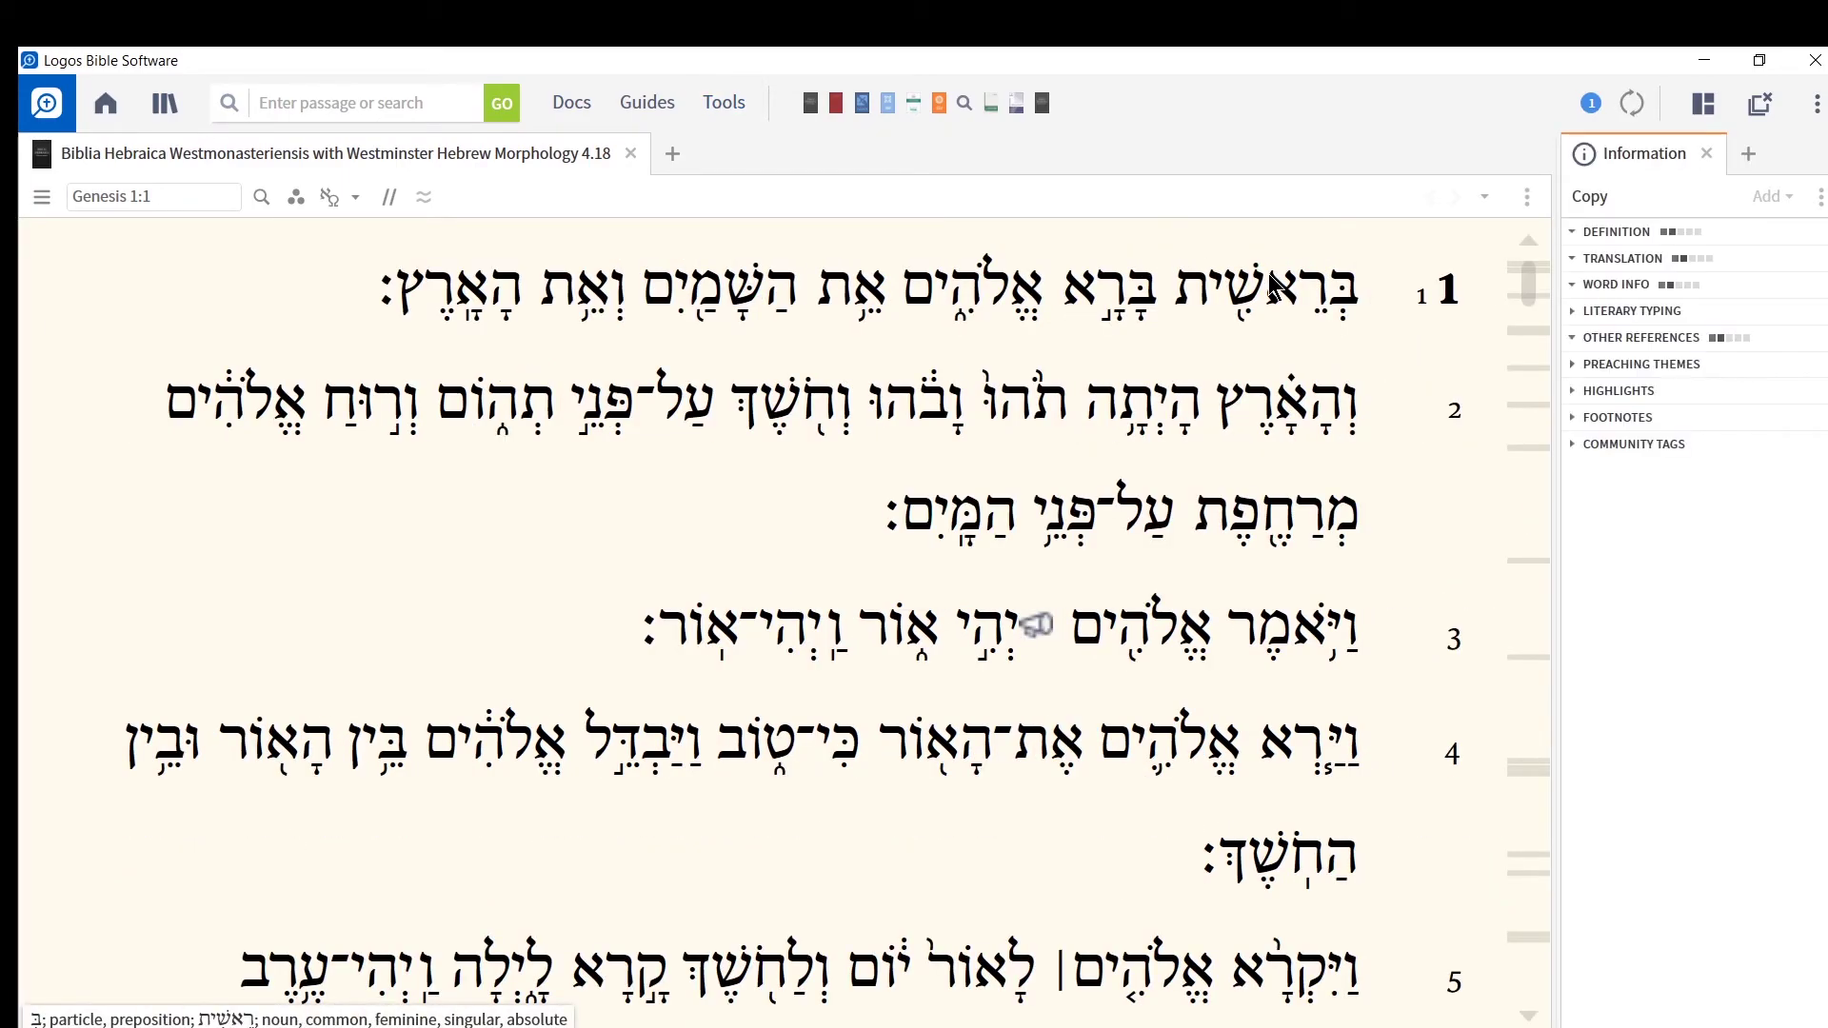
pyautogui.moveTo(1139, 295)
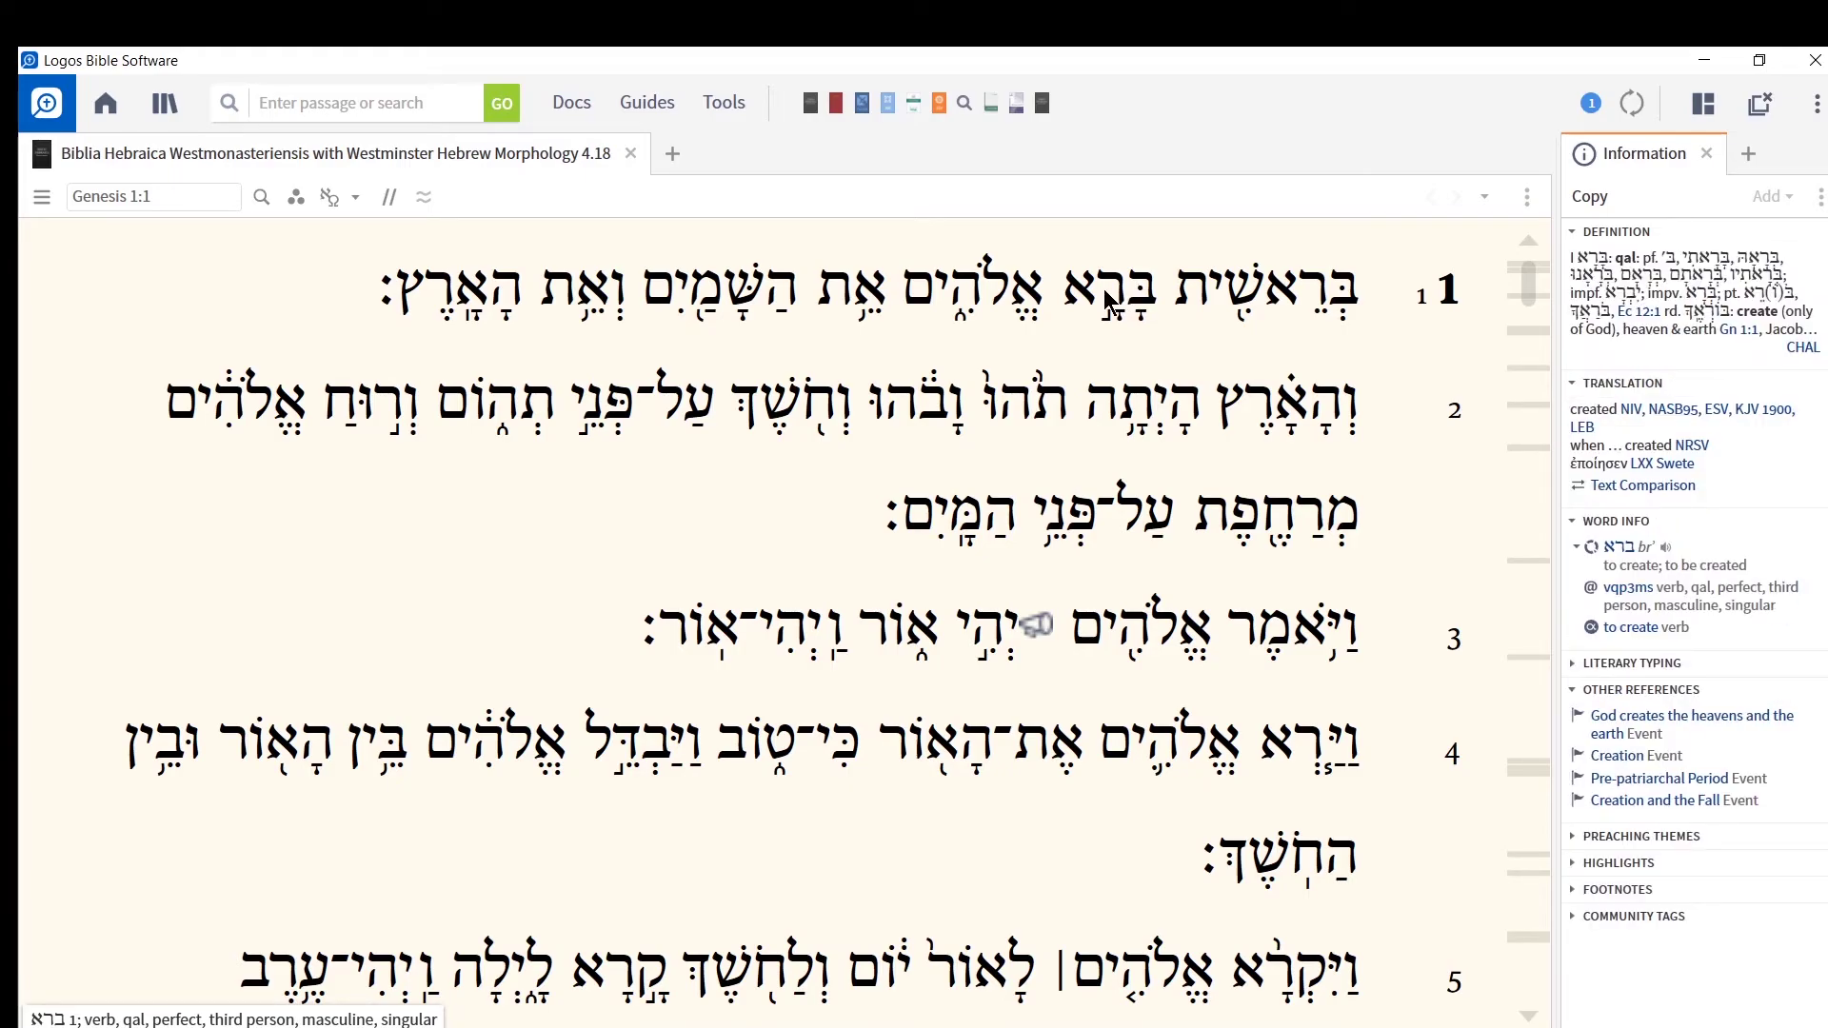
pyautogui.moveTo(990, 304)
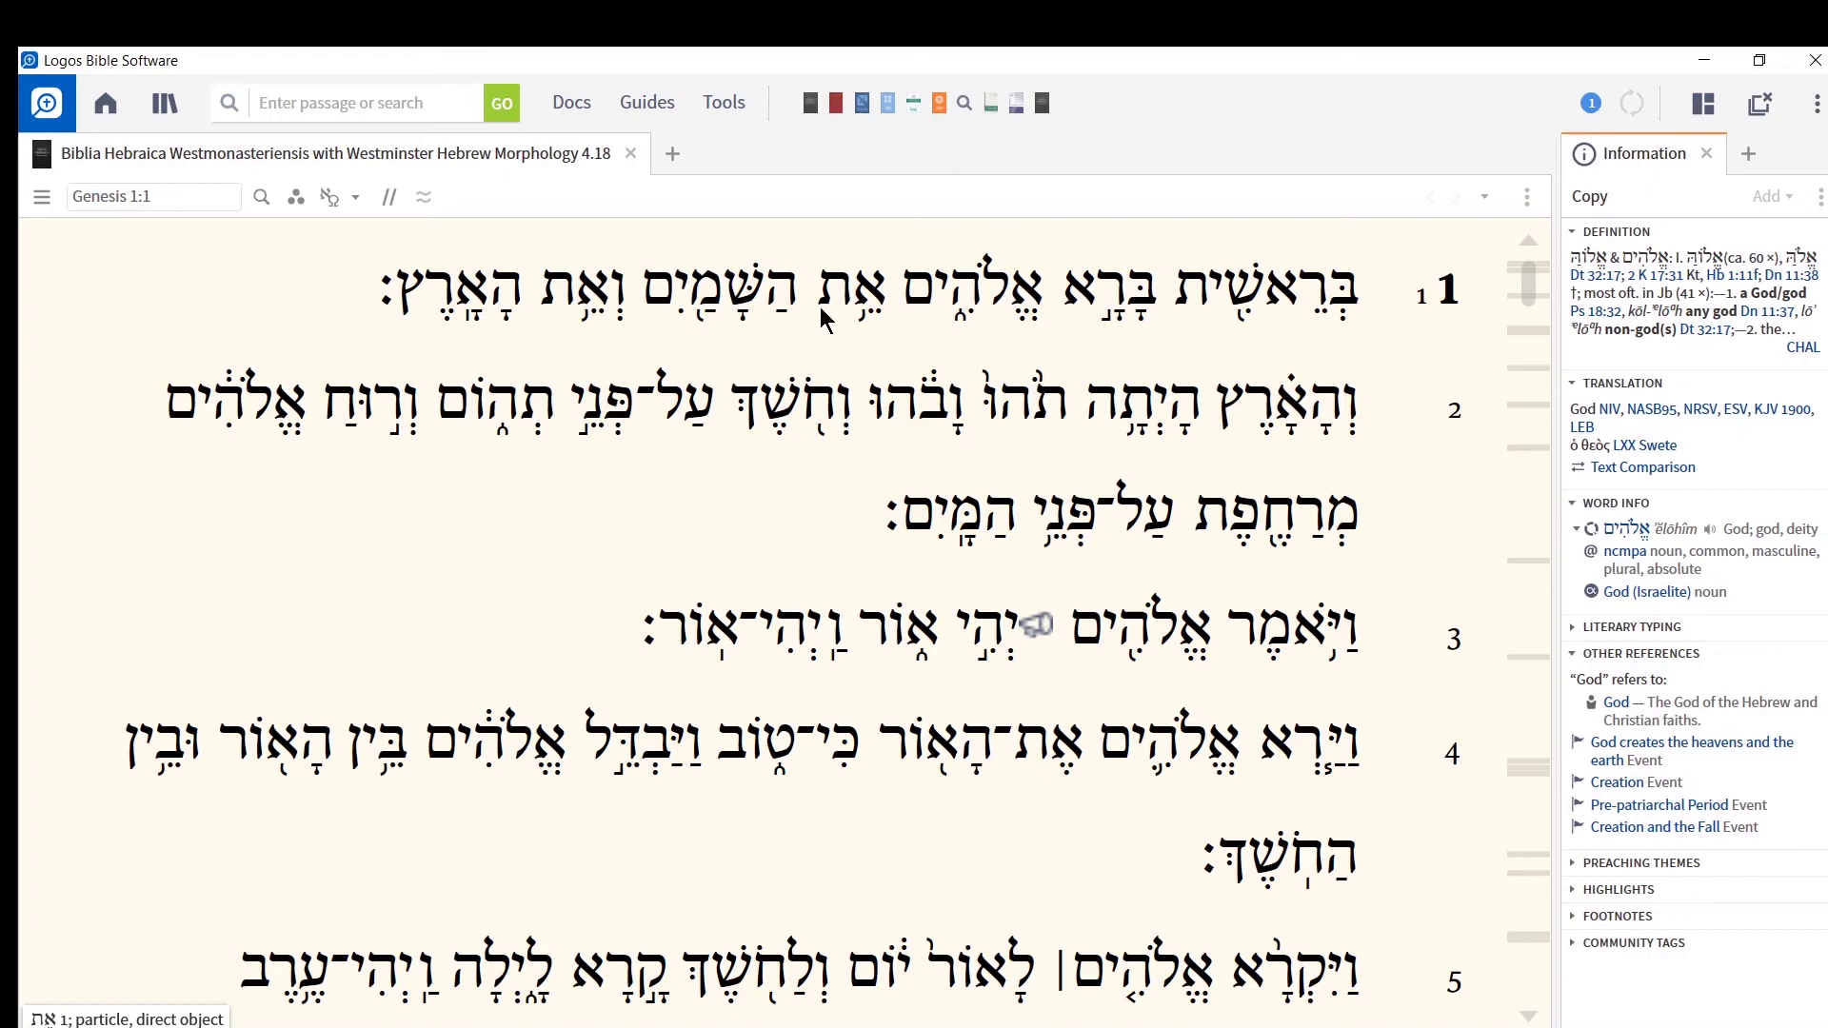
pyautogui.moveTo(748, 317)
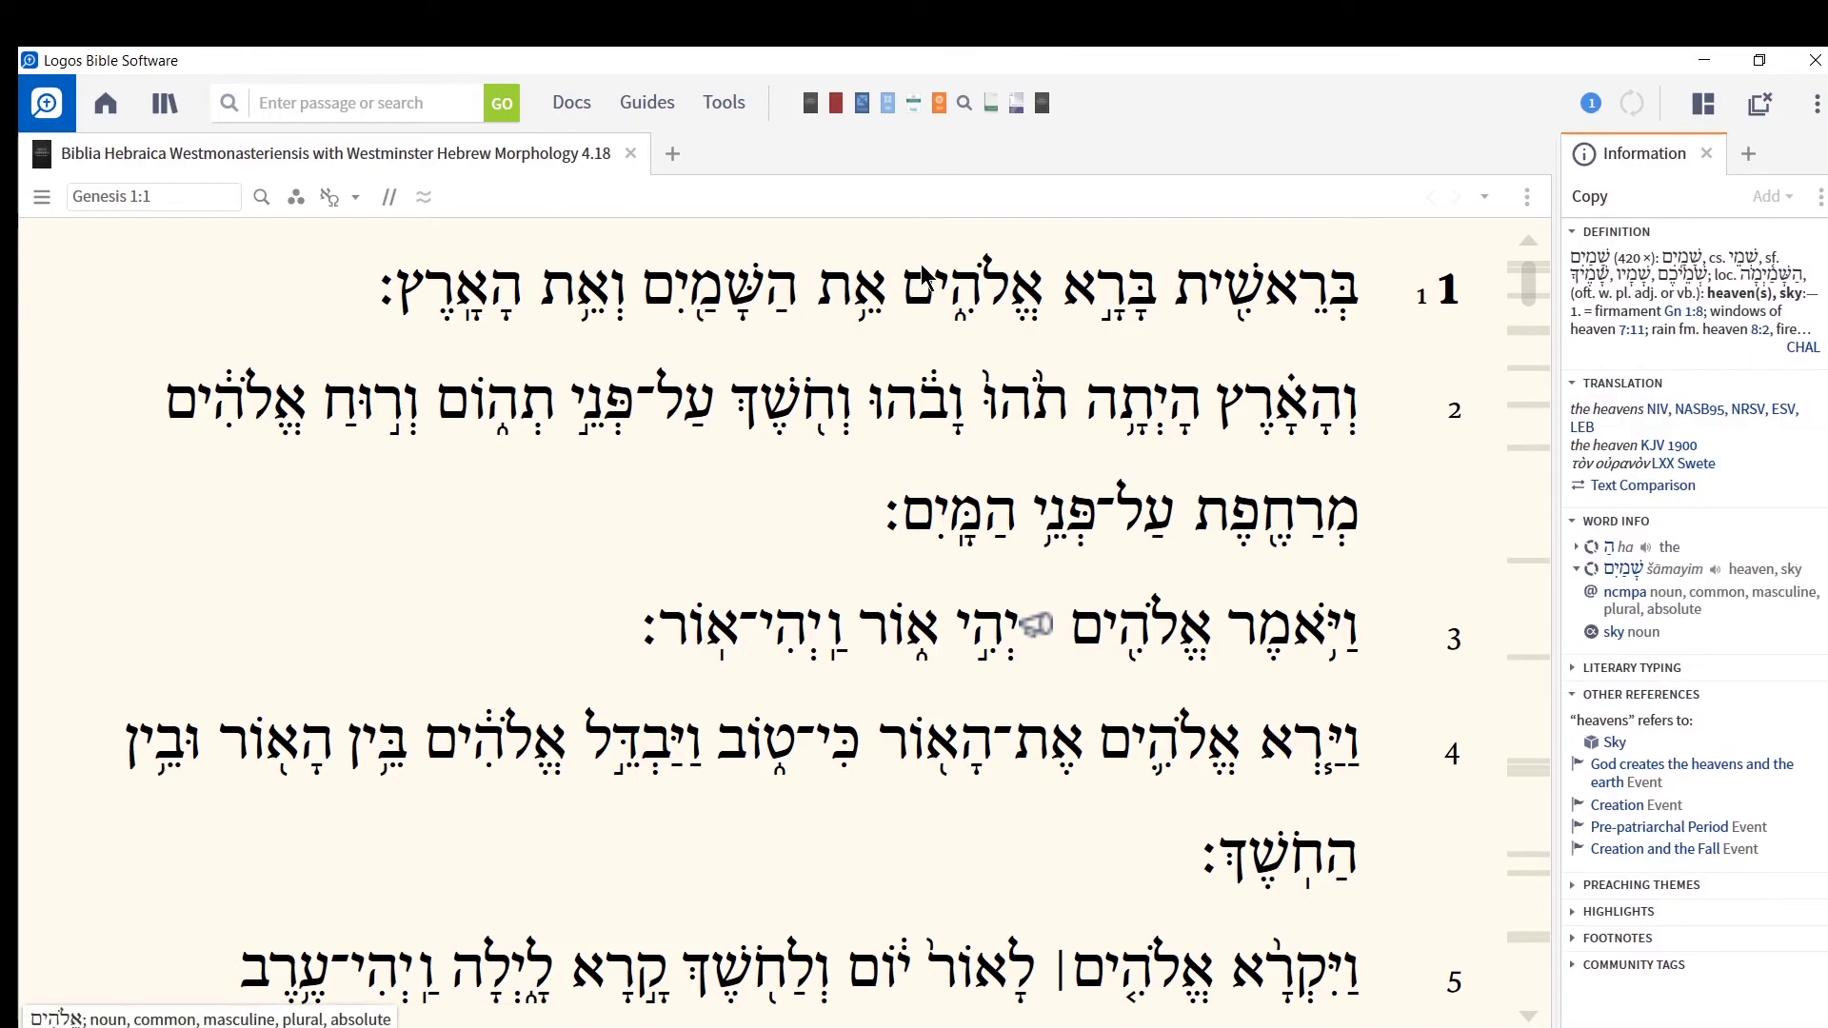
# Run Text Comparison from verse 1's context menu to view Genesis 1 in five versions
pyautogui.rightClick(1443, 304)
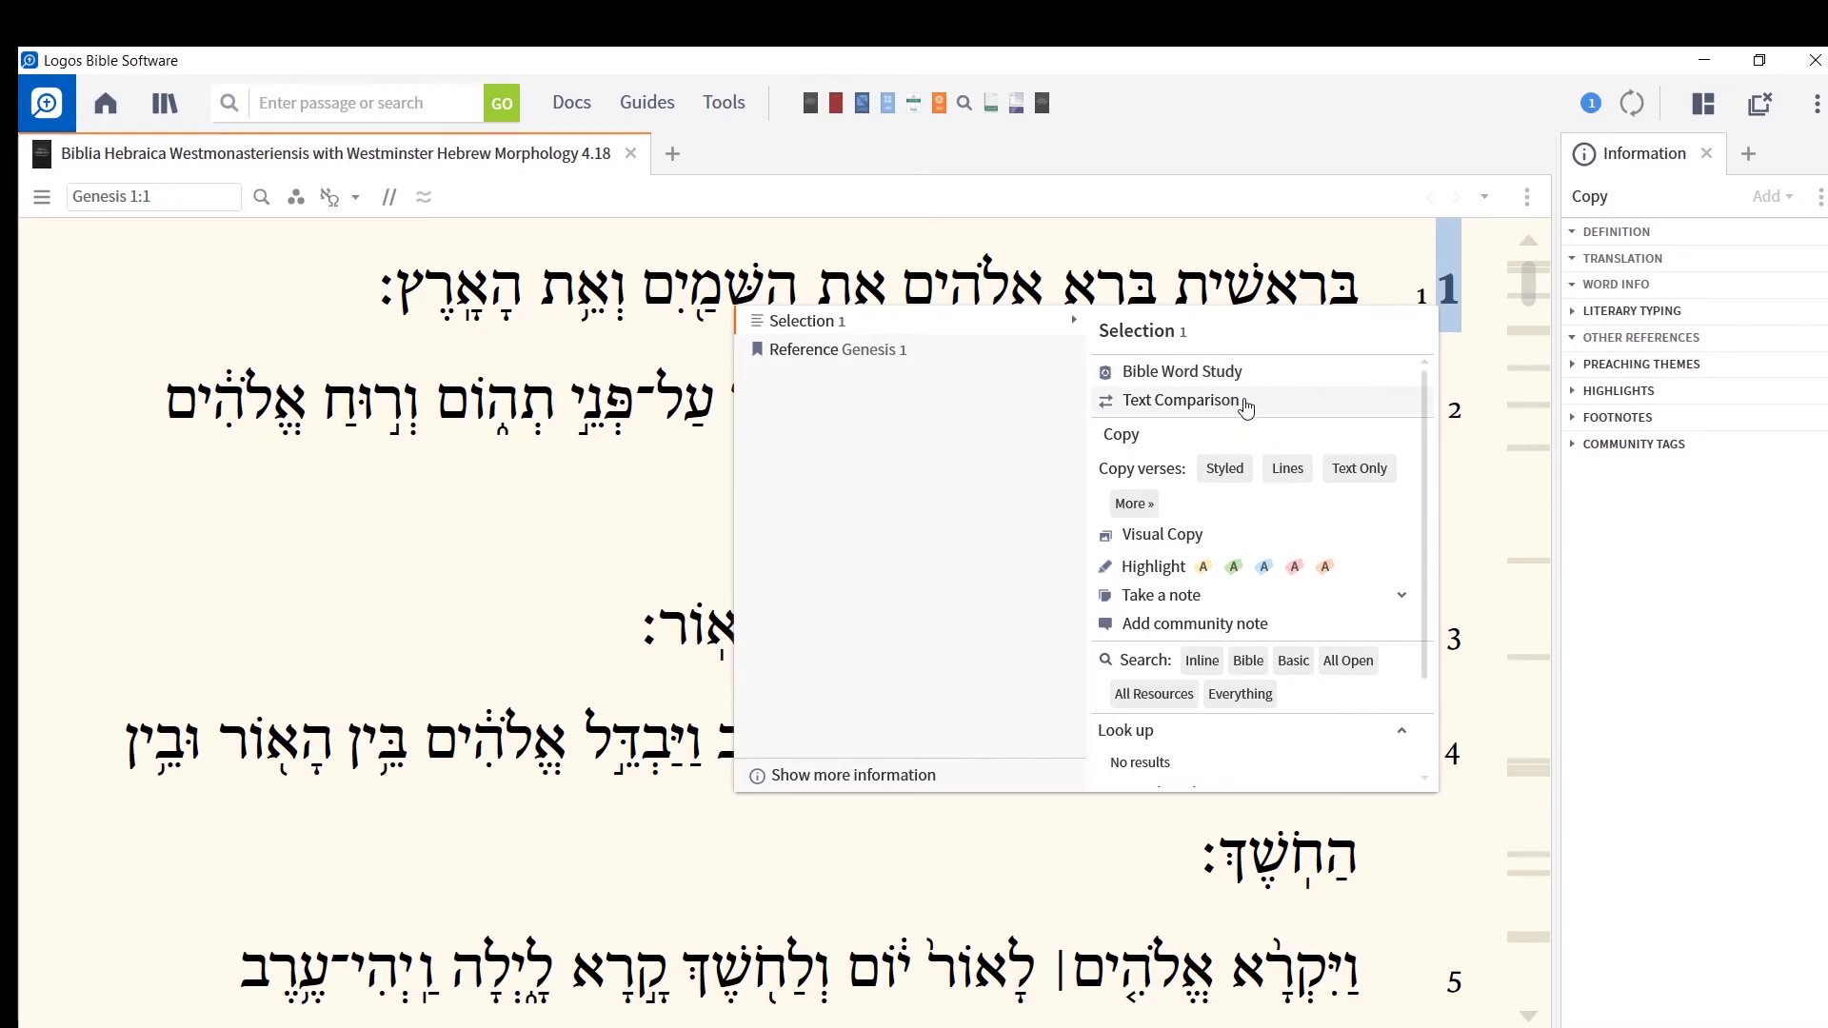
pyautogui.click(1181, 401)
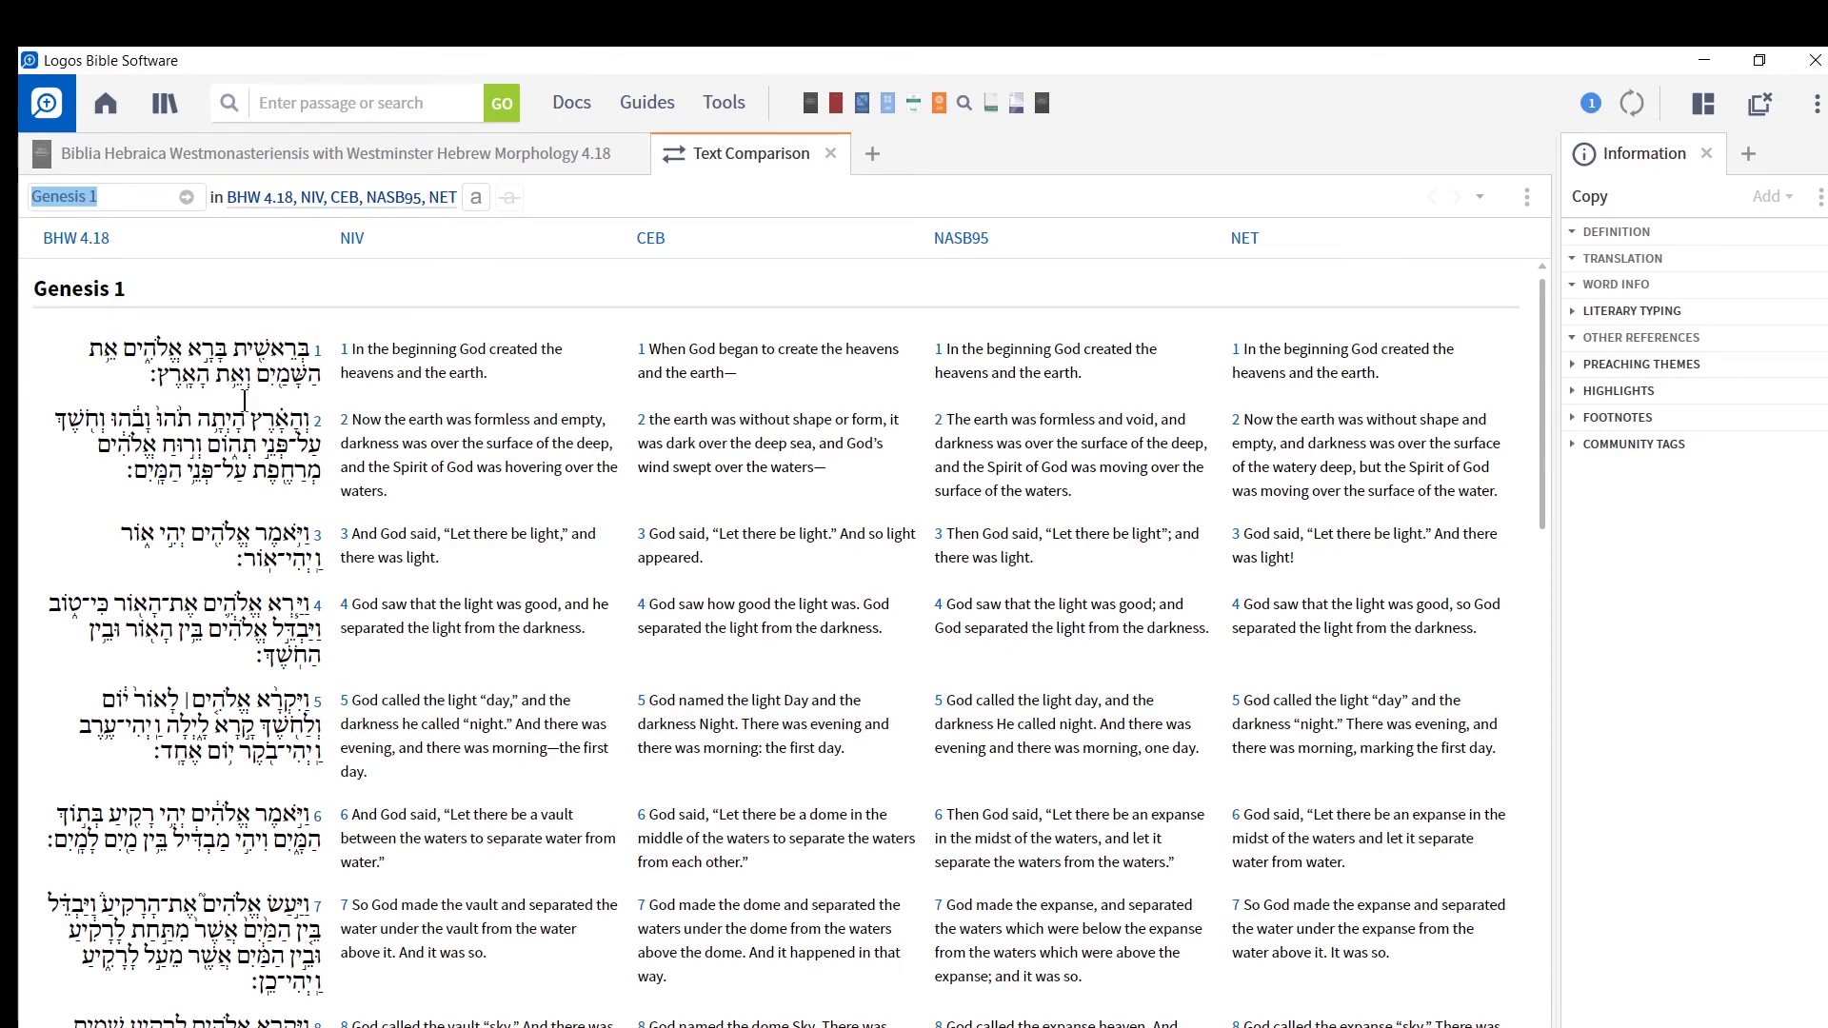
pyautogui.scroll(-4, 224, 542)
pyautogui.scroll(4, 224, 543)
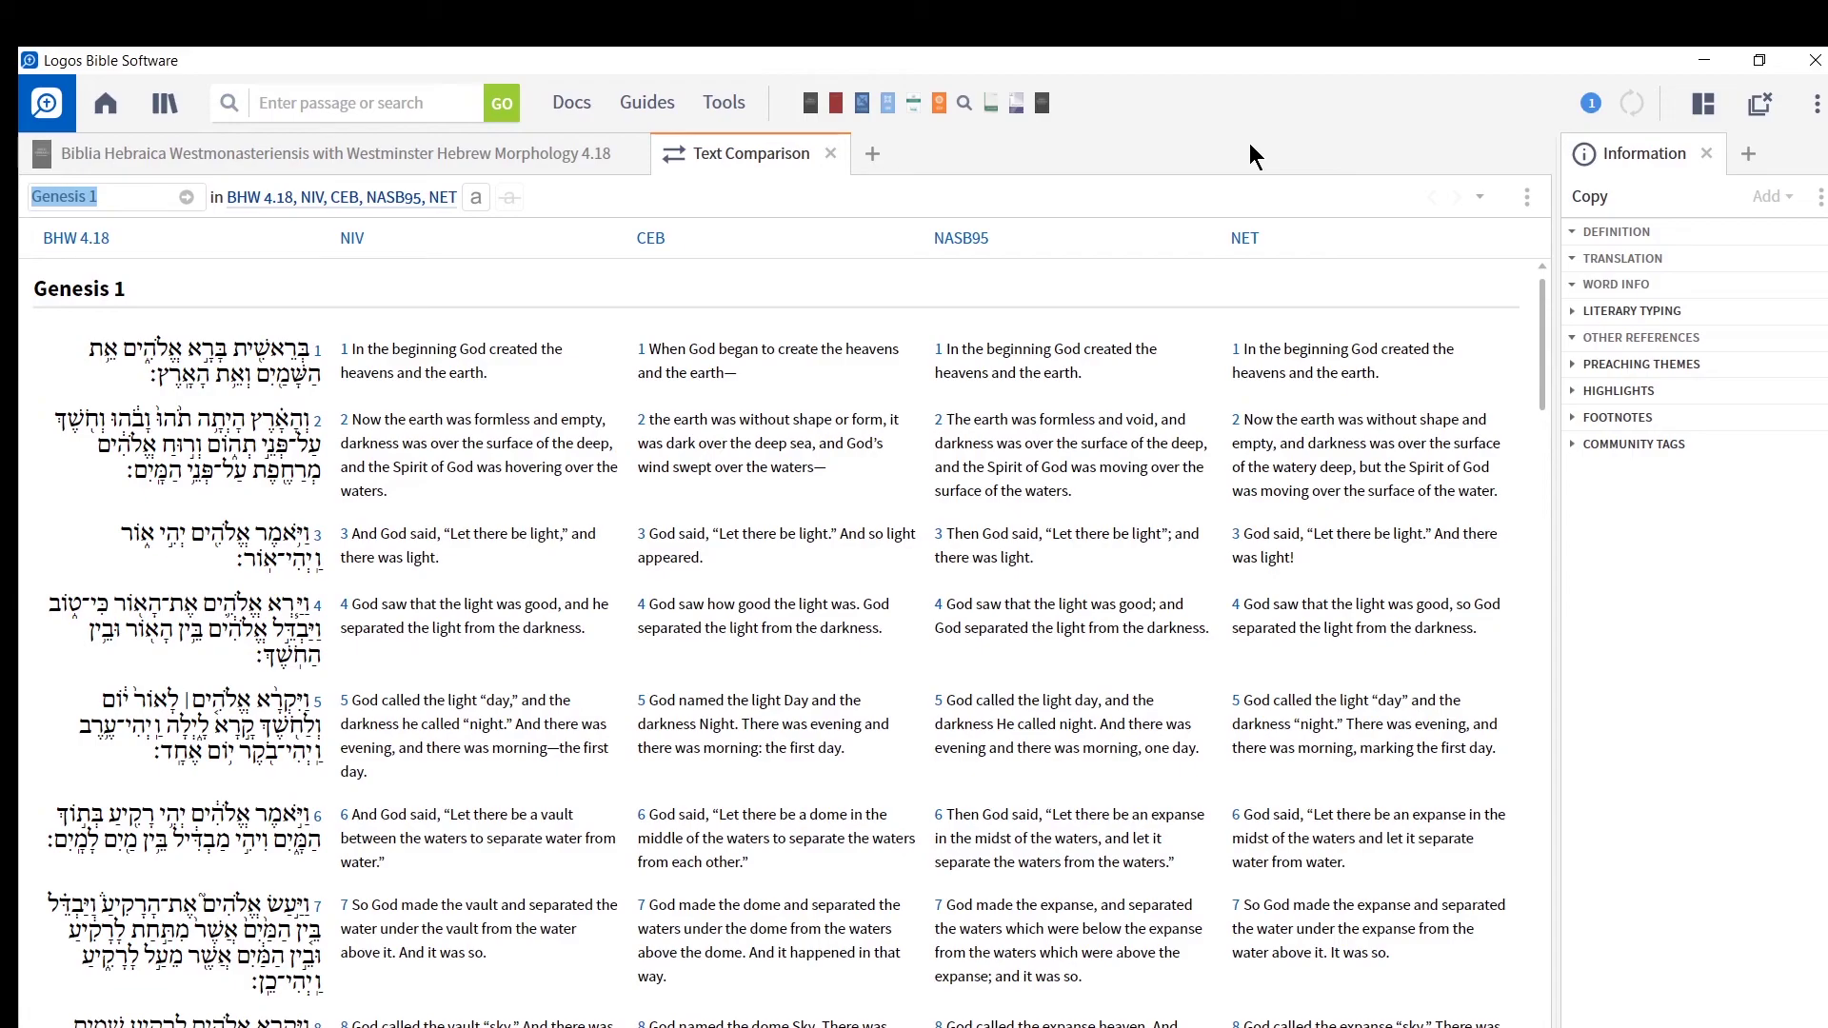
# From the Biblia Hebraica text, run Text Comparison on Genesis 1:3 across the five versions
pyautogui.click(307, 163)
pyautogui.rightClick(1457, 648)
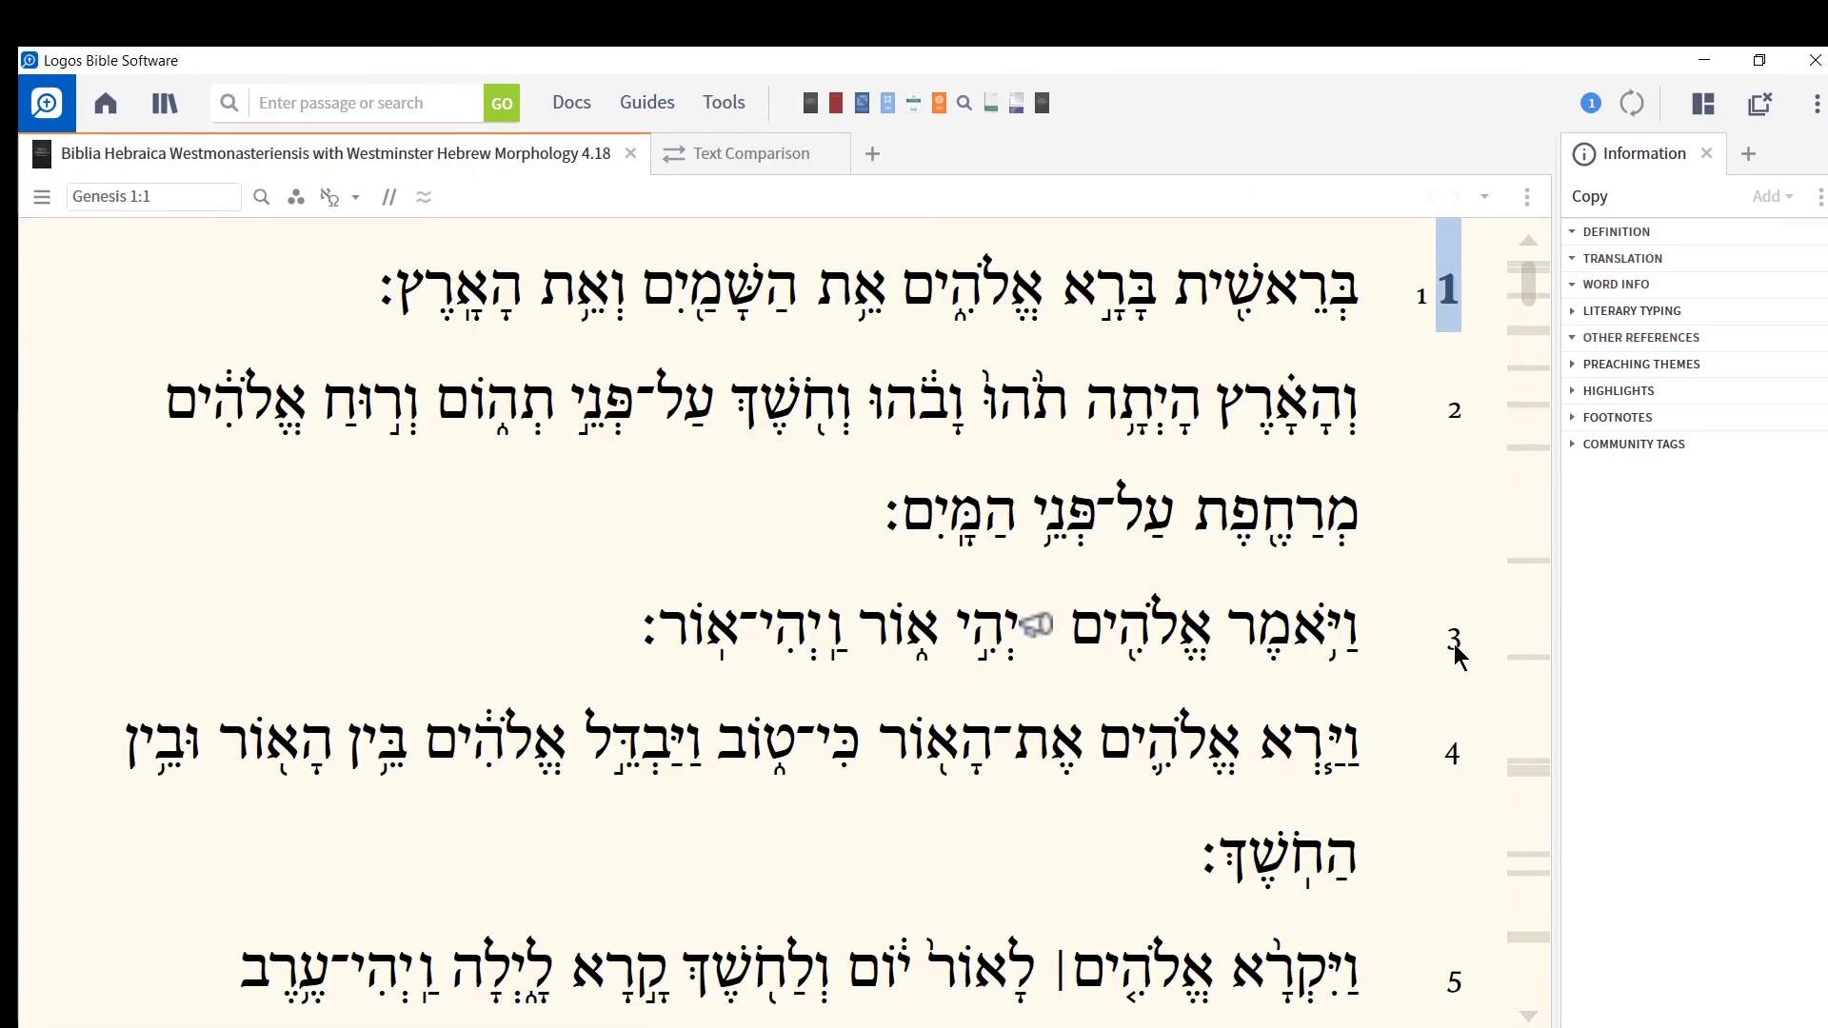
pyautogui.click(1198, 251)
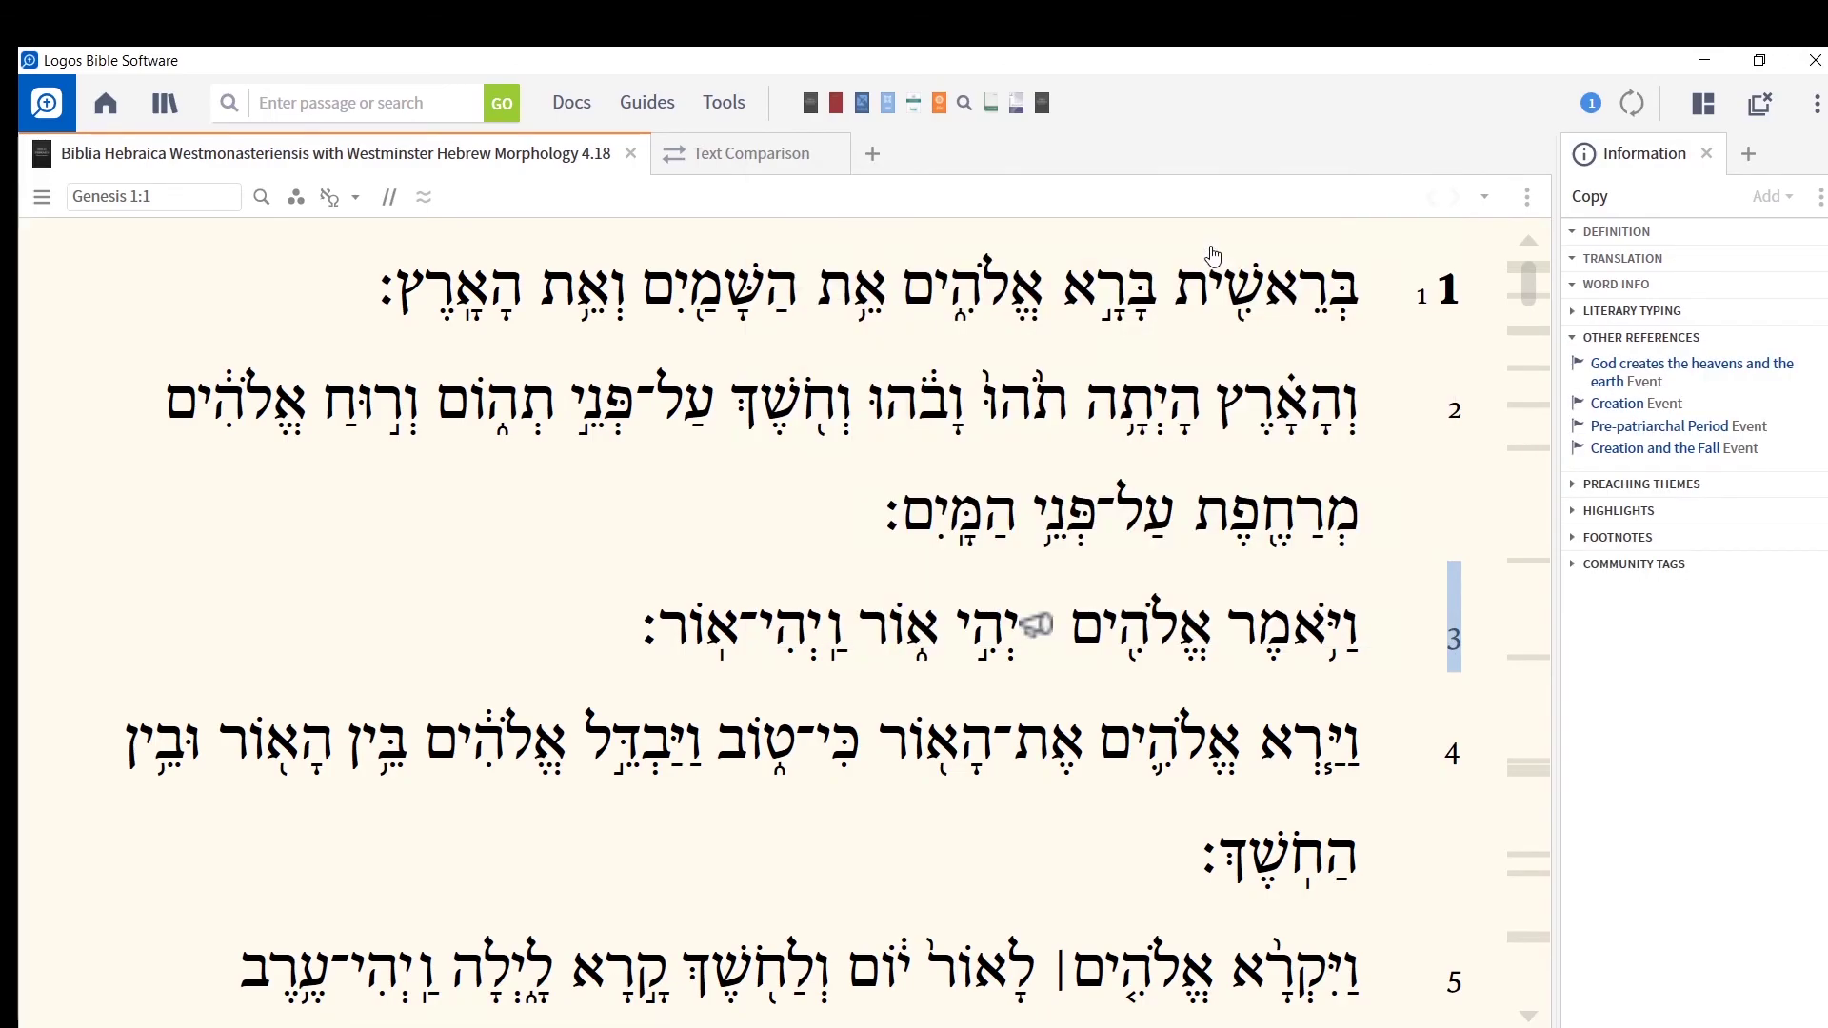